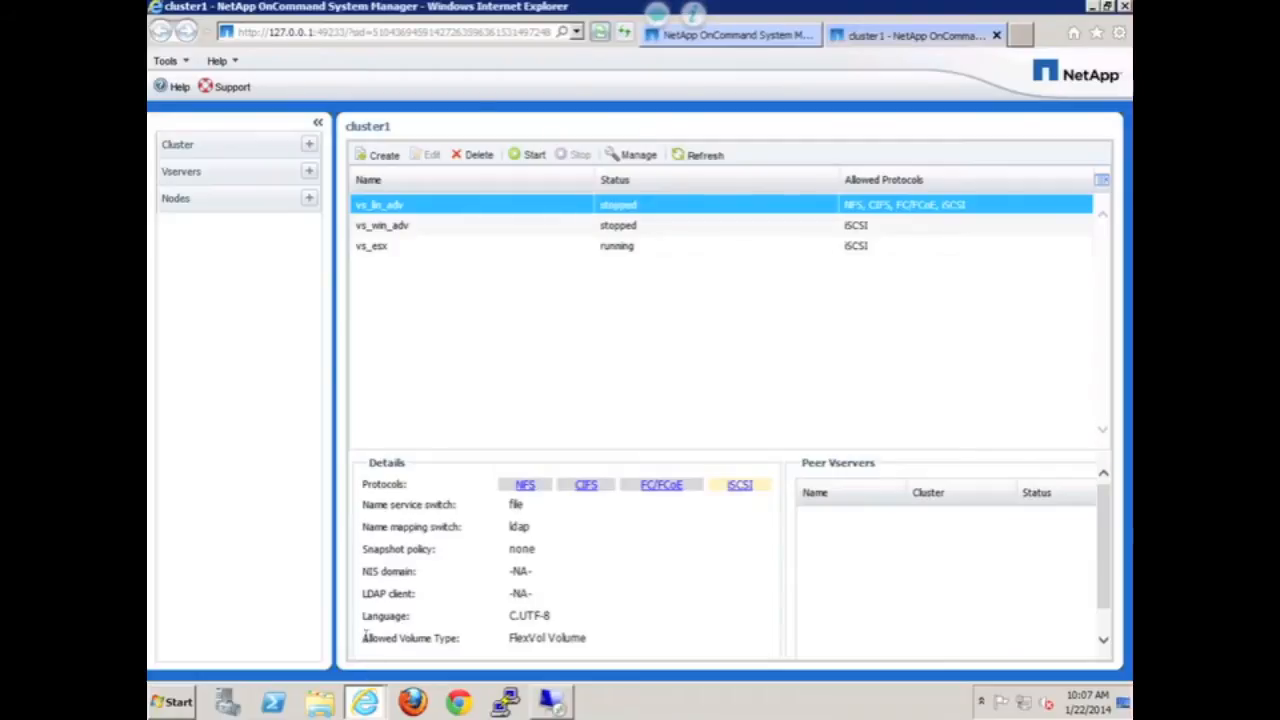
- Create Vserver vs_win with the iSCSI protocol and root aggregate aggr1_cluster1_01
{"action": "left_click", "coordinate": [180, 174]}
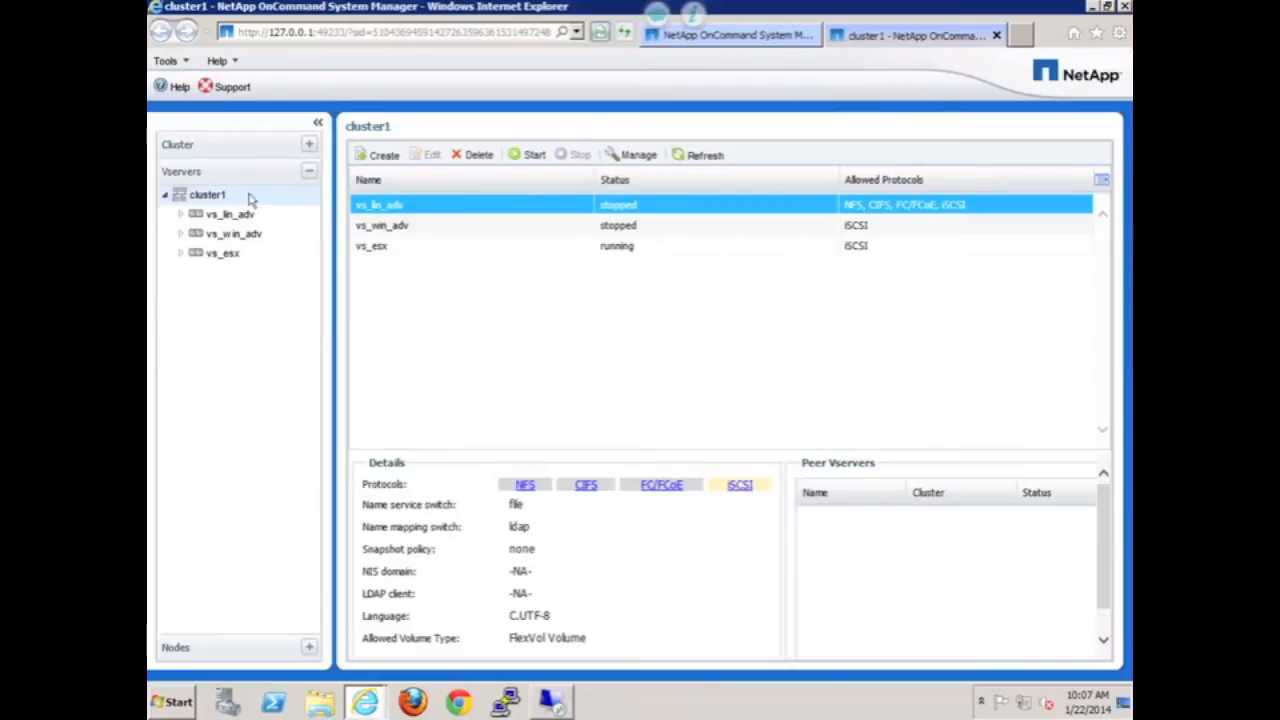
{"action": "left_click", "coordinate": [379, 158]}
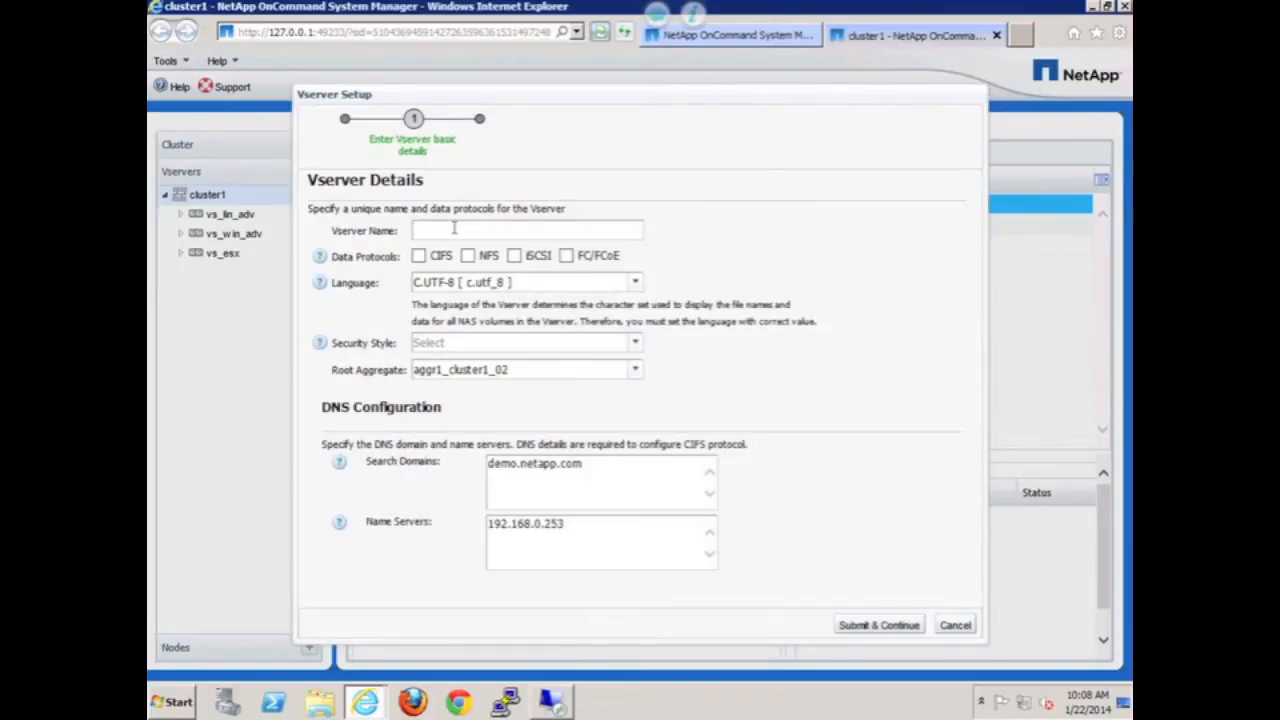
{"action": "type", "text": "vs_win"}
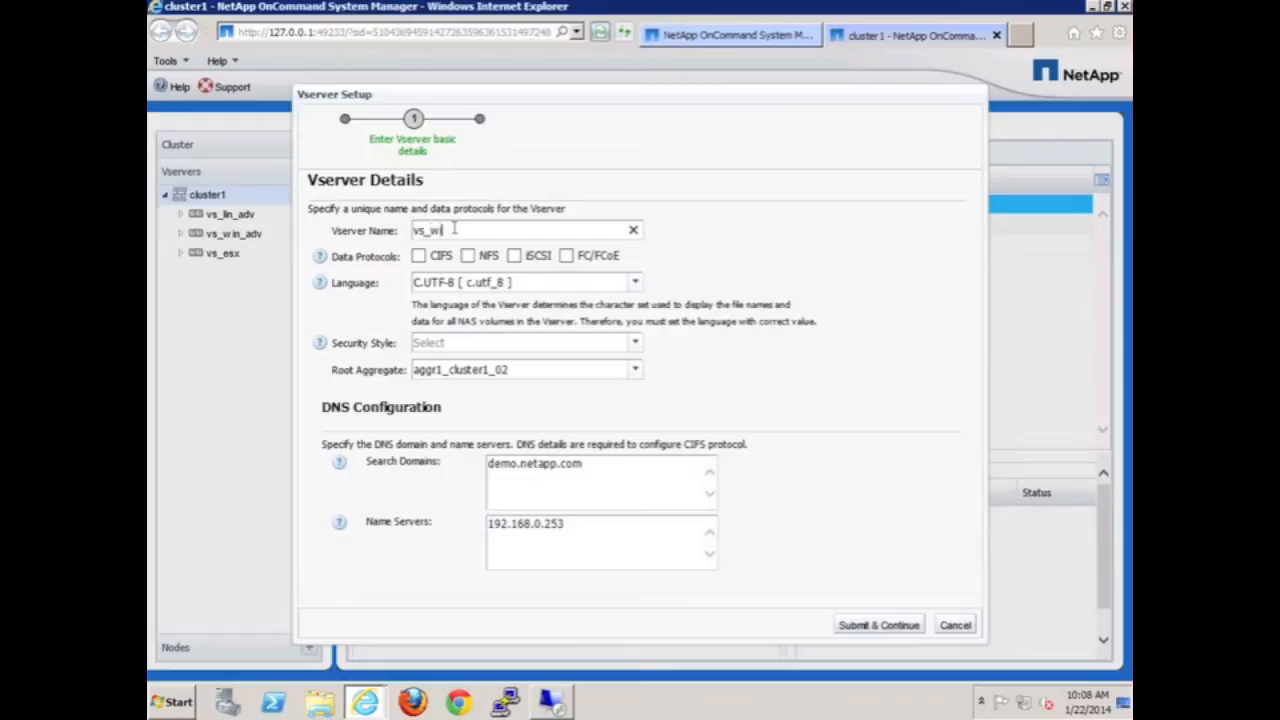
{"action": "left_click", "coordinate": [514, 257]}
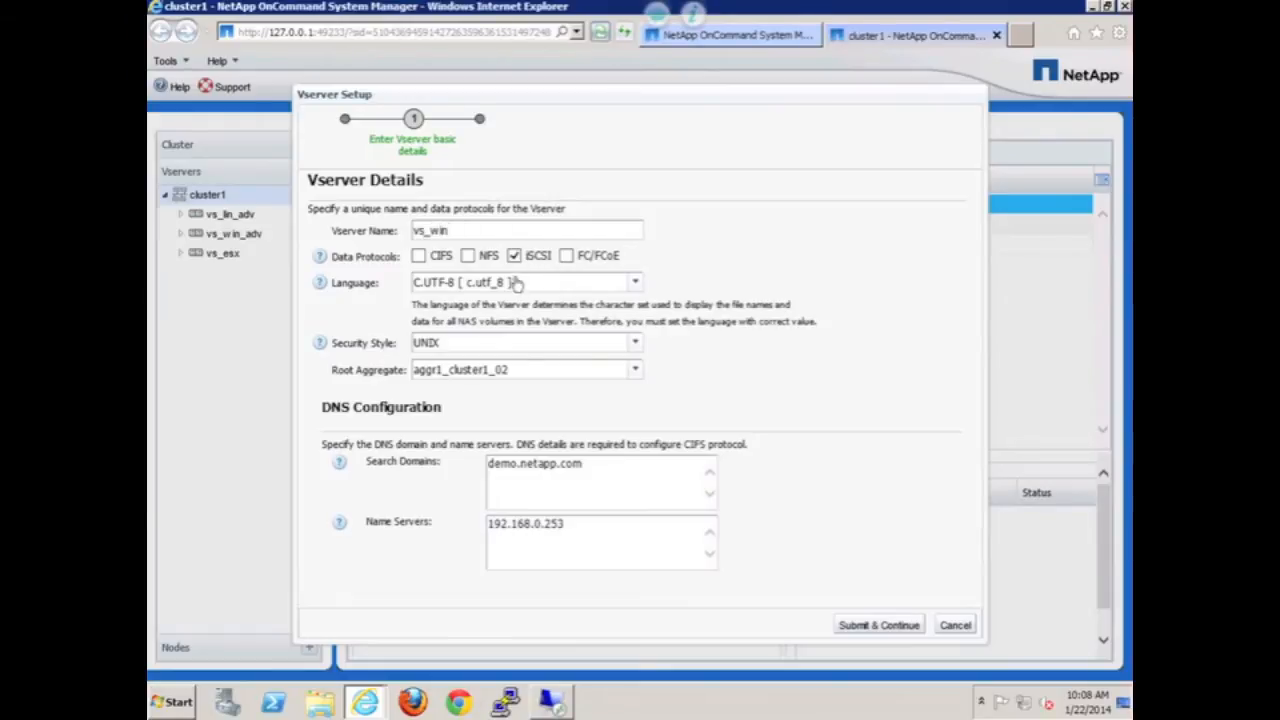
{"action": "left_click", "coordinate": [636, 372]}
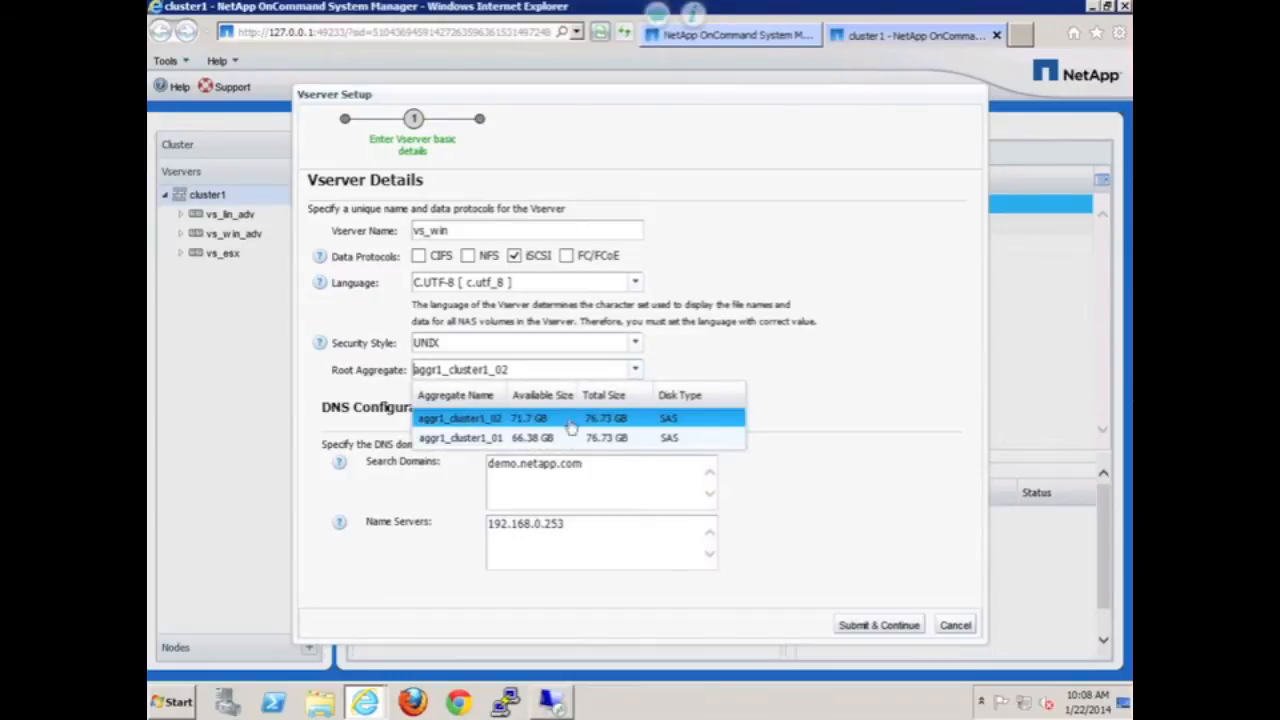
{"action": "left_click", "coordinate": [548, 440]}
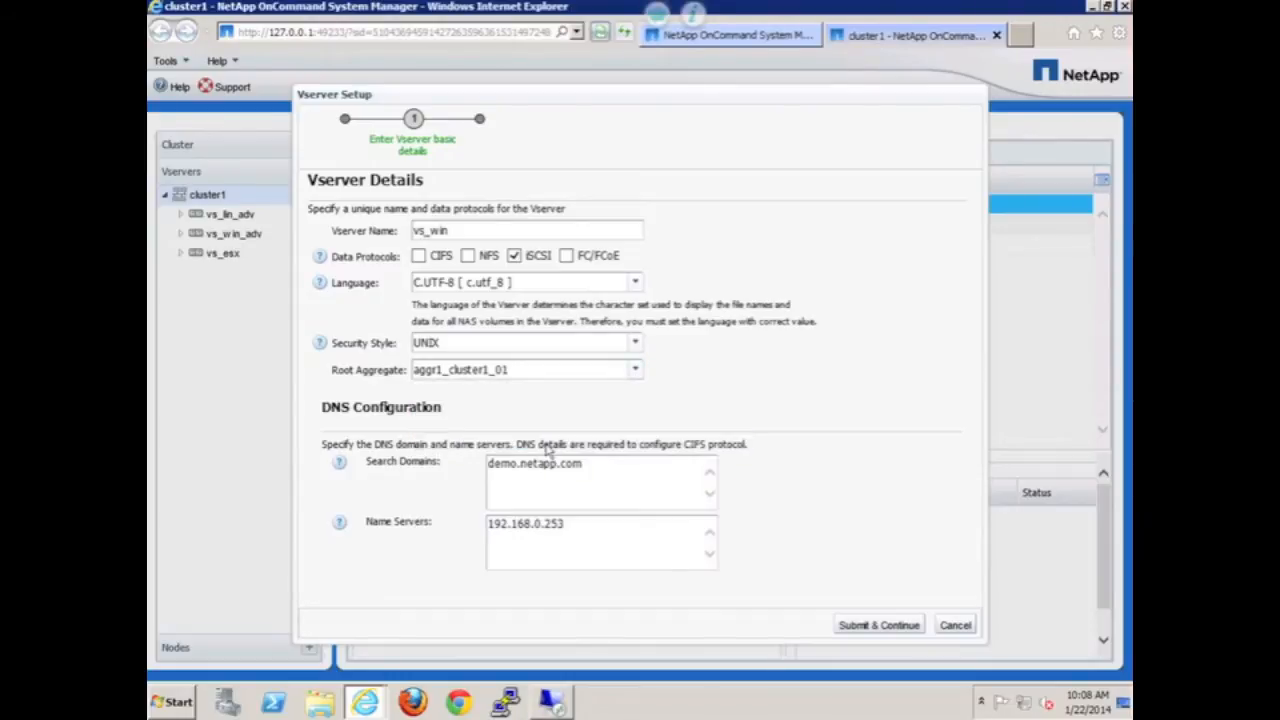
{"action": "left_click", "coordinate": [880, 624]}
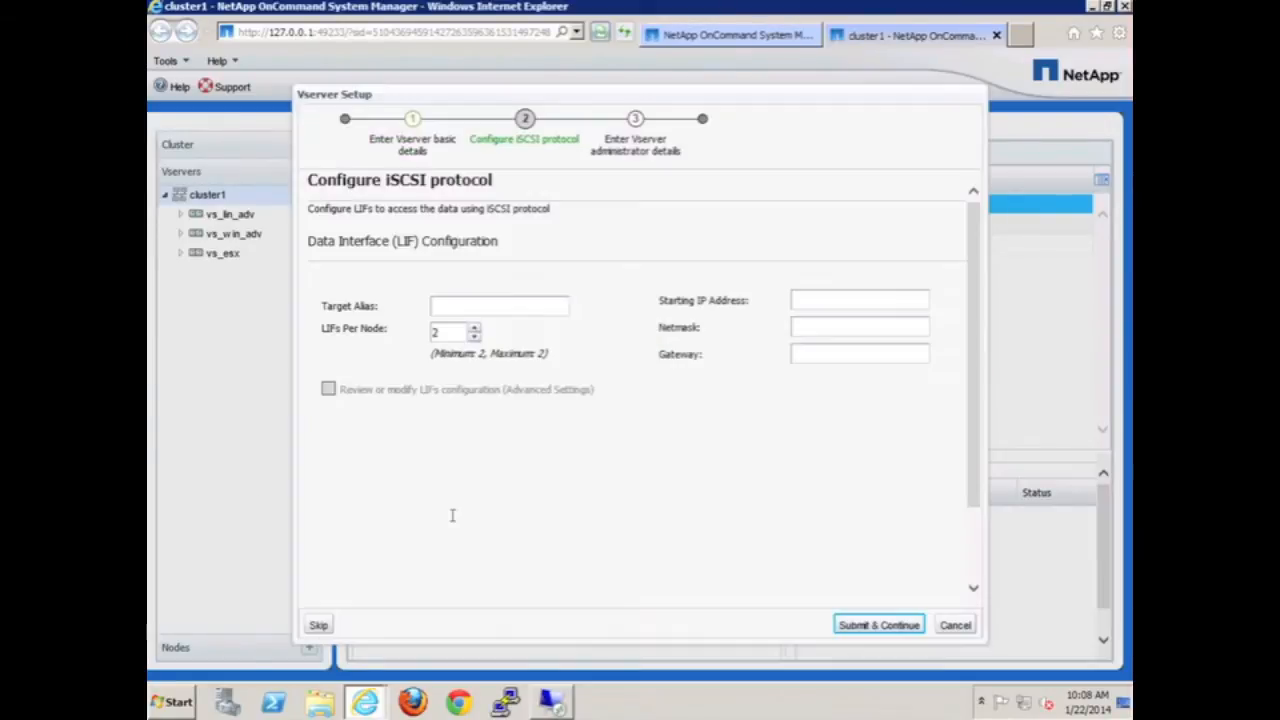
- Set iSCSI target alias vswin_iscsi_tgt, starting IP 192.168.0.132, netmask 255.255.255.0, gateway 192.168.0.1
{"action": "left_click", "coordinate": [441, 305]}
{"action": "type", "text": "vs"}
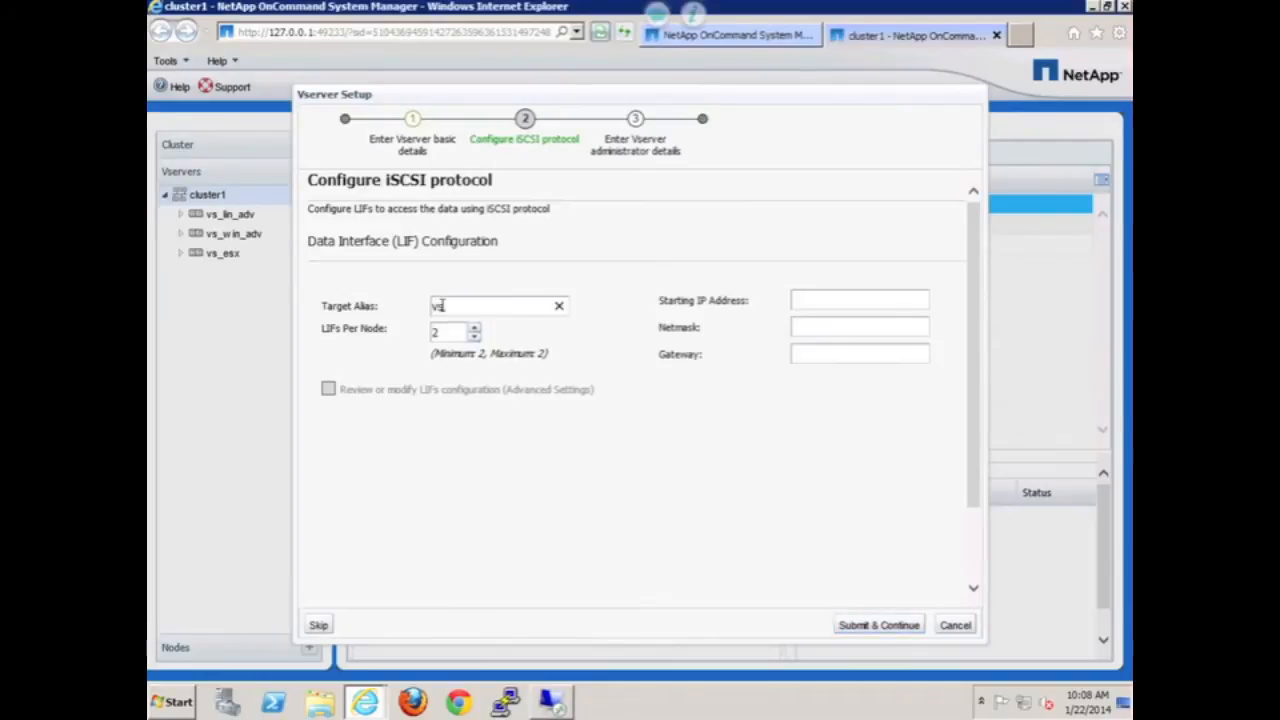
{"action": "type", "text": "win_"}
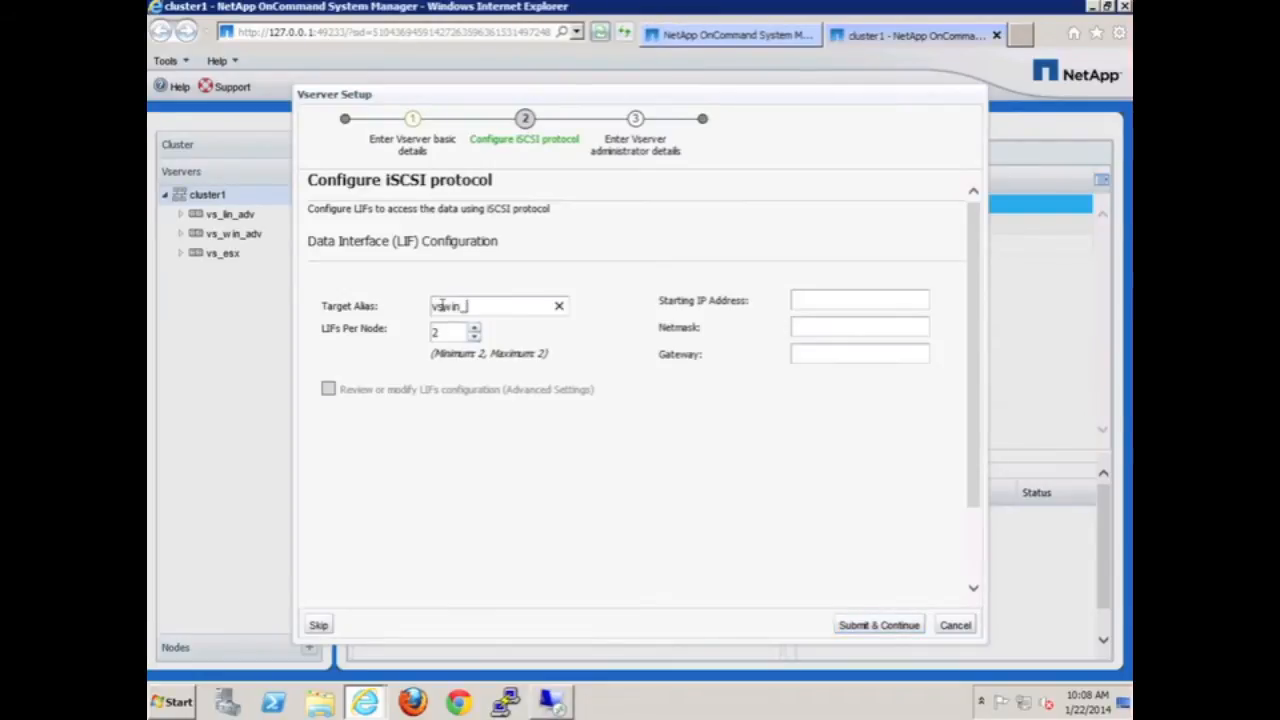
{"action": "type", "text": "iscsi_tgt"}
{"action": "left_click", "coordinate": [861, 296]}
{"action": "type", "text": "192"}
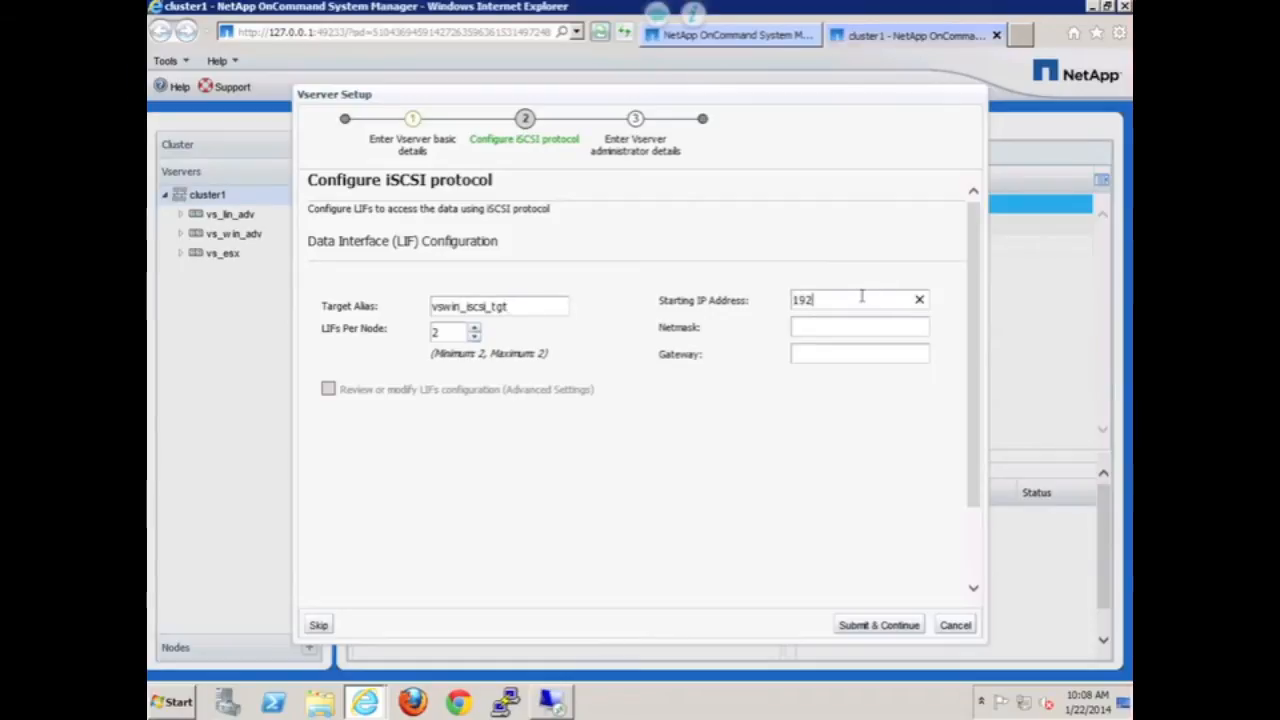
{"action": "type", "text": ".168."}
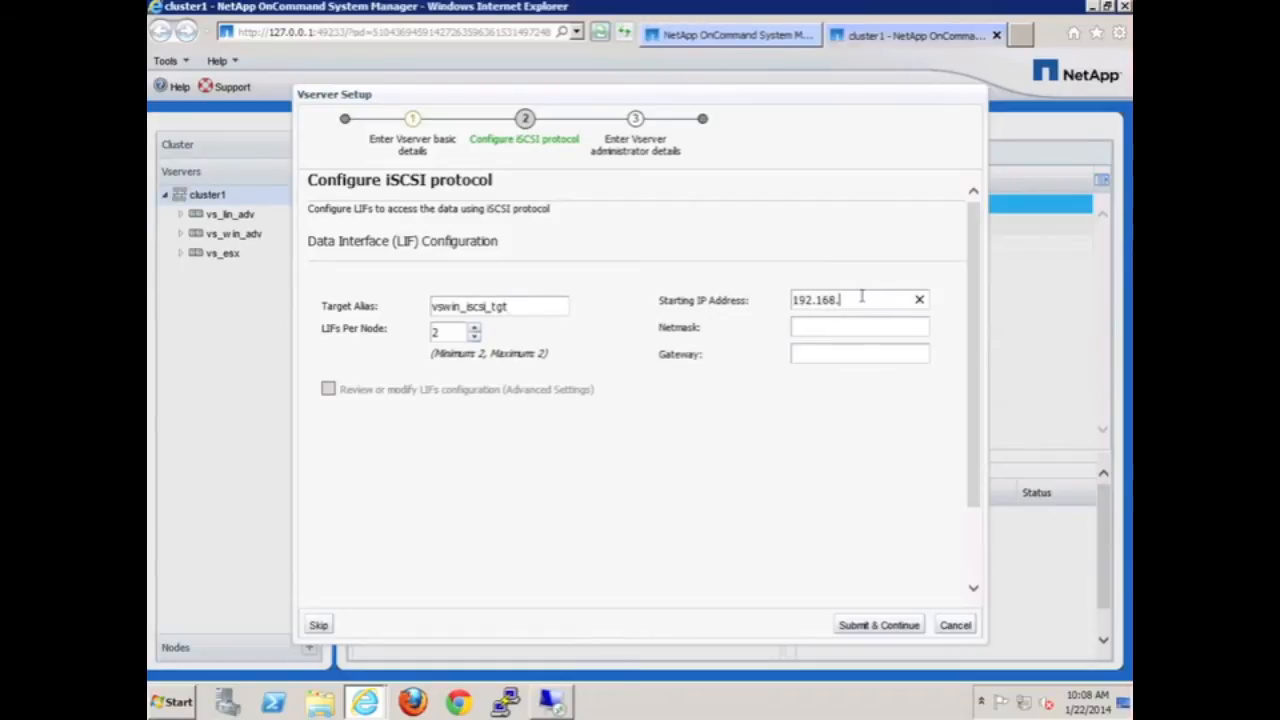
{"action": "type", "text": "0.132"}
{"action": "left_click", "coordinate": [849, 330]}
{"action": "type", "text": "255"}
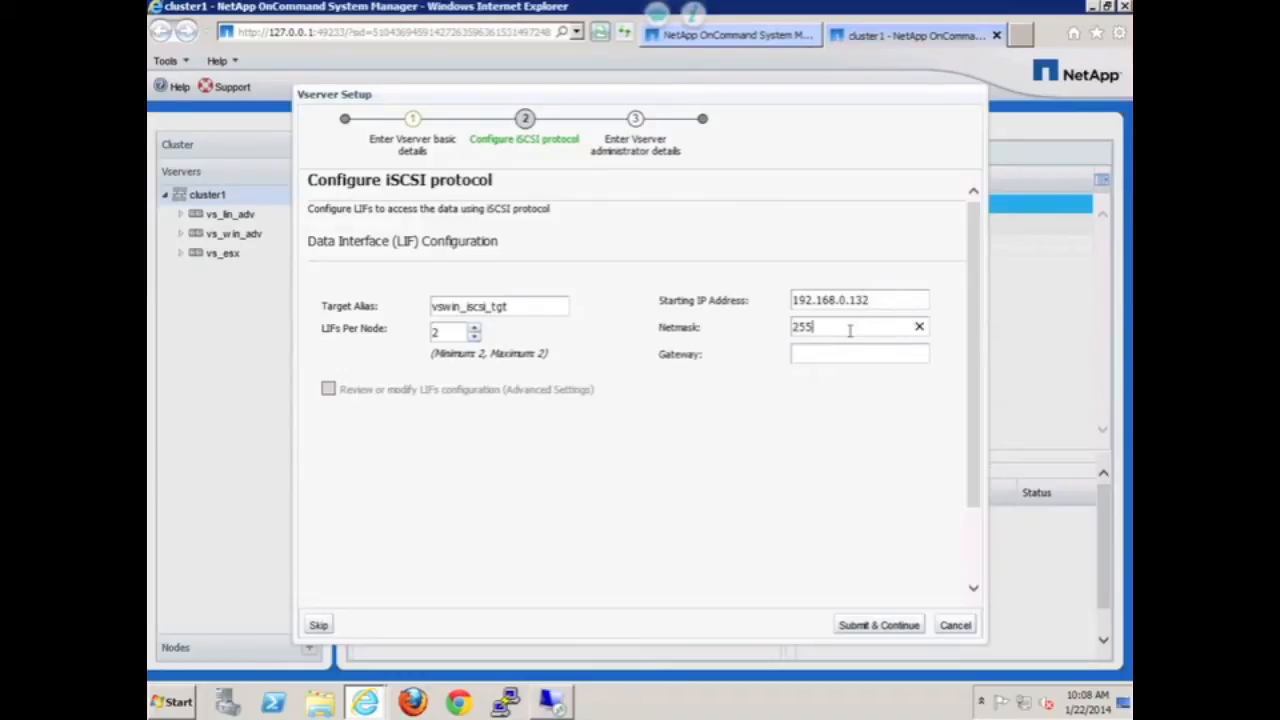
{"action": "type", "text": ".255.2"}
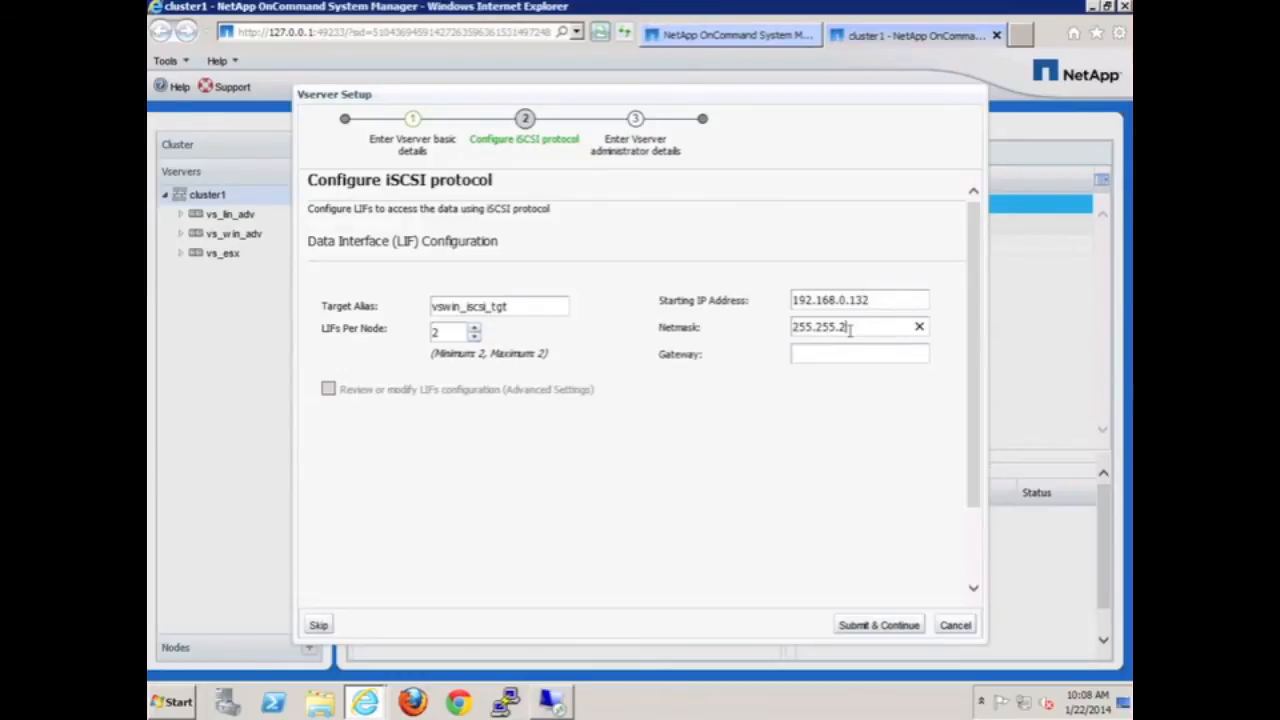
{"action": "type", "text": "55.0"}
{"action": "left_click", "coordinate": [847, 352]}
{"action": "type", "text": "192."}
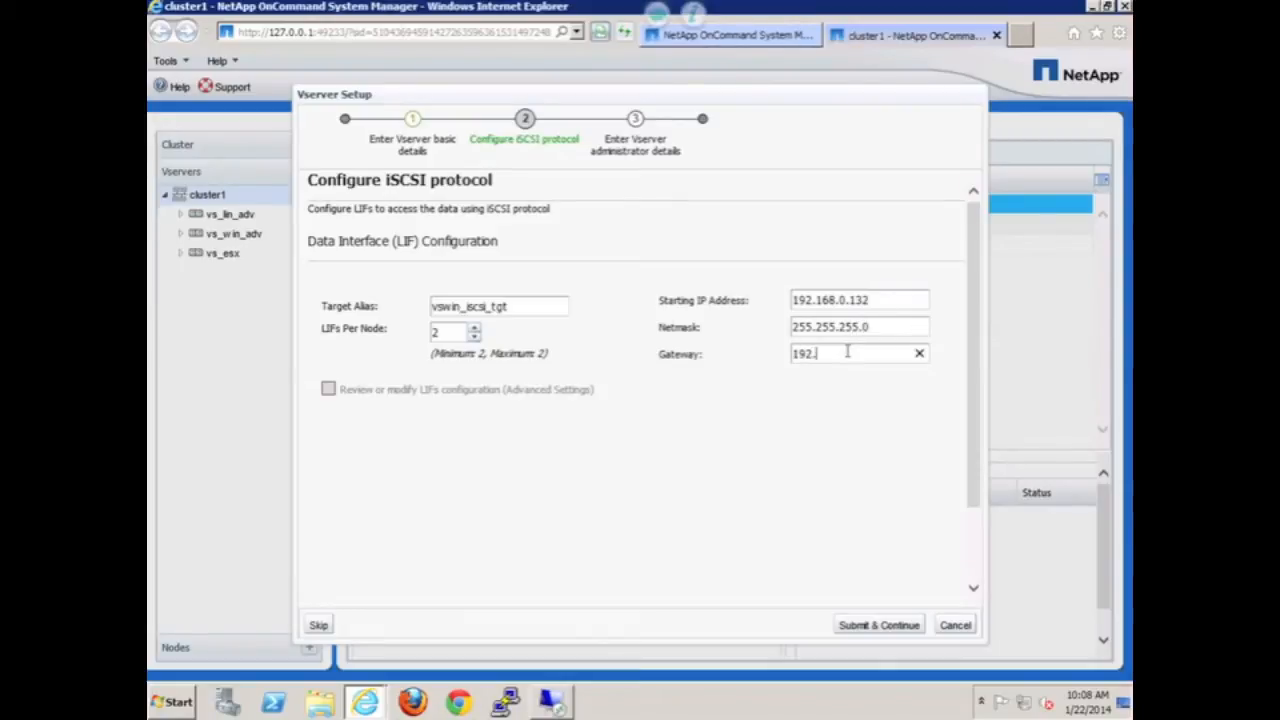
{"action": "type", "text": "168.0.1"}
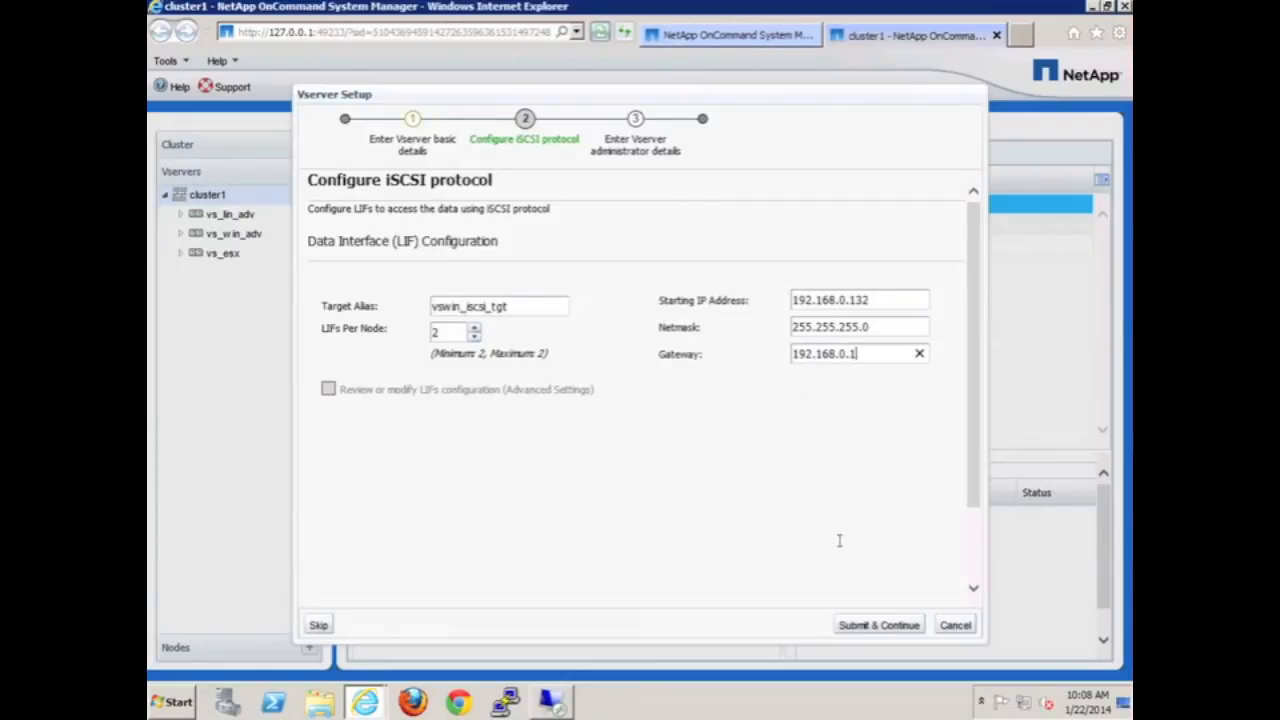
{"action": "left_click", "coordinate": [879, 625]}
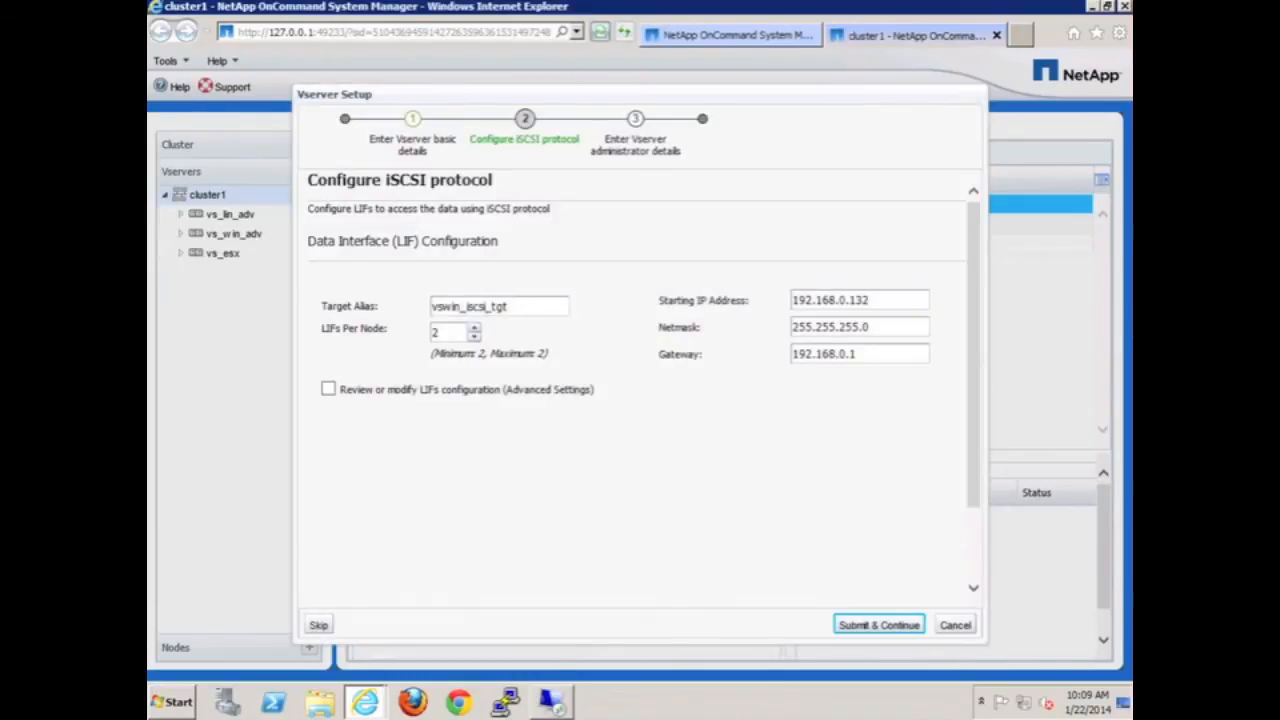
- Change cluster1-01_iscsi_lif_1's home port to e0c
{"action": "left_click", "coordinate": [328, 390]}
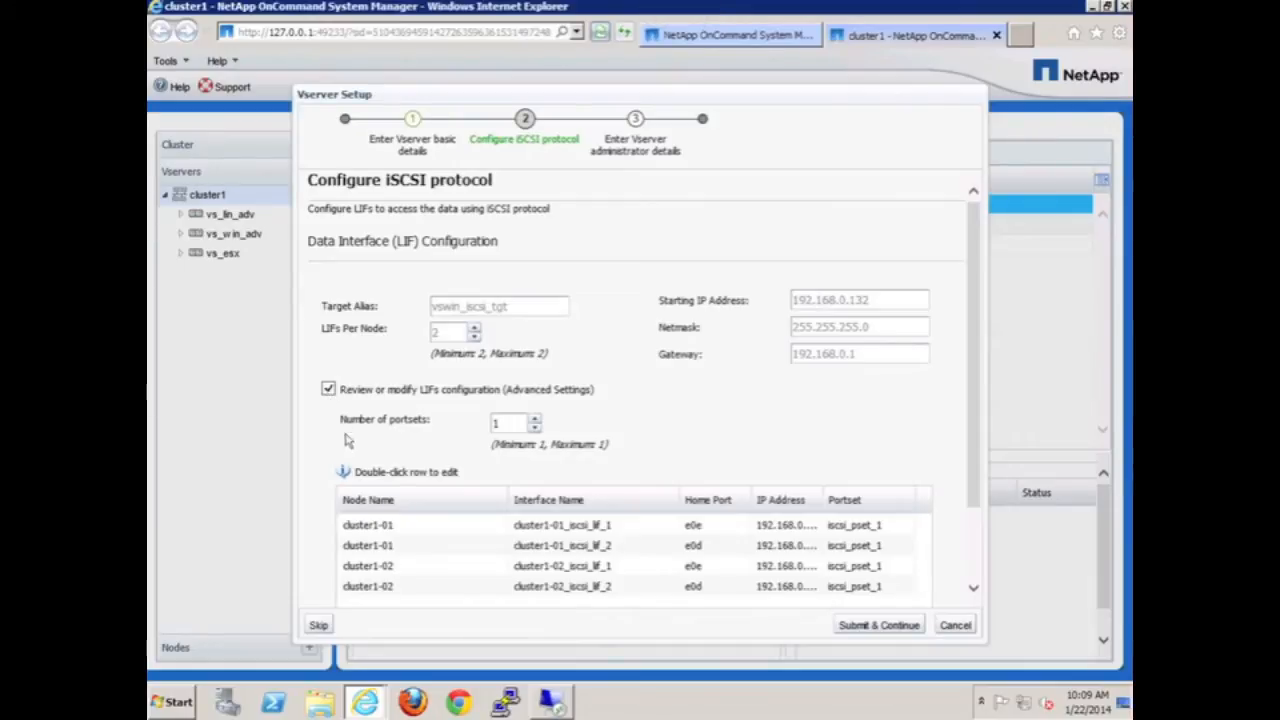
{"action": "left_click", "coordinate": [410, 530]}
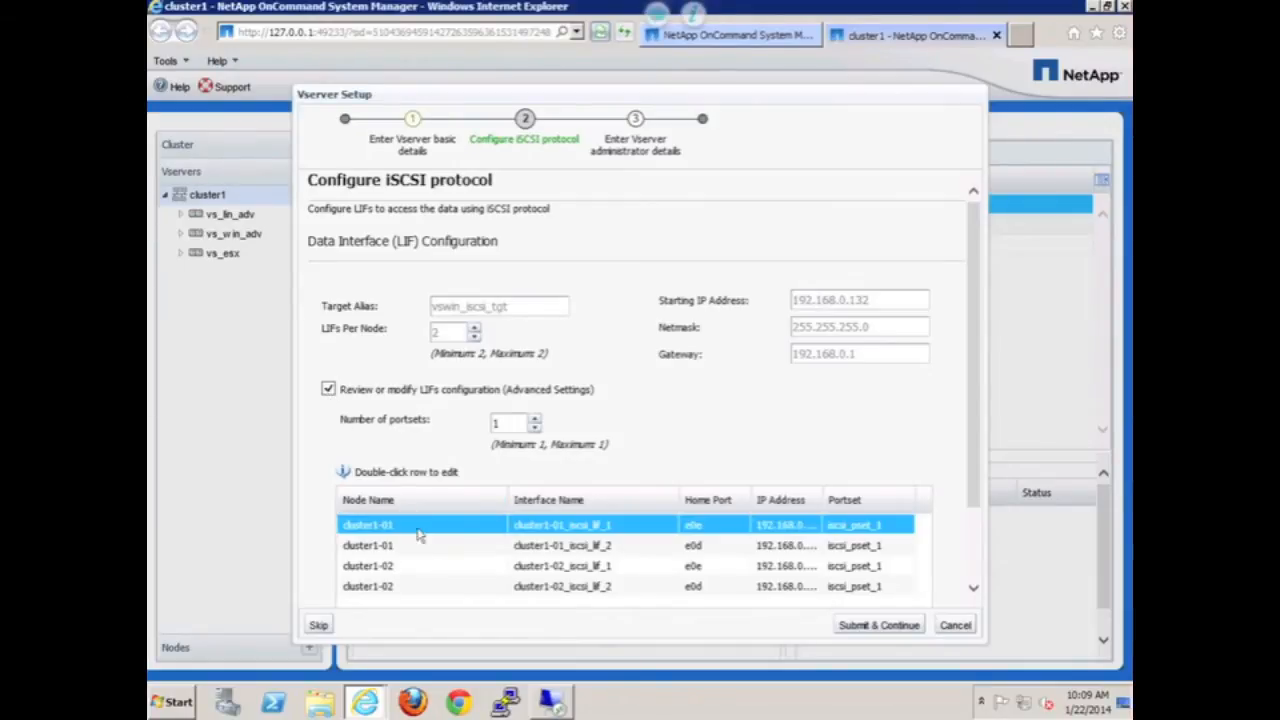
{"action": "scroll", "coordinate": [615, 530], "scroll_direction": "down", "scroll_amount": 2}
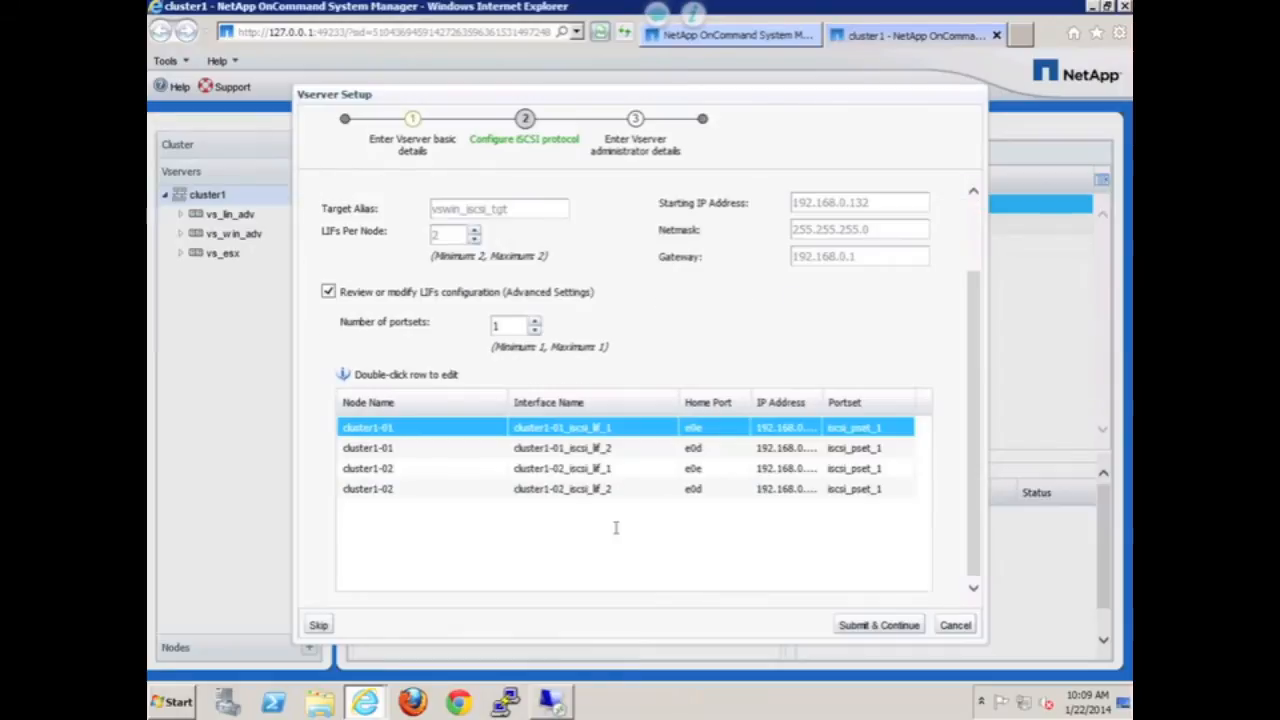
{"action": "double_click", "coordinate": [698, 429]}
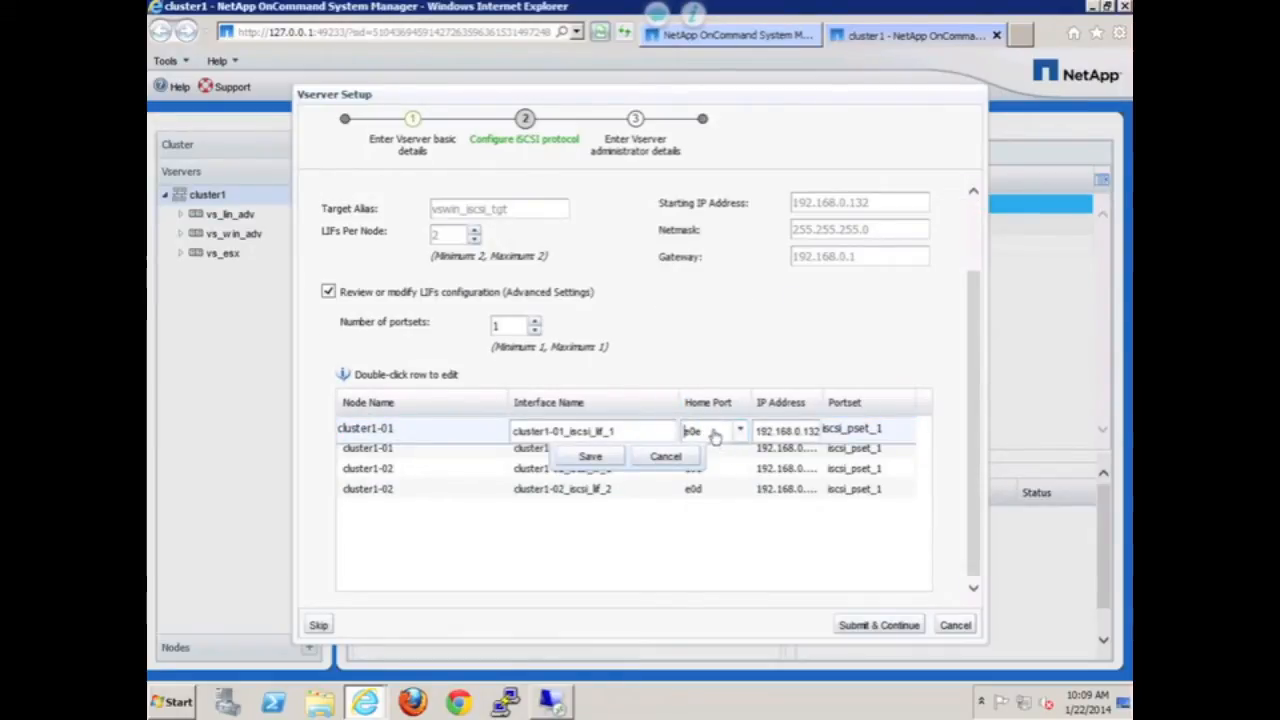
{"action": "left_click", "coordinate": [714, 436]}
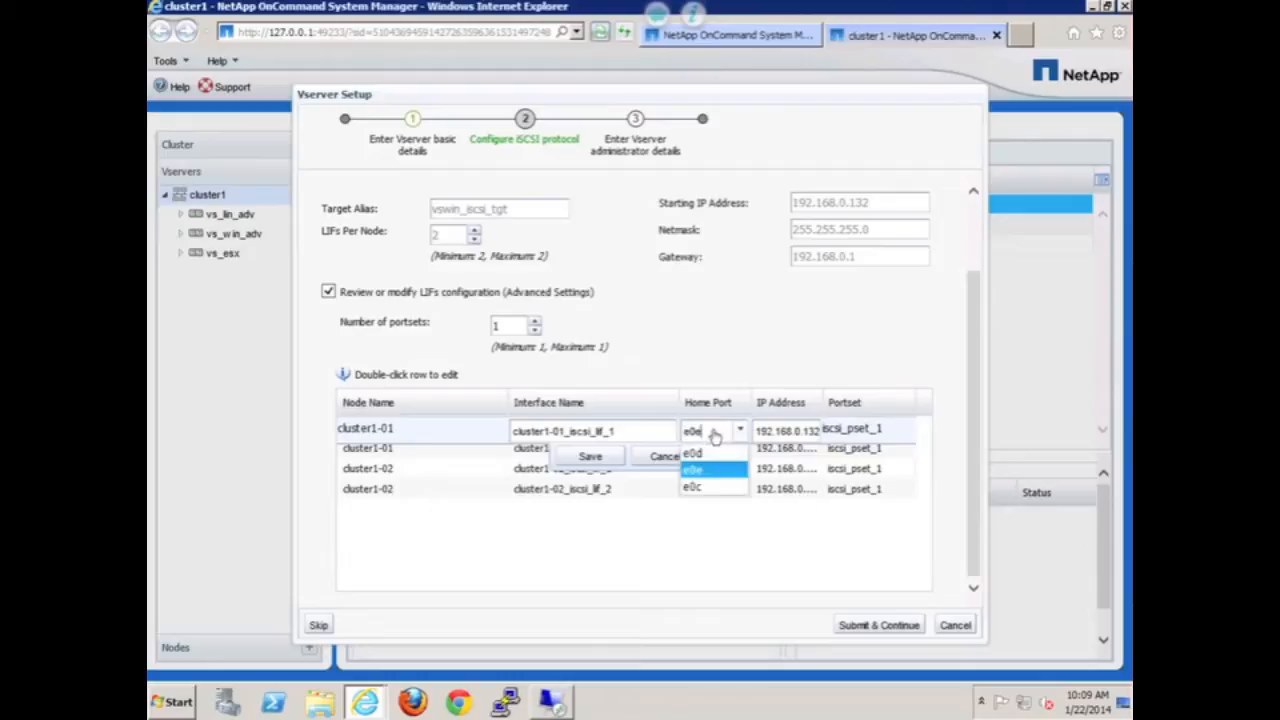
{"action": "left_click", "coordinate": [705, 489]}
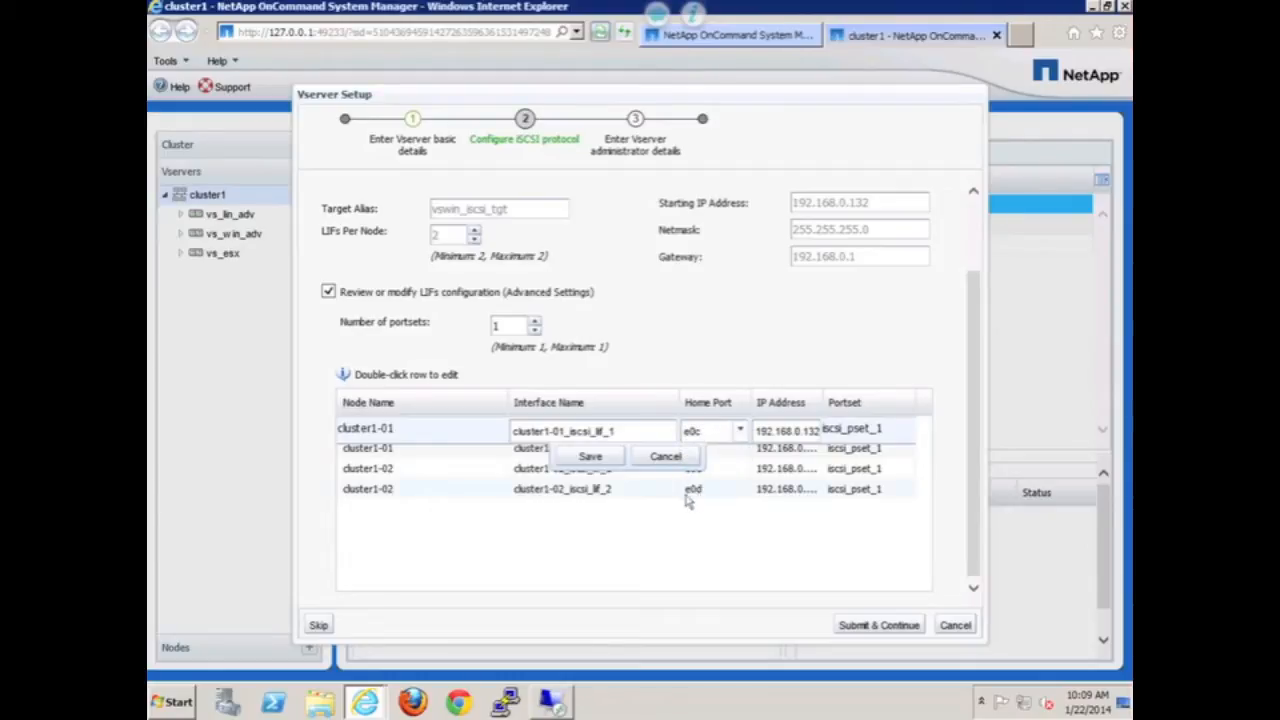
{"action": "left_click", "coordinate": [591, 457]}
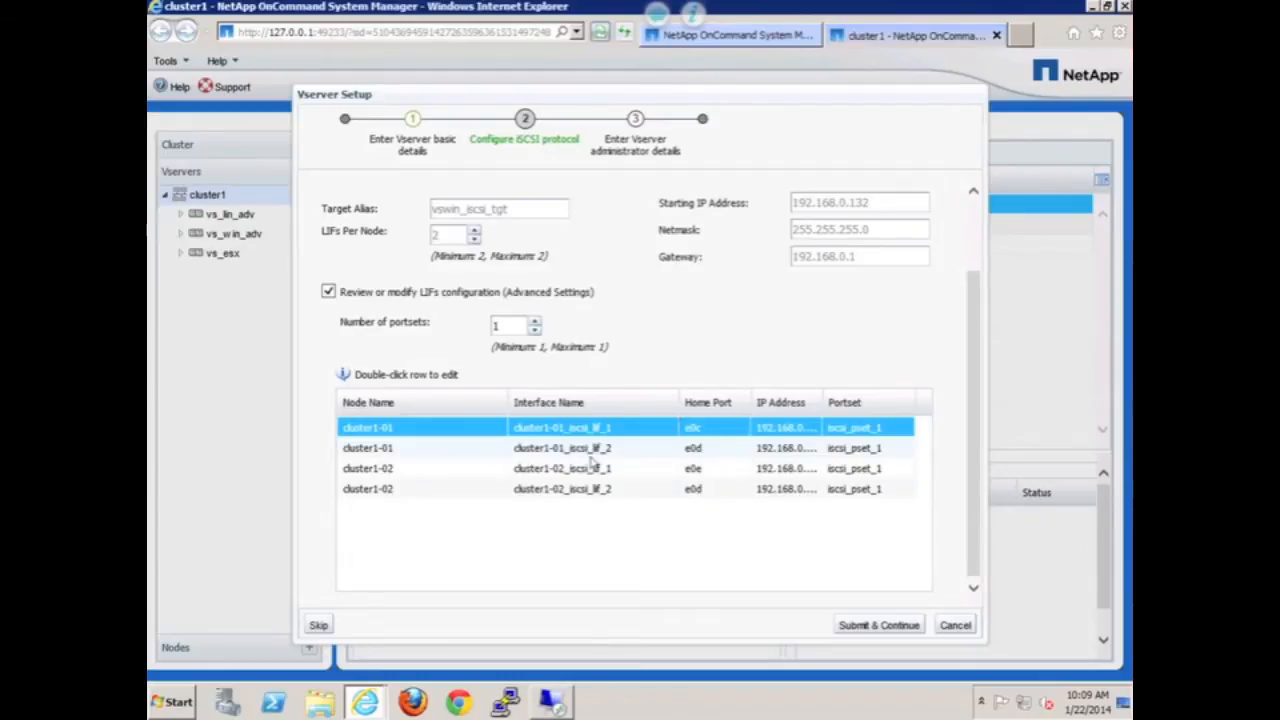
- Change cluster1-02_iscsi_lif_1's home port to e0c and submit the iSCSI configuration
{"action": "double_click", "coordinate": [697, 467]}
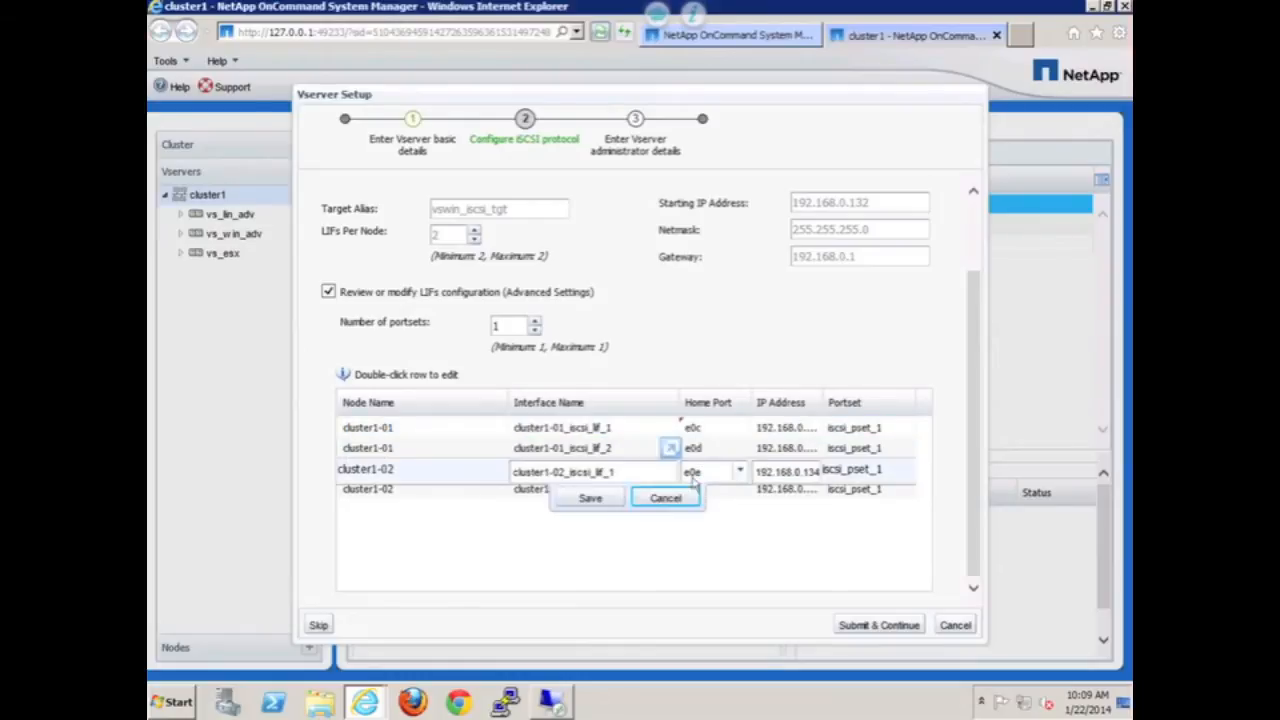
{"action": "left_click", "coordinate": [743, 472]}
{"action": "left_click", "coordinate": [698, 528]}
{"action": "left_click", "coordinate": [591, 498]}
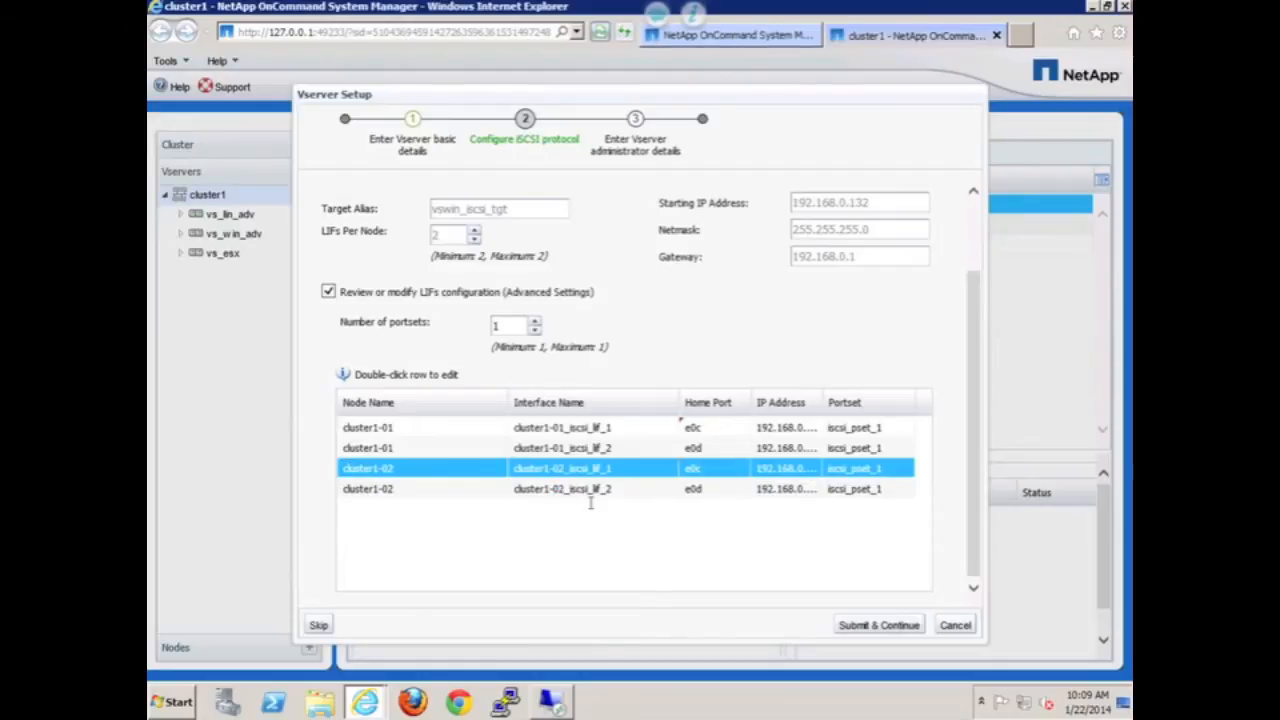
{"action": "left_click", "coordinate": [876, 633]}
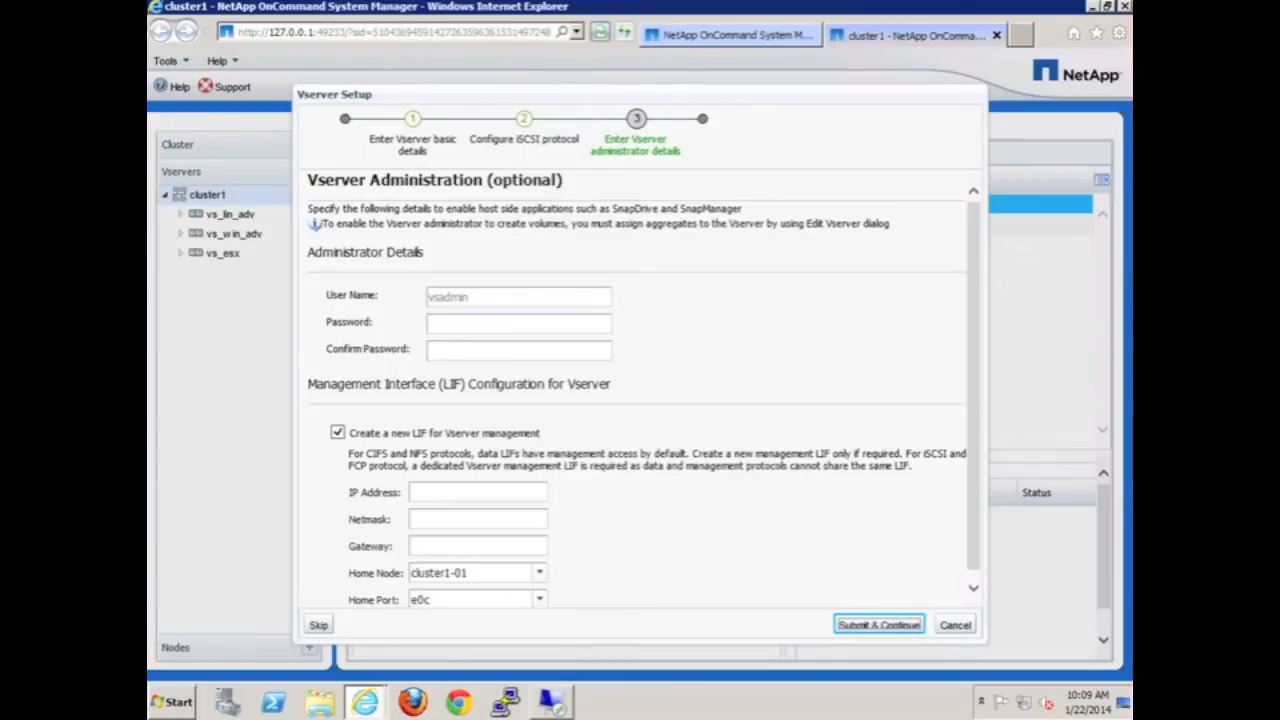
- Enter the Vserver administrator password
{"action": "left_click", "coordinate": [456, 328]}
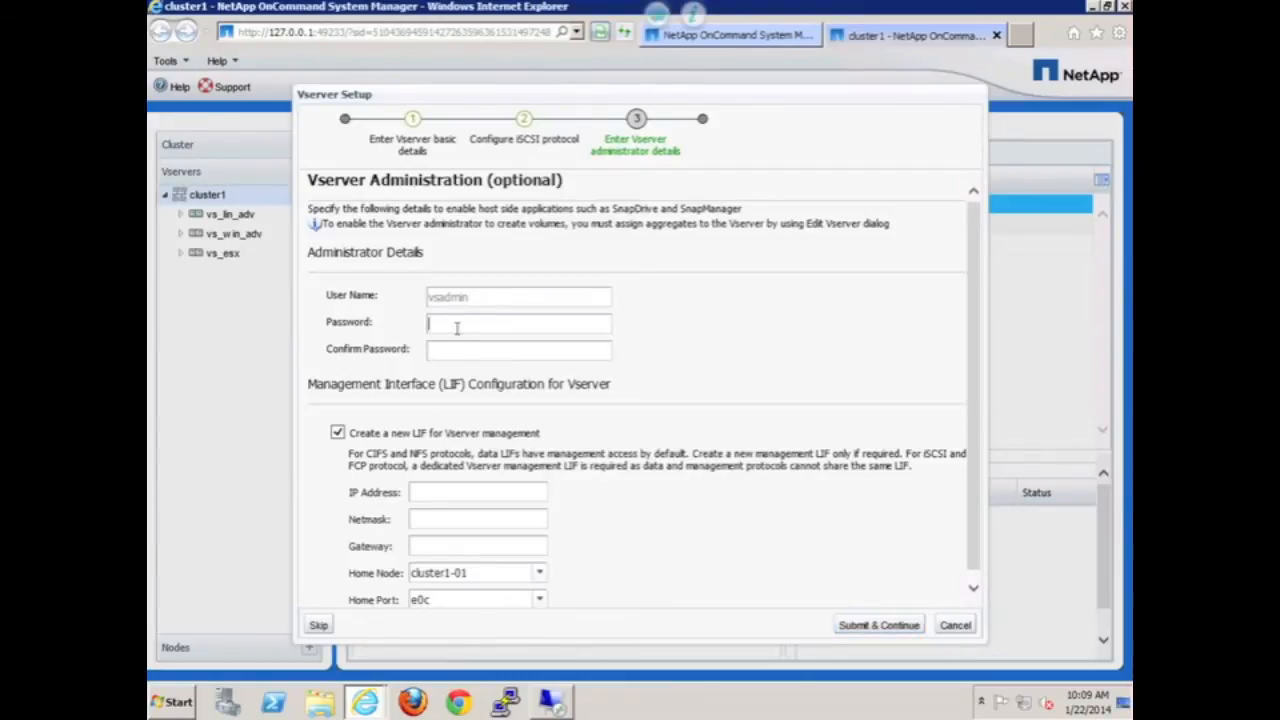
{"action": "type", "text": "********"}
{"action": "key", "text": "Tab"}
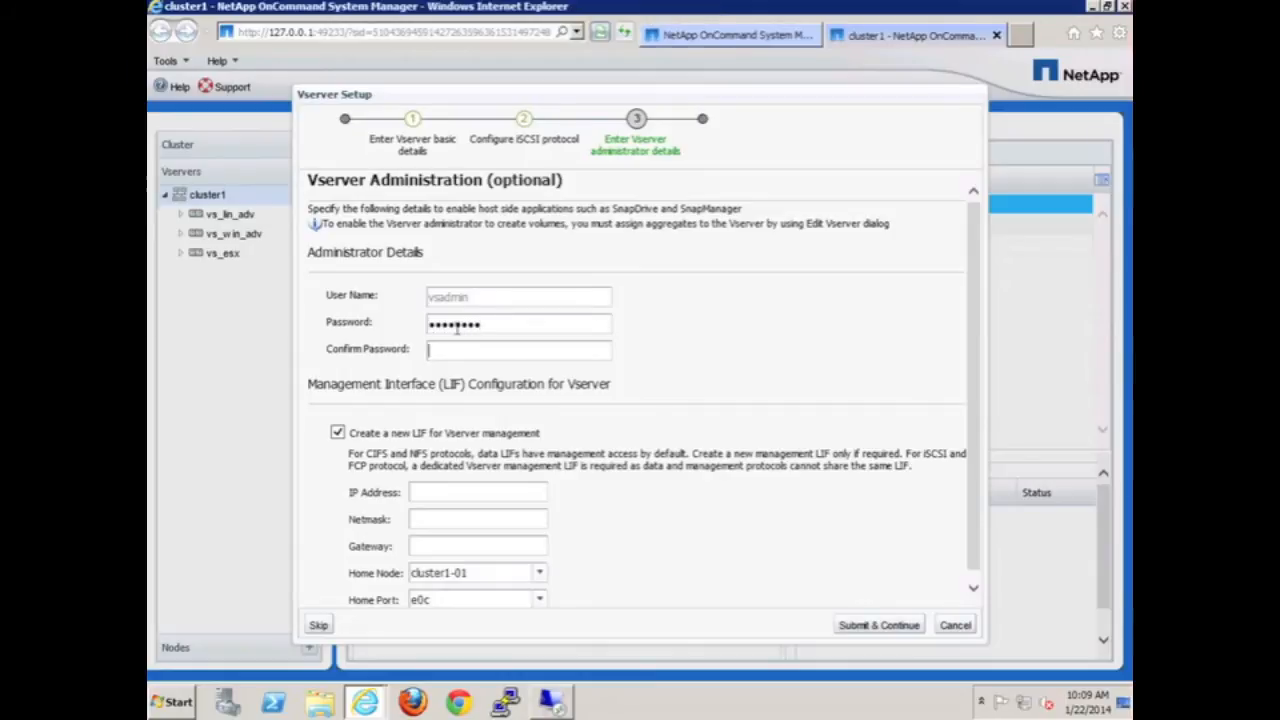
{"action": "type", "text": "********"}
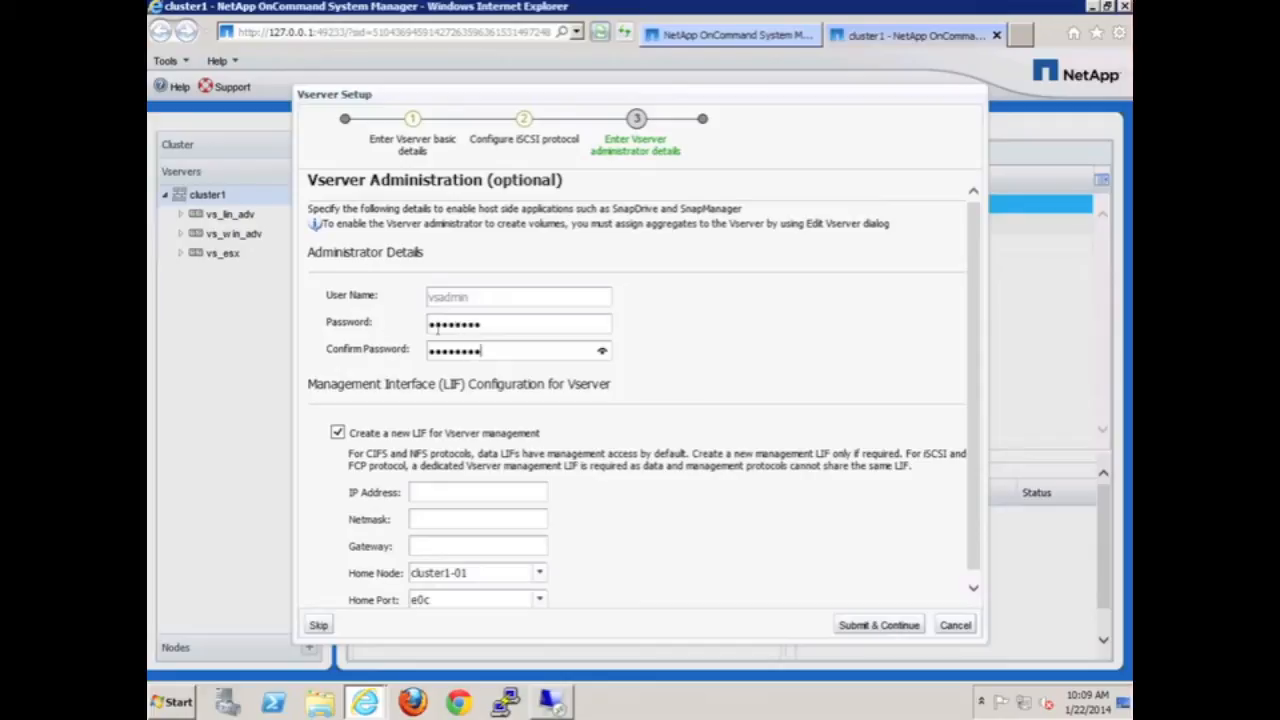
- Give the management LIF IP 192.168.0.131, netmask 255.255.255.0 and gateway 192.168.0.1
{"action": "left_click", "coordinate": [431, 493]}
{"action": "type", "text": "1"}
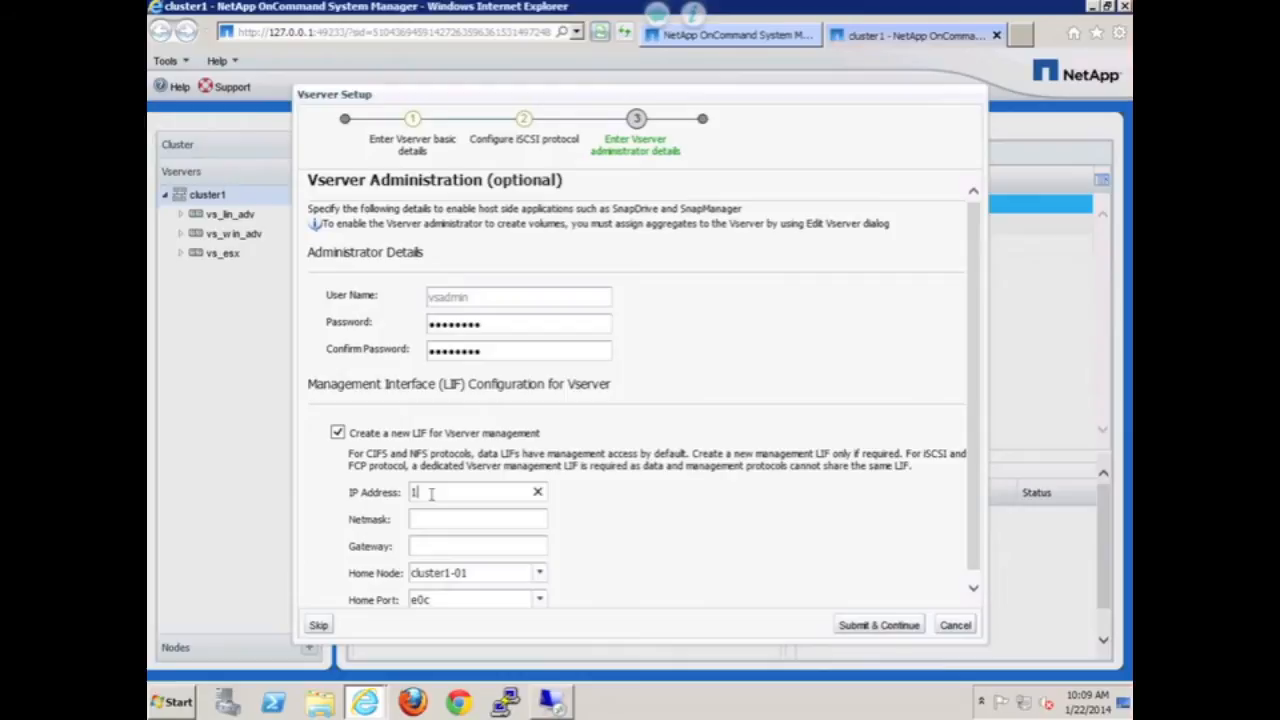
{"action": "type", "text": "92.168."}
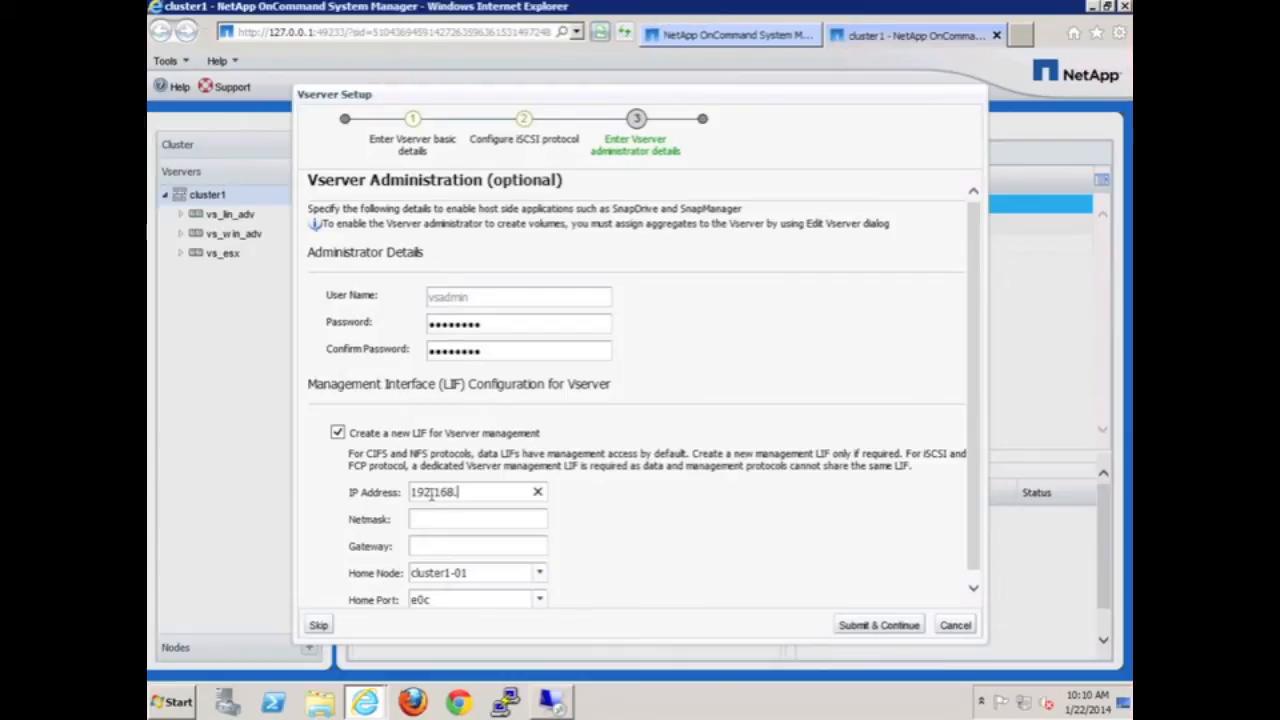
{"action": "type", "text": "0.131"}
{"action": "key", "text": "Tab"}
{"action": "type", "text": "255.255.255."}
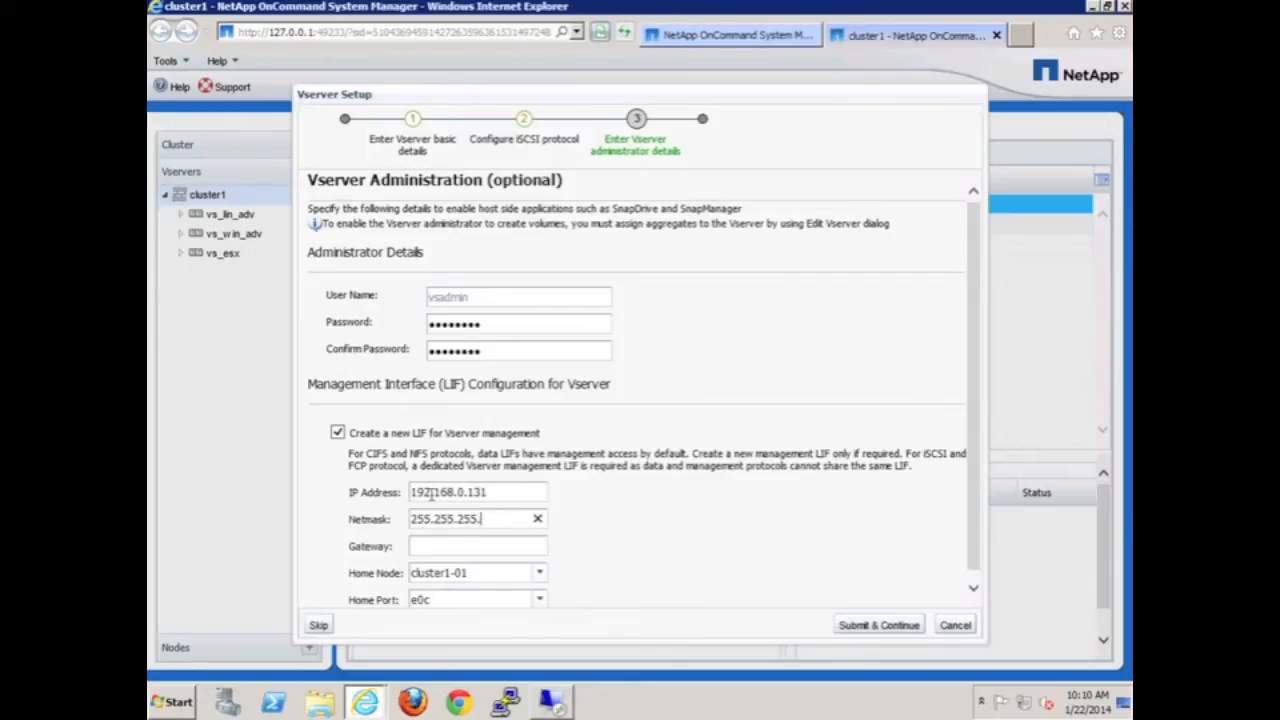
{"action": "type", "text": "0"}
{"action": "left_click", "coordinate": [440, 543]}
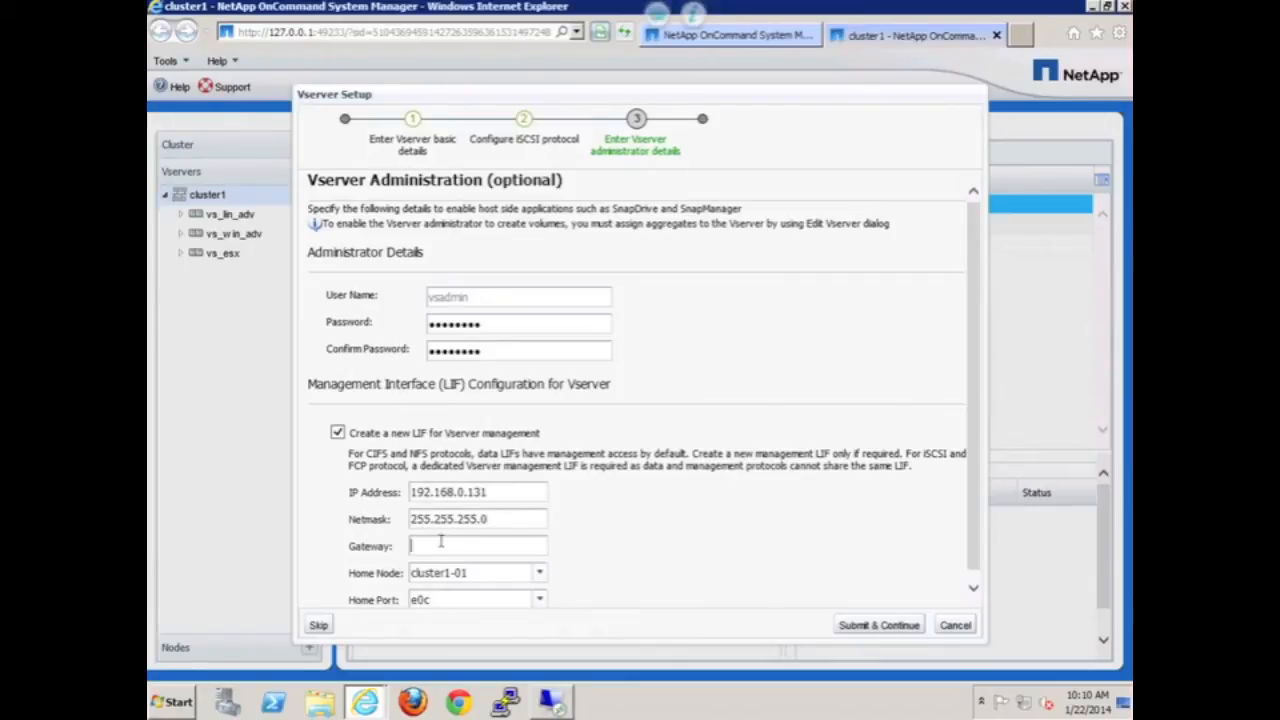
{"action": "type", "text": "192.168"}
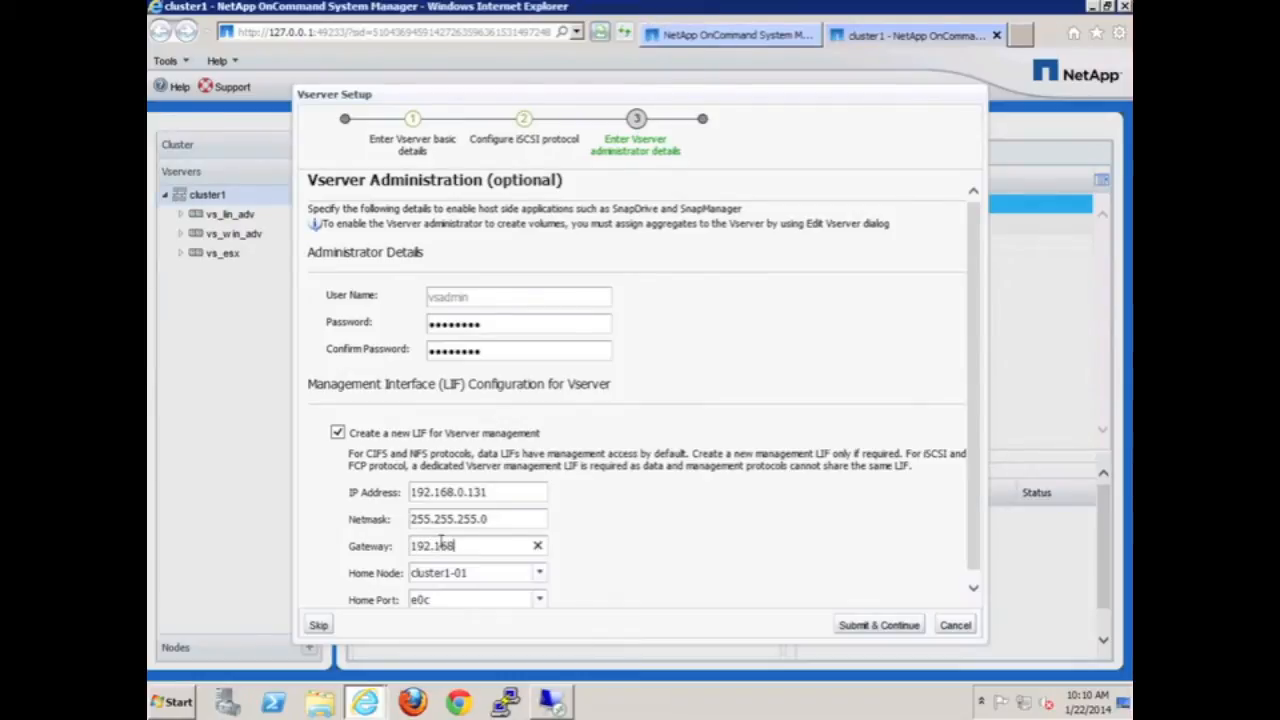
{"action": "type", "text": ".0.1"}
- Submit the administrator settings and close the vs_win creation summary
{"action": "left_click", "coordinate": [873, 627]}
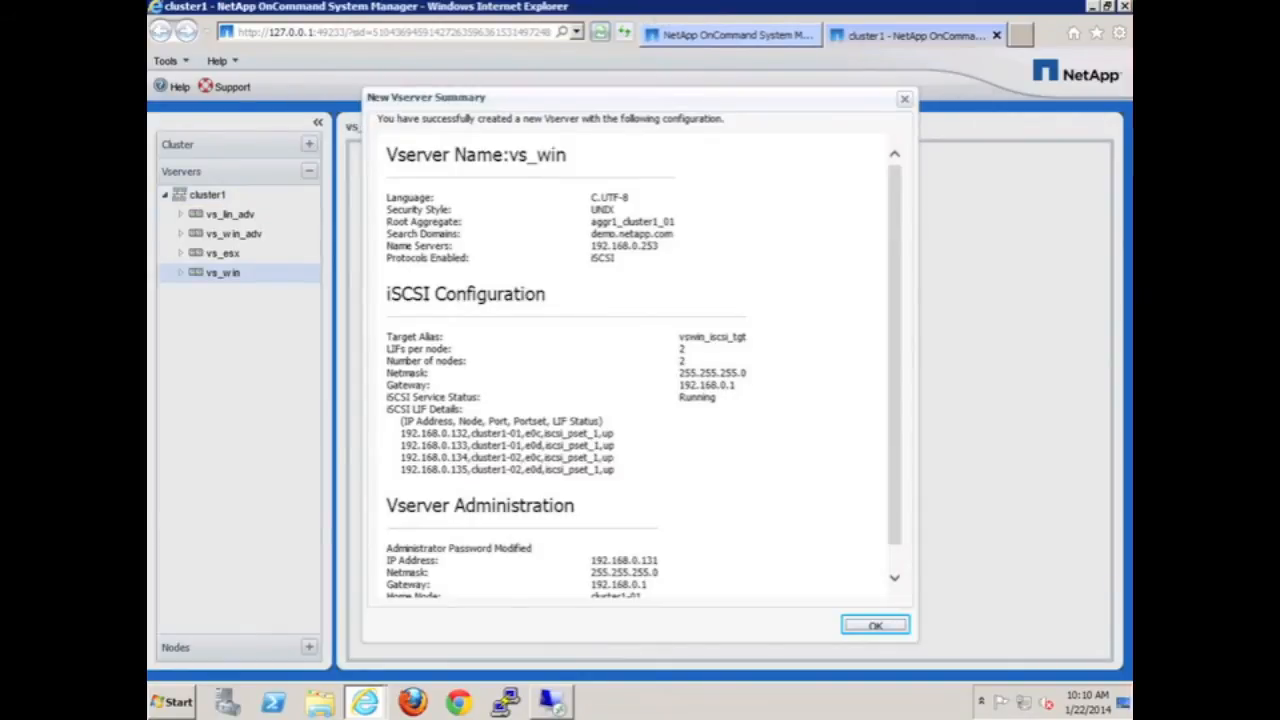
{"action": "left_click", "coordinate": [878, 626]}
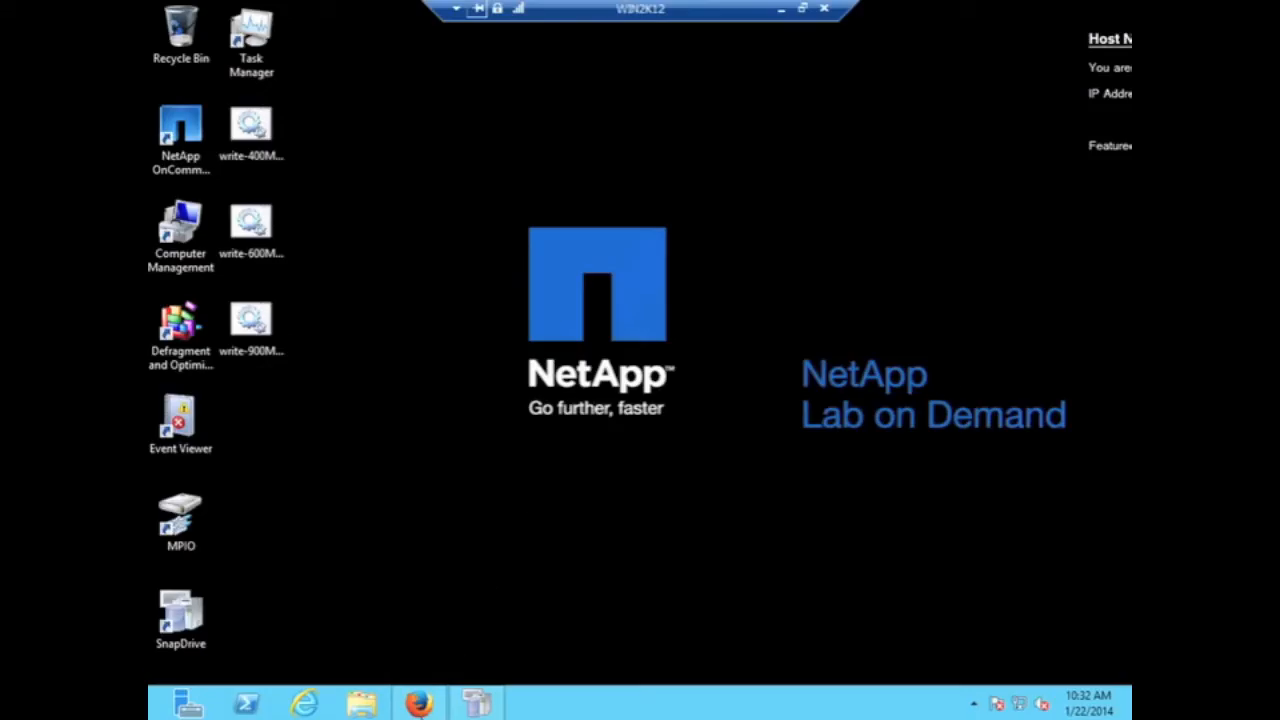
- Create volume win1, 5 GB, thin provisioned, on aggr1_cluster1_01 in vs_win
{"action": "left_click", "coordinate": [420, 706]}
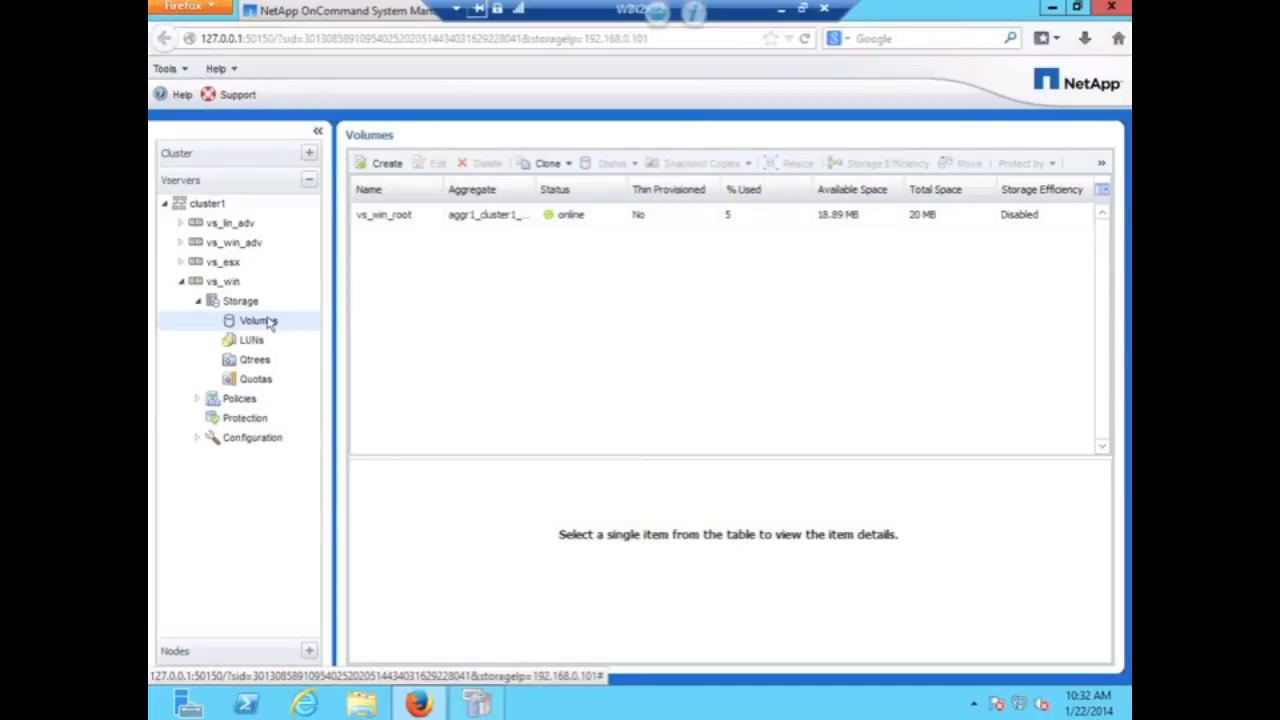
{"action": "left_click", "coordinate": [386, 165]}
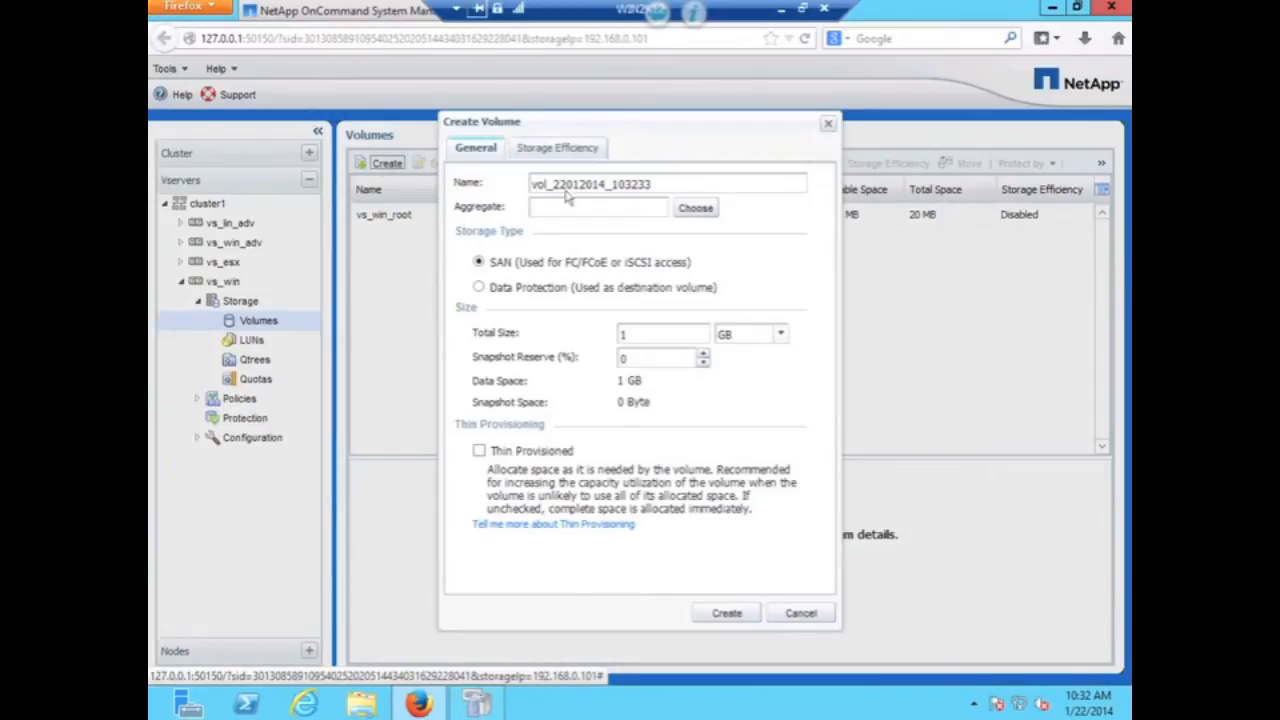
{"action": "left_click_drag", "start_coordinate": [665, 184], "coordinate": [434, 150]}
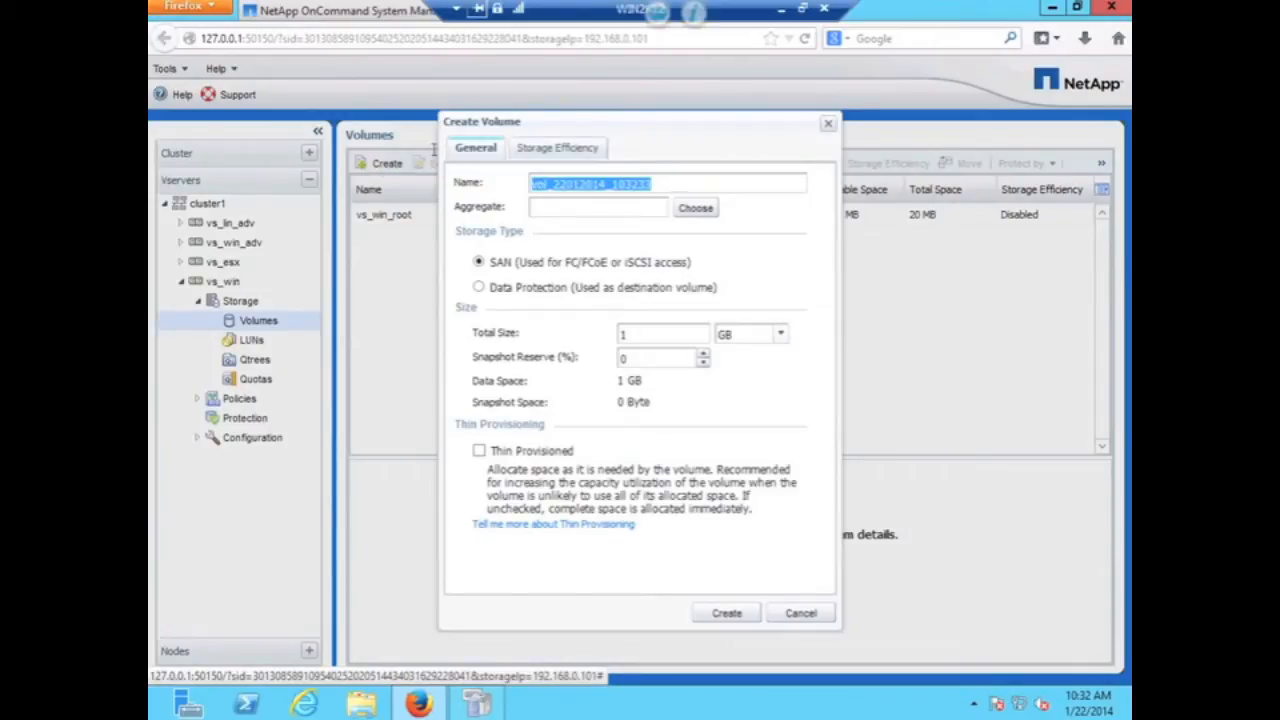
{"action": "type", "text": "win1"}
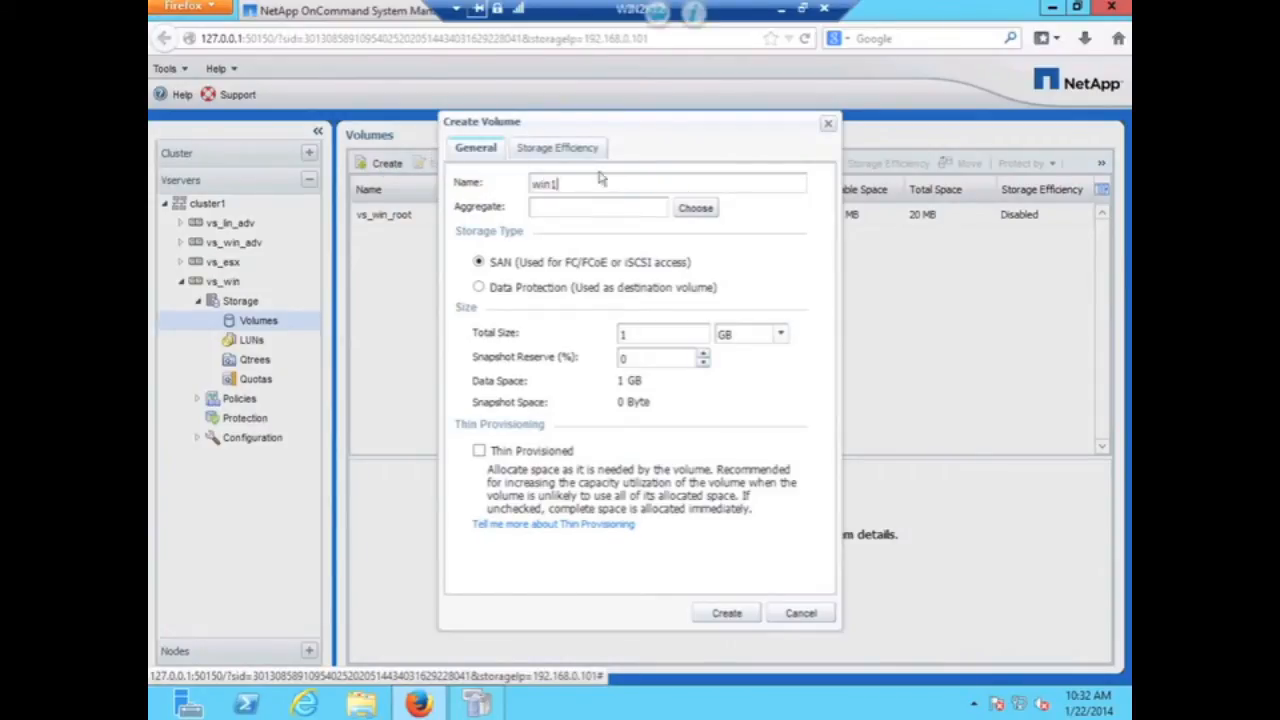
{"action": "left_click", "coordinate": [698, 210]}
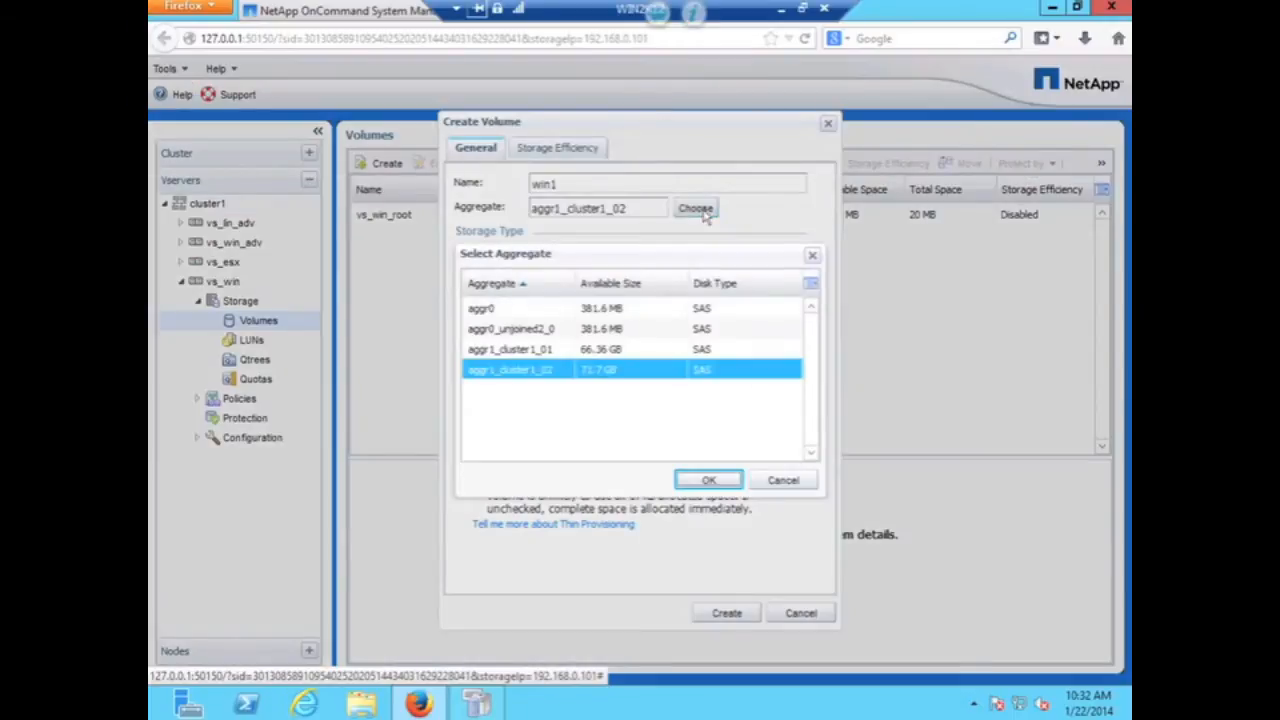
{"action": "left_click", "coordinate": [539, 350]}
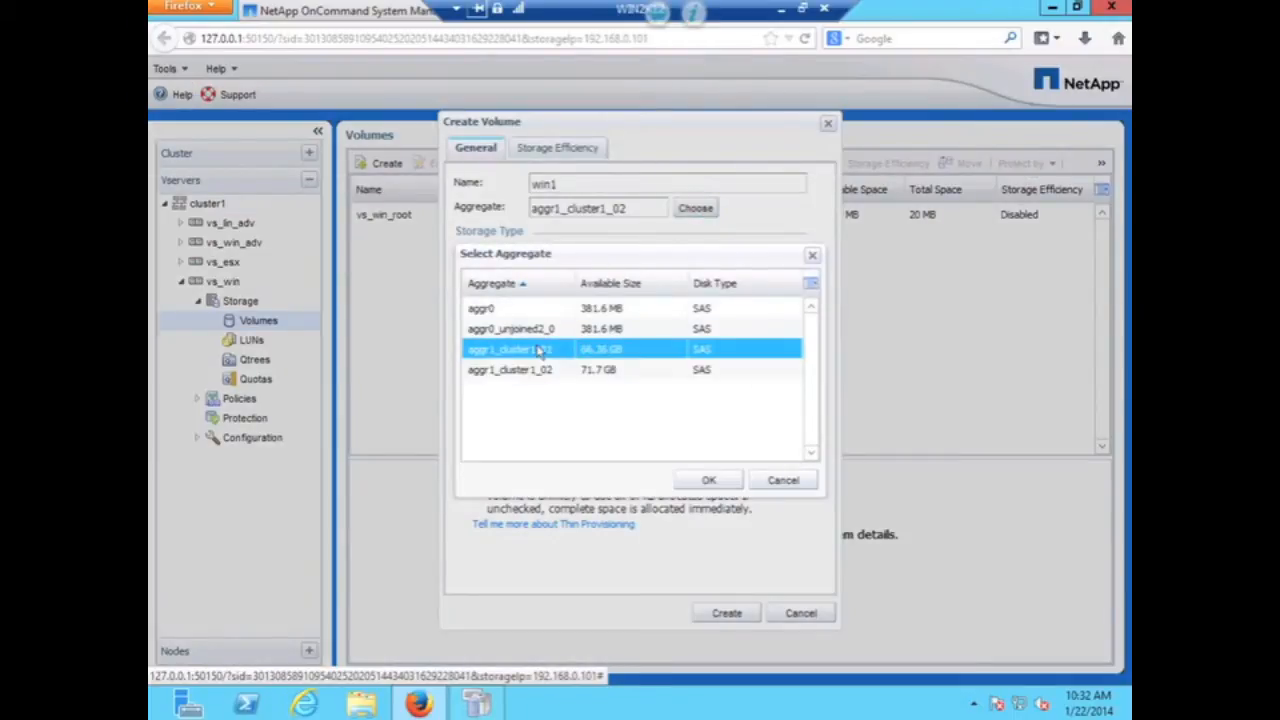
{"action": "left_click", "coordinate": [729, 484]}
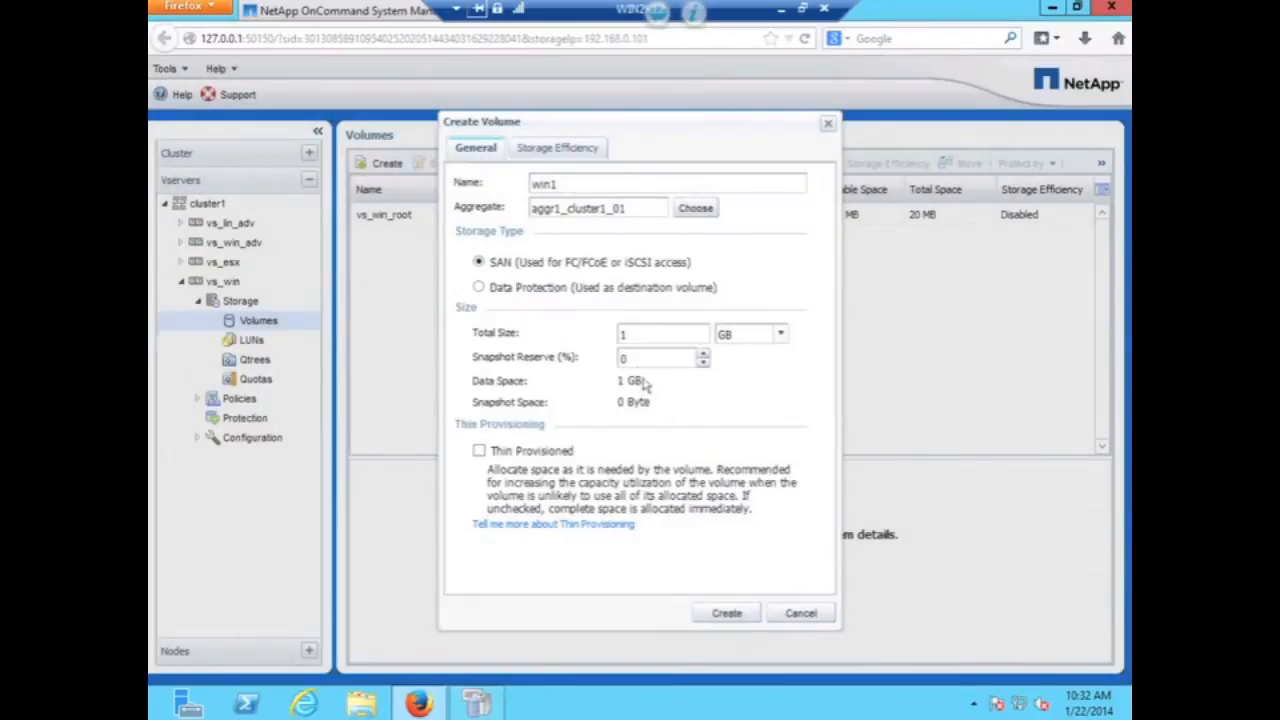
{"action": "left_click_drag", "start_coordinate": [627, 334], "coordinate": [594, 335]}
{"action": "type", "text": "5"}
{"action": "left_click", "coordinate": [484, 453]}
{"action": "left_click", "coordinate": [728, 614]}
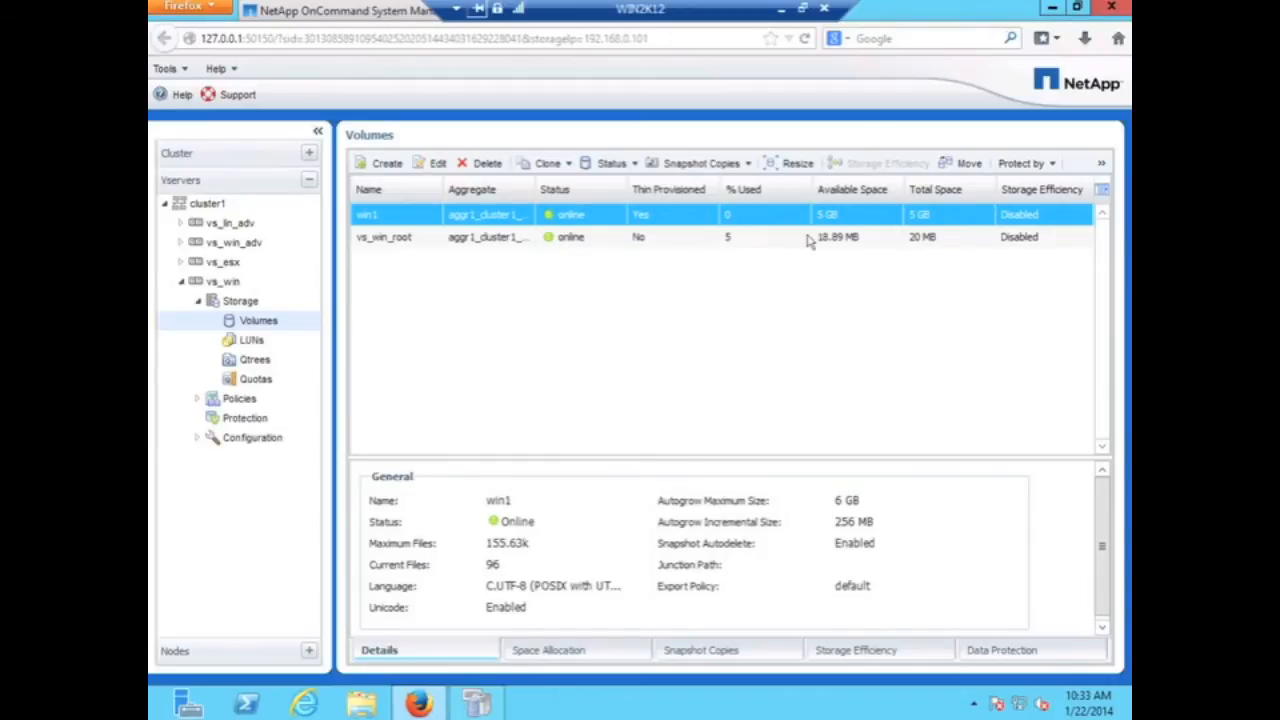
- Confirm SnapDrive's default transport protocol as HTTPS on port 443
{"action": "left_click", "coordinate": [1057, 8]}
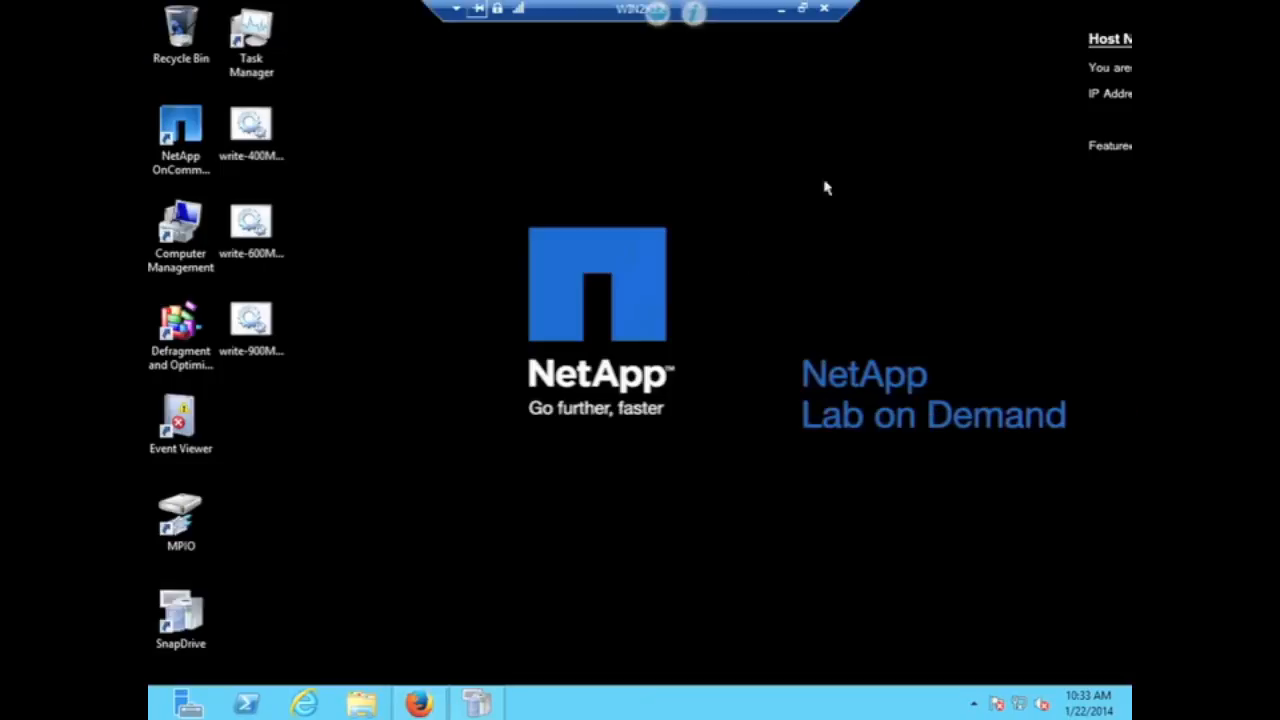
{"action": "left_click", "coordinate": [486, 704]}
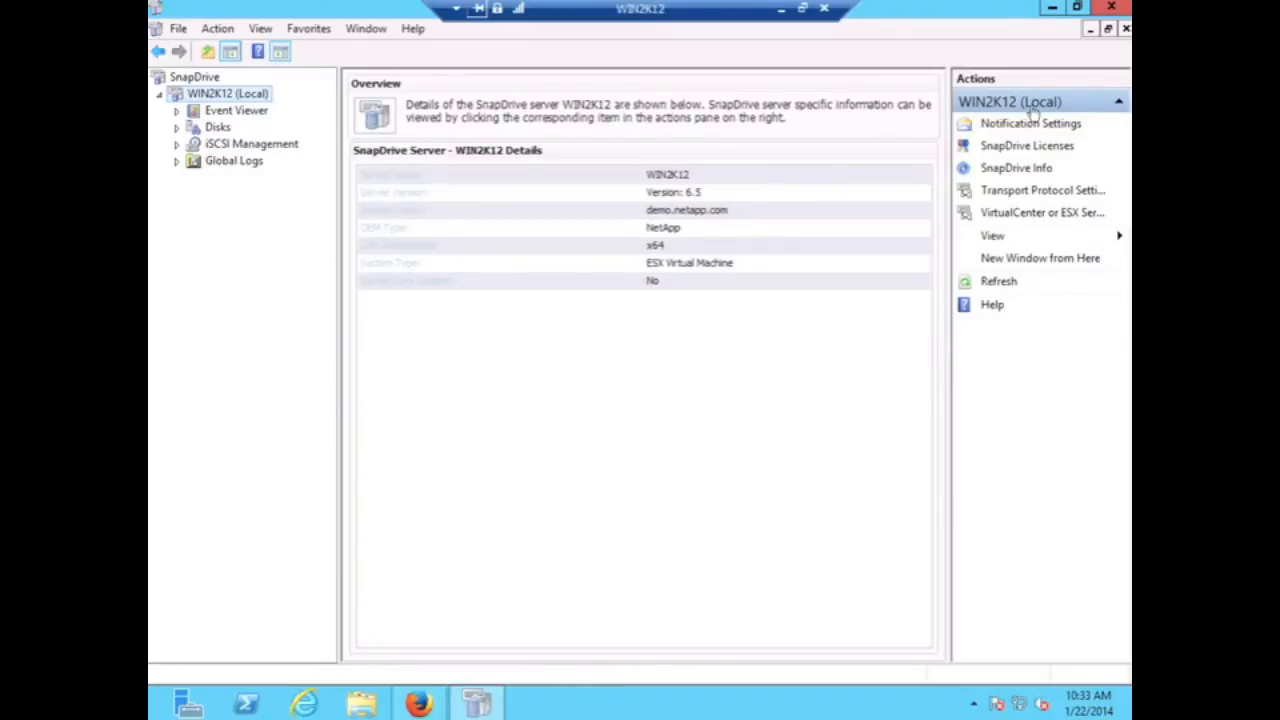
{"action": "left_click", "coordinate": [1040, 191]}
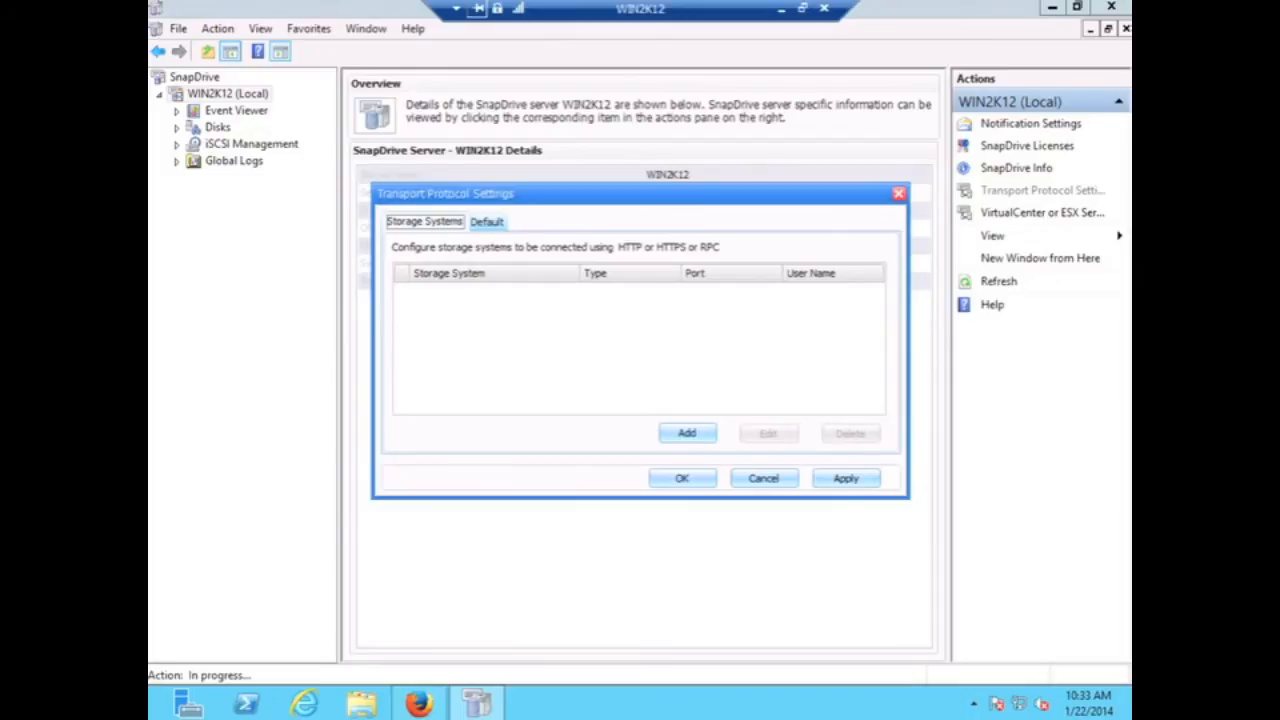
{"action": "left_click", "coordinate": [488, 222]}
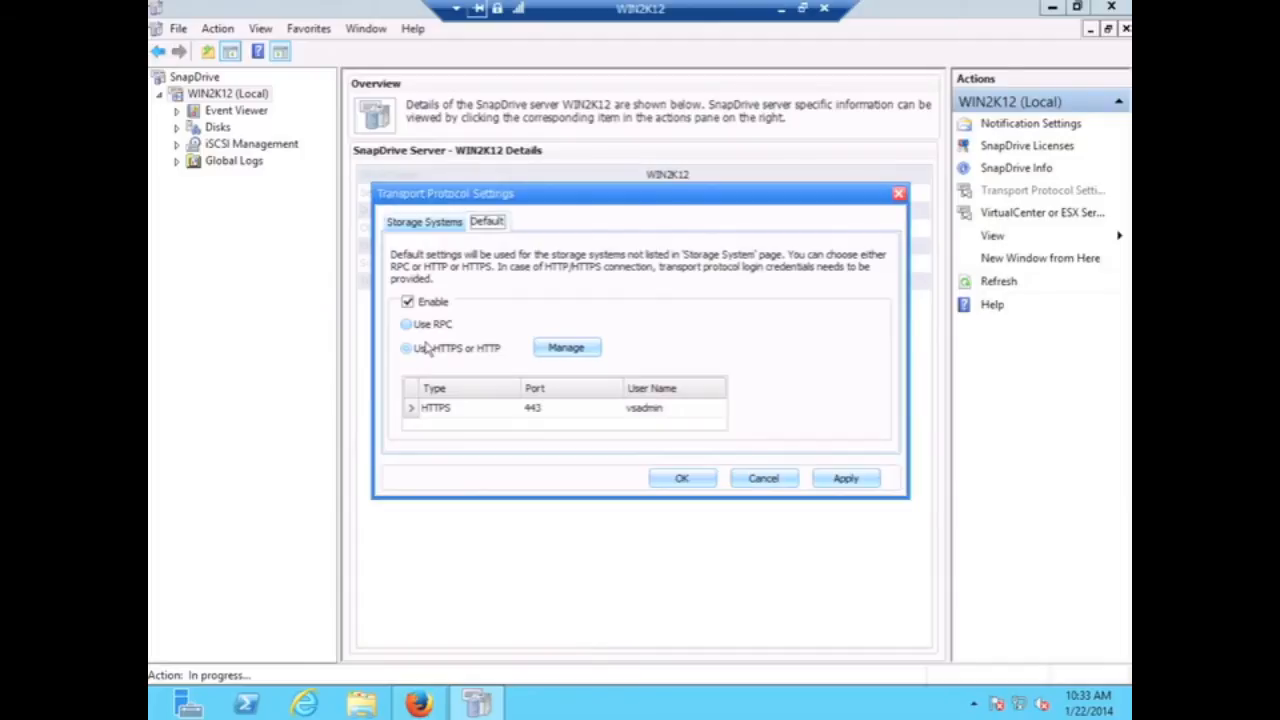
{"action": "left_click", "coordinate": [676, 475]}
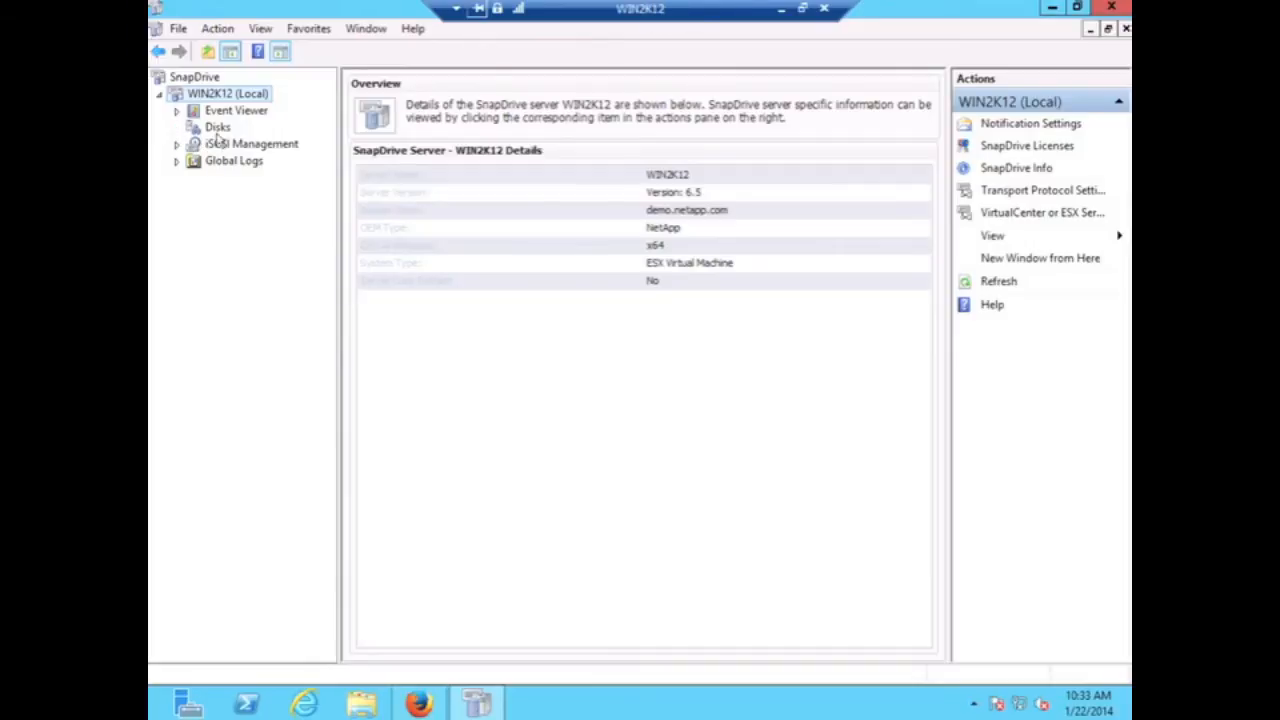
- Start SnapDrive's Create Disk Wizard from the Disks node
{"action": "left_click", "coordinate": [216, 134]}
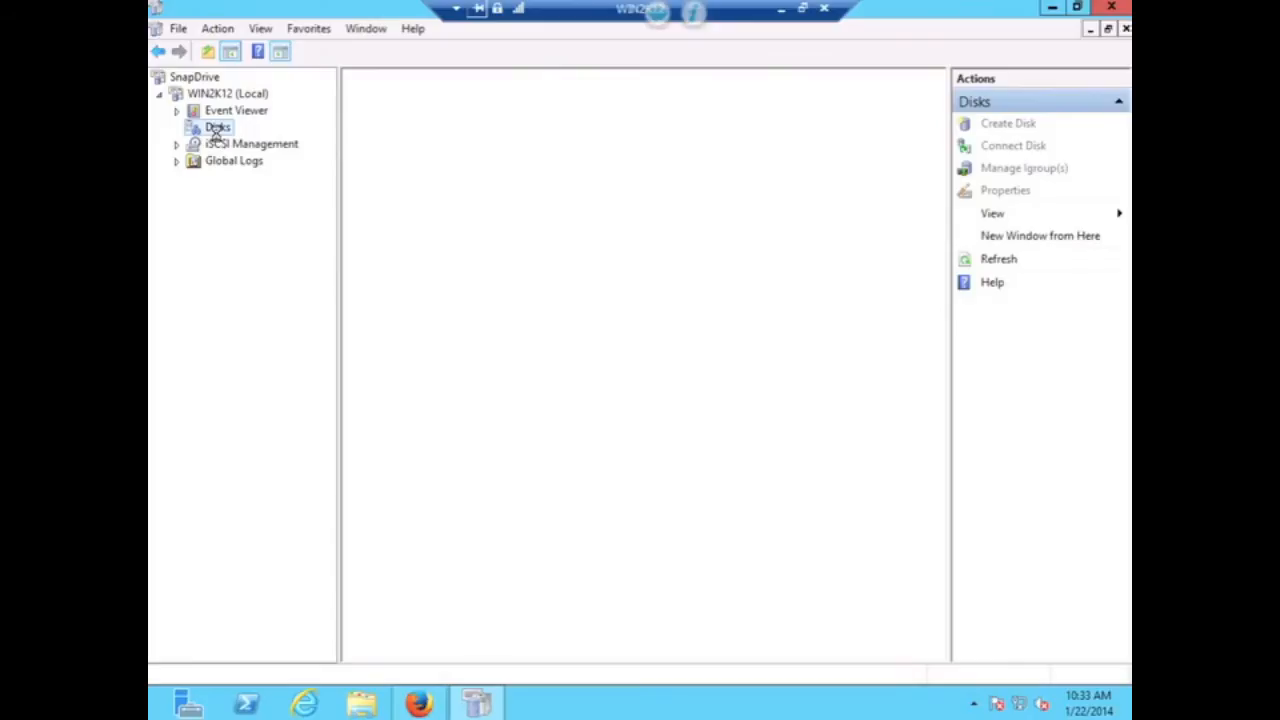
{"action": "right_click", "coordinate": [216, 140]}
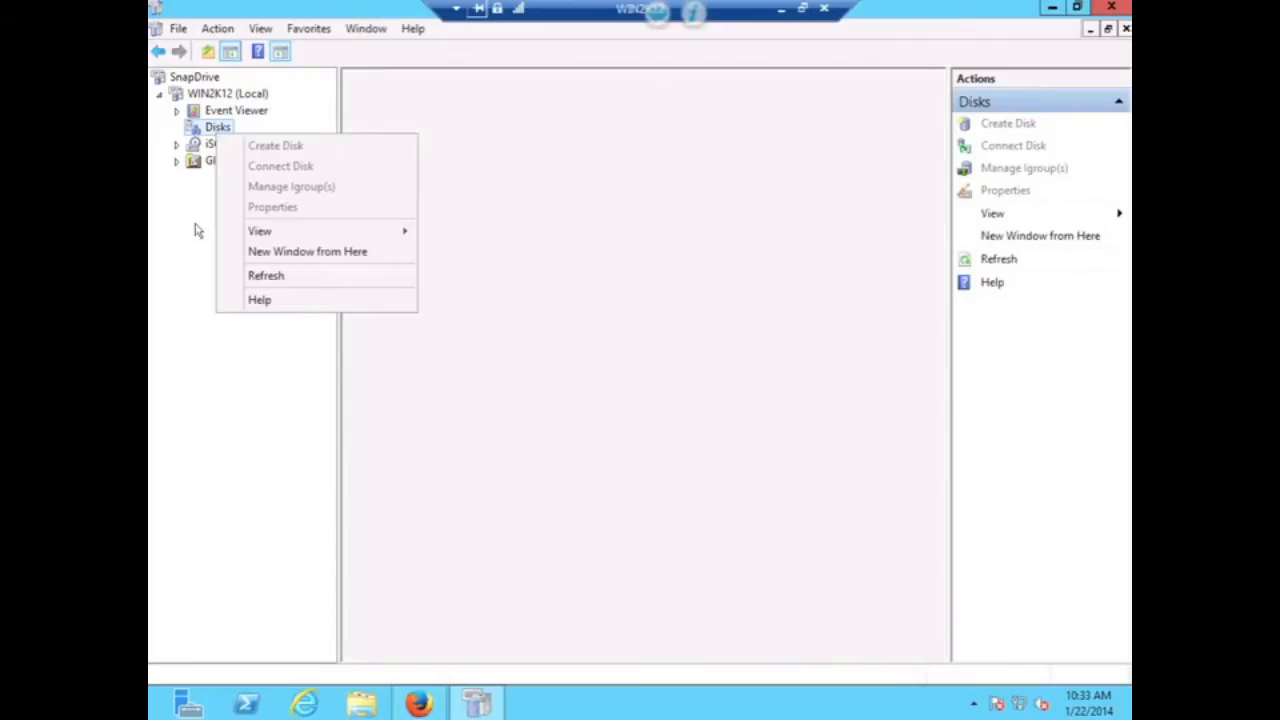
{"action": "left_click", "coordinate": [194, 229]}
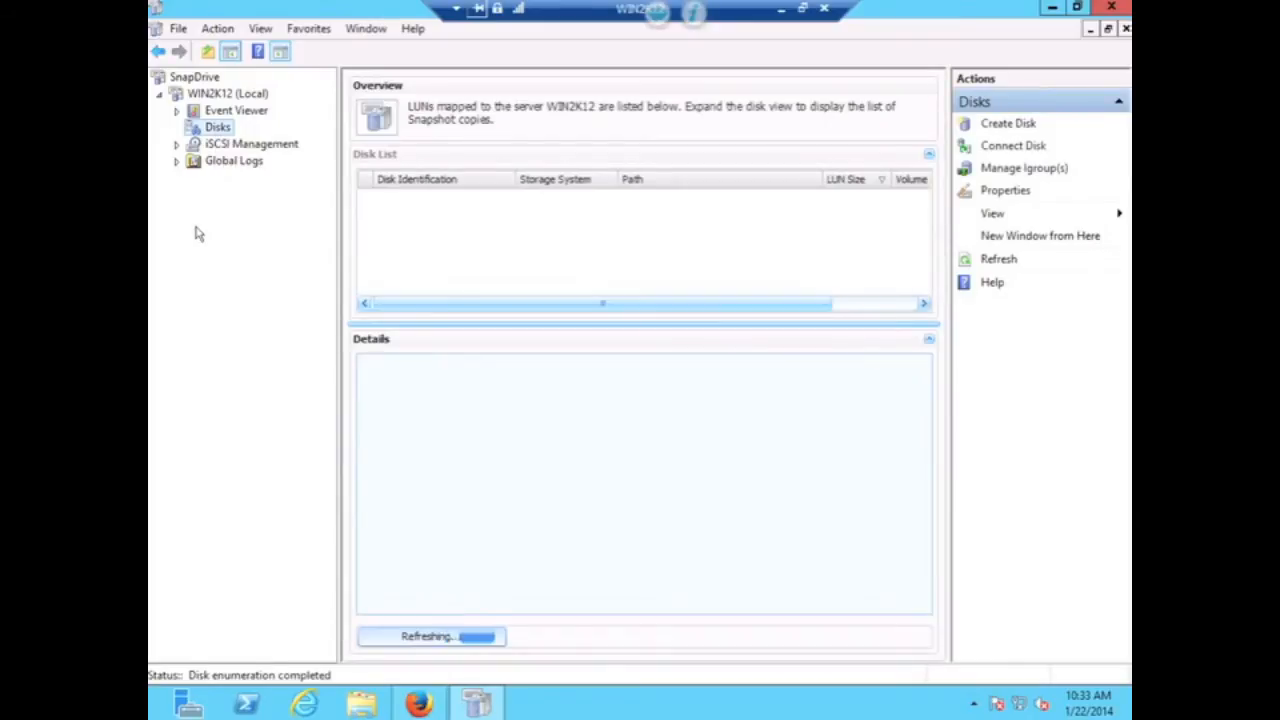
{"action": "right_click", "coordinate": [213, 133]}
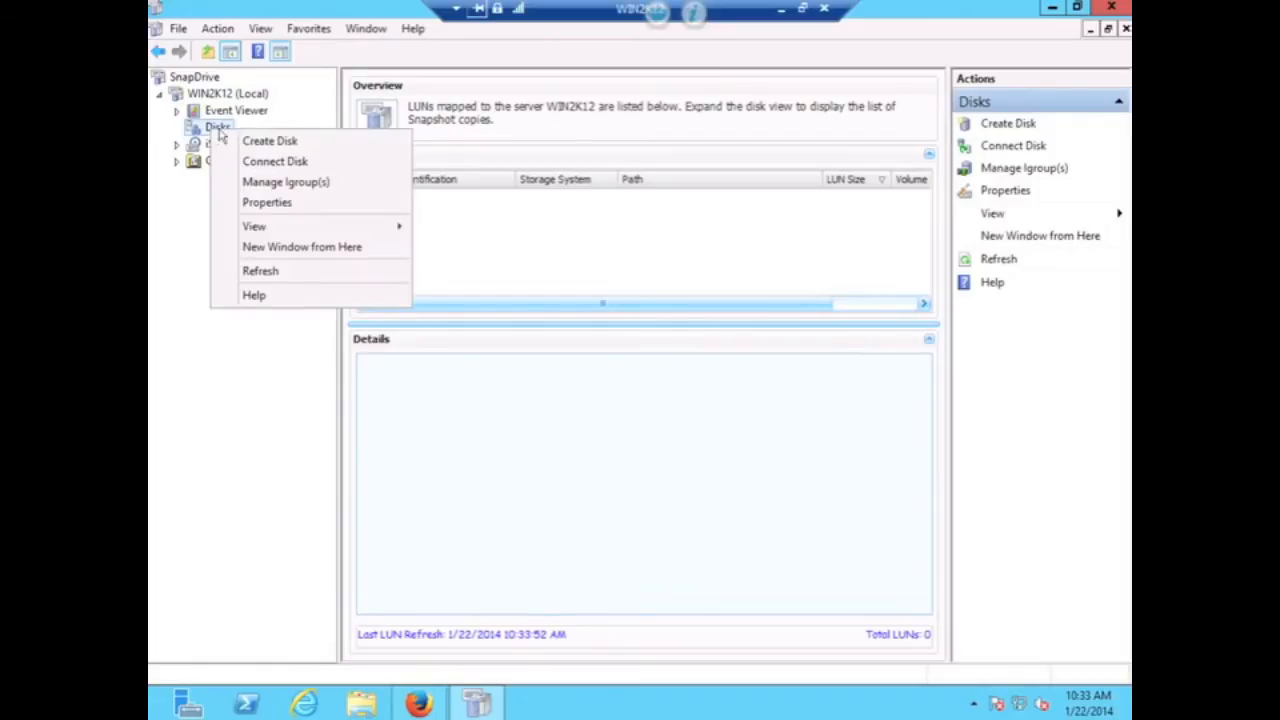
{"action": "left_click", "coordinate": [244, 141]}
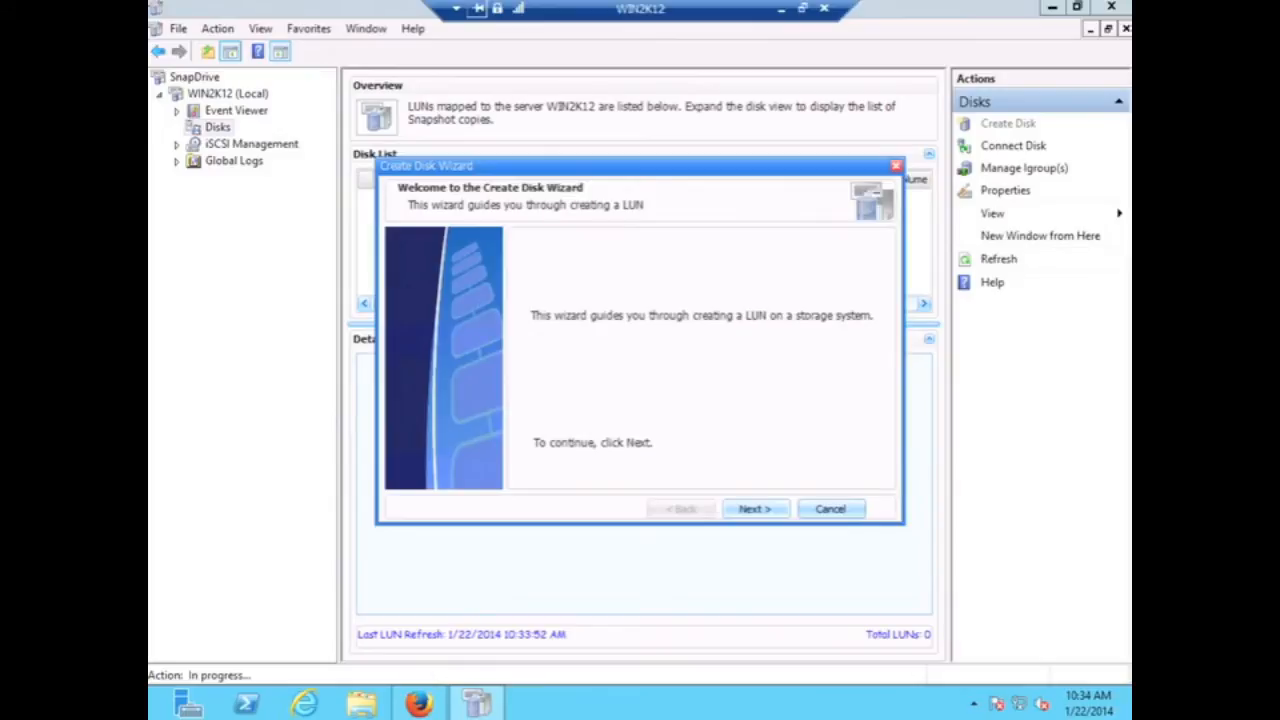
{"action": "left_click", "coordinate": [752, 509]}
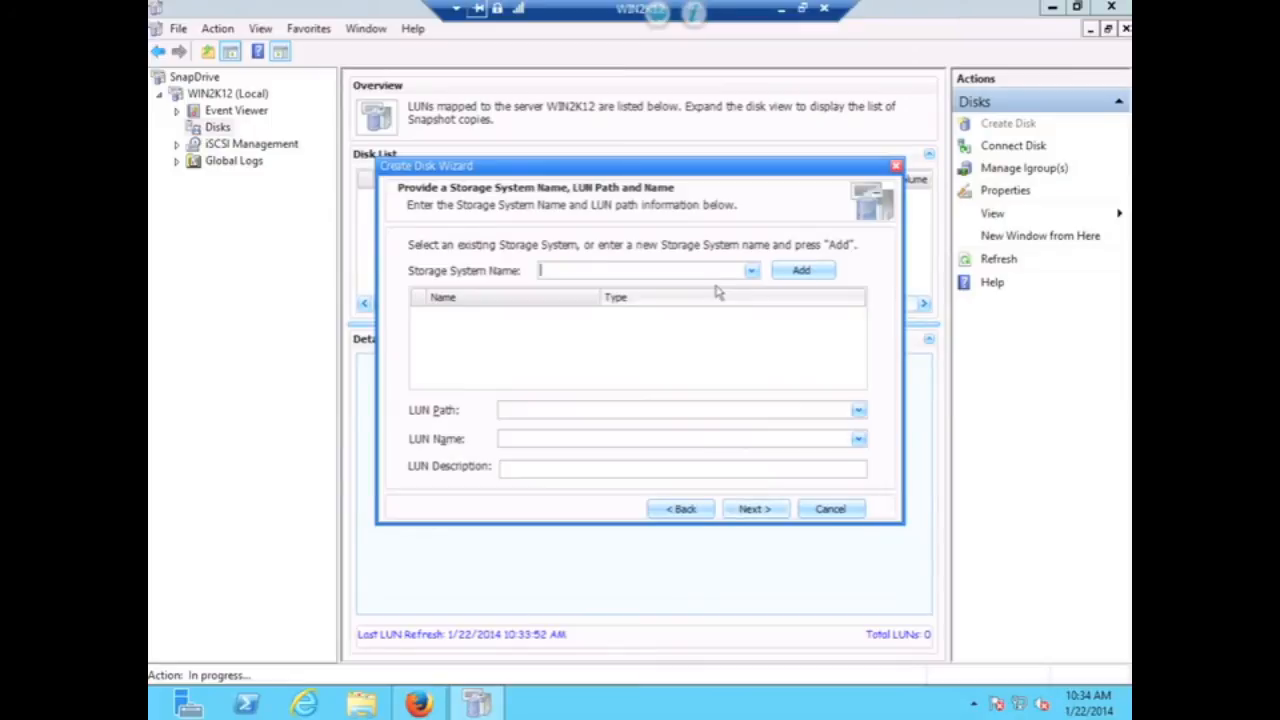
- Add storage system 192.168.0.131, choose volume win1 and name the LUN win1.lun
{"action": "type", "text": "192"}
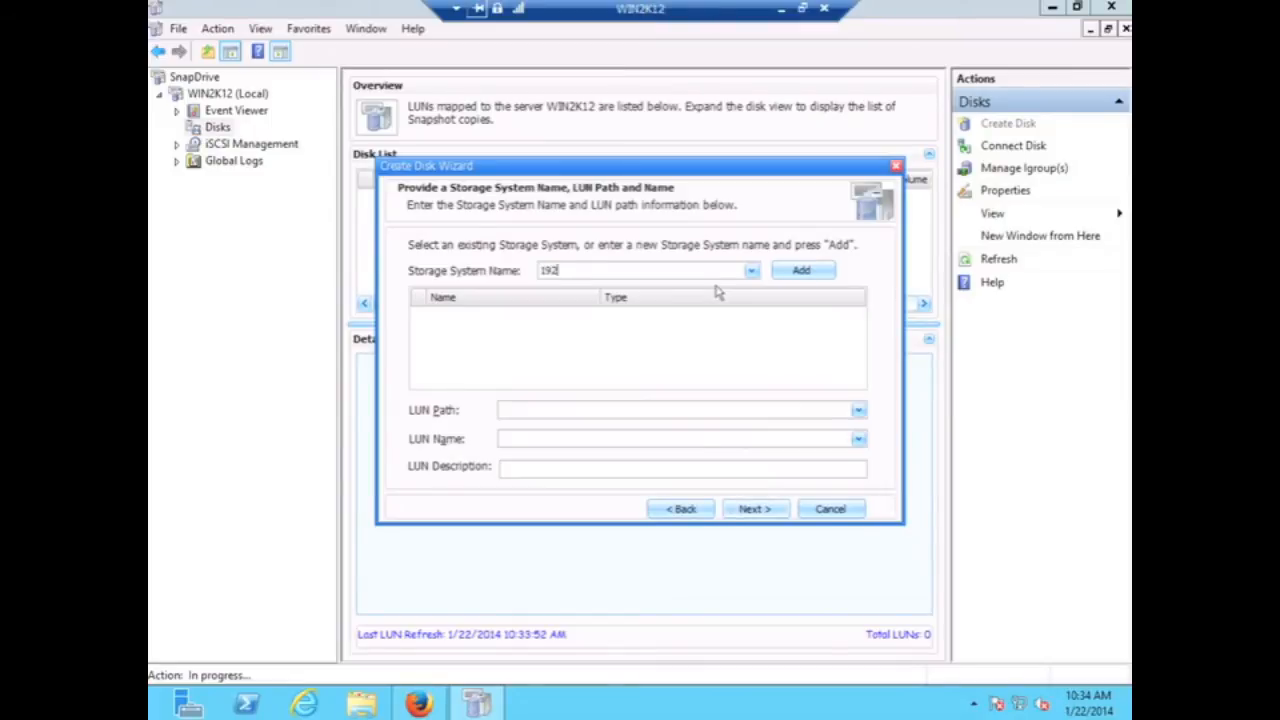
{"action": "type", "text": ".168.0.131"}
{"action": "left_click", "coordinate": [816, 273]}
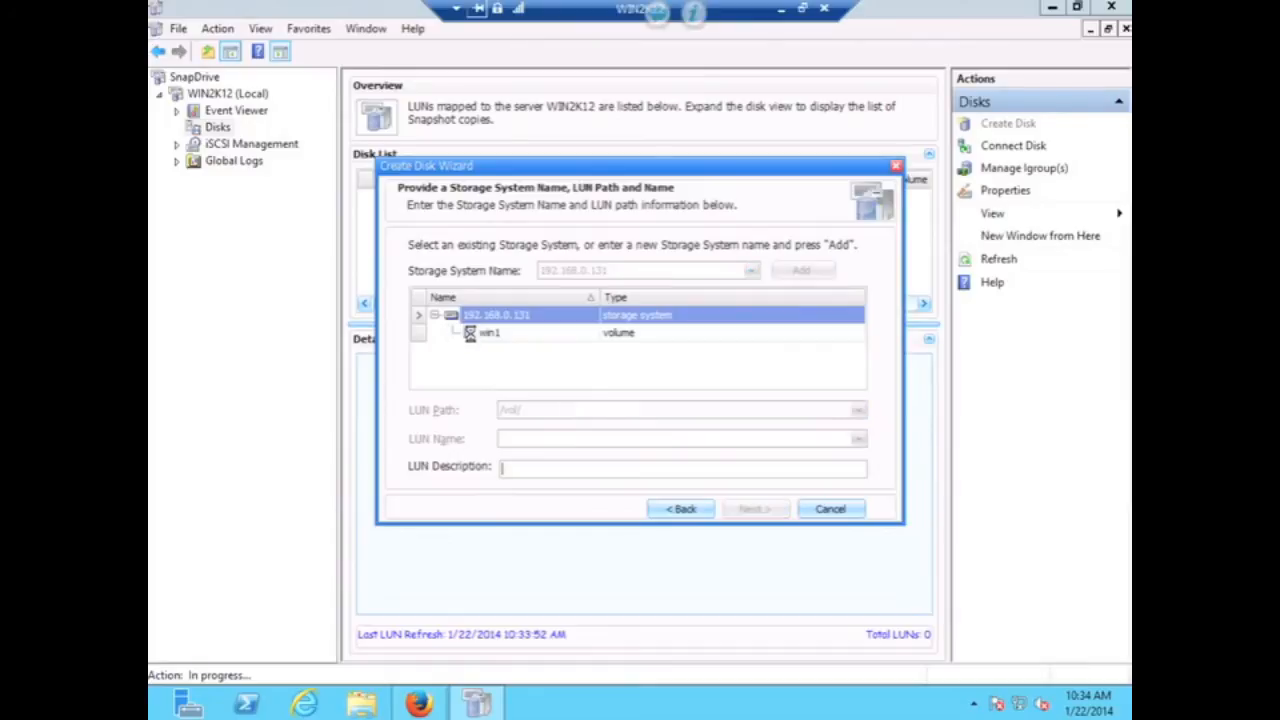
{"action": "left_click", "coordinate": [473, 336]}
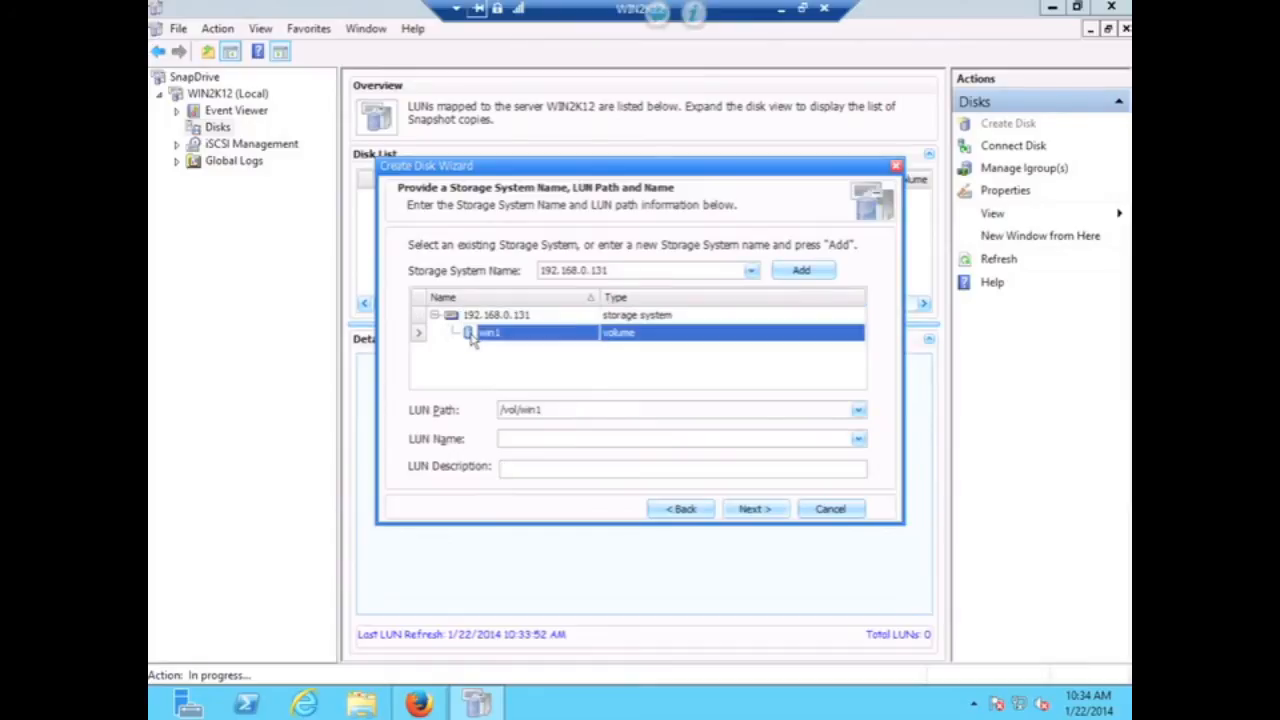
{"action": "left_click", "coordinate": [551, 440]}
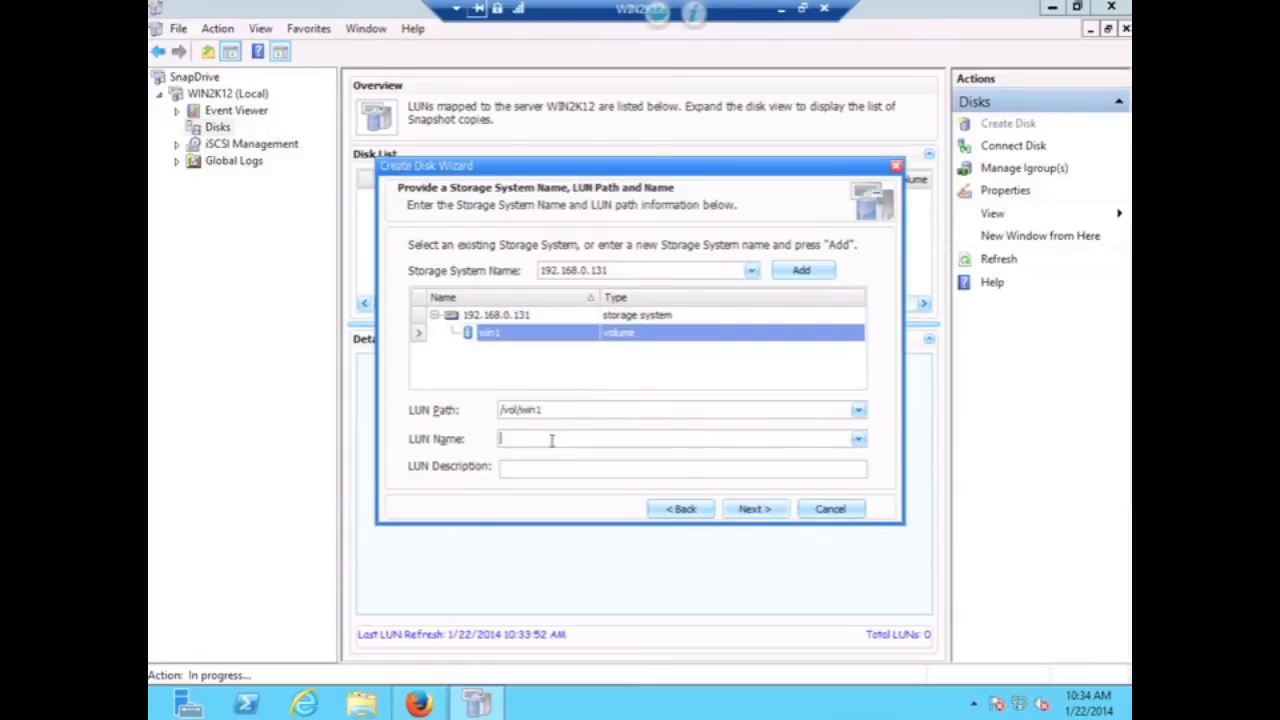
{"action": "type", "text": "win1.lun"}
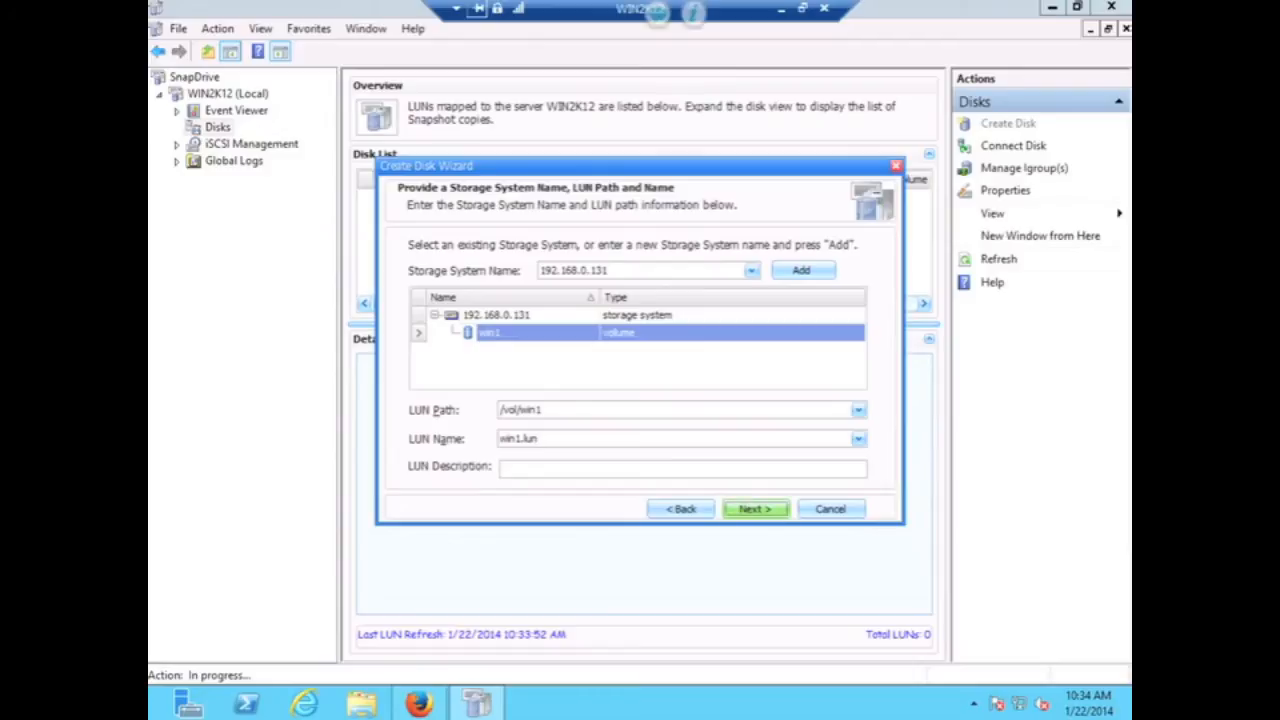
{"action": "left_click", "coordinate": [755, 509]}
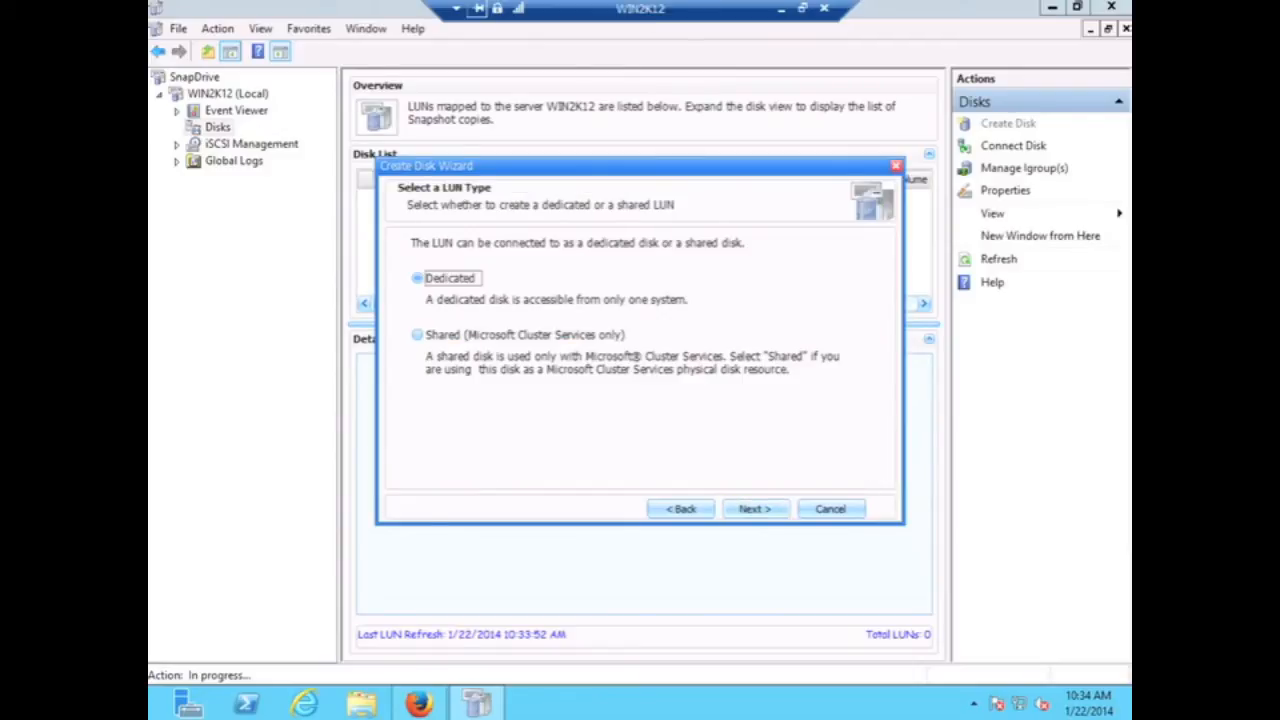
- Keep the LUN dedicated, size it 4.0 GB on drive E, and select the iSCSI initiator
{"action": "left_click", "coordinate": [755, 509]}
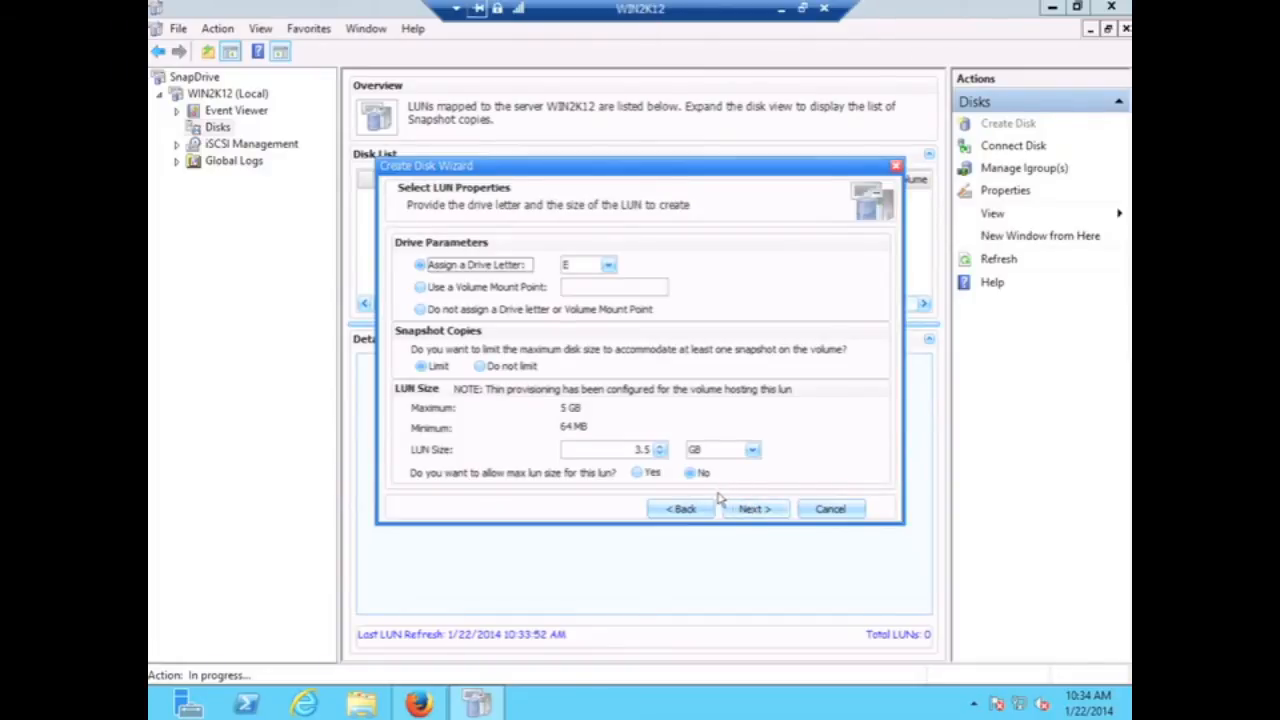
{"action": "double_click", "coordinate": [638, 450]}
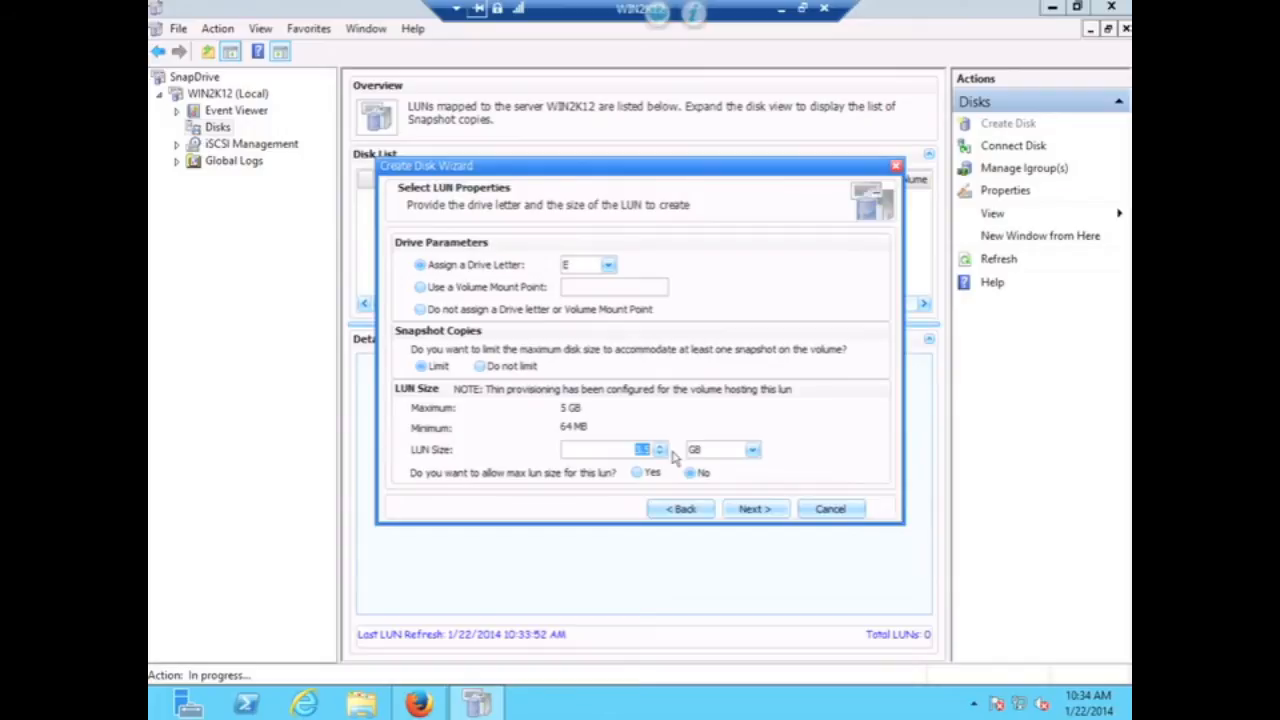
{"action": "type", "text": "4.0"}
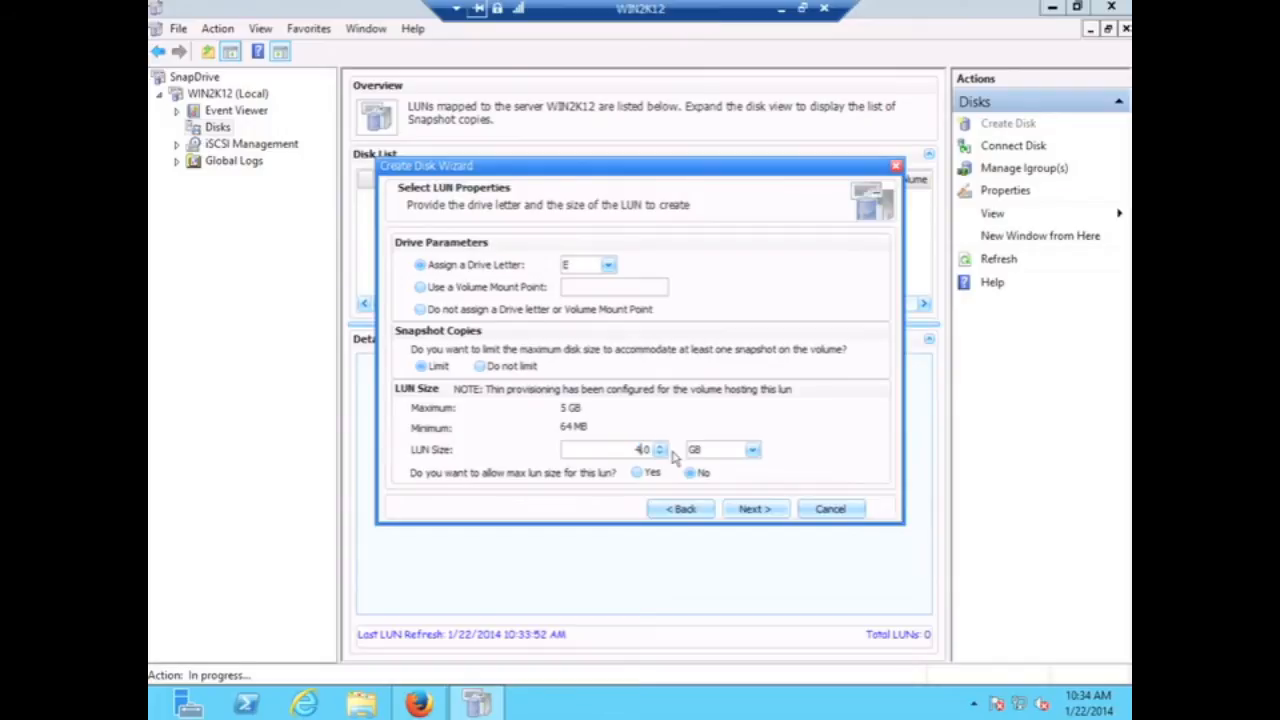
{"action": "left_click", "coordinate": [748, 510]}
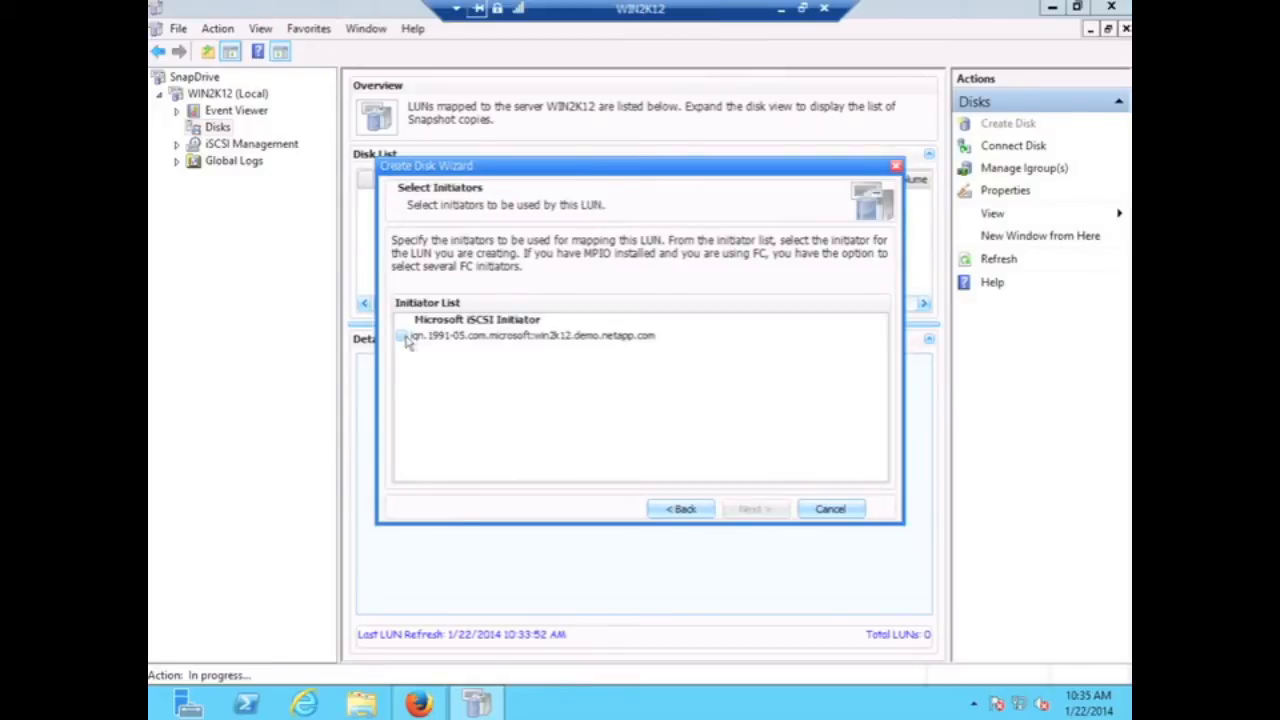
{"action": "left_click", "coordinate": [401, 337]}
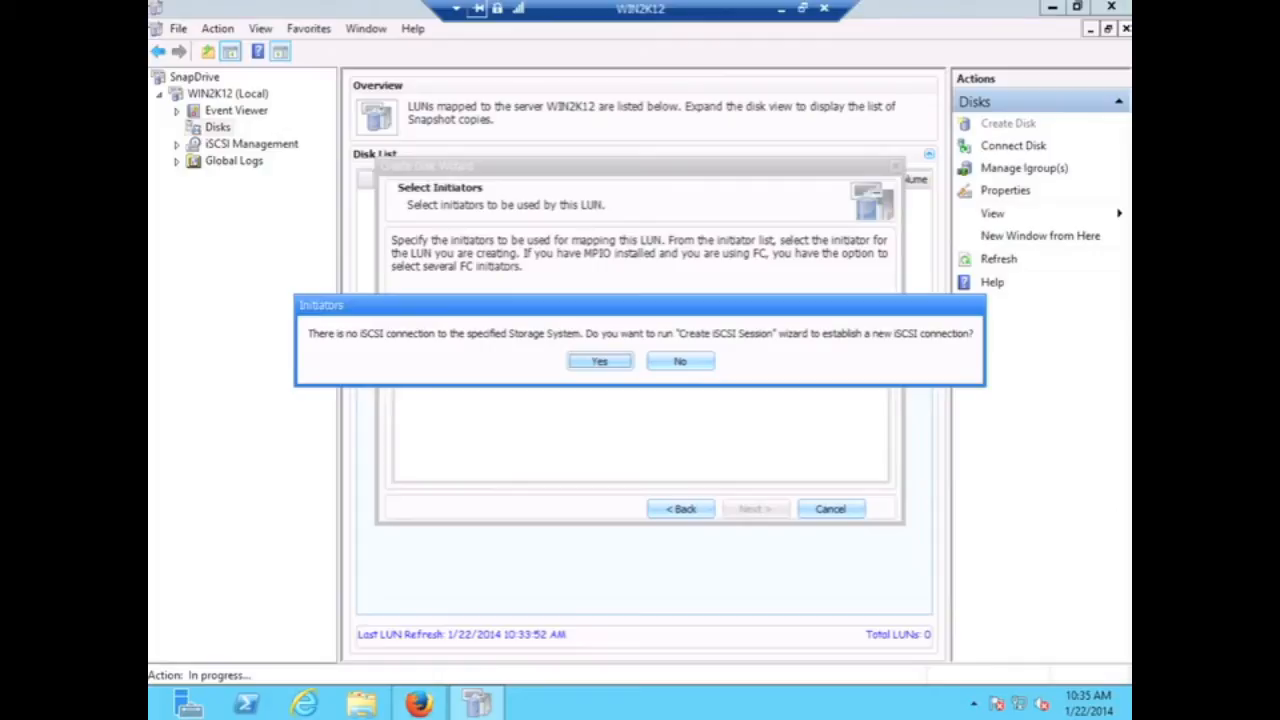
- Create an iSCSI session to 192.168.0.131 via target portal 192.168.0.132:3260
{"action": "left_click", "coordinate": [597, 361]}
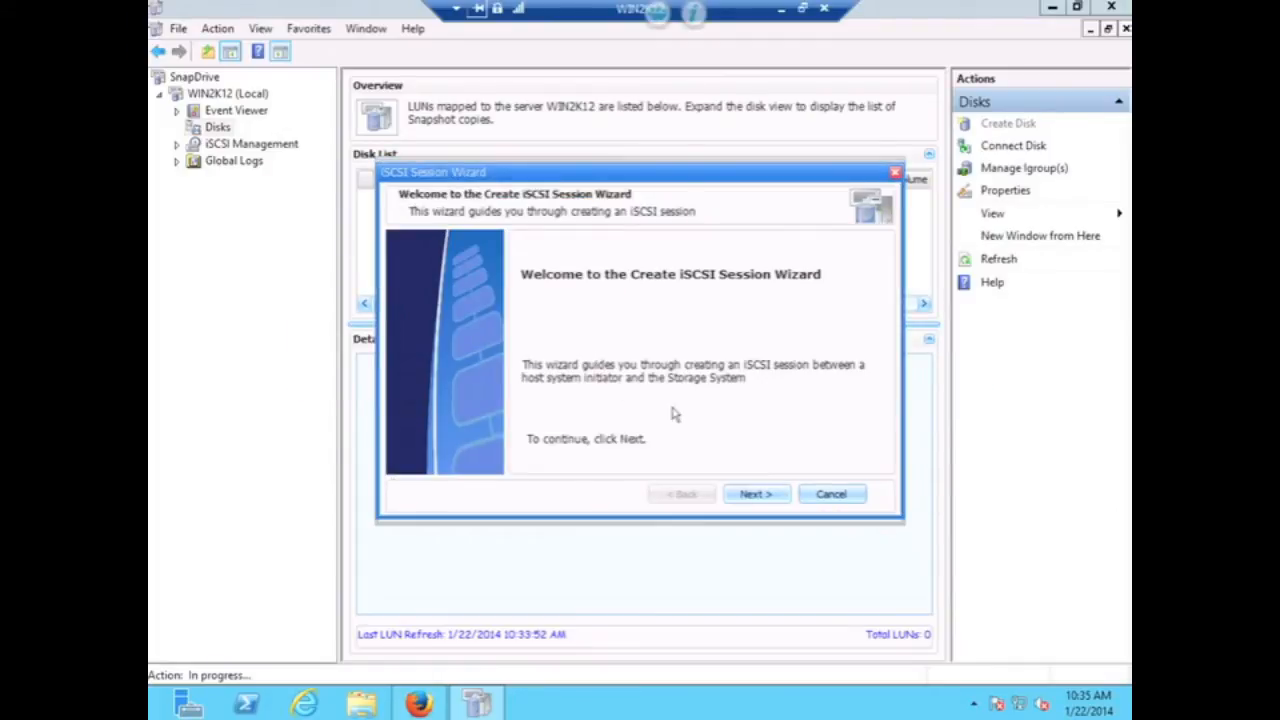
{"action": "left_click", "coordinate": [755, 495]}
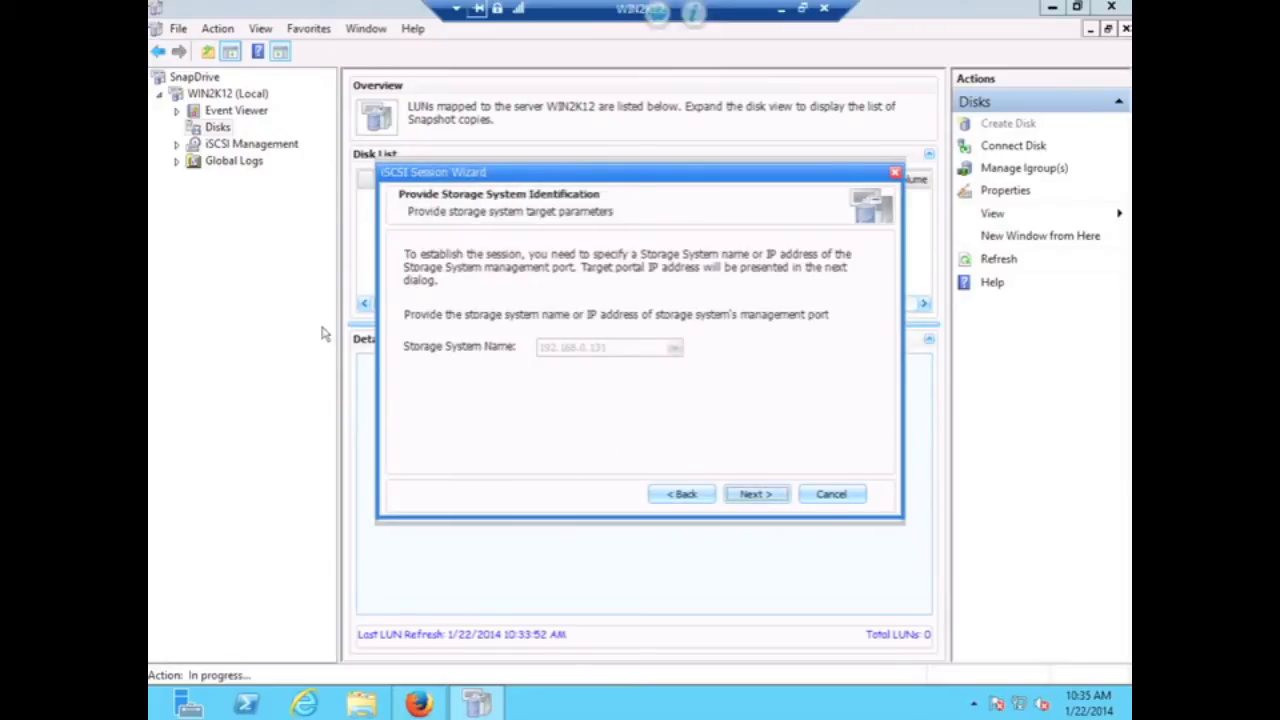
{"action": "left_click", "coordinate": [757, 495]}
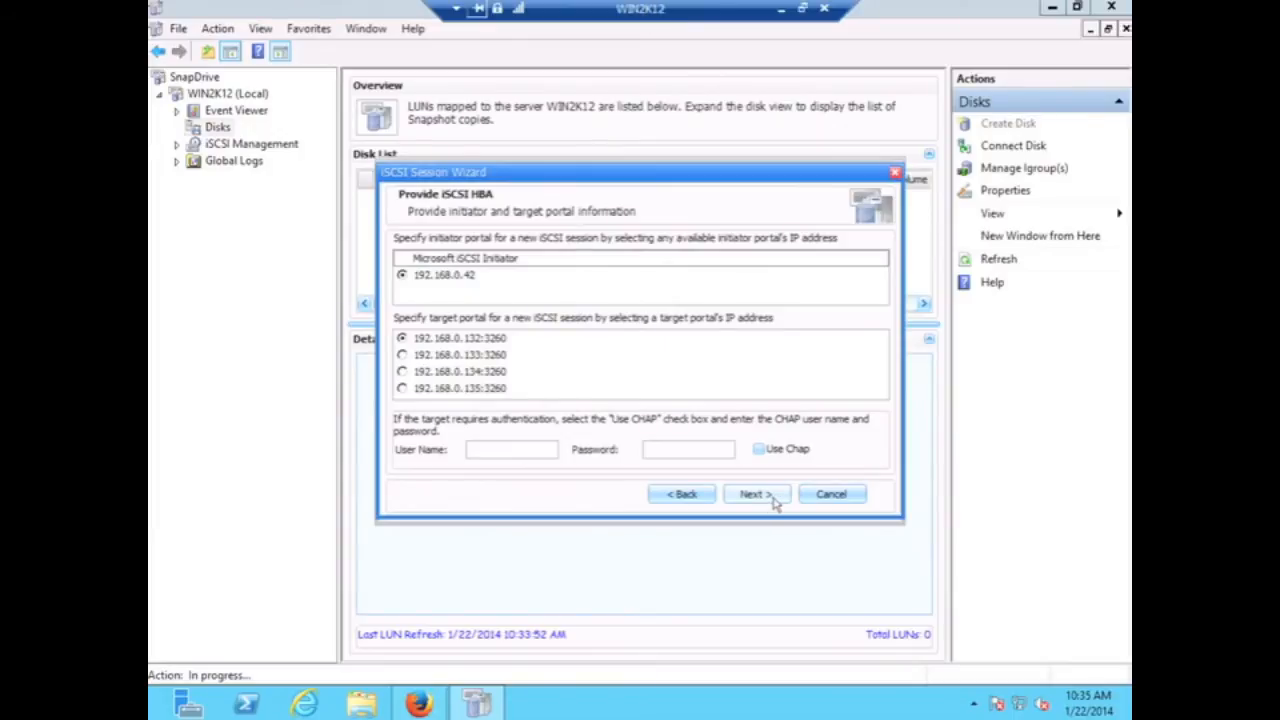
{"action": "left_click", "coordinate": [767, 498]}
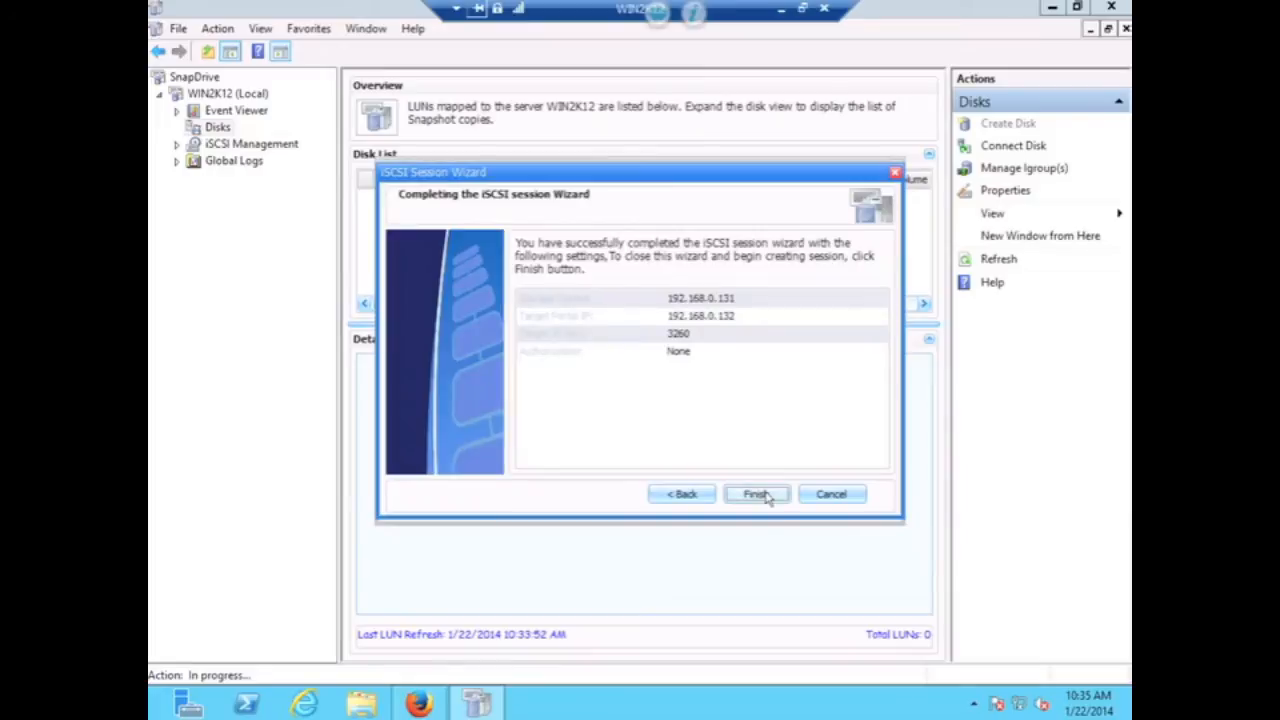
{"action": "left_click", "coordinate": [757, 494]}
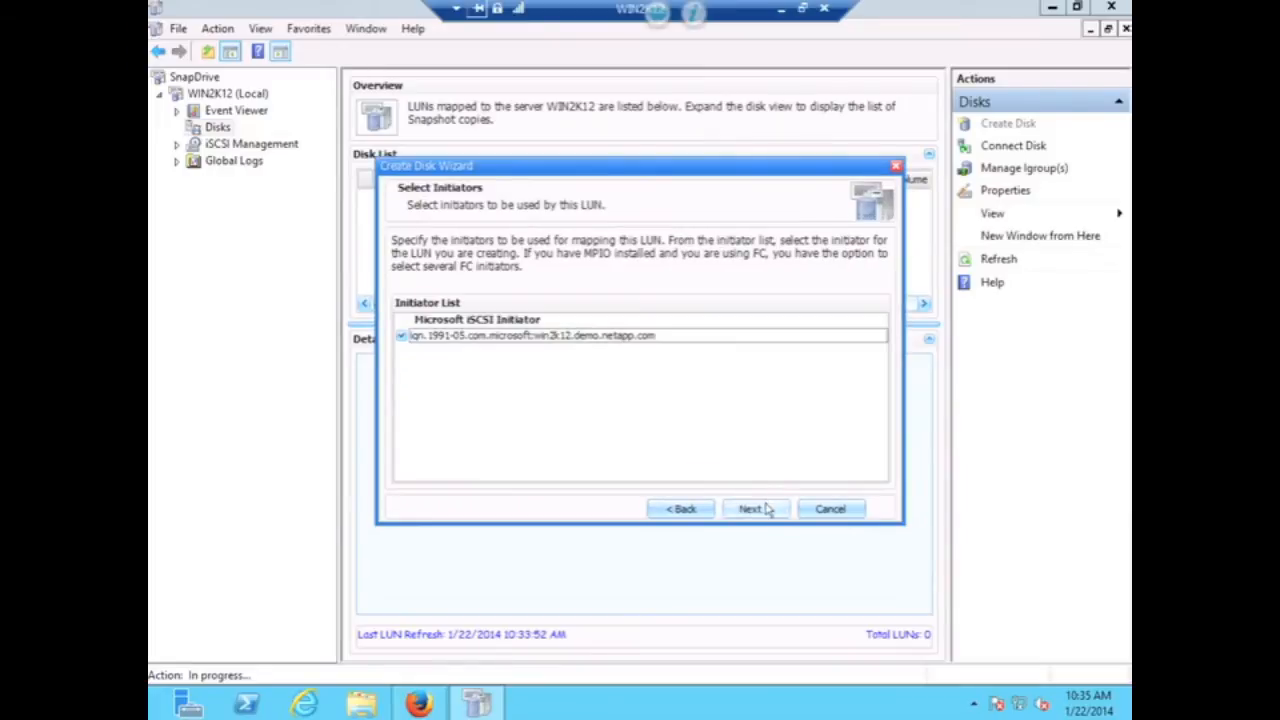
- Finish creating the 4096 MB LUN /vol/win1/win1.lun as drive E with automatic igroup management
{"action": "left_click", "coordinate": [767, 510]}
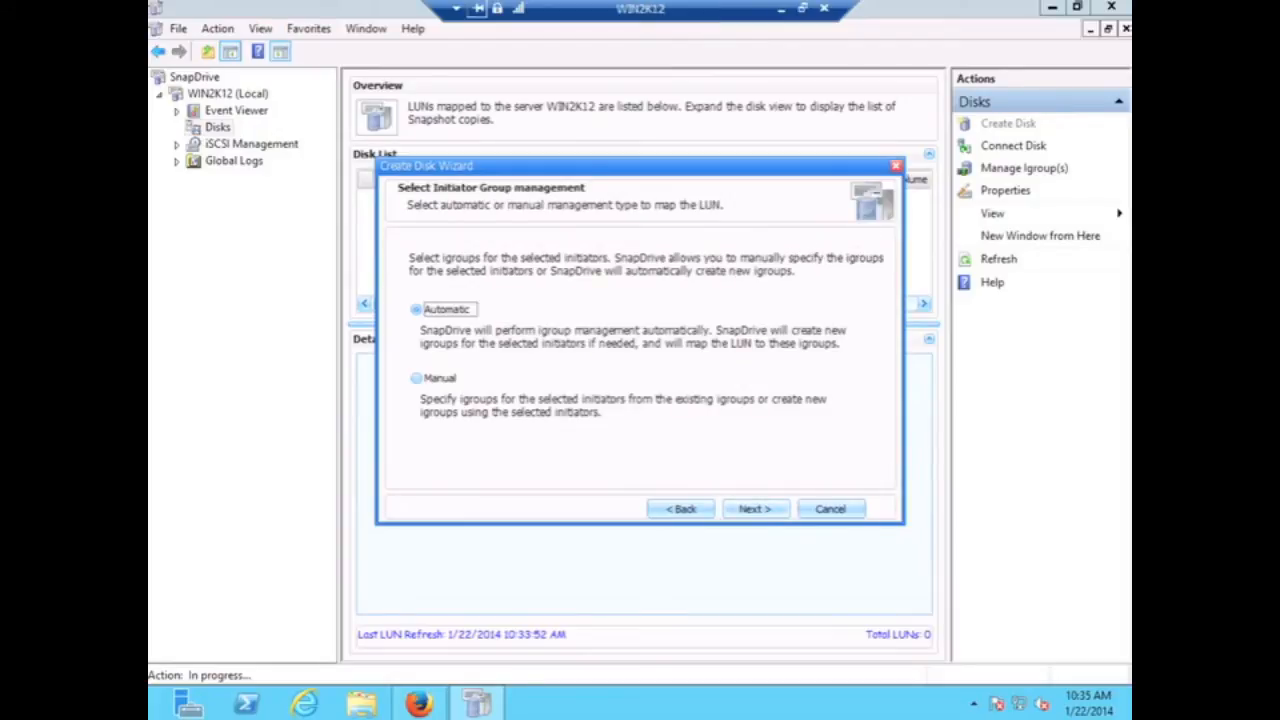
{"action": "left_click", "coordinate": [753, 509]}
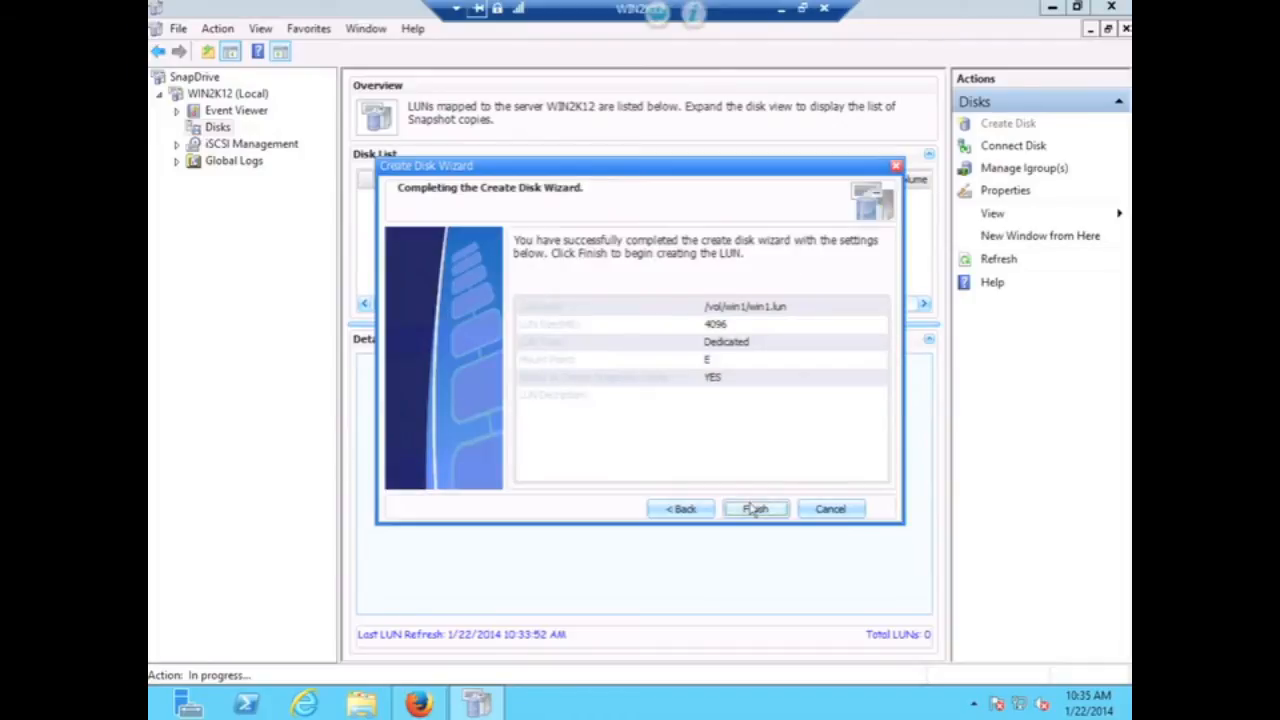
{"action": "left_click", "coordinate": [753, 509]}
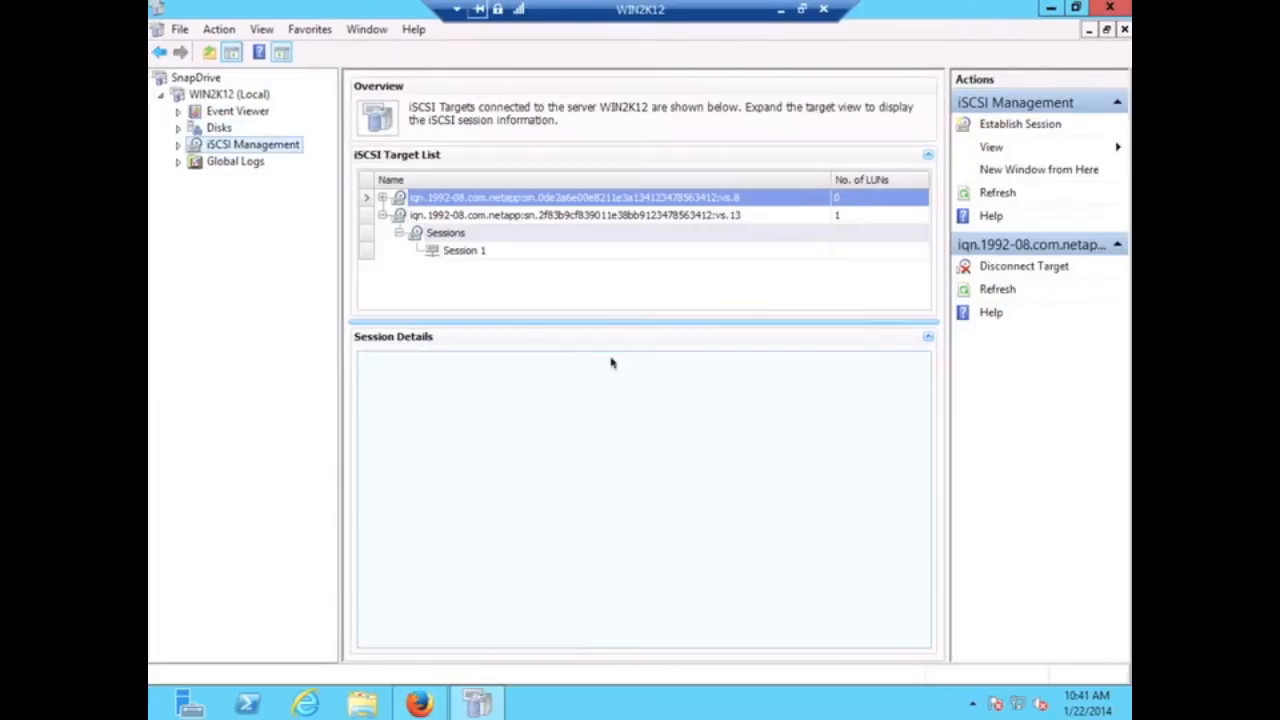
- Start a new iSCSI session to storage system 192.168.0.131
{"action": "right_click", "coordinate": [222, 146]}
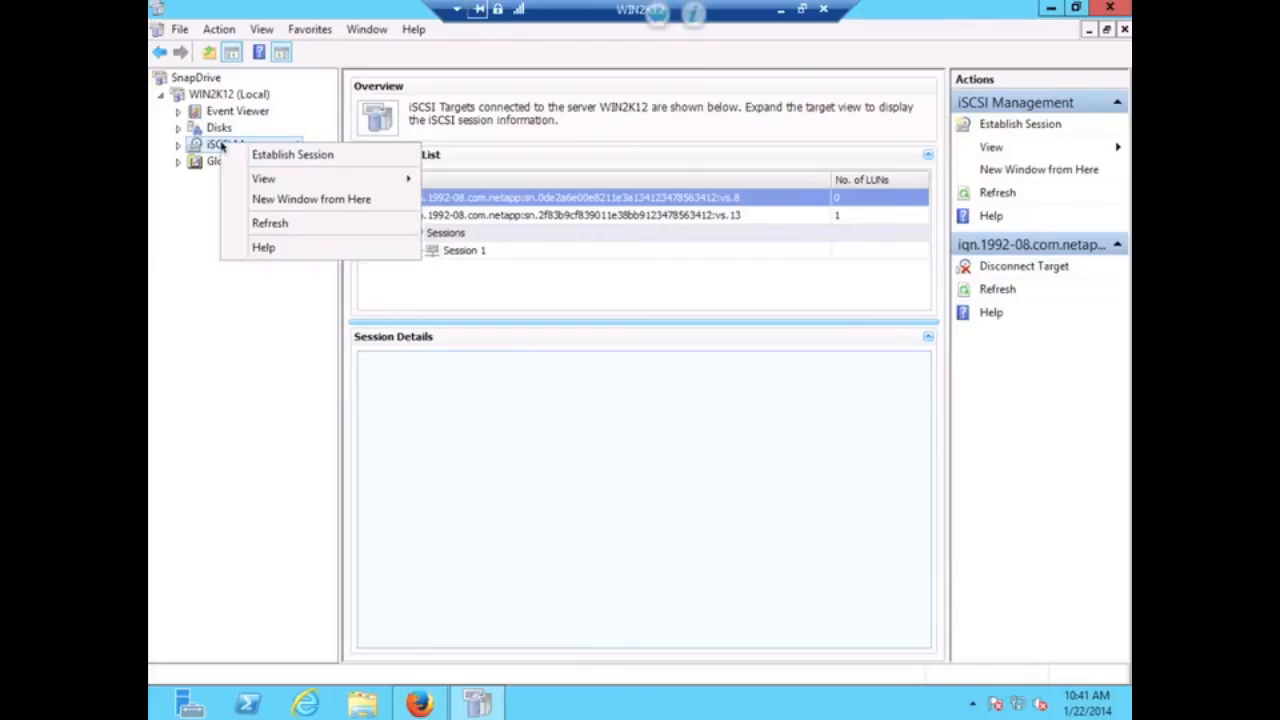
{"action": "left_click", "coordinate": [270, 158]}
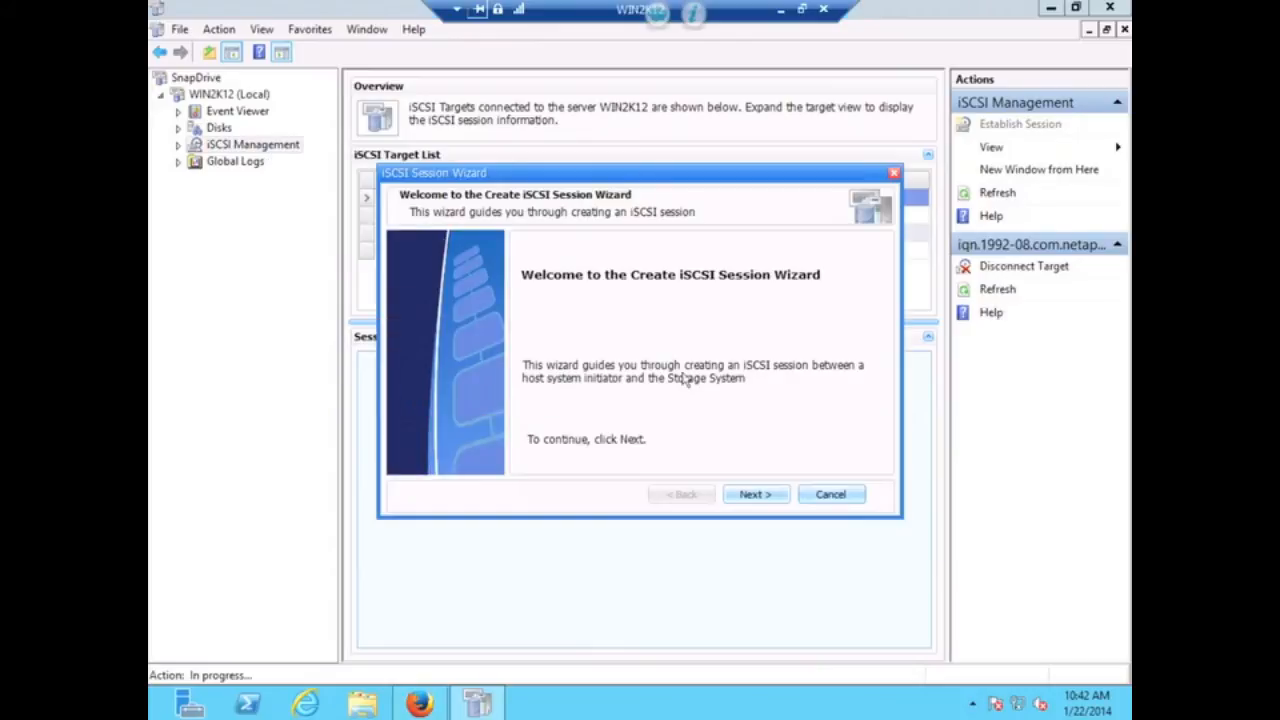
{"action": "left_click", "coordinate": [752, 497]}
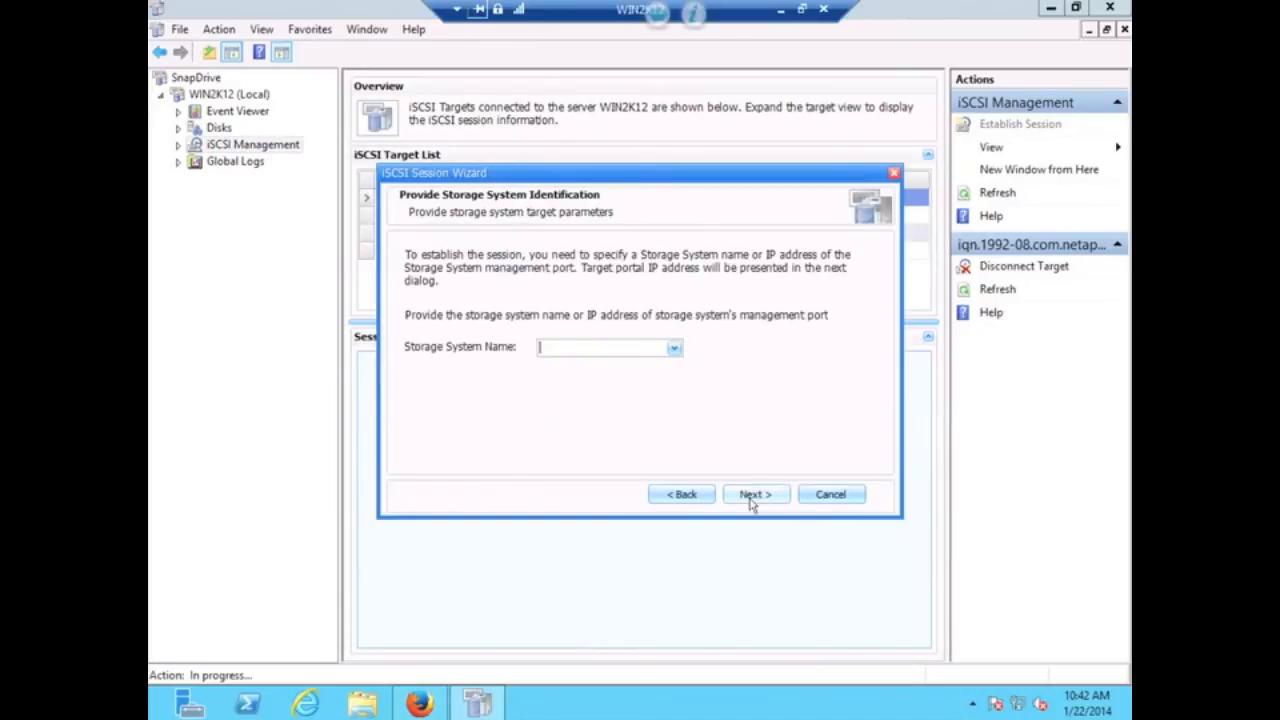
{"action": "left_click", "coordinate": [674, 349]}
{"action": "left_click", "coordinate": [673, 350]}
{"action": "left_click", "coordinate": [674, 350]}
{"action": "left_click", "coordinate": [674, 350]}
{"action": "type", "text": "192.168"}
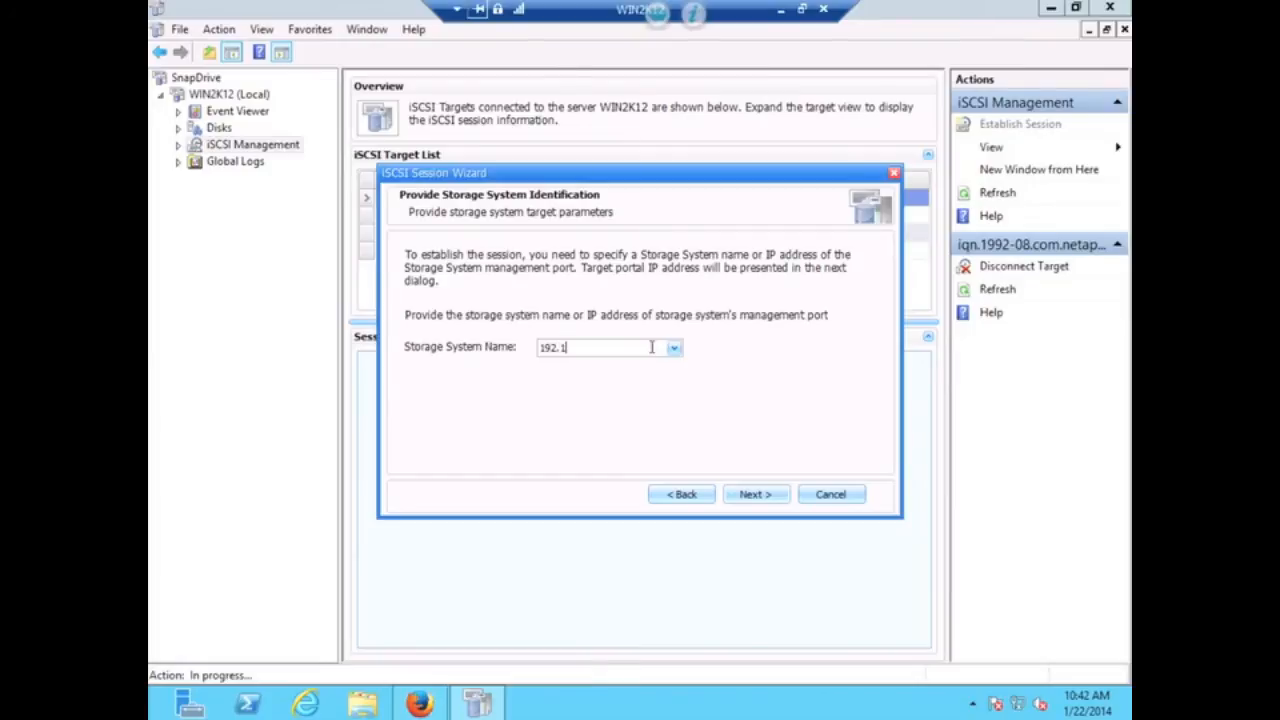
{"action": "type", "text": ".0.131"}
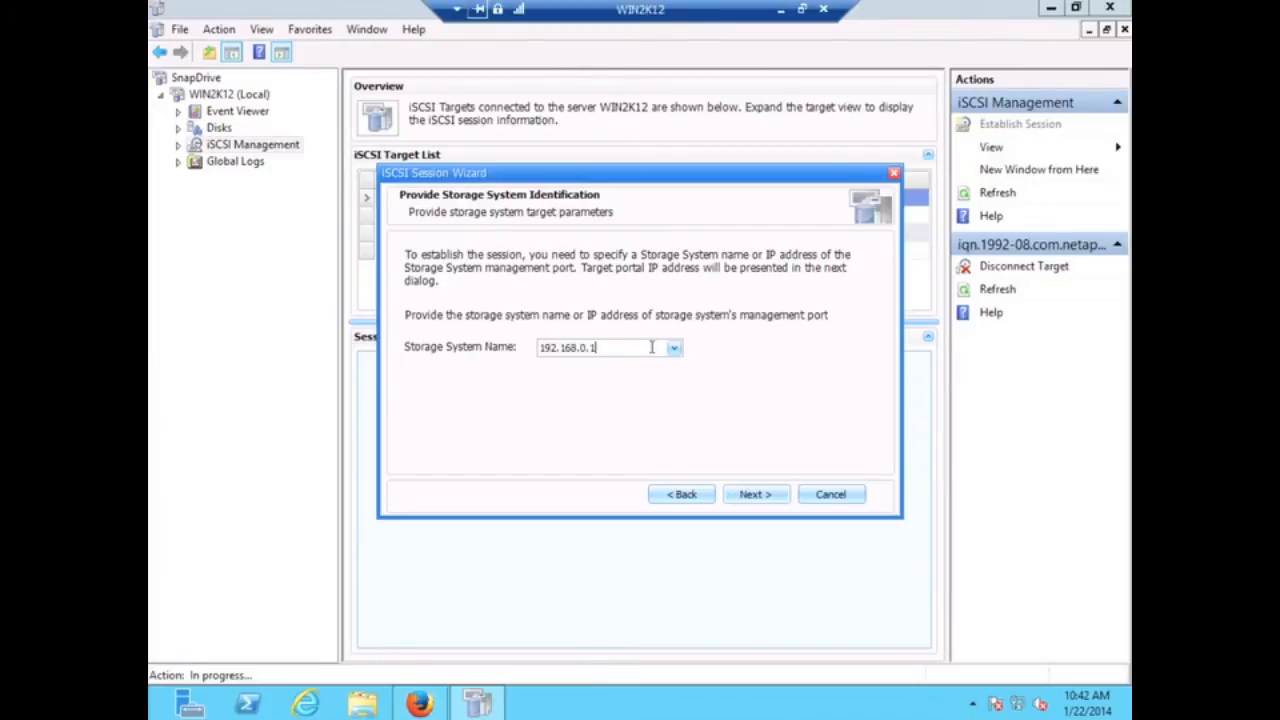
{"action": "left_click", "coordinate": [752, 494]}
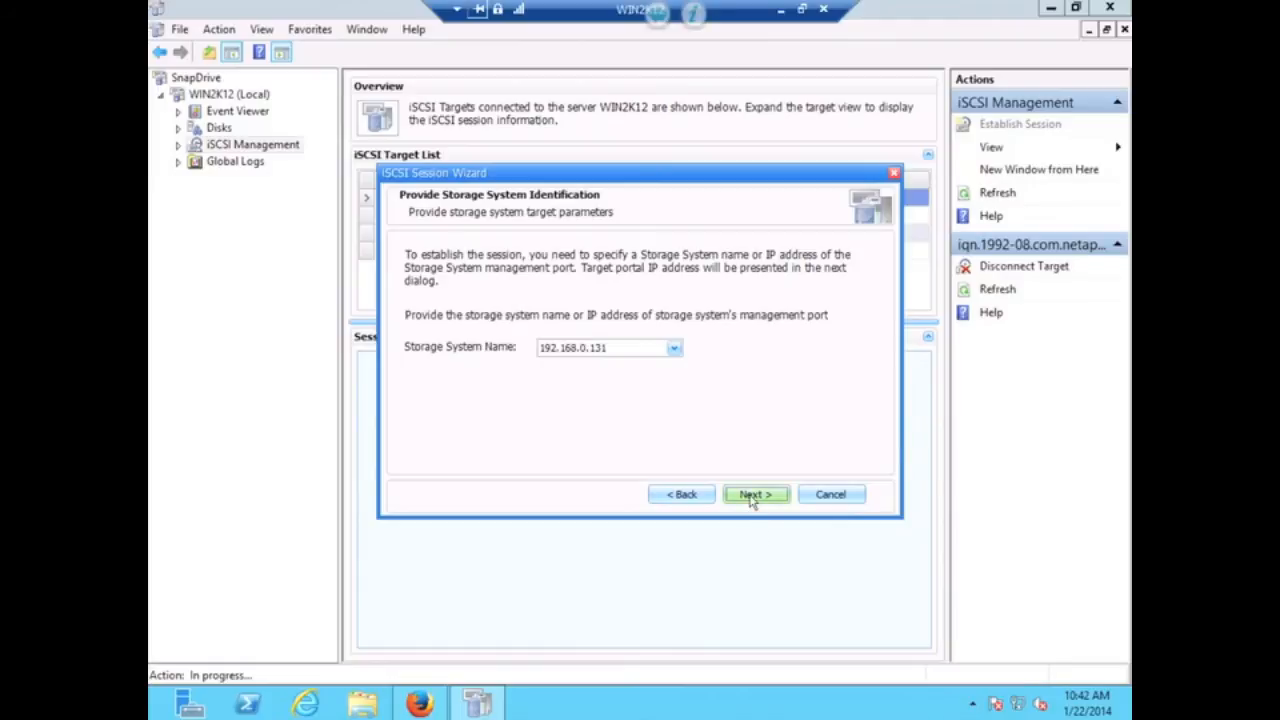
- Create the session through target portal 192.168.0.133:3260 and acknowledge the success message
{"action": "left_click", "coordinate": [752, 500]}
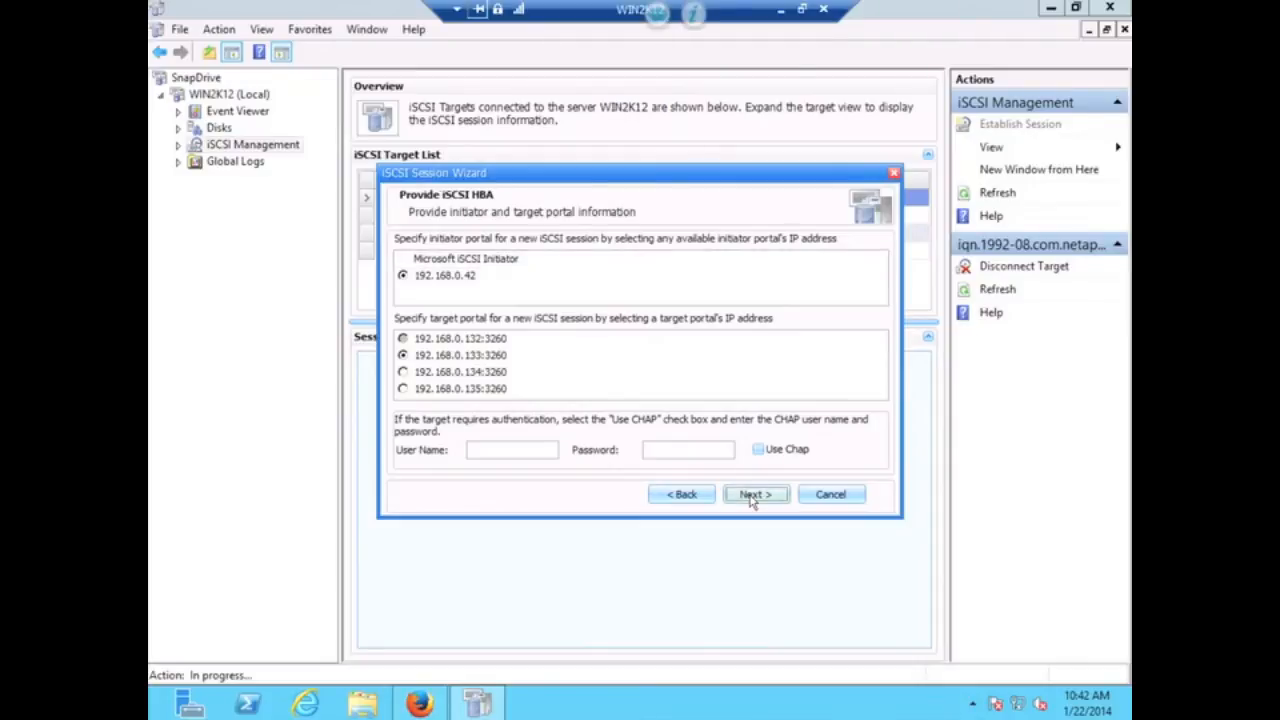
{"action": "left_click", "coordinate": [752, 494]}
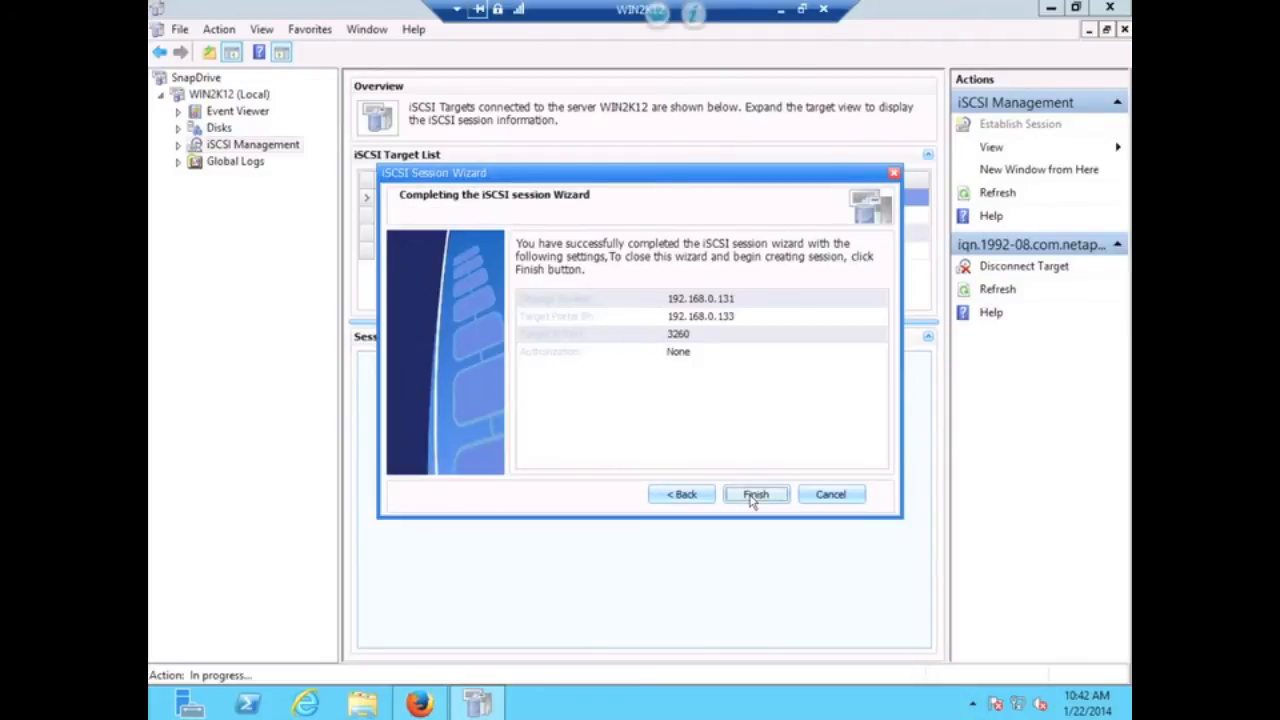
{"action": "left_click", "coordinate": [754, 497]}
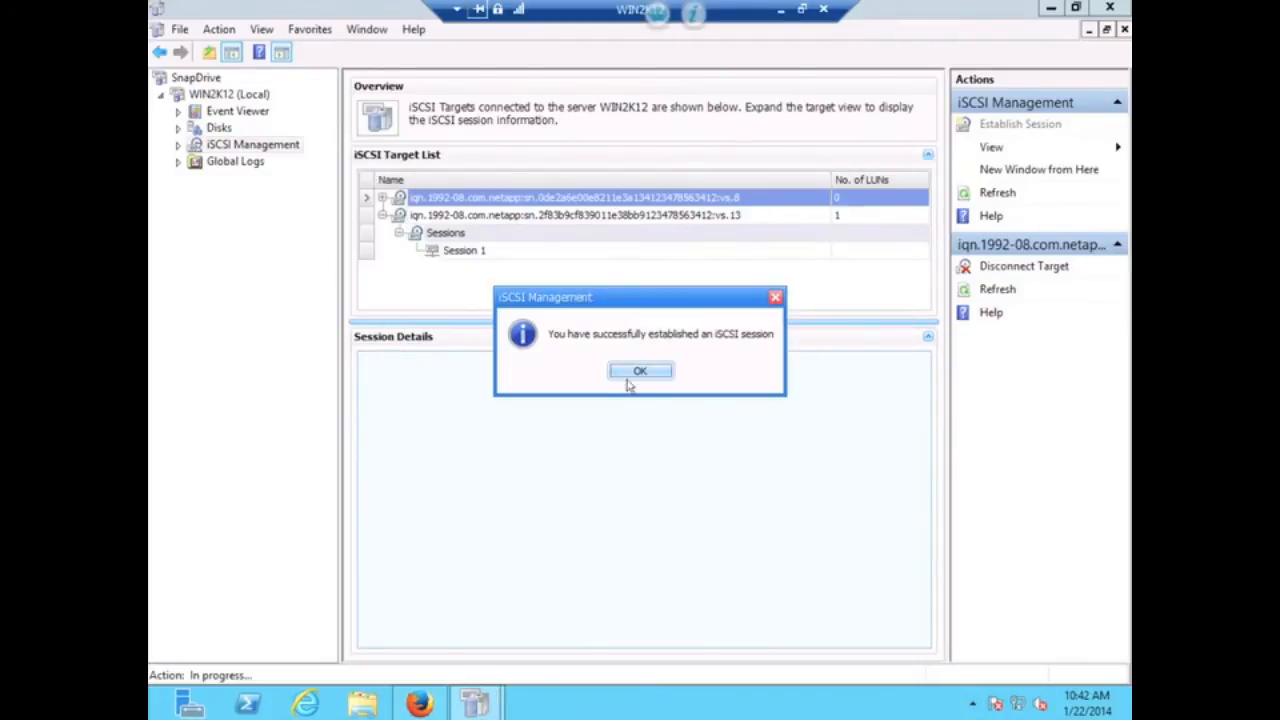
{"action": "left_click", "coordinate": [632, 371]}
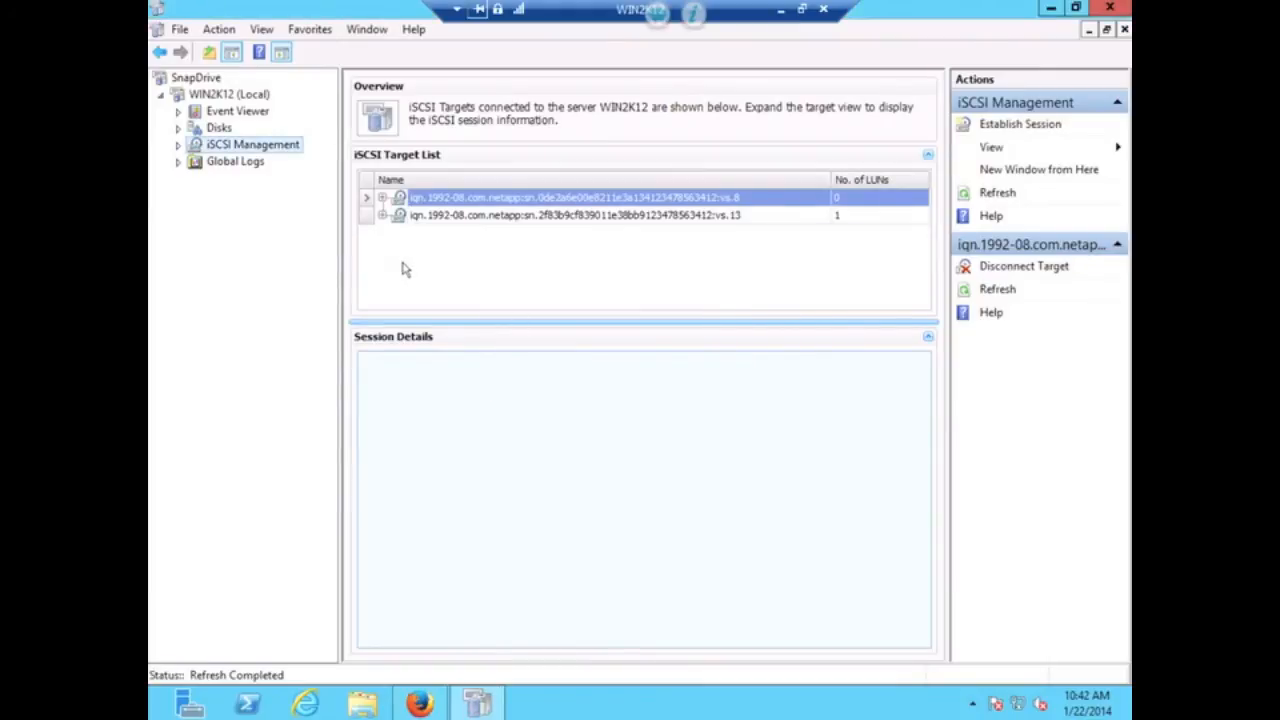
- Expand the second target to show Session 1 and Session 2
{"action": "left_click", "coordinate": [382, 222]}
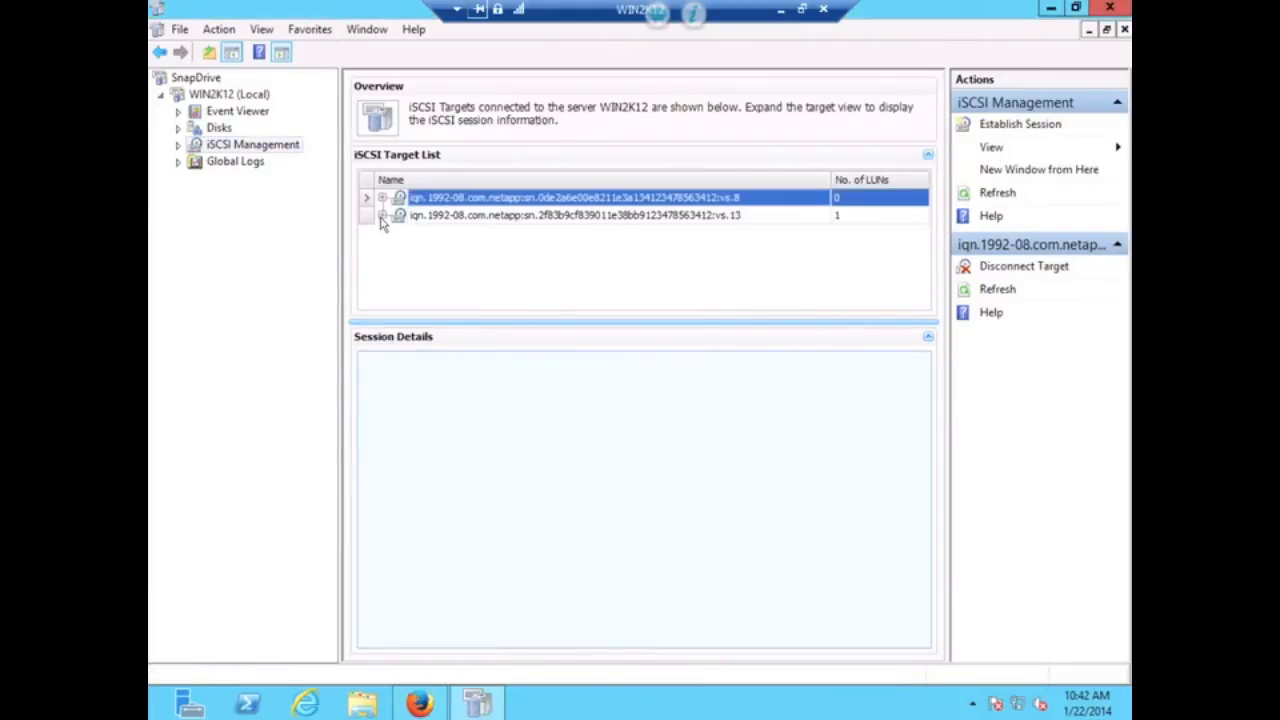
{"action": "left_click", "coordinate": [383, 216]}
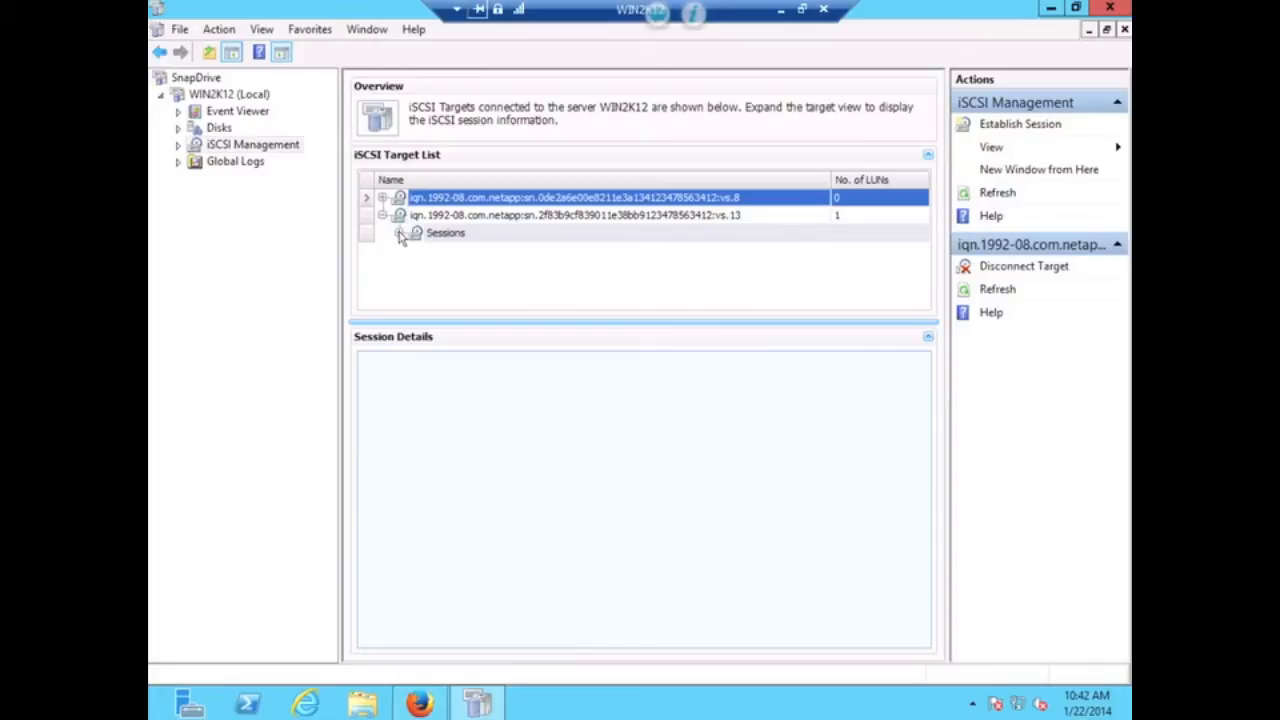
{"action": "left_click", "coordinate": [399, 232]}
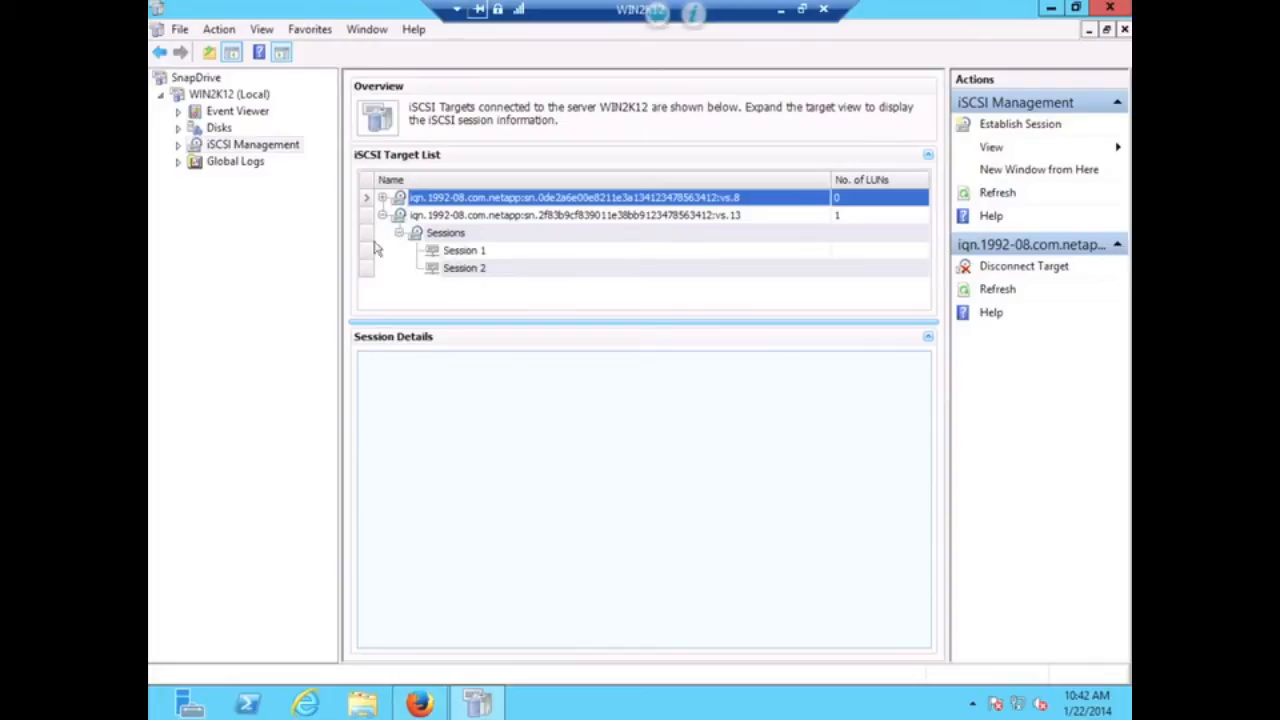
{"action": "left_click", "coordinate": [280, 150]}
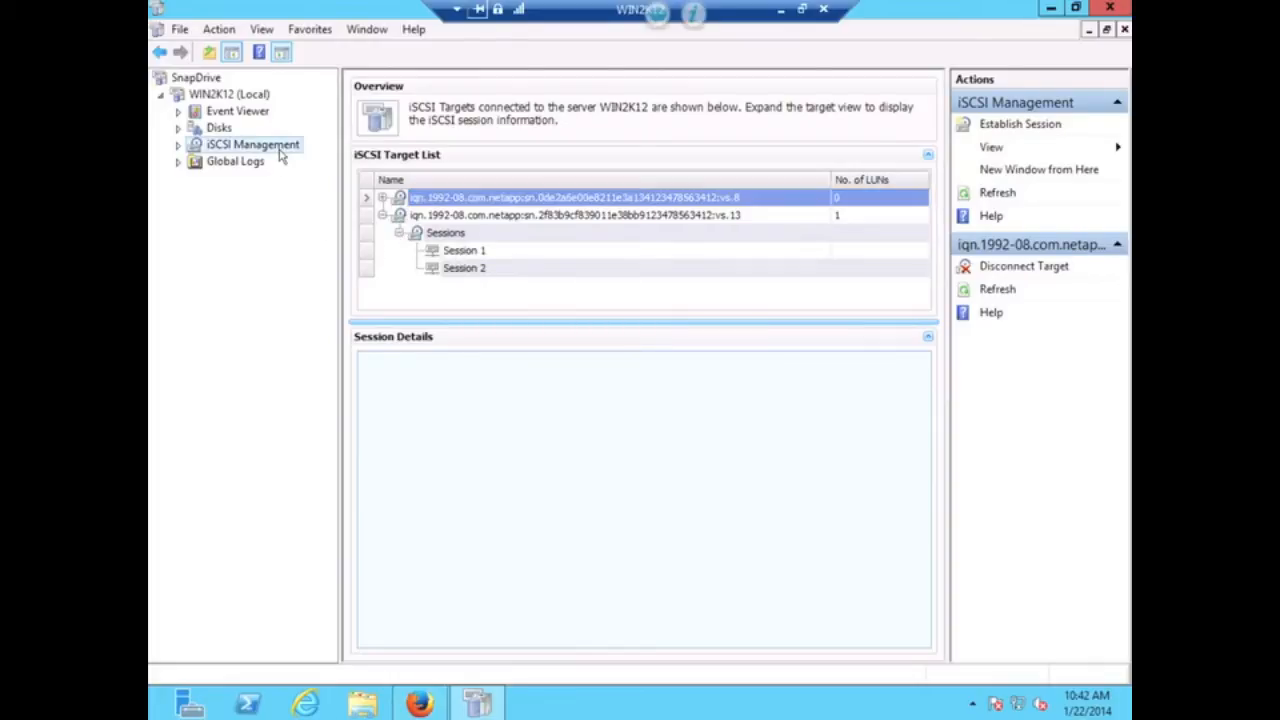
- Add an iSCSI session from storage system 192.168.0.131 using target portal 192.168.0.134:3260
{"action": "right_click", "coordinate": [281, 155]}
{"action": "left_click", "coordinate": [300, 162]}
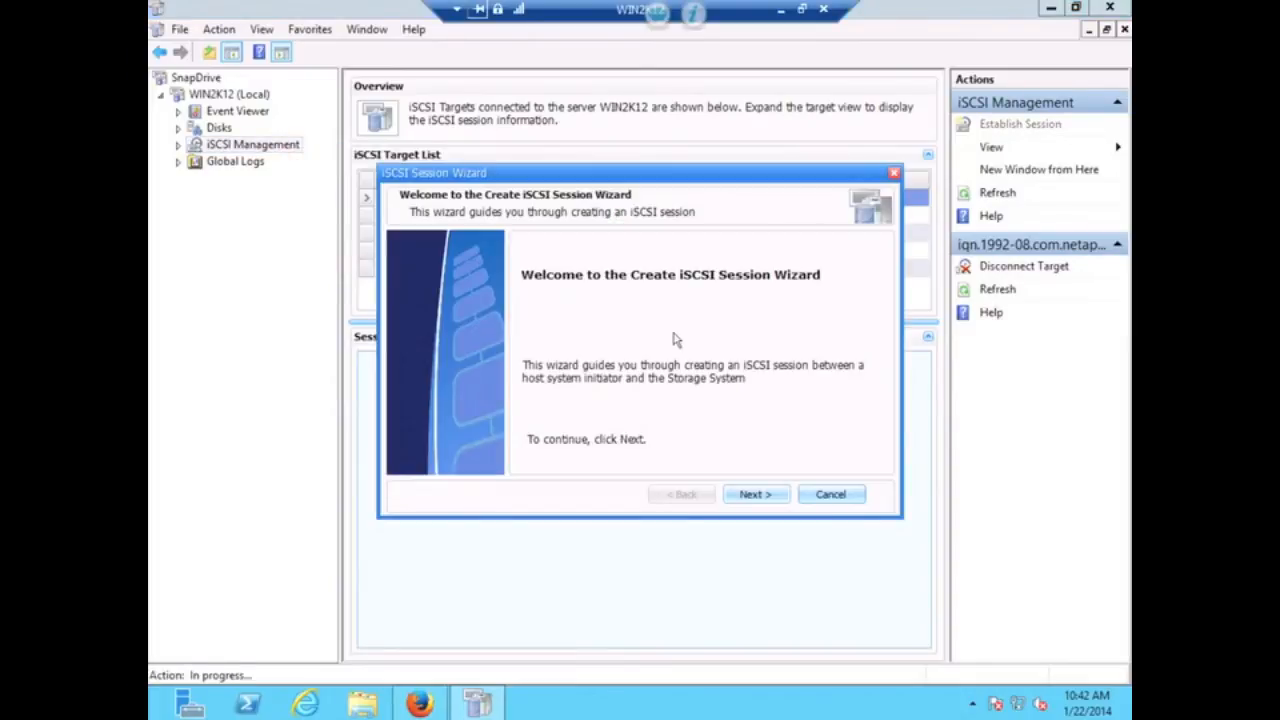
{"action": "left_click", "coordinate": [754, 499]}
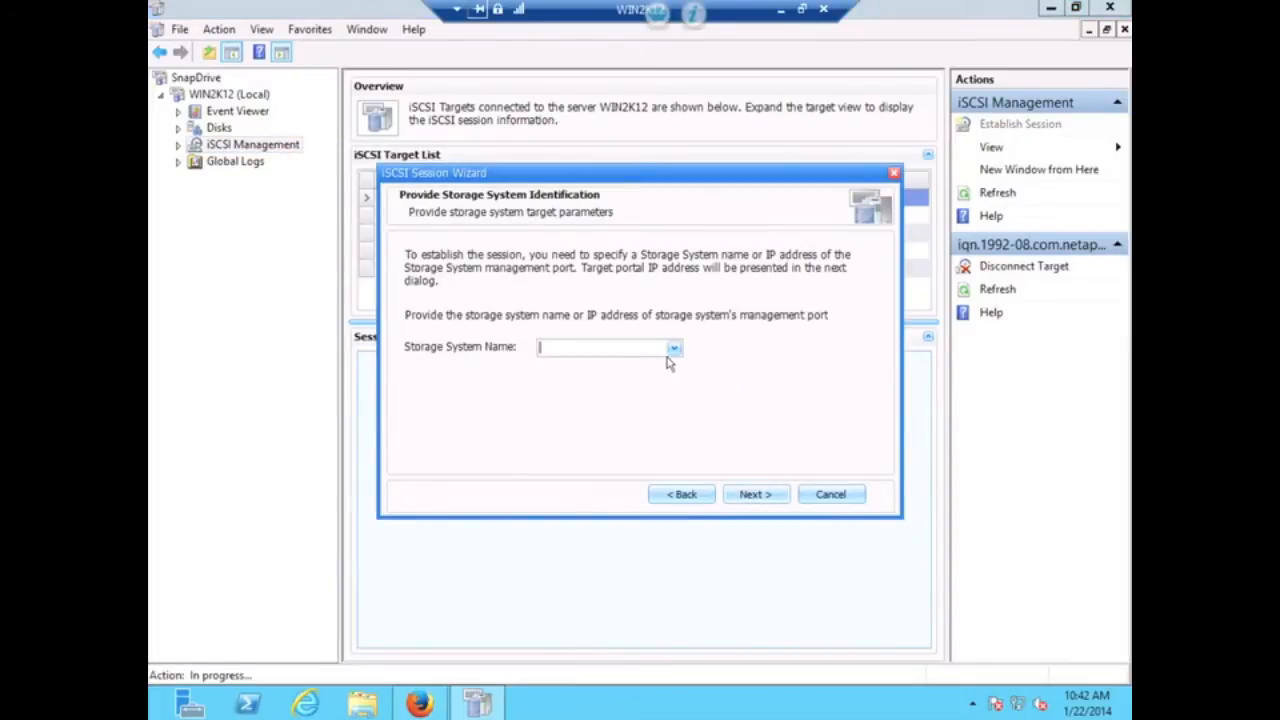
{"action": "type", "text": "192."}
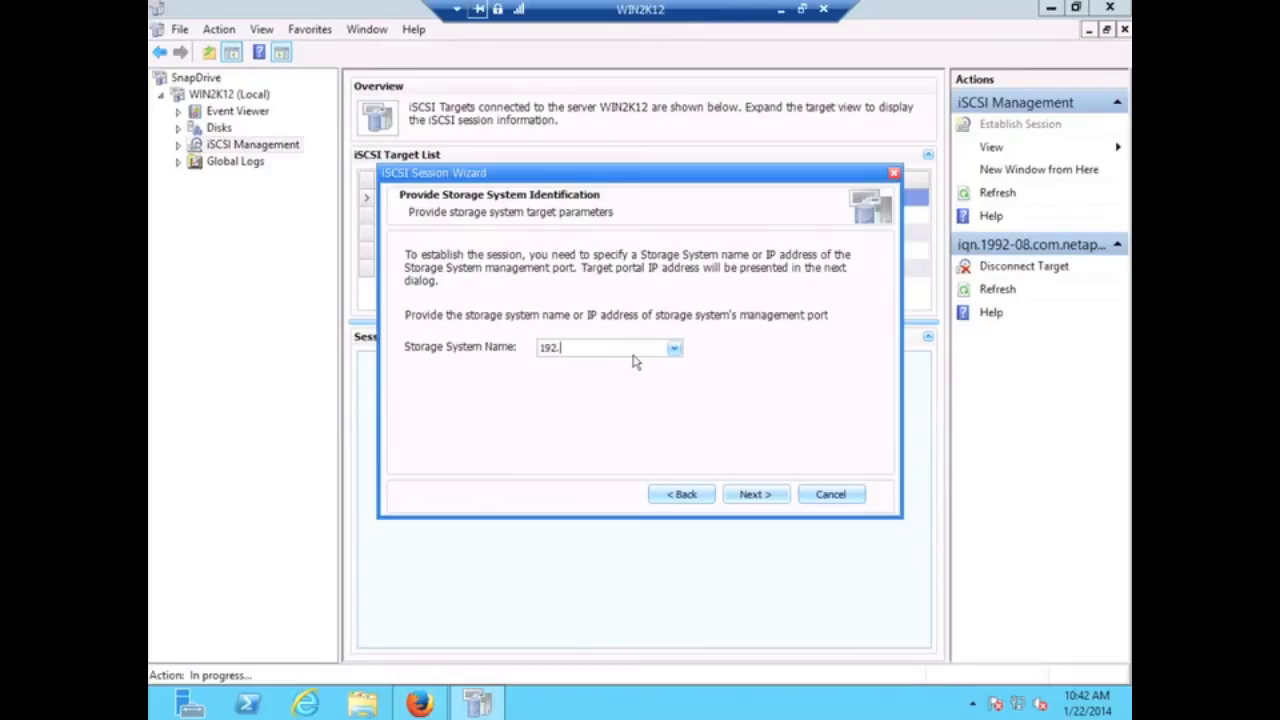
{"action": "type", "text": "168.0.131"}
{"action": "left_click", "coordinate": [771, 500]}
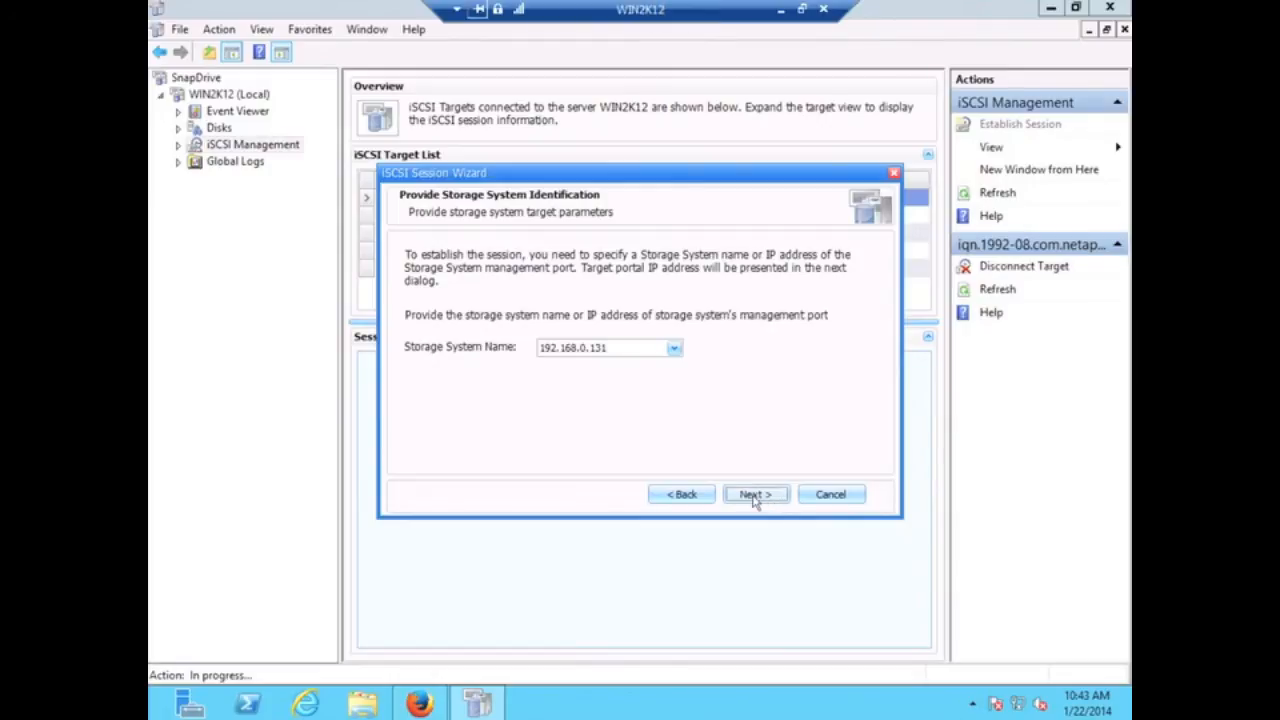
{"action": "left_click", "coordinate": [755, 497]}
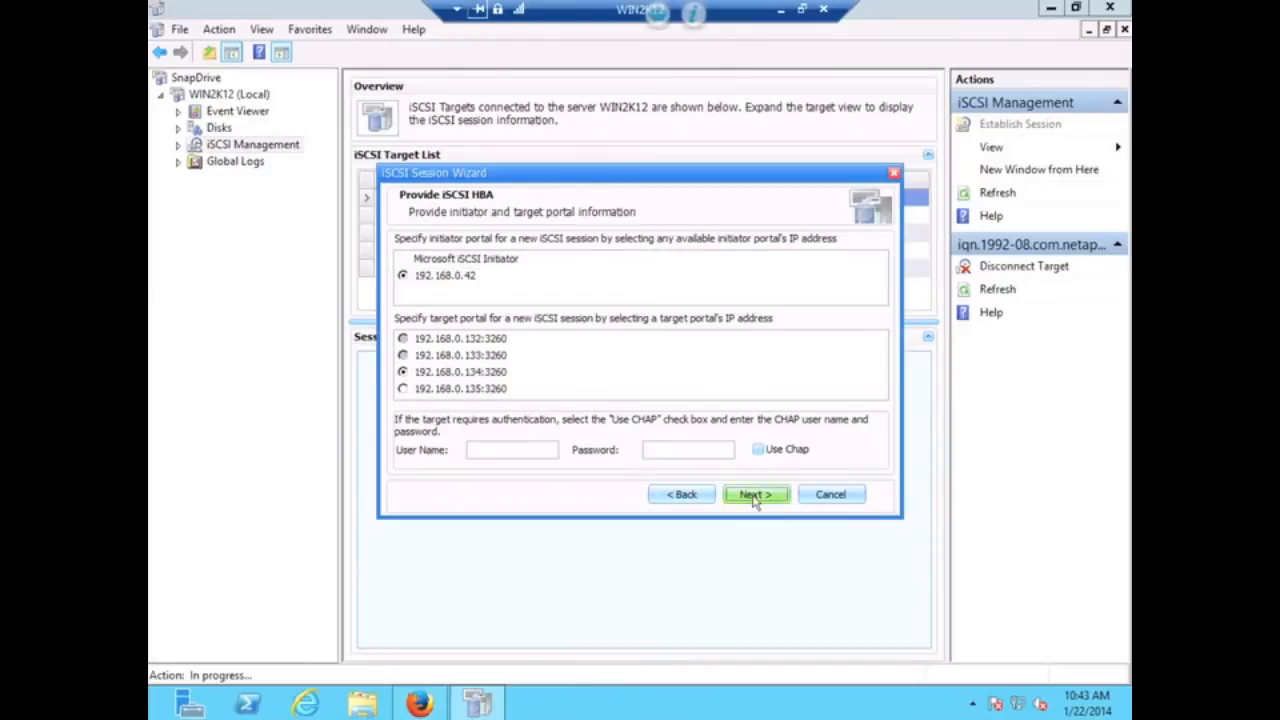
{"action": "left_click", "coordinate": [755, 497]}
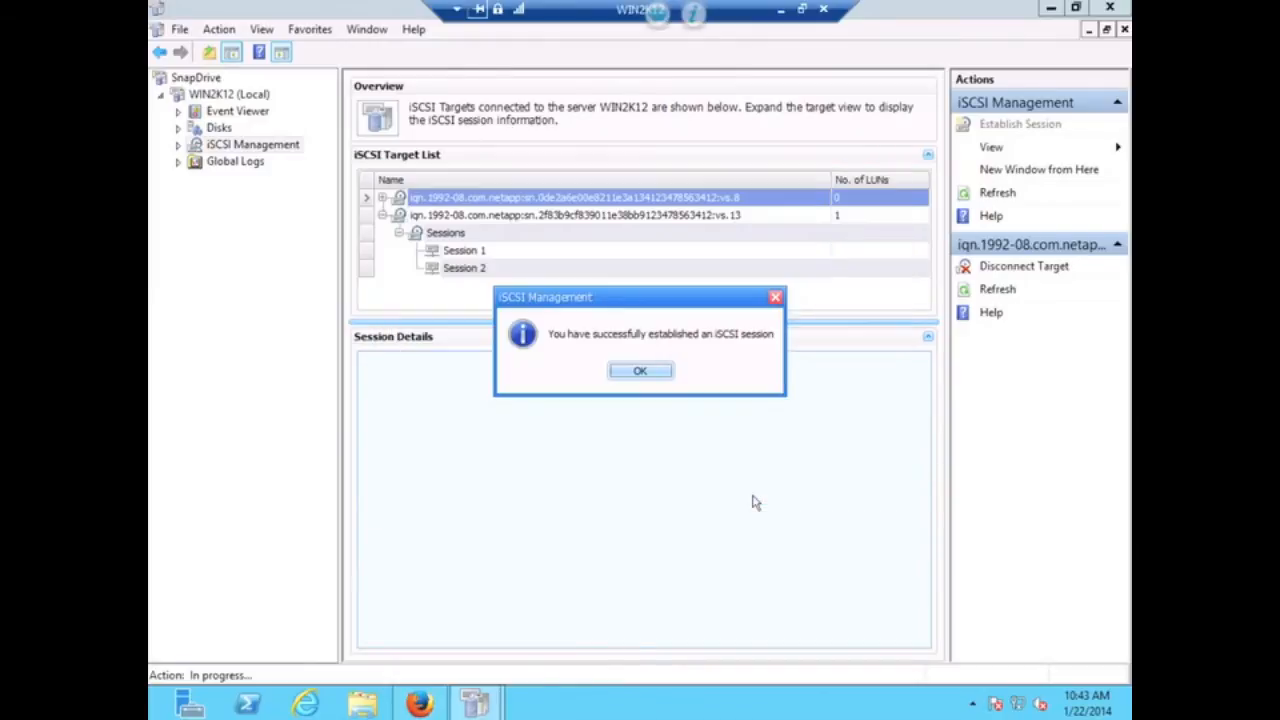
{"action": "left_click", "coordinate": [639, 372]}
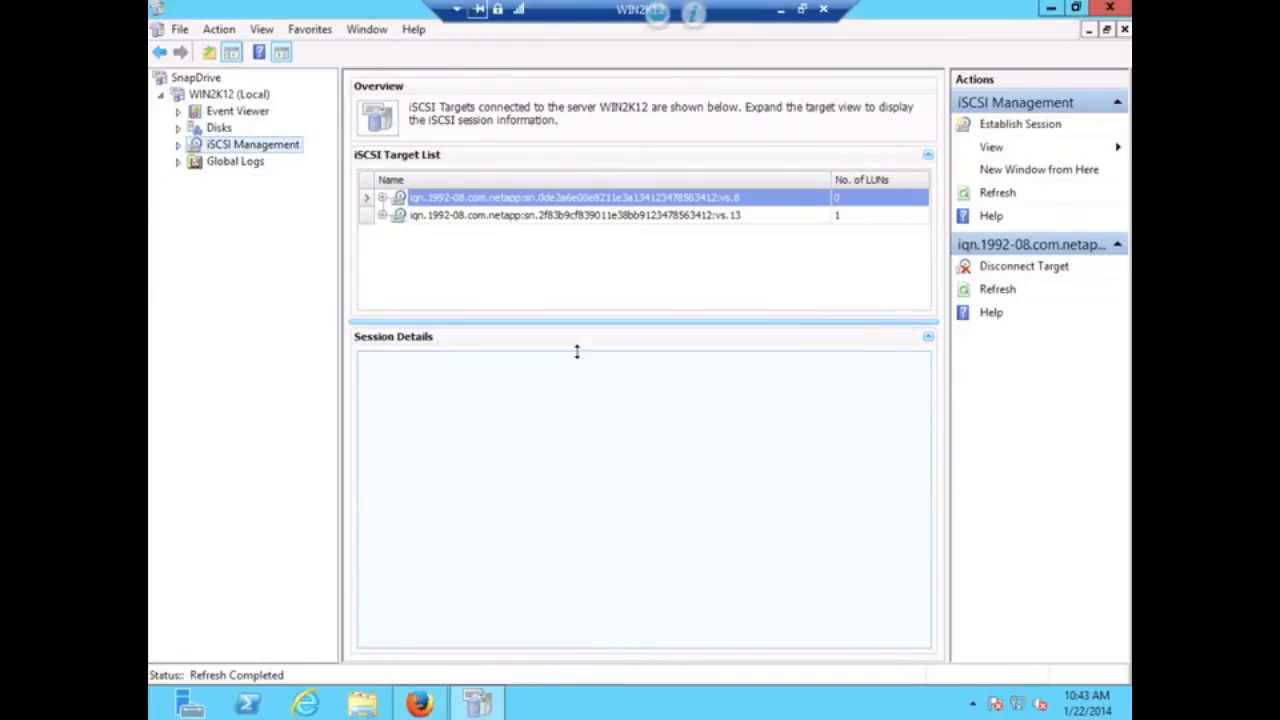
- Establish a session to storage system 192.168.0.131 via target portal 192.168.0.135:3260
{"action": "right_click", "coordinate": [244, 148]}
{"action": "left_click", "coordinate": [318, 157]}
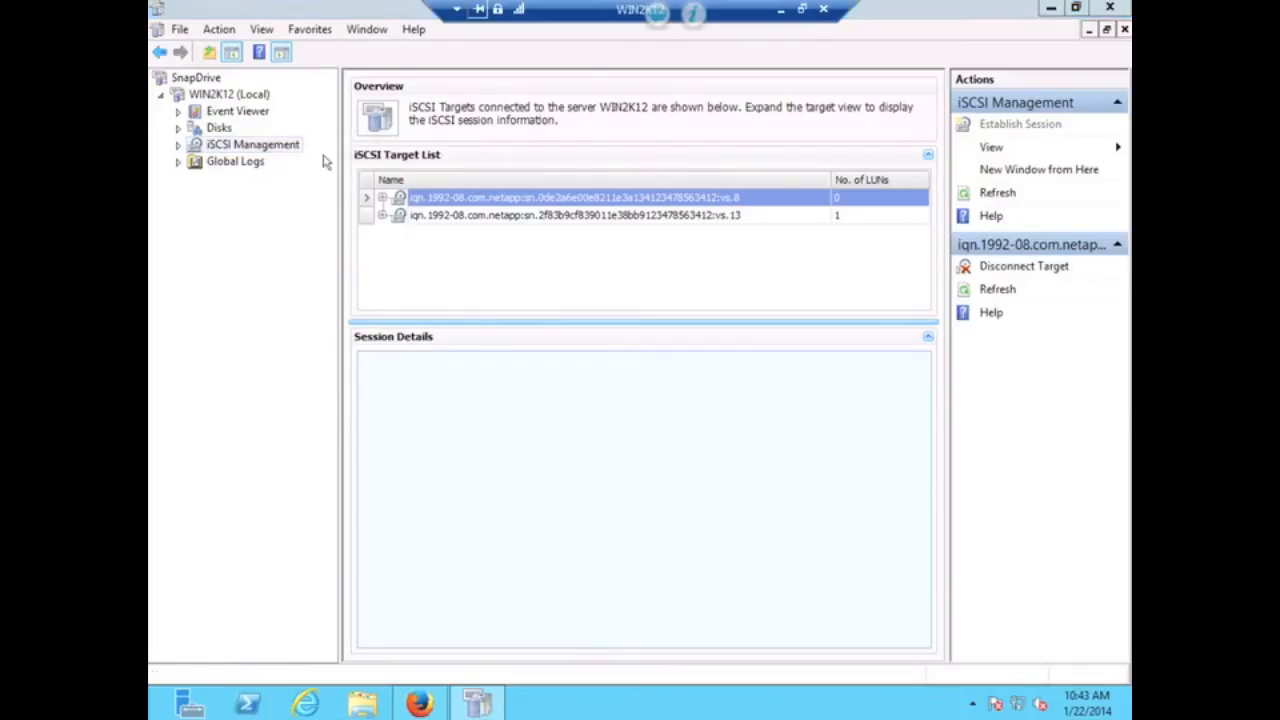
{"action": "left_click", "coordinate": [752, 494]}
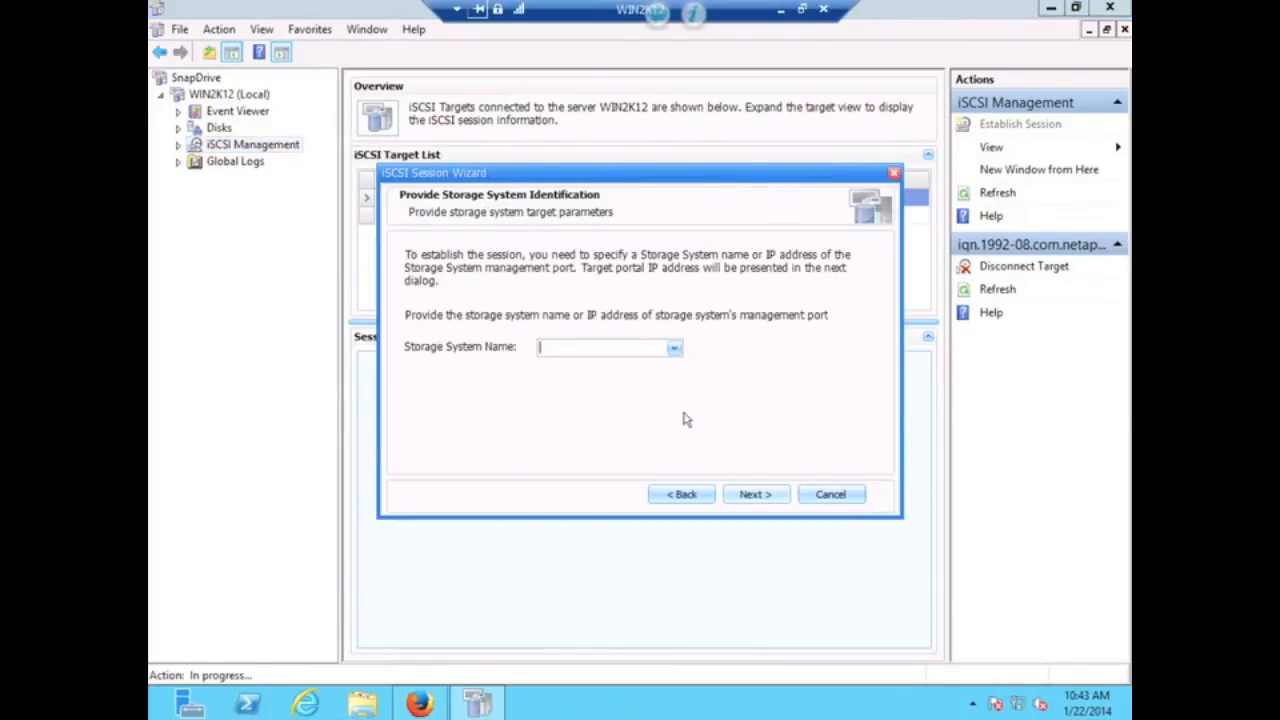
{"action": "type", "text": "192.168.0.131"}
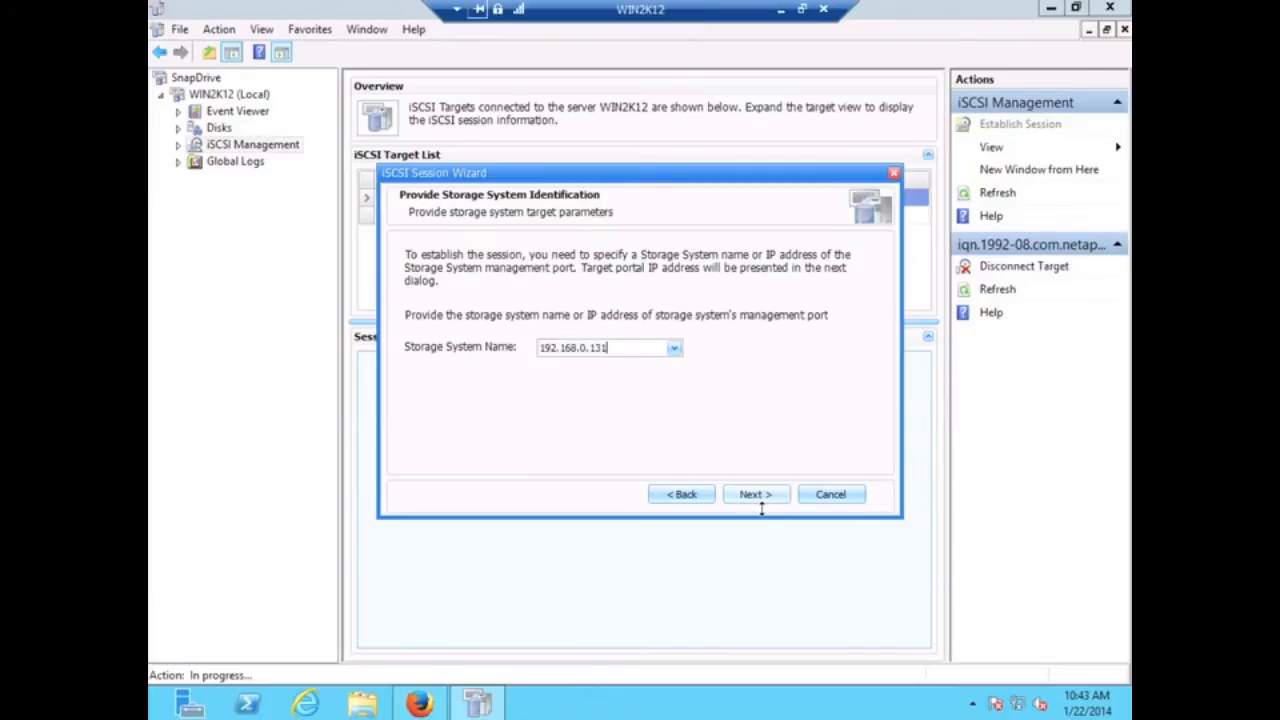
{"action": "left_click", "coordinate": [761, 503]}
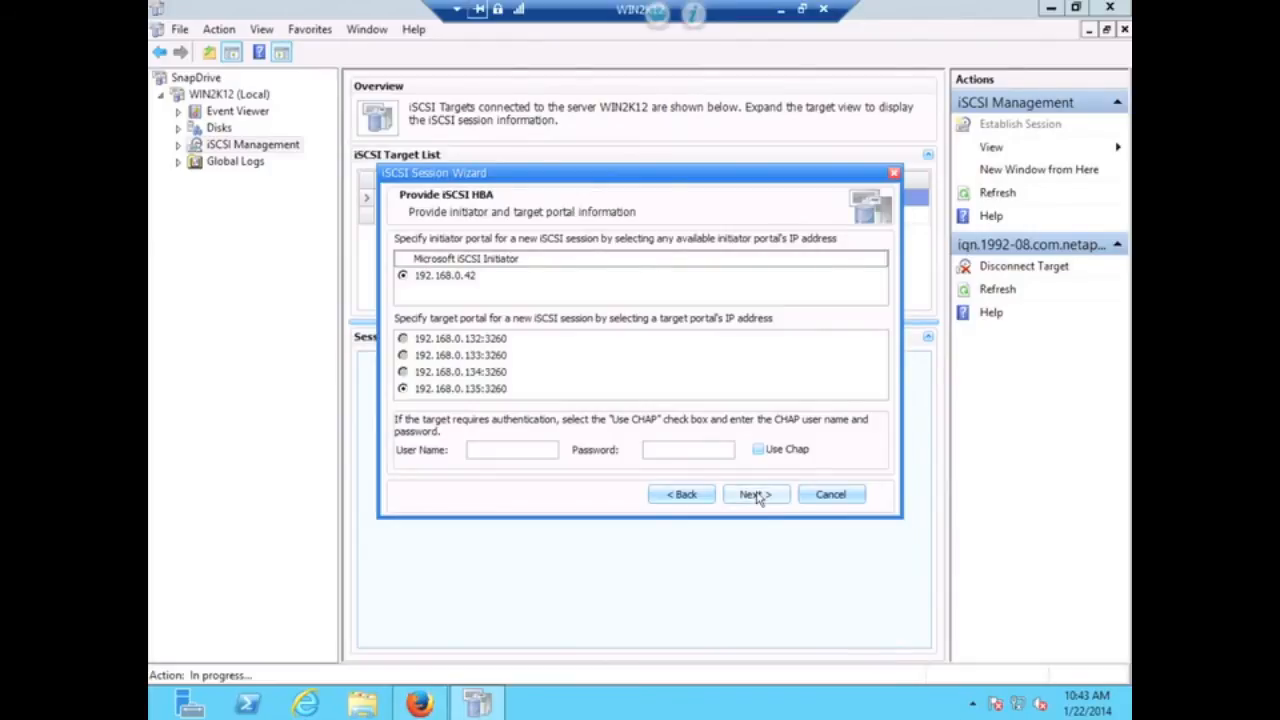
{"action": "left_click", "coordinate": [756, 495]}
{"action": "left_click", "coordinate": [755, 494]}
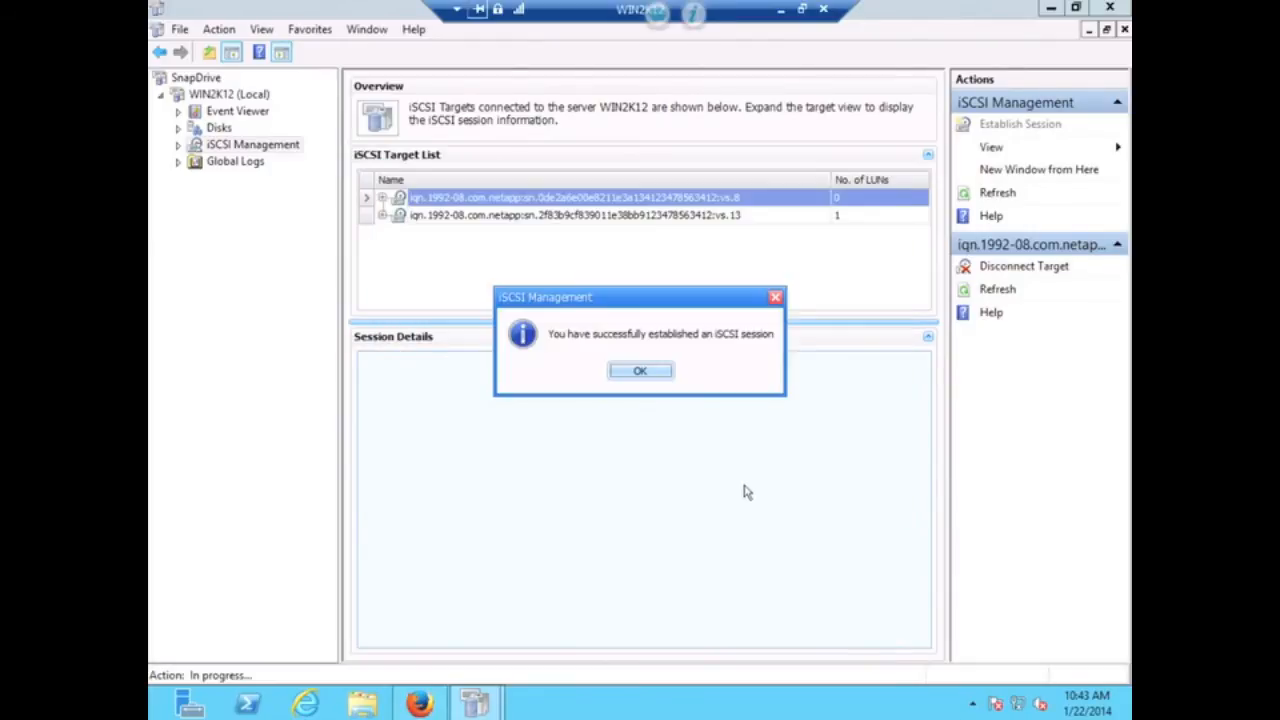
{"action": "left_click", "coordinate": [640, 371]}
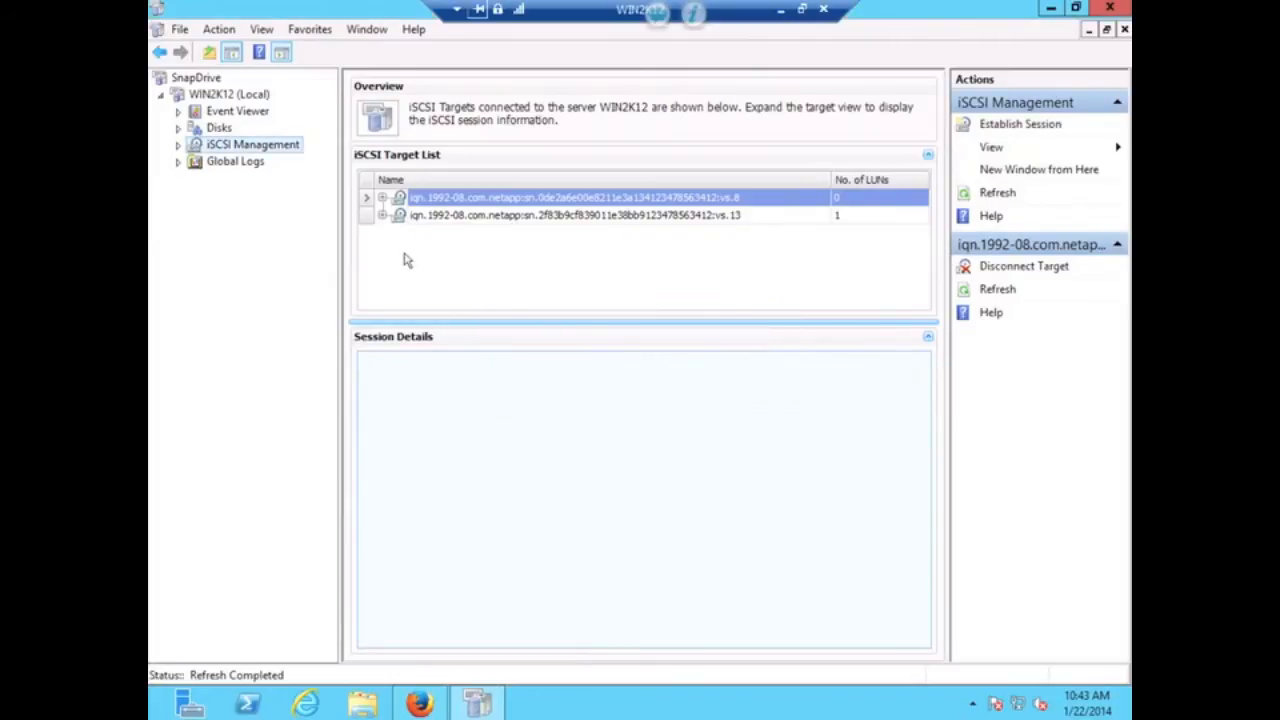
- Expand the second target's Sessions to show all four sessions
{"action": "left_click", "coordinate": [383, 216]}
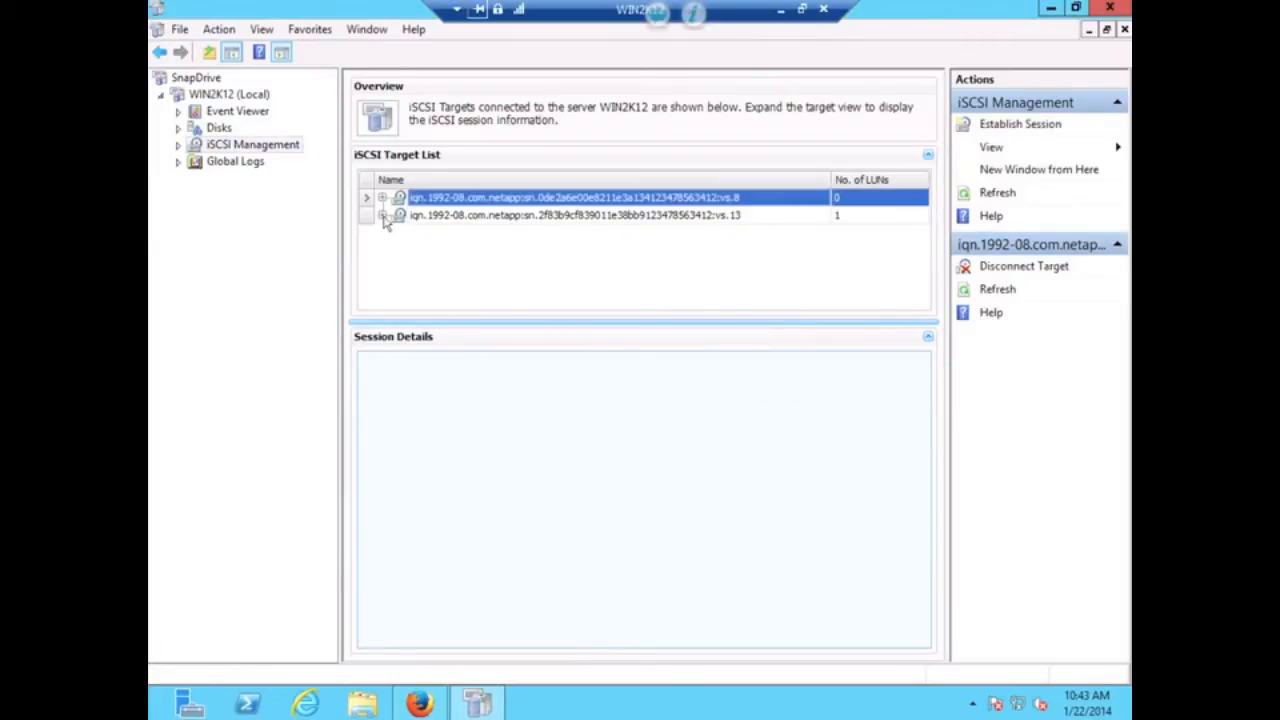
{"action": "left_click", "coordinate": [383, 216]}
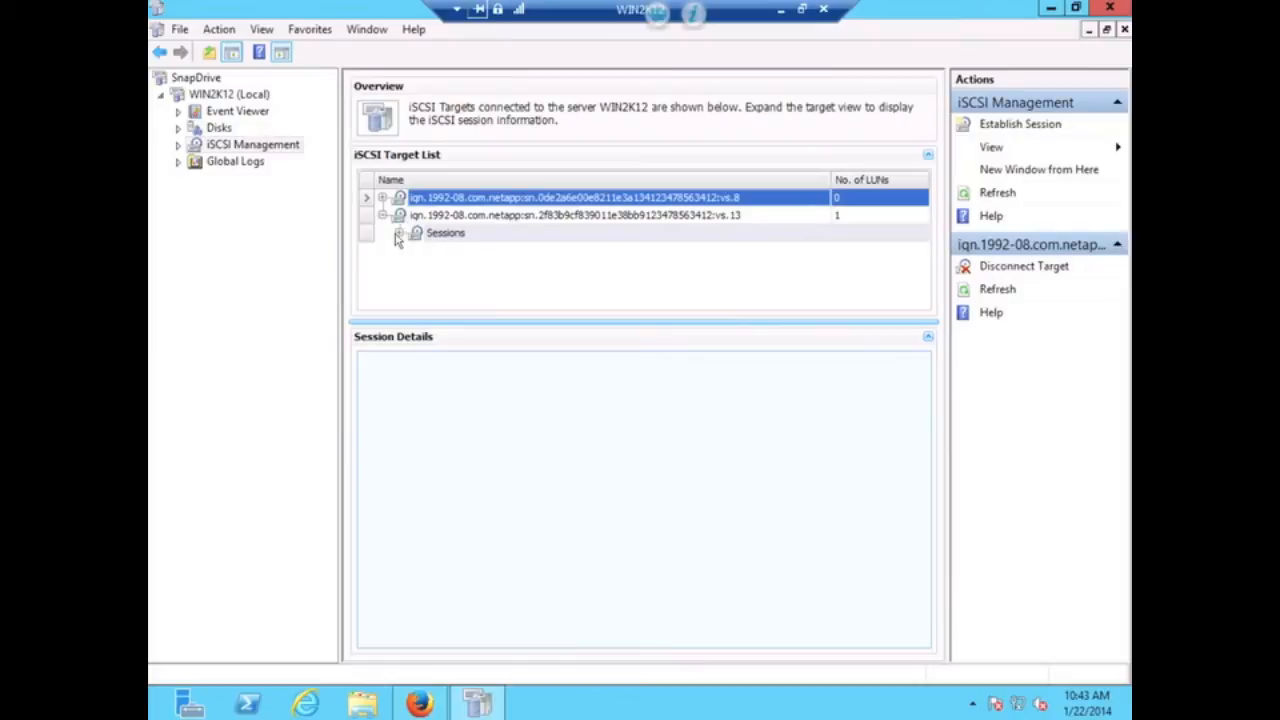
{"action": "left_click", "coordinate": [398, 234]}
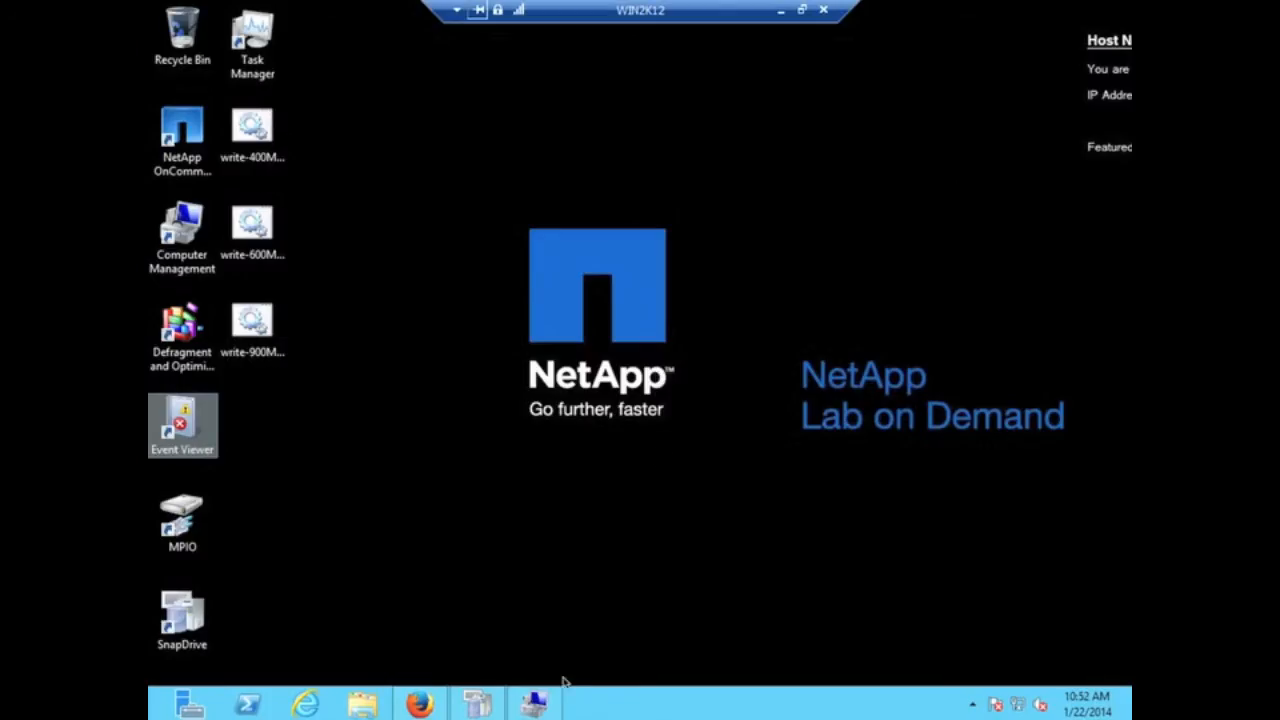
- Open the hardware properties of drive E: from Disk Management
{"action": "left_click", "coordinate": [545, 708]}
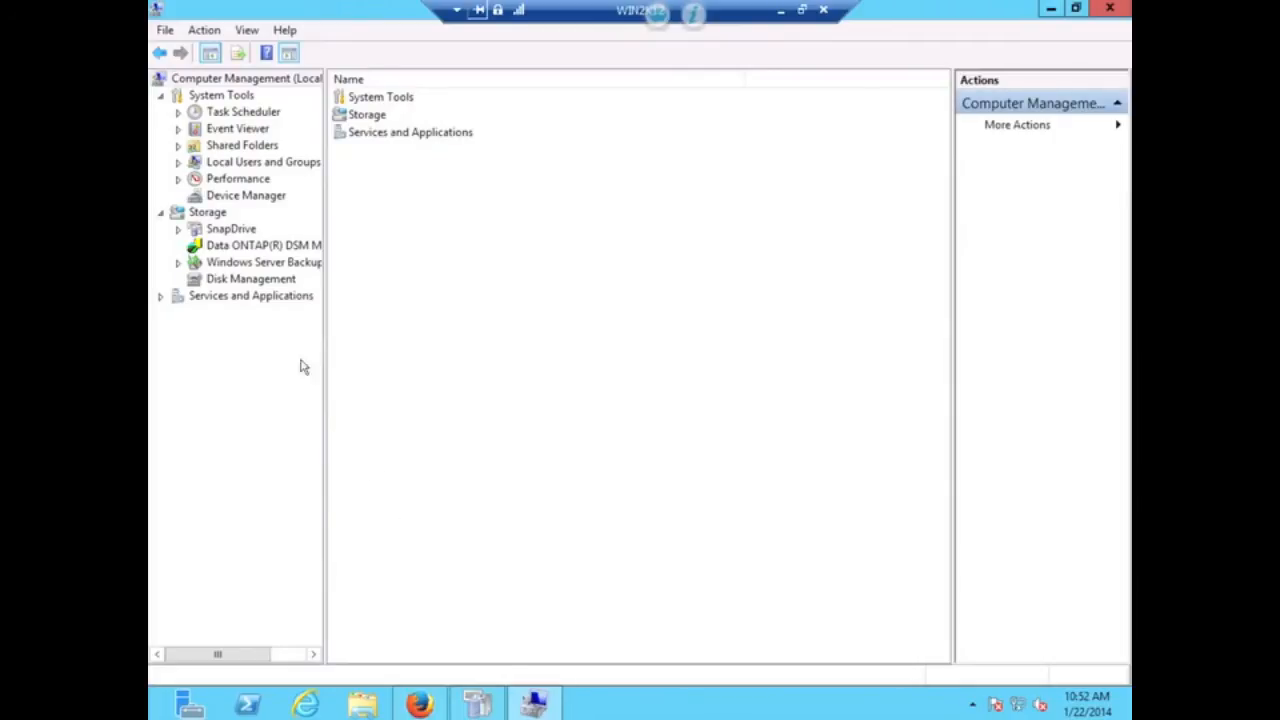
{"action": "left_click", "coordinate": [271, 284]}
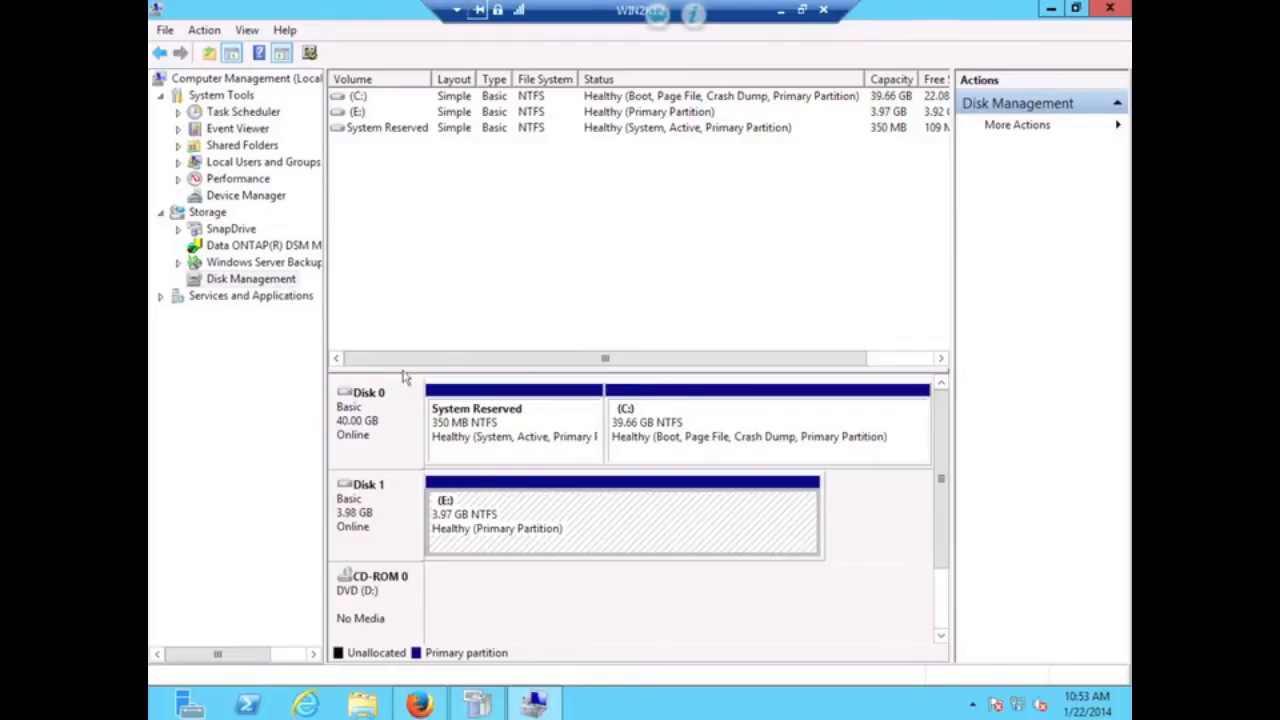
{"action": "right_click", "coordinate": [478, 501]}
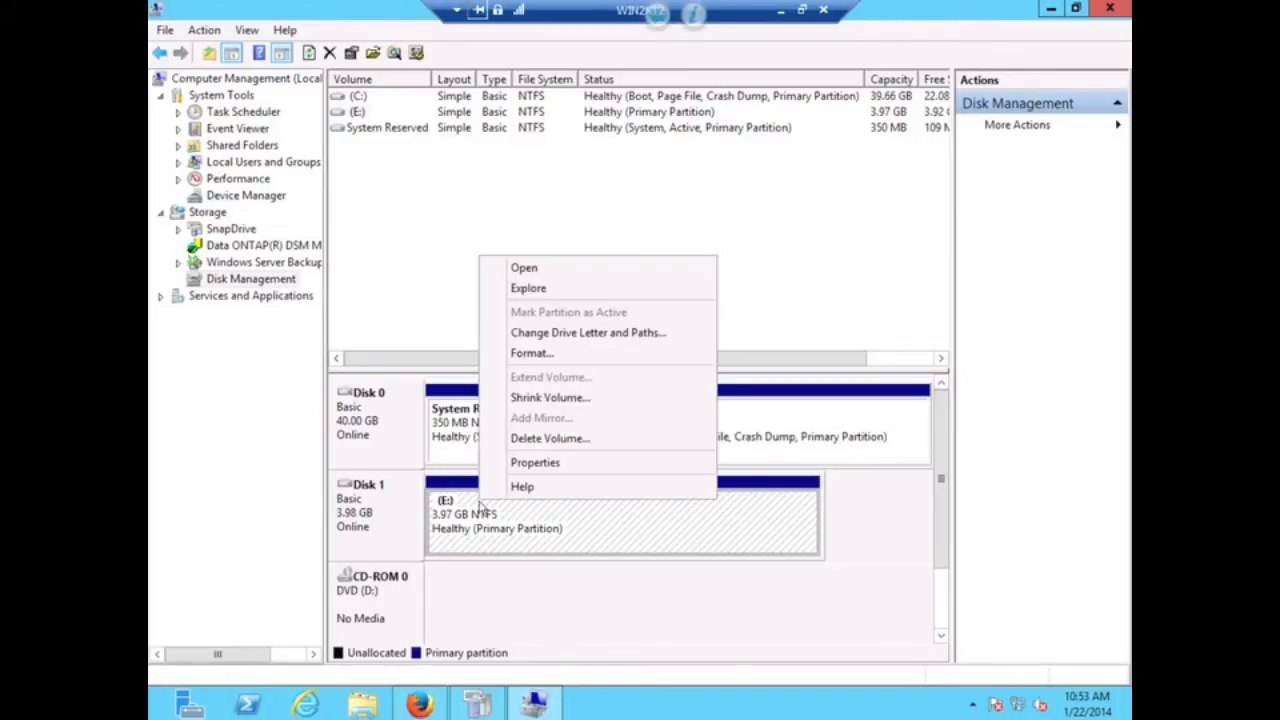
{"action": "left_click", "coordinate": [530, 463]}
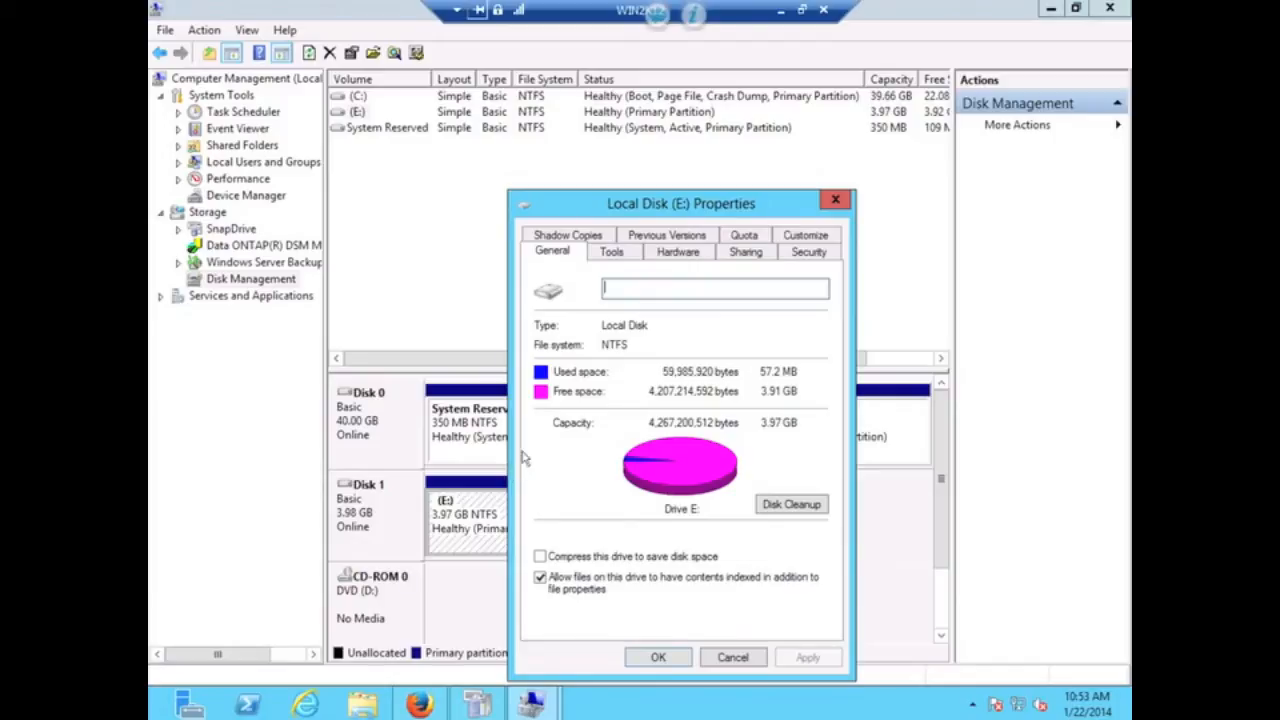
{"action": "left_click", "coordinate": [676, 253]}
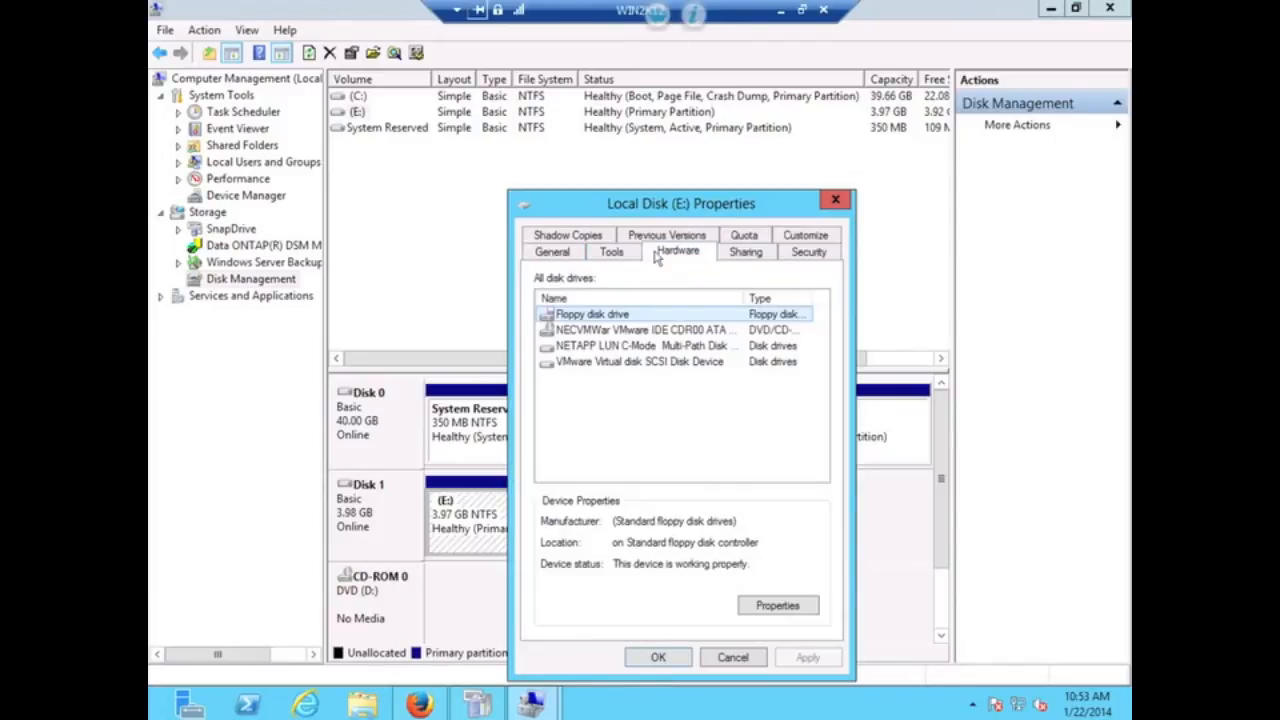
- Inspect the NETAPP LUN's MPIO policy and paths, then close both dialogs
{"action": "left_click", "coordinate": [624, 346]}
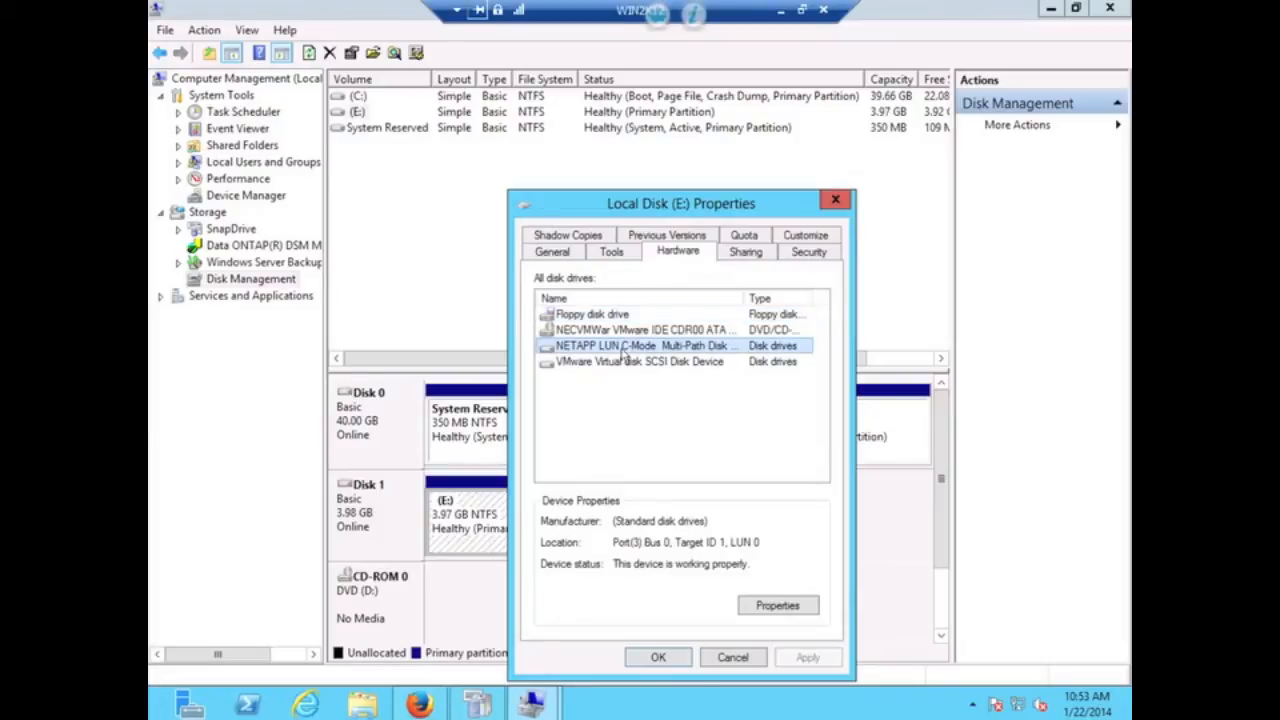
{"action": "left_click", "coordinate": [767, 613]}
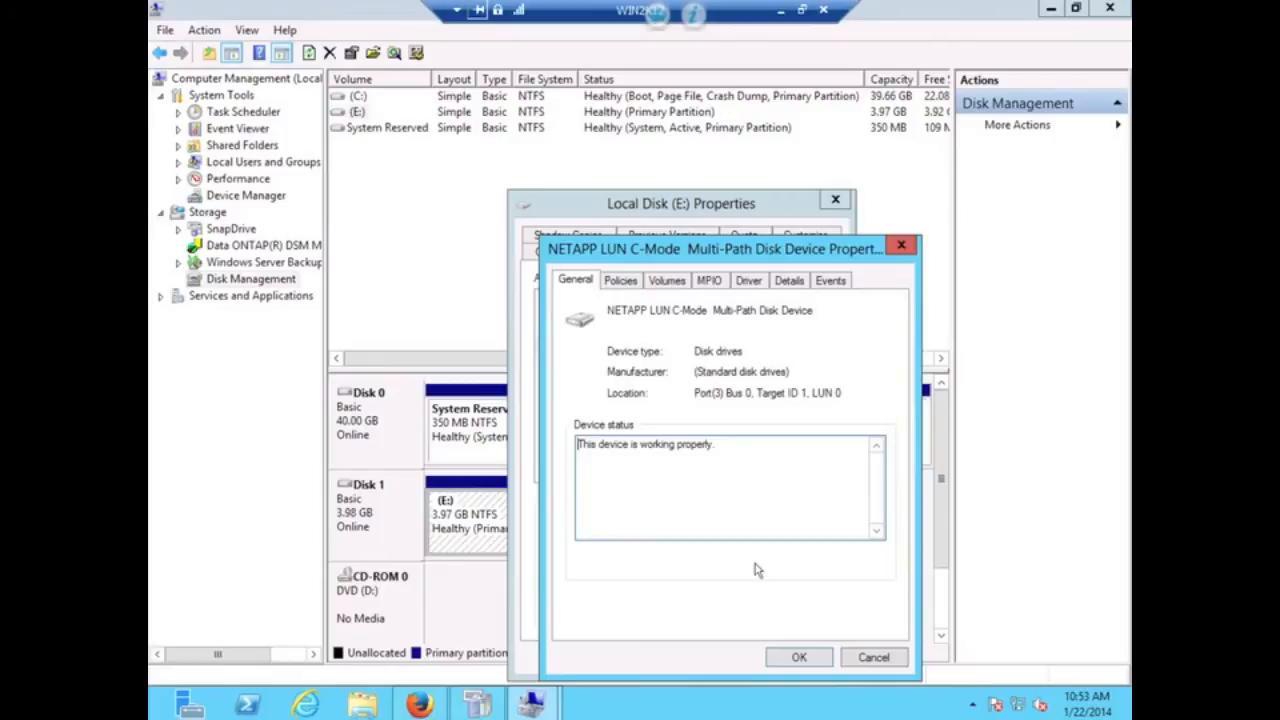
{"action": "left_click", "coordinate": [710, 282]}
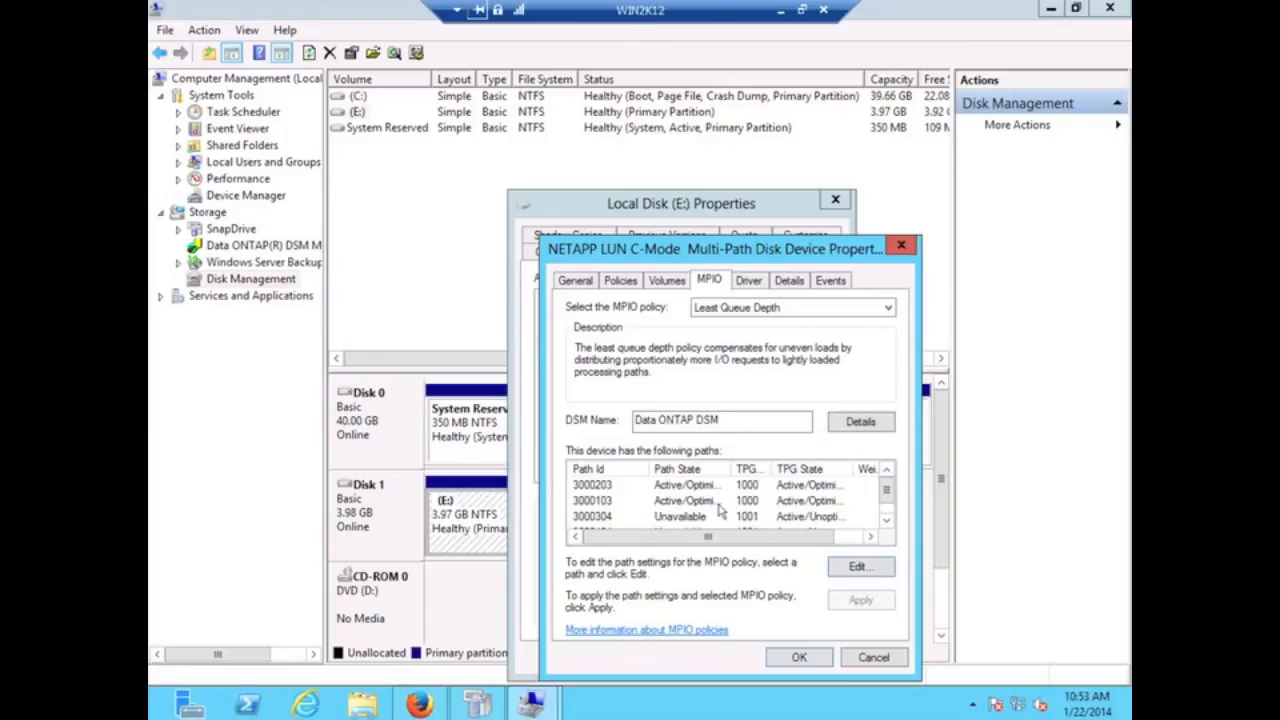
{"action": "left_click", "coordinate": [886, 521]}
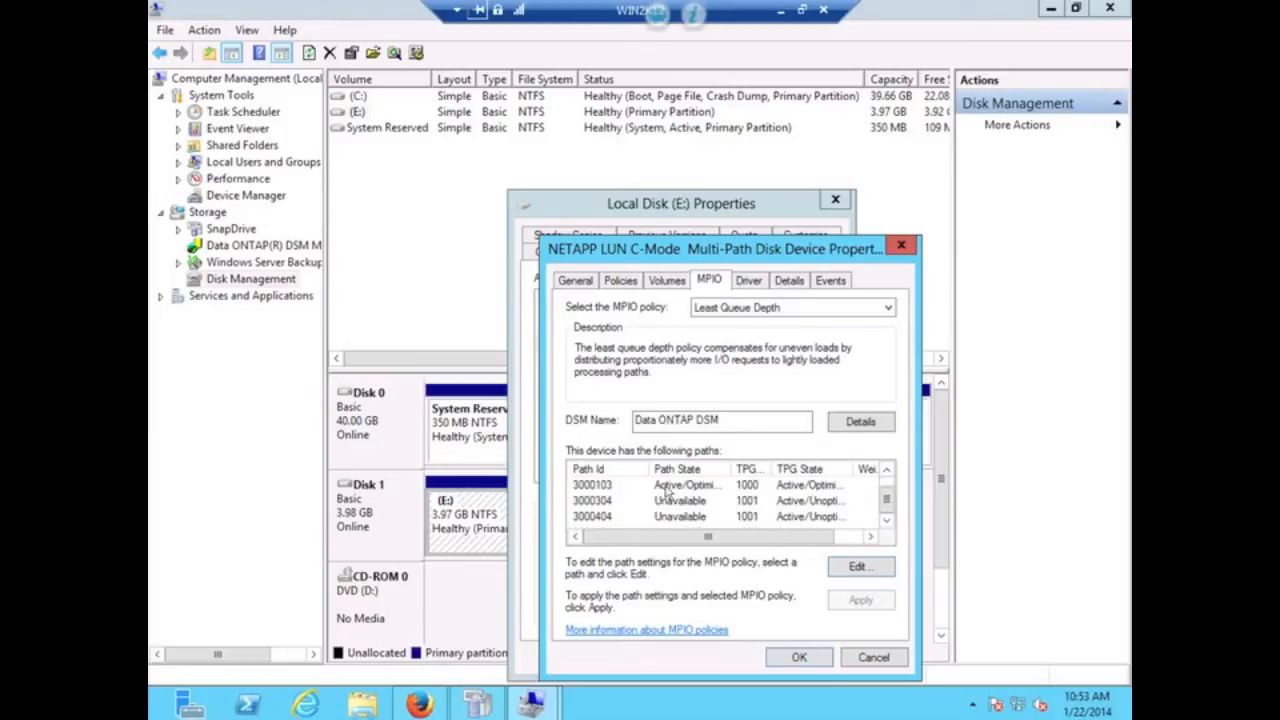
{"action": "left_click", "coordinate": [873, 657]}
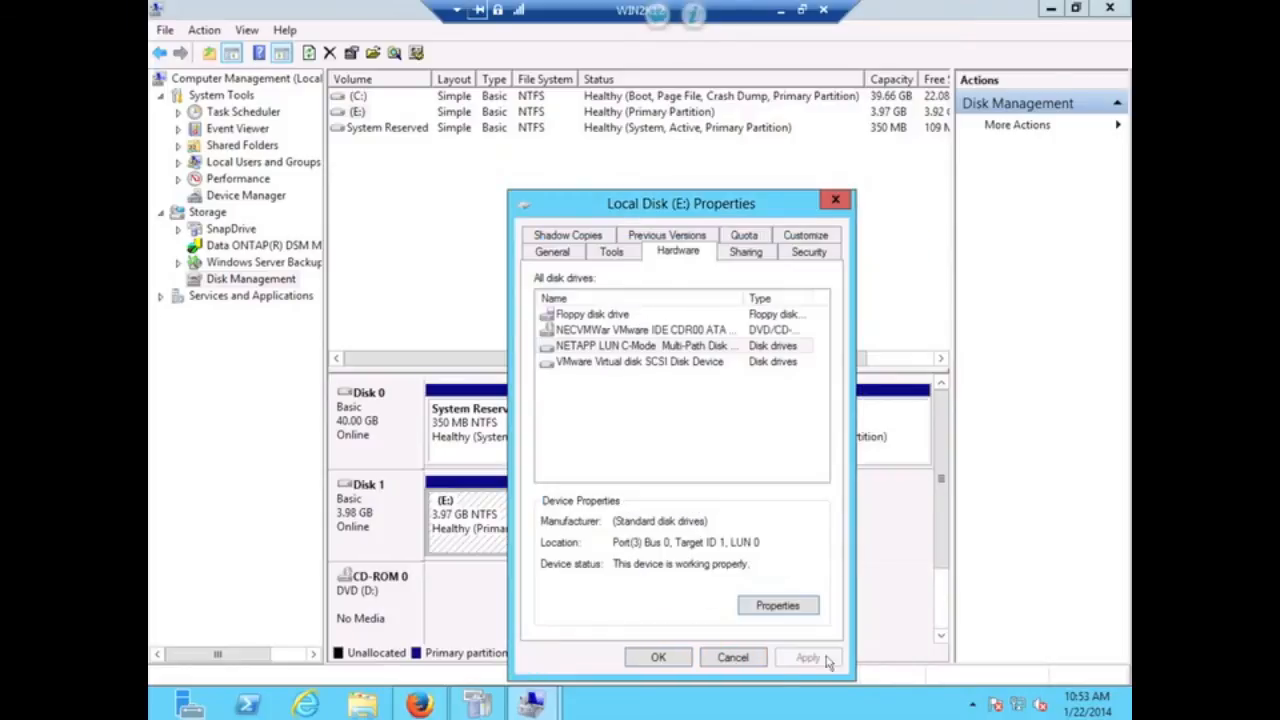
{"action": "left_click", "coordinate": [744, 664]}
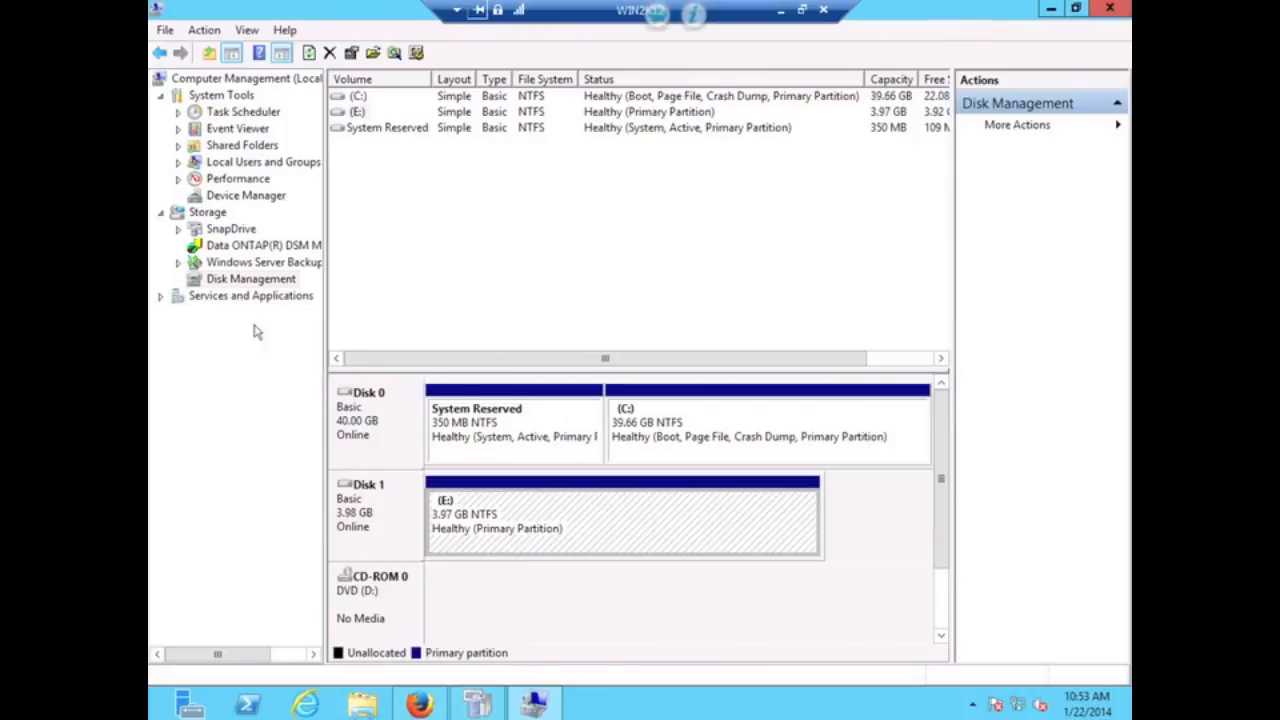
- Review Disk1 (E:)'s four Least Queue Depth paths and their target addresses in DSM Management
{"action": "left_click", "coordinate": [230, 247]}
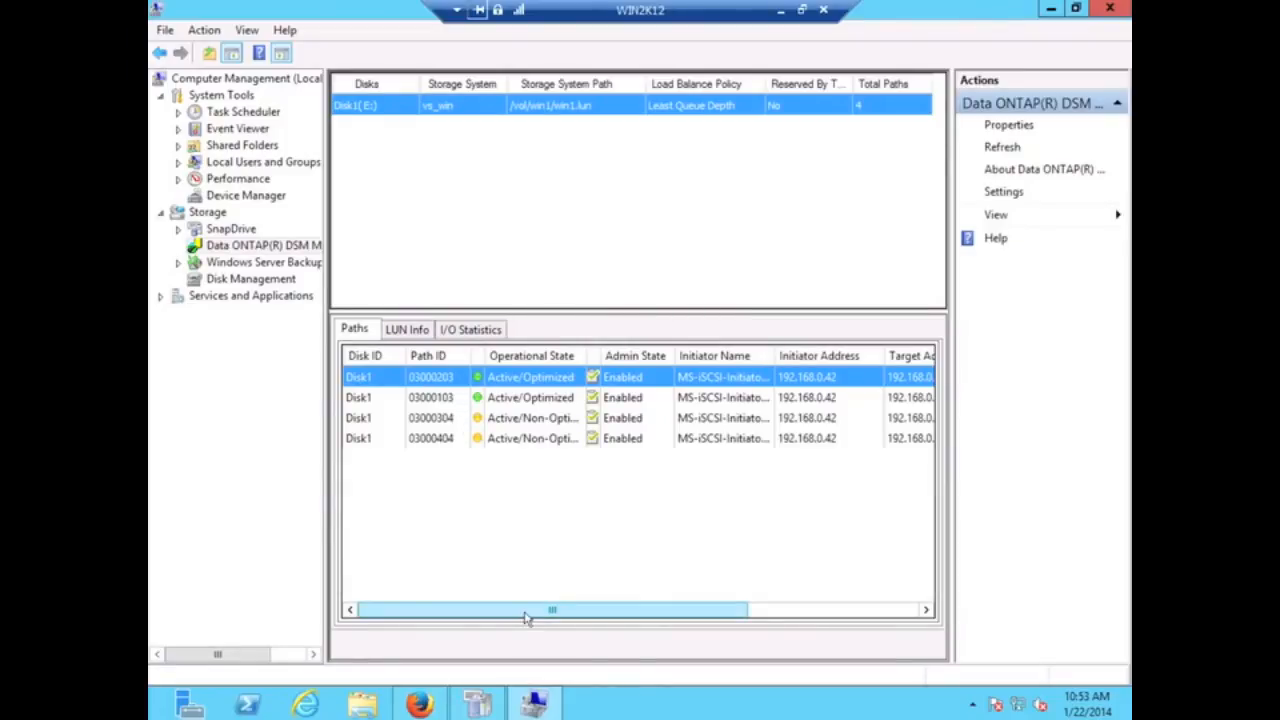
{"action": "left_click_drag", "start_coordinate": [526, 616], "coordinate": [651, 607]}
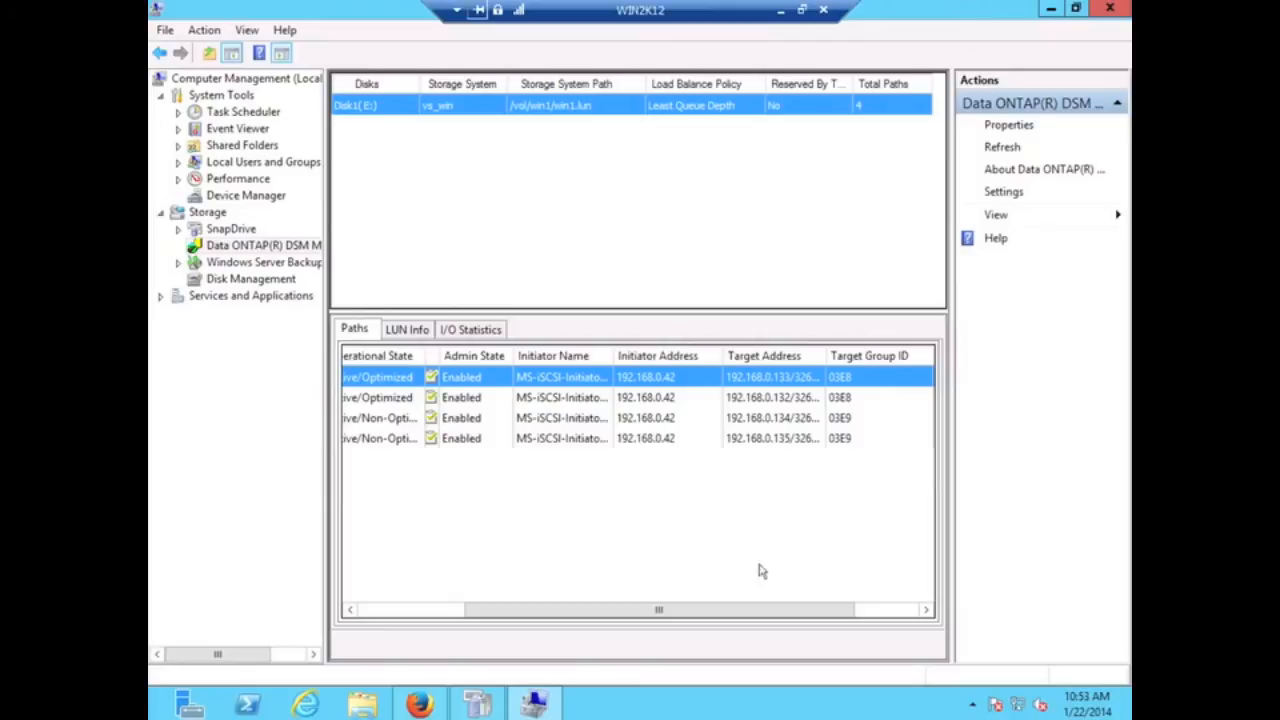
{"action": "left_click_drag", "start_coordinate": [711, 611], "coordinate": [519, 625]}
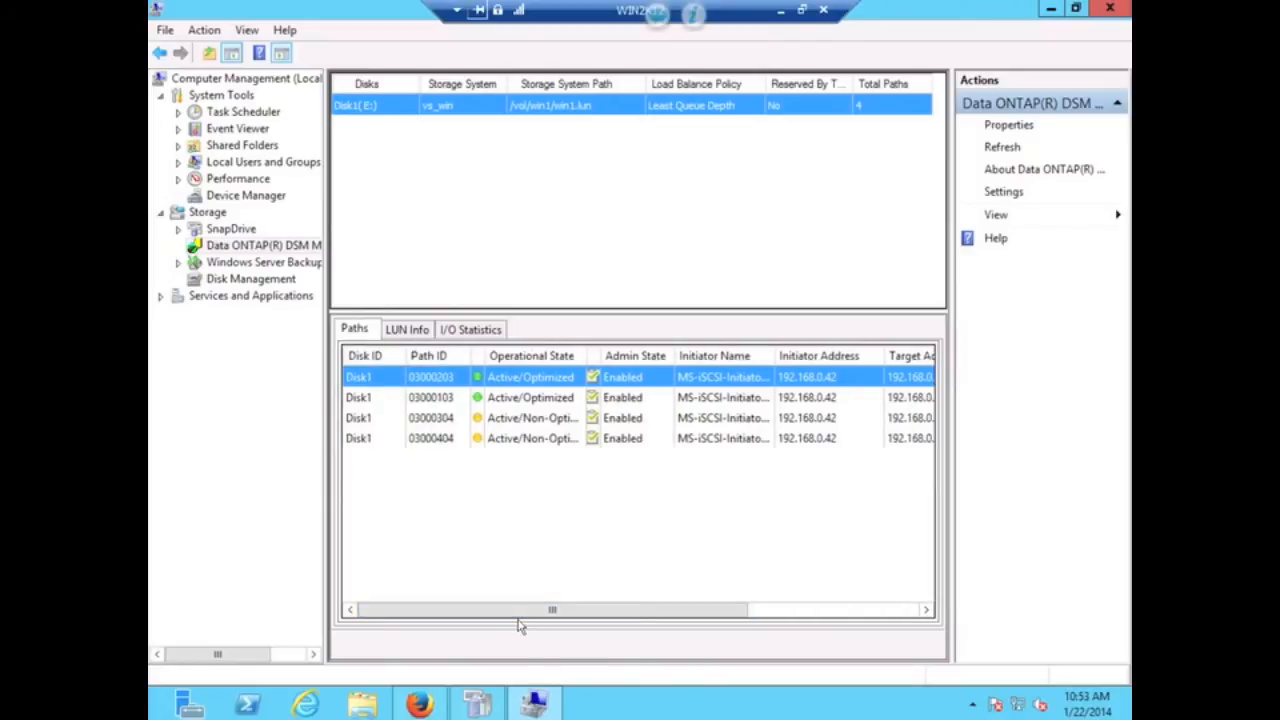
{"action": "left_click", "coordinate": [433, 707]}
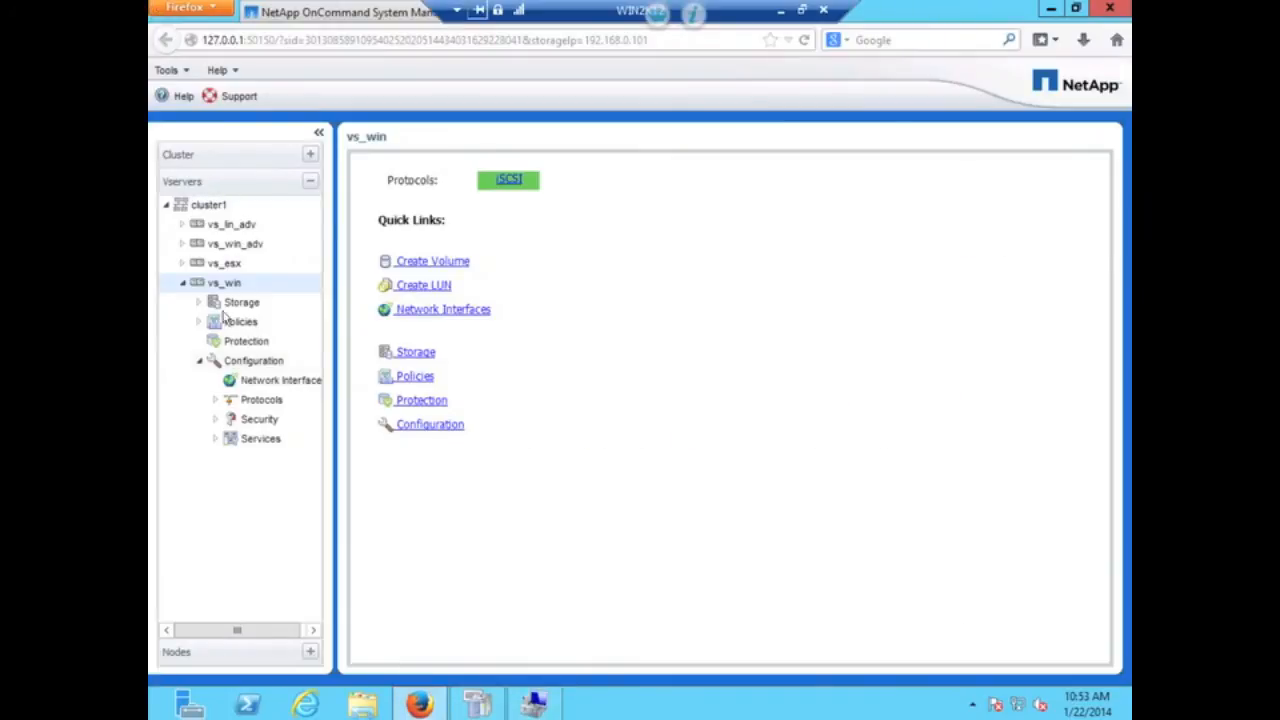
- Disable the cluster1-01_iscsi_lif_1 interface on vs_win and refresh the list
{"action": "left_click", "coordinate": [258, 383]}
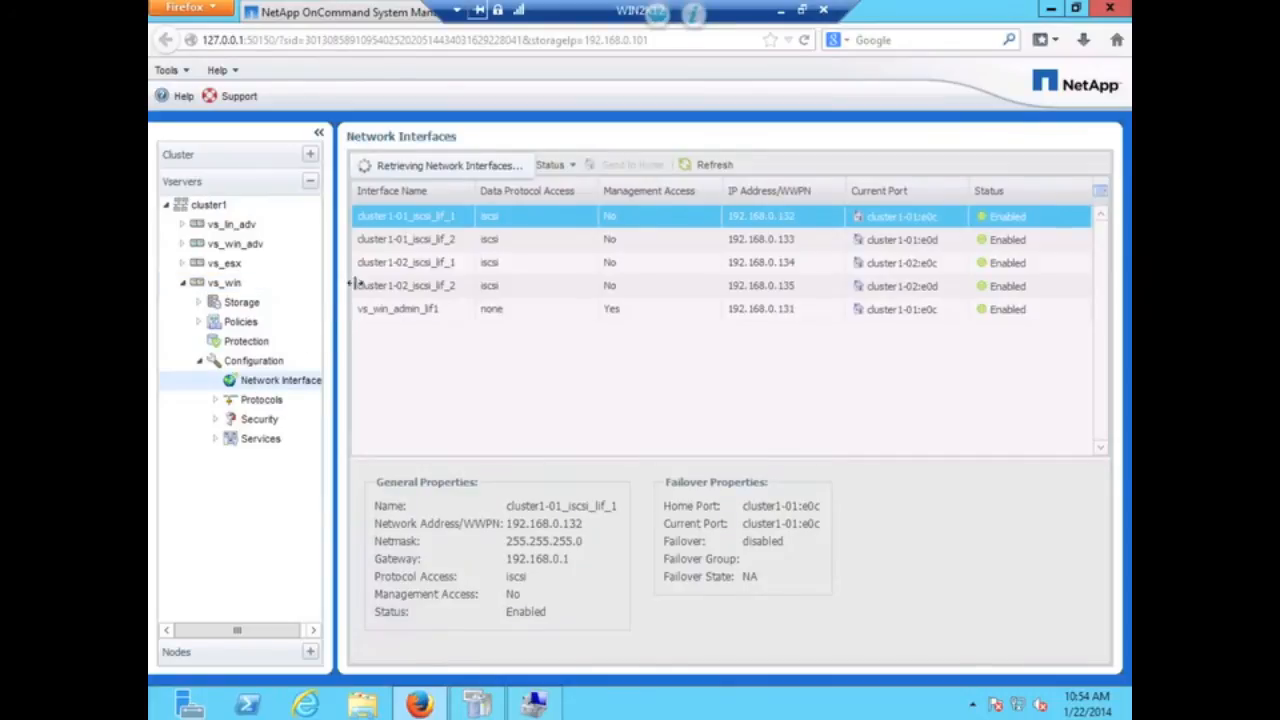
{"action": "right_click", "coordinate": [420, 228]}
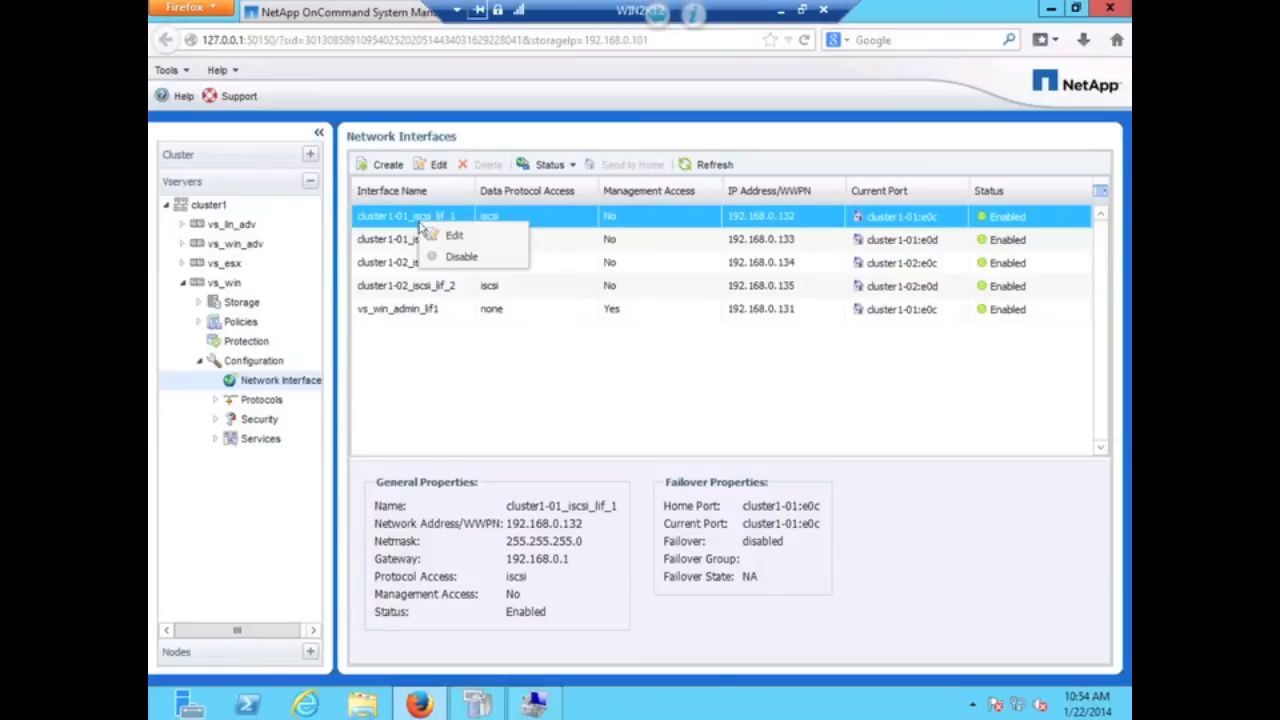
{"action": "left_click", "coordinate": [450, 258]}
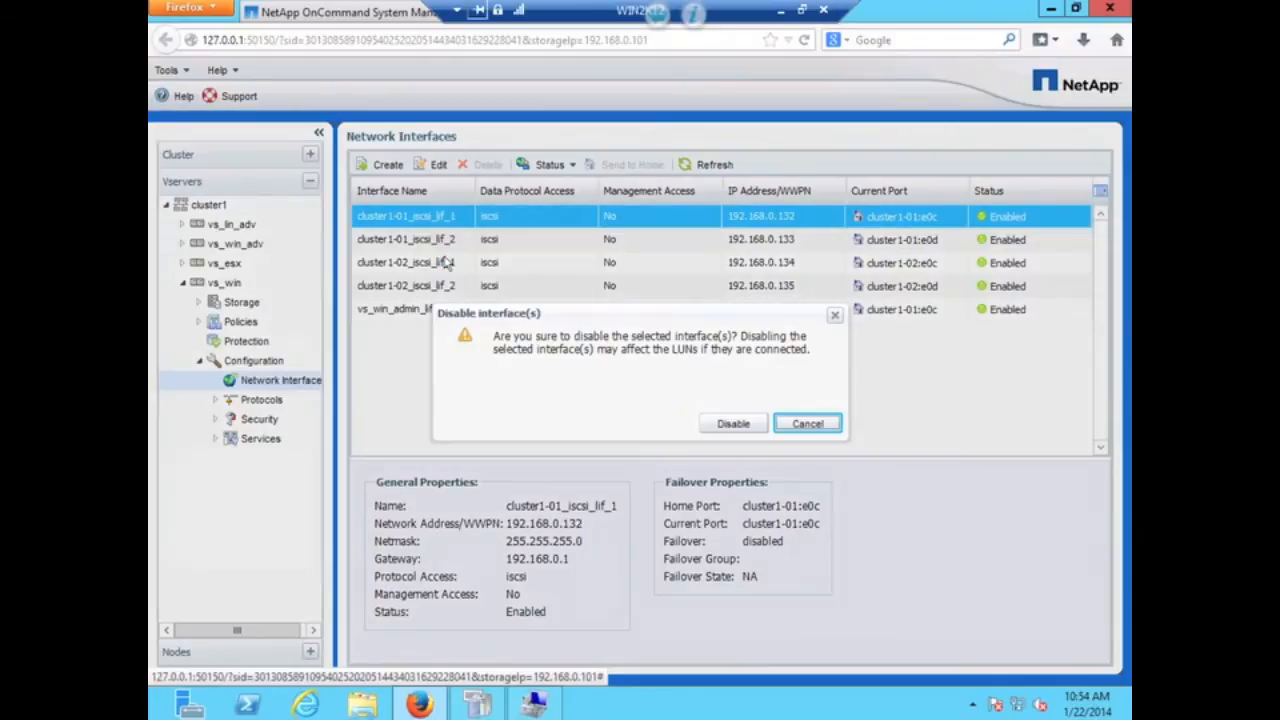
{"action": "left_click", "coordinate": [735, 423]}
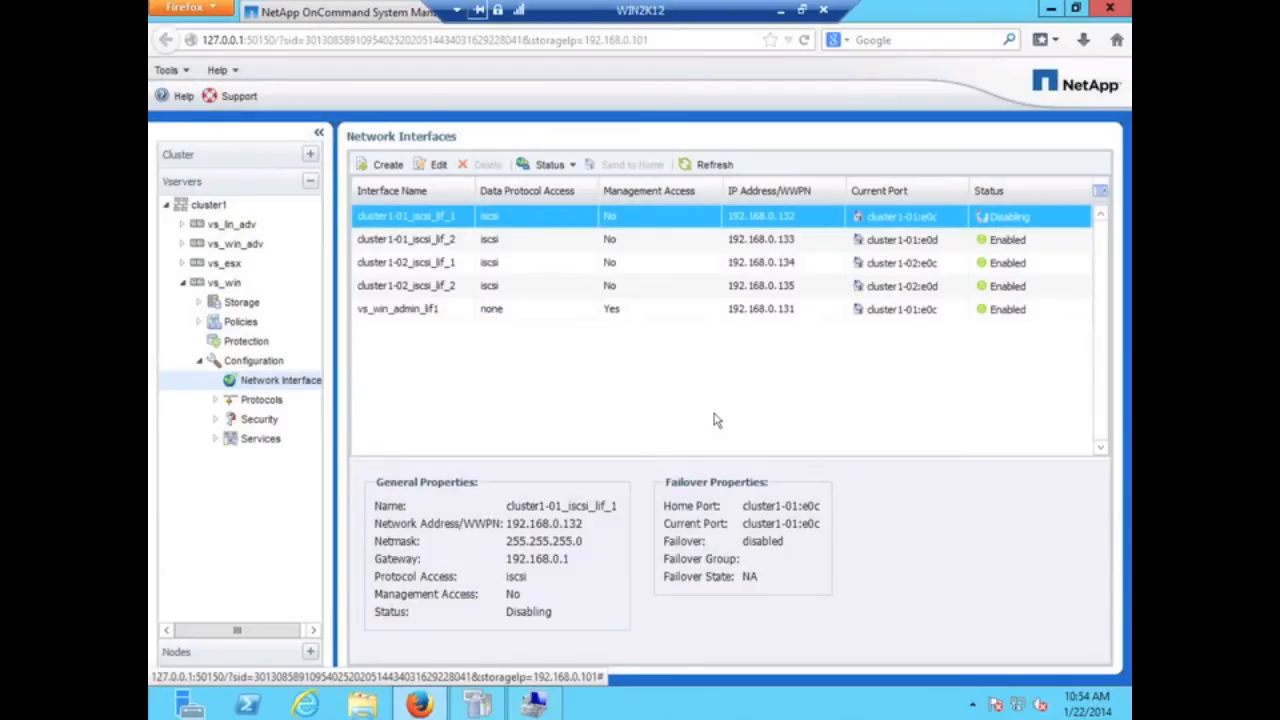
{"action": "left_click", "coordinate": [699, 165]}
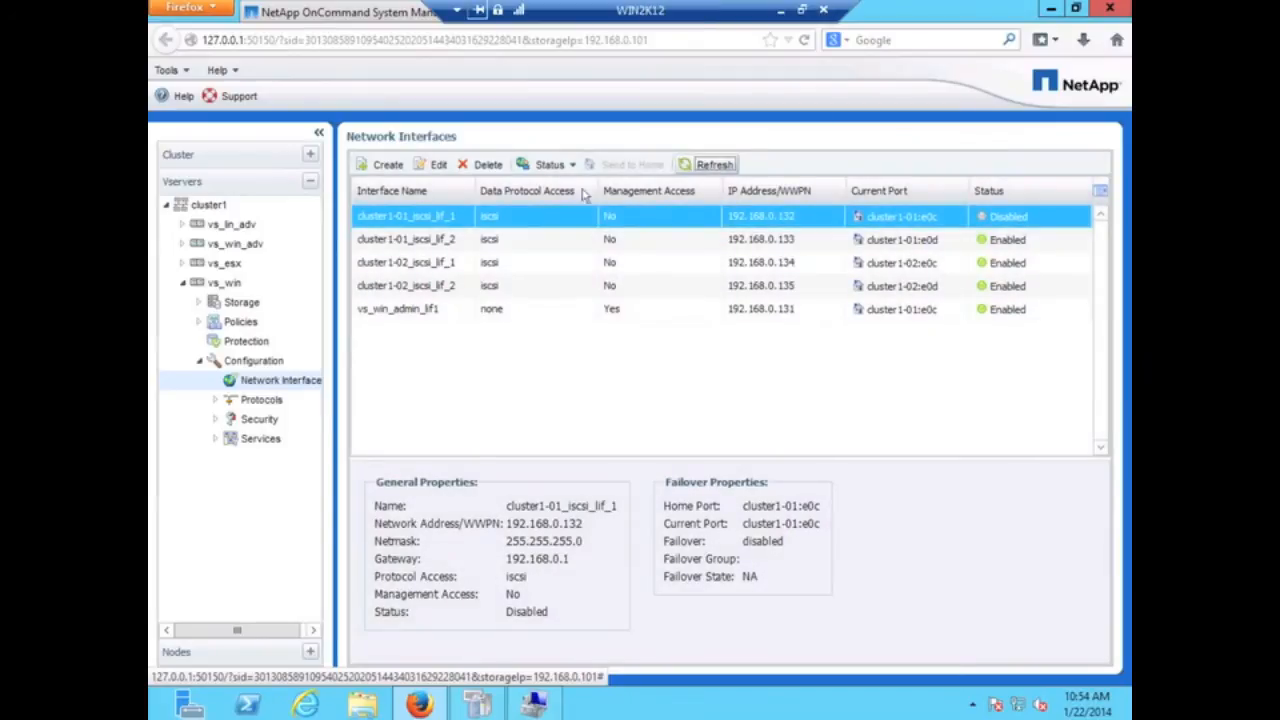
- Disable cluster1-01_iscsi_lif_2 as well and refresh the interface list
{"action": "left_click", "coordinate": [441, 239]}
{"action": "right_click", "coordinate": [441, 239]}
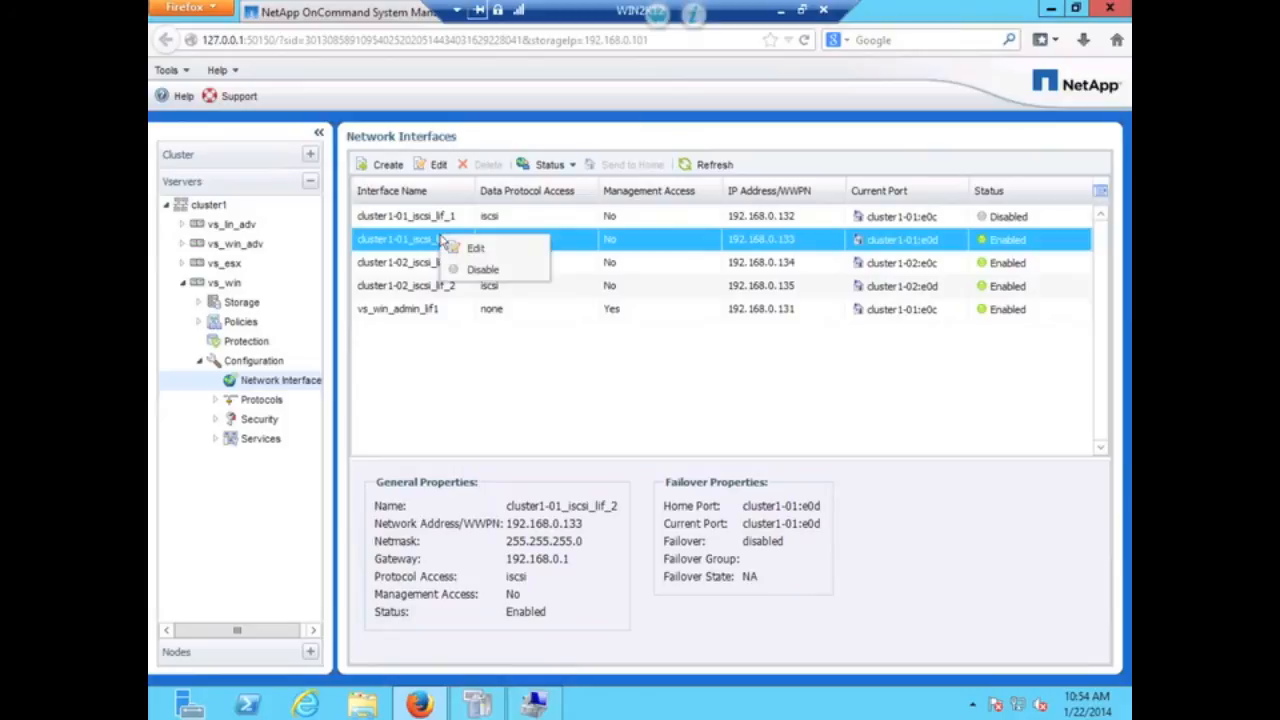
{"action": "left_click", "coordinate": [463, 271]}
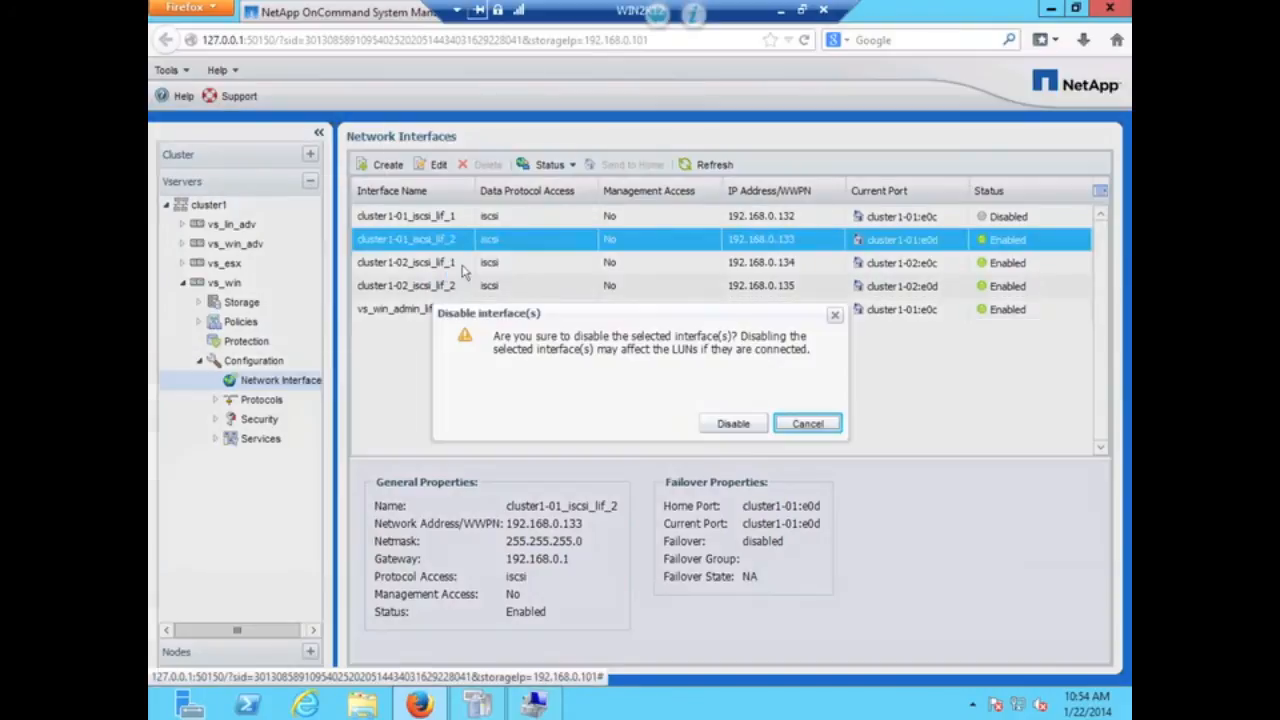
{"action": "left_click", "coordinate": [731, 423]}
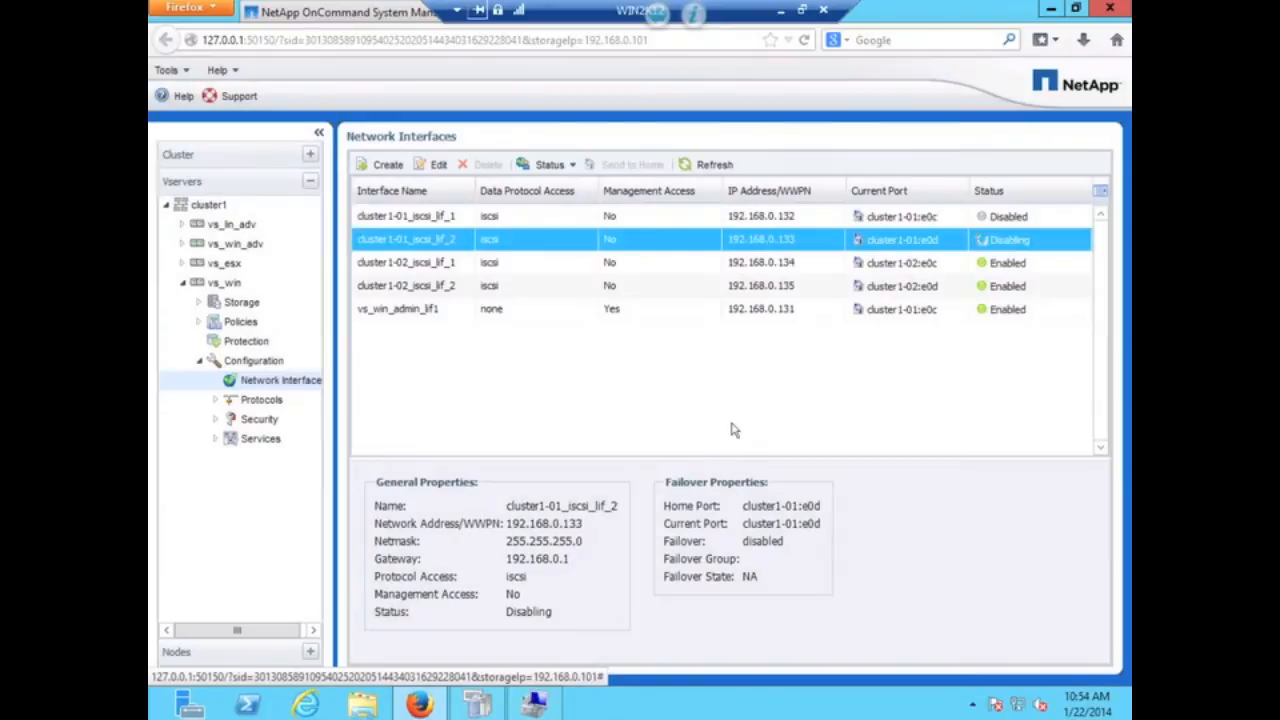
{"action": "left_click", "coordinate": [690, 166]}
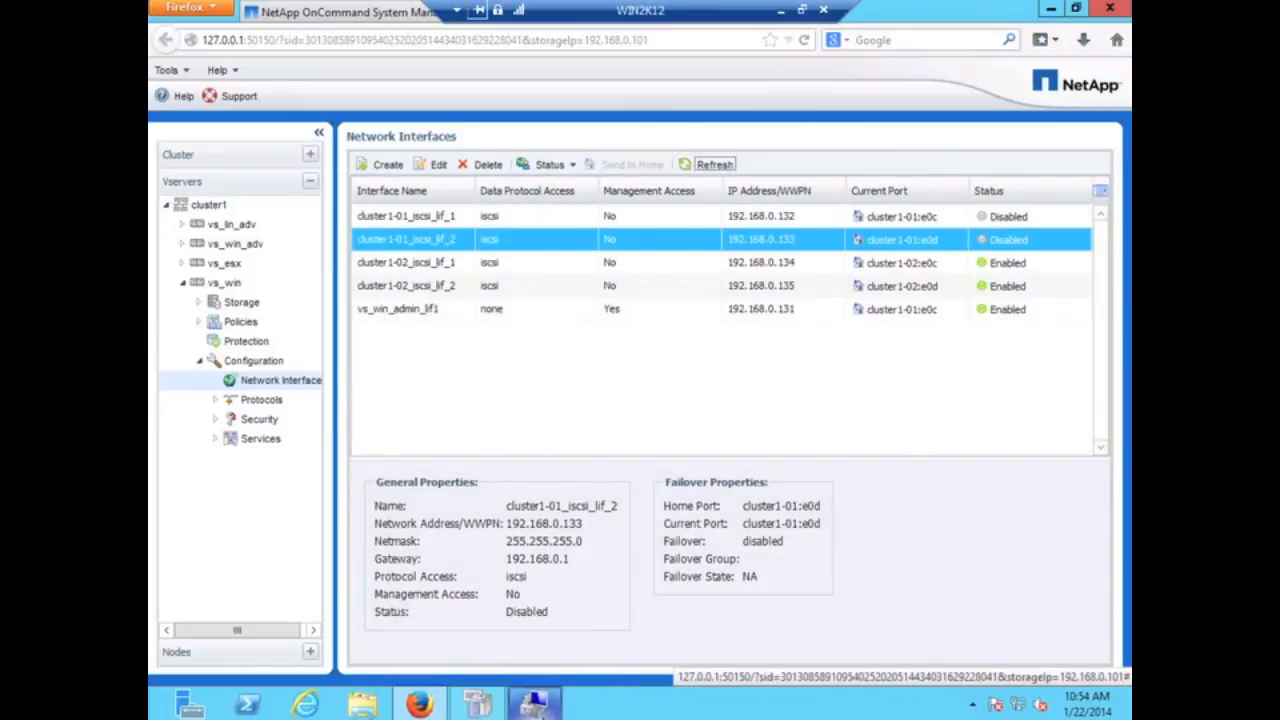
{"action": "left_click", "coordinate": [534, 705]}
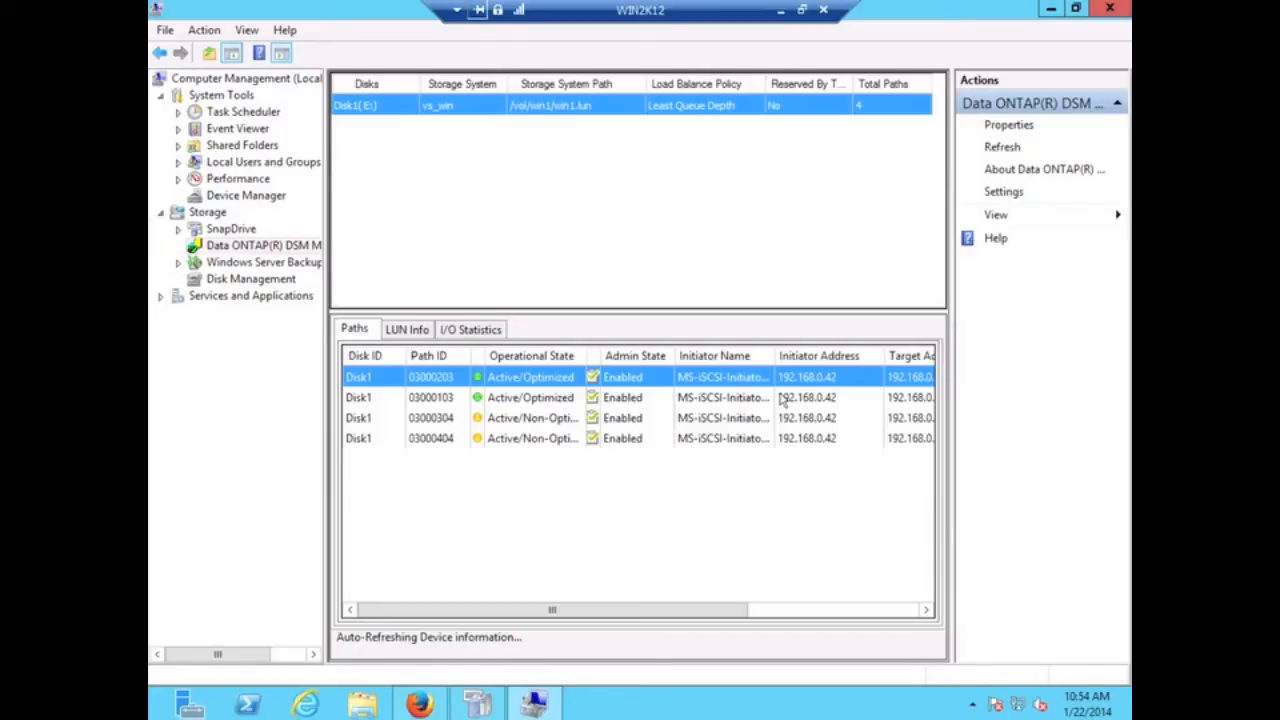
- Refresh the DSM view so Disk1 (E:) shows two Active/Non-Optimized paths
{"action": "left_click", "coordinate": [999, 148]}
{"action": "left_click", "coordinate": [256, 279]}
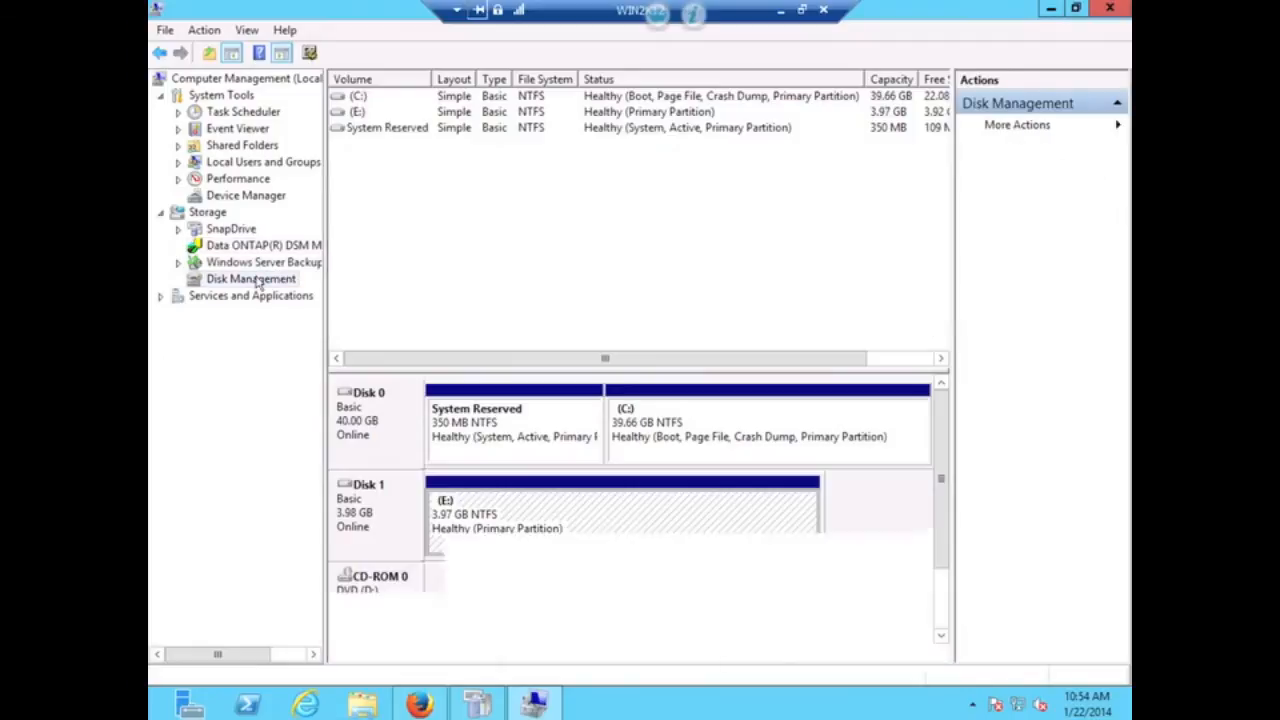
{"action": "left_click", "coordinate": [241, 247]}
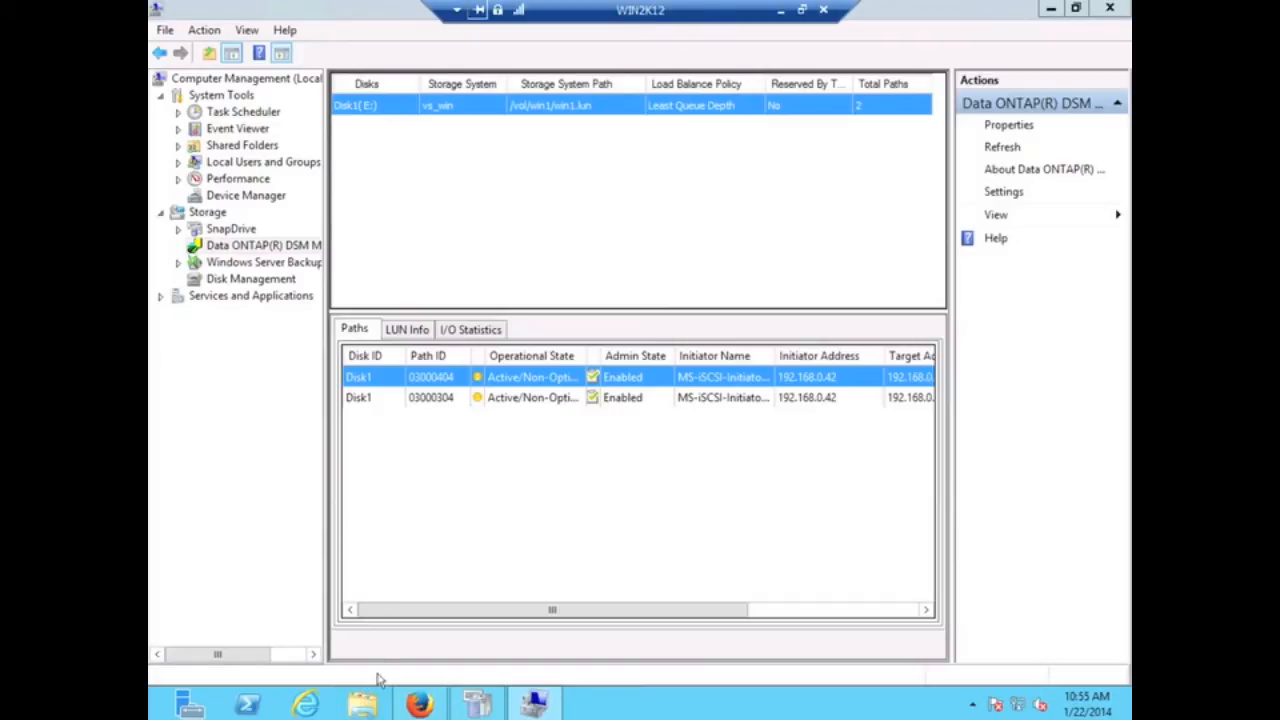
- Browse to drive E: in File Explorer
{"action": "left_click", "coordinate": [362, 705]}
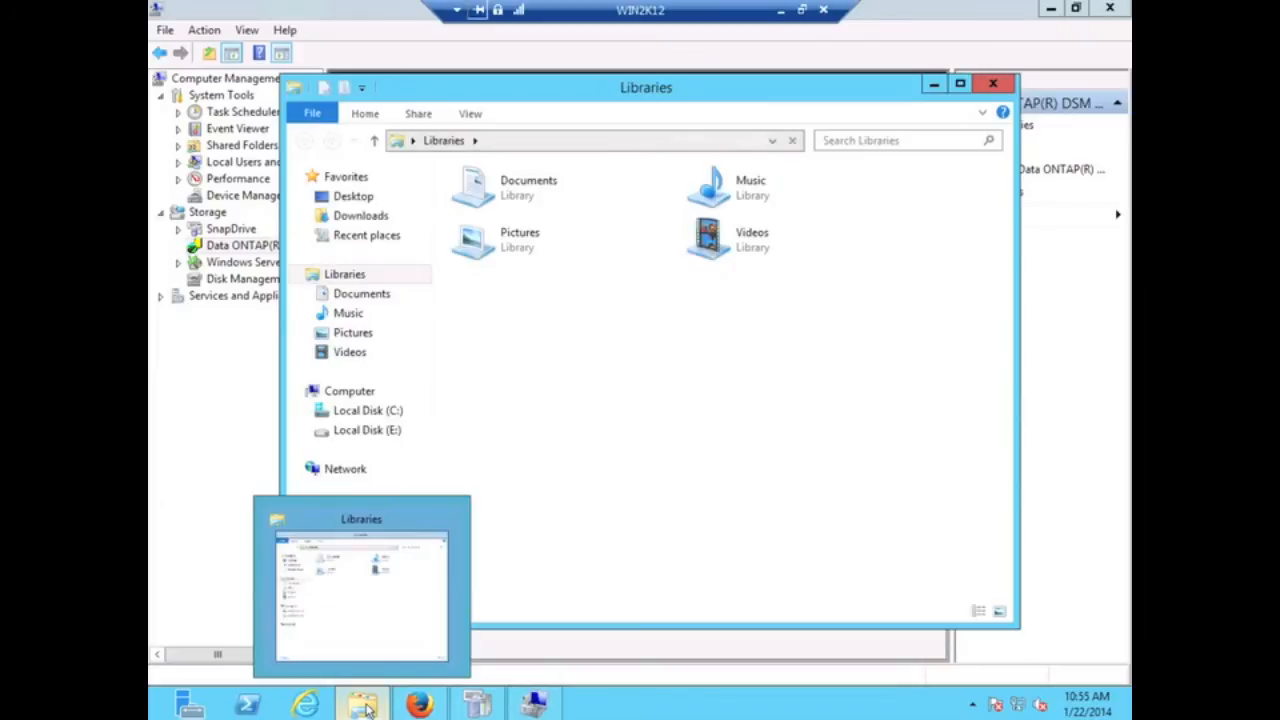
{"action": "left_click", "coordinate": [503, 142]}
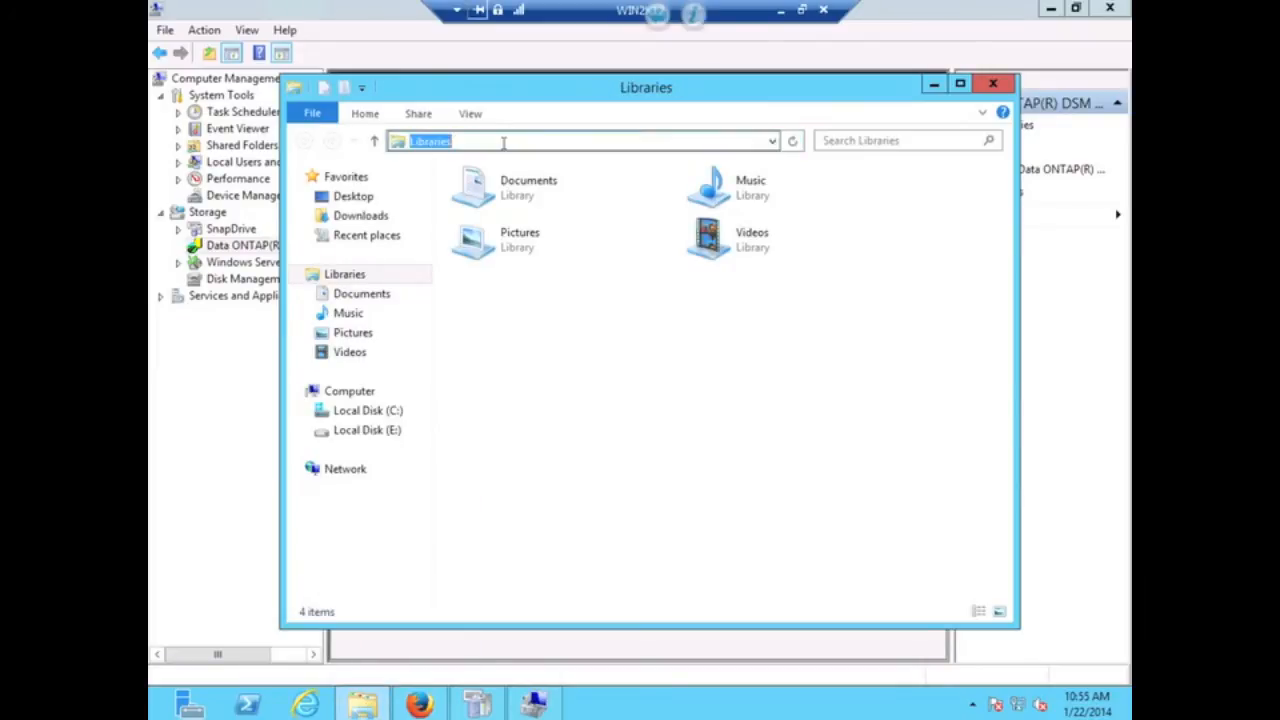
{"action": "type", "text": "e:"}
{"action": "key", "text": "Return"}
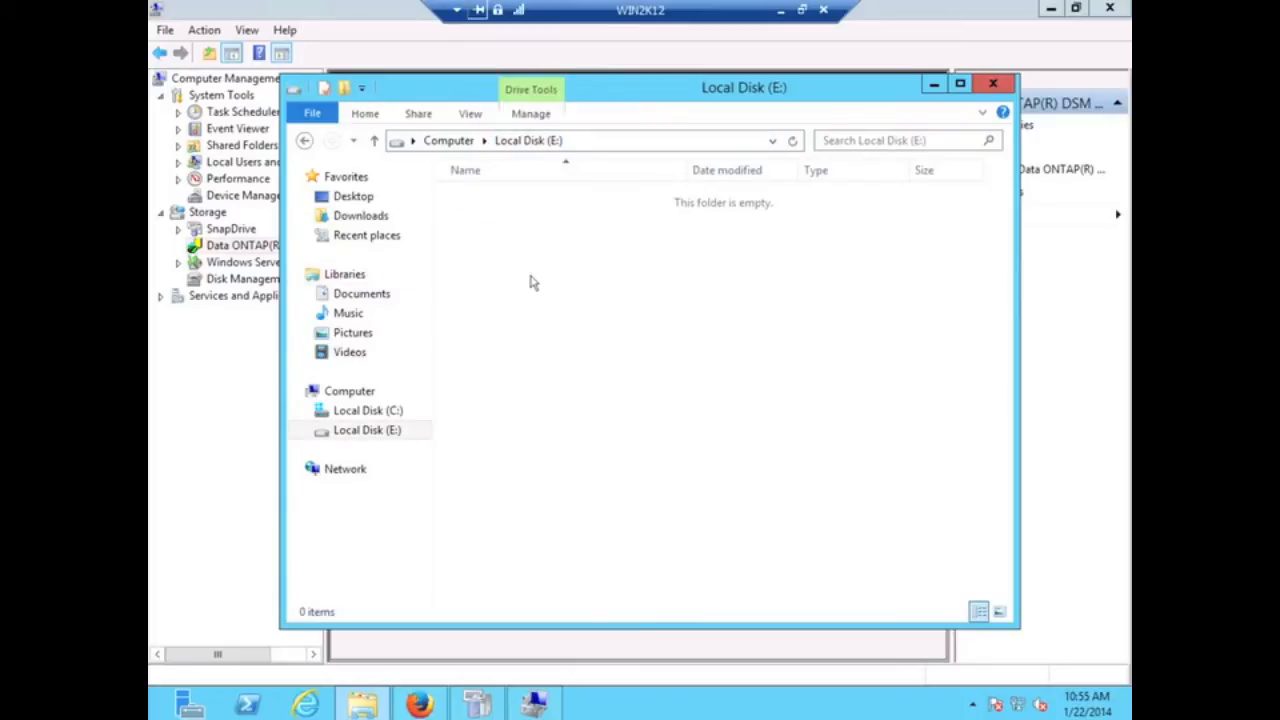
- Create test.txt on E: containing "test", save it, and close both windows
{"action": "right_click", "coordinate": [530, 283]}
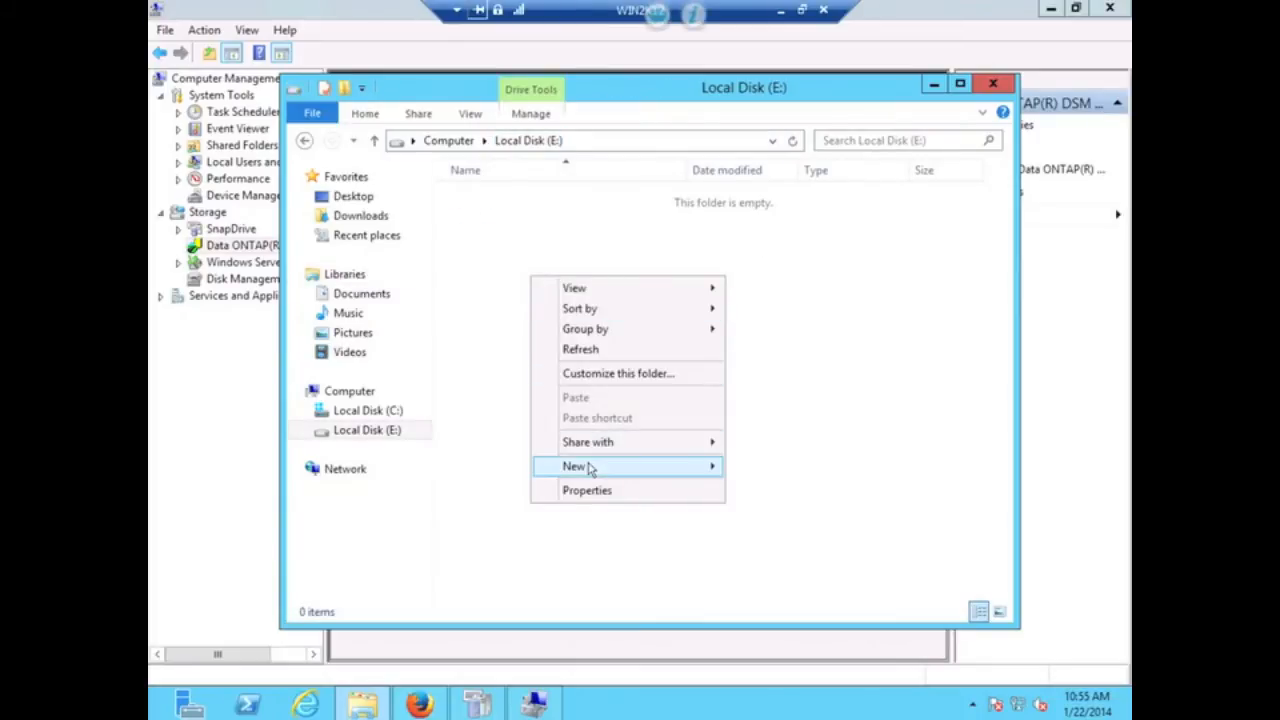
{"action": "mouse_move", "coordinate": [694, 472]}
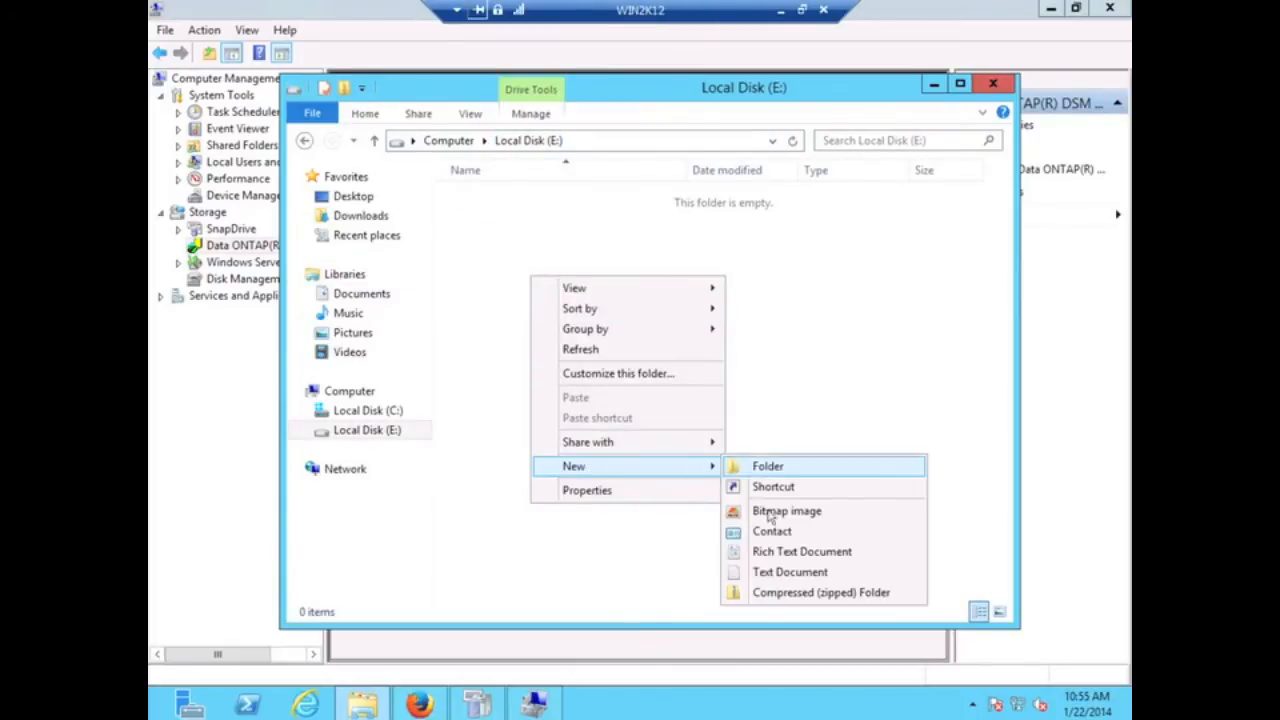
{"action": "left_click", "coordinate": [772, 574]}
{"action": "type", "text": "test"}
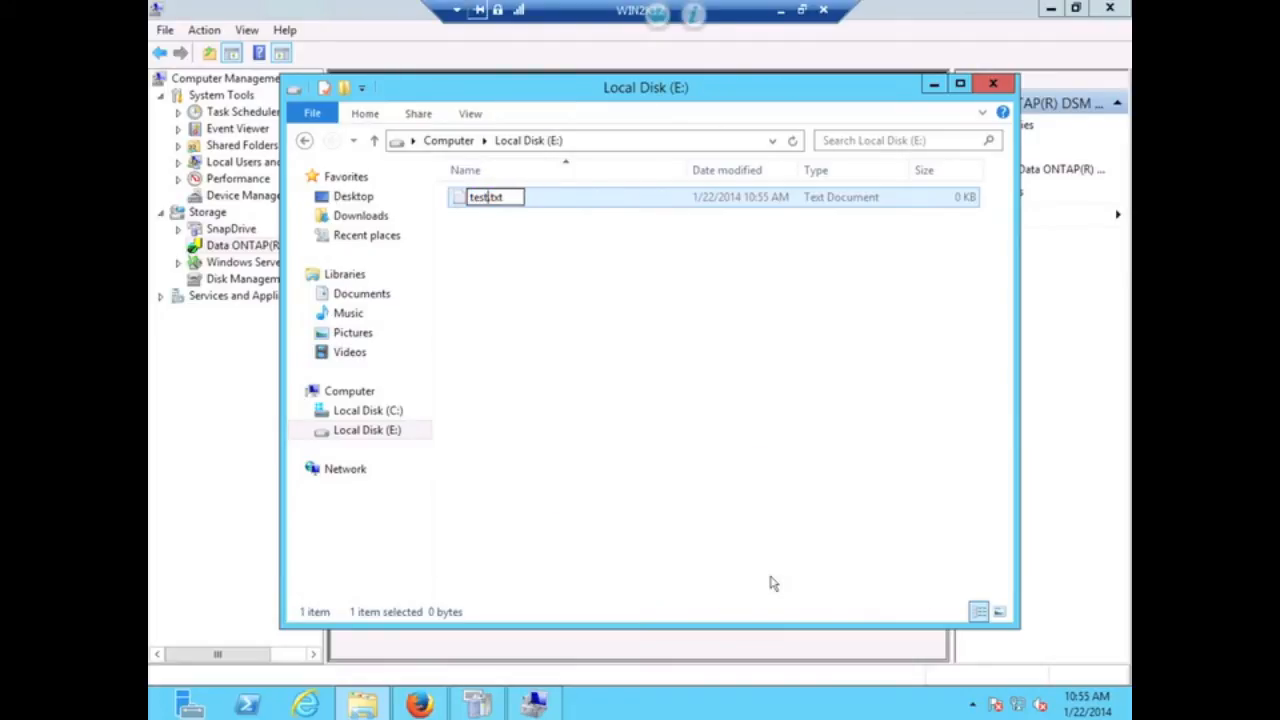
{"action": "key", "text": "Return"}
{"action": "key", "text": "Return"}
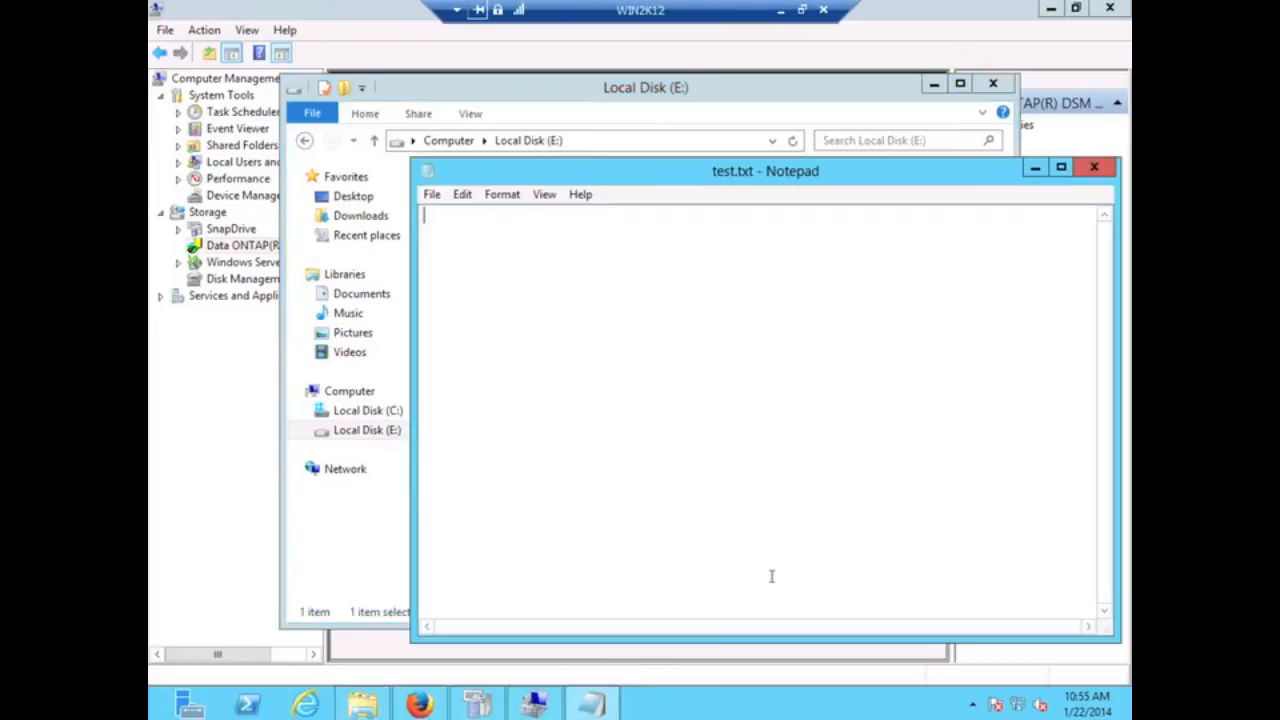
{"action": "type", "text": "test"}
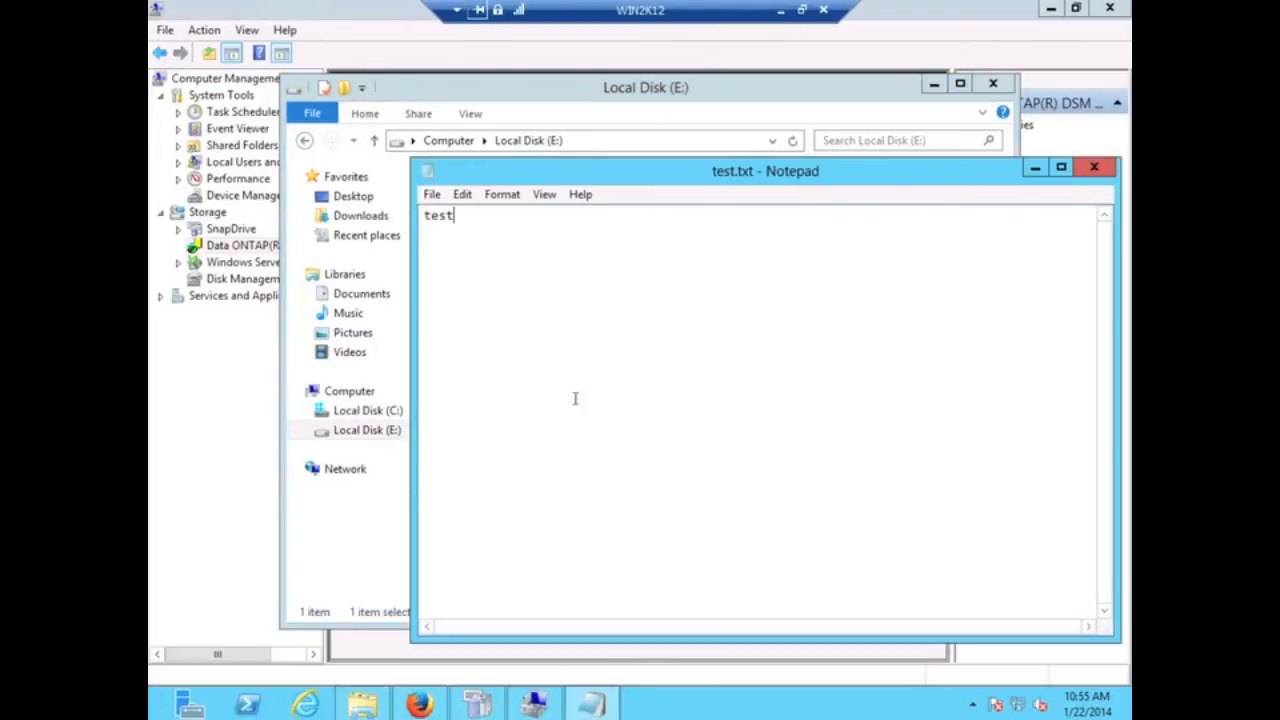
{"action": "left_click", "coordinate": [431, 194]}
{"action": "left_click", "coordinate": [455, 254]}
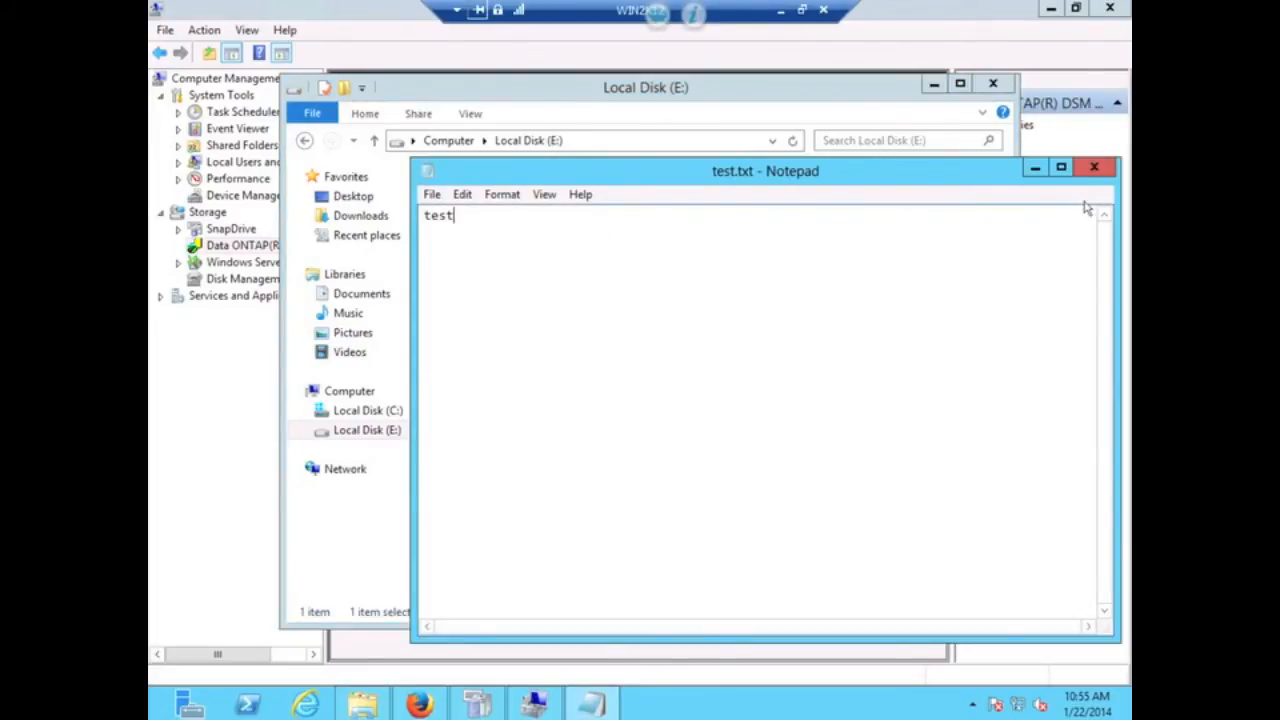
{"action": "left_click", "coordinate": [1094, 167]}
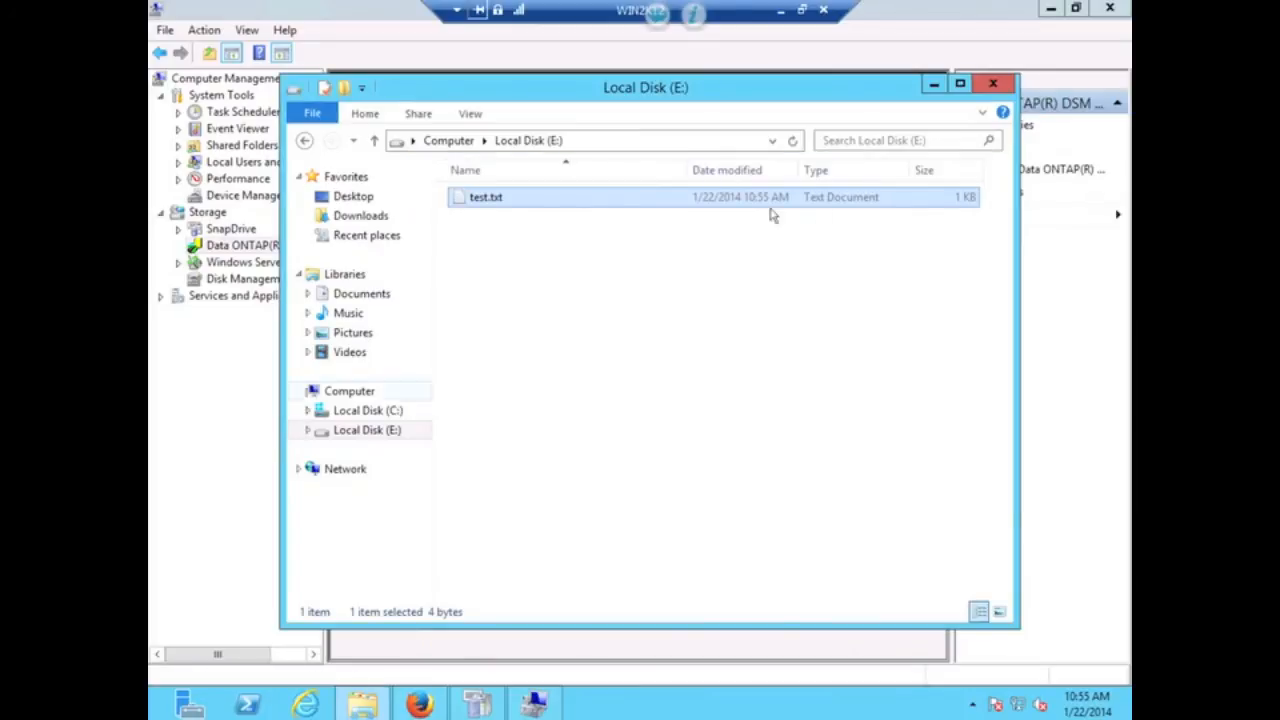
{"action": "left_click", "coordinate": [991, 84]}
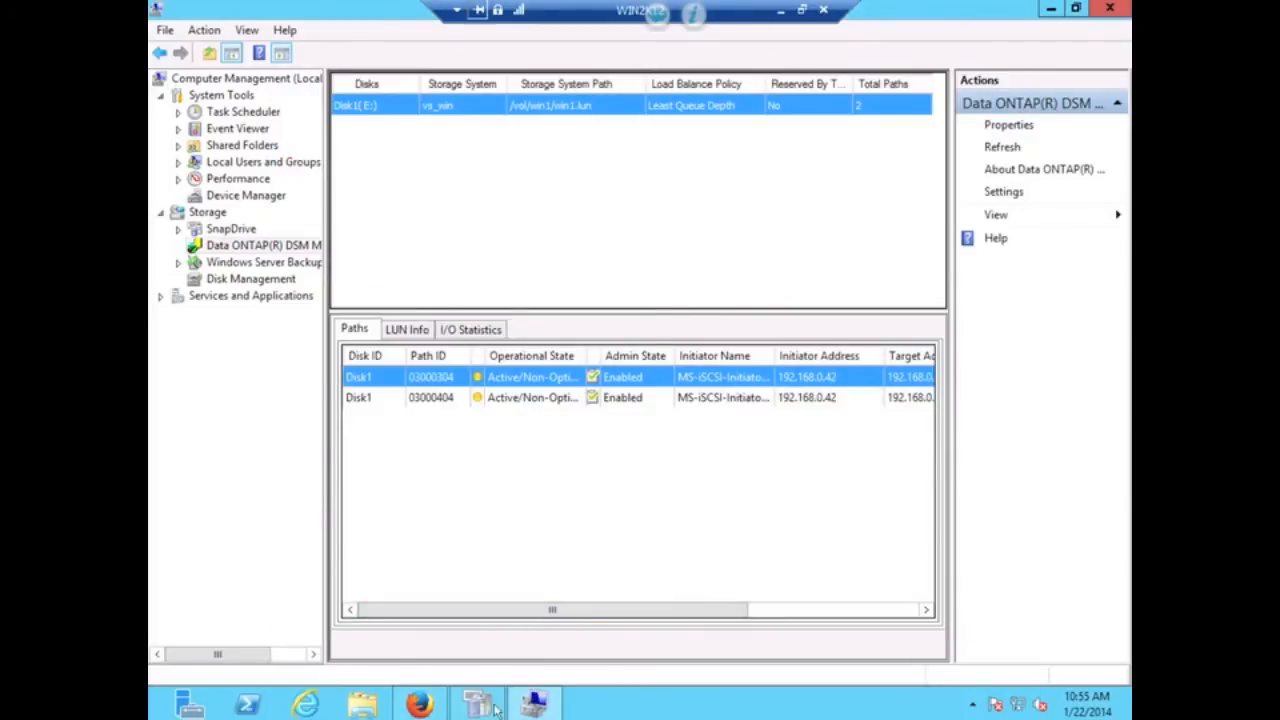
- Enable cluster1-01_iscsi_lif_2 and cluster1-01_iscsi_lif_1 again and refresh the interface list
{"action": "mouse_move", "coordinate": [425, 708]}
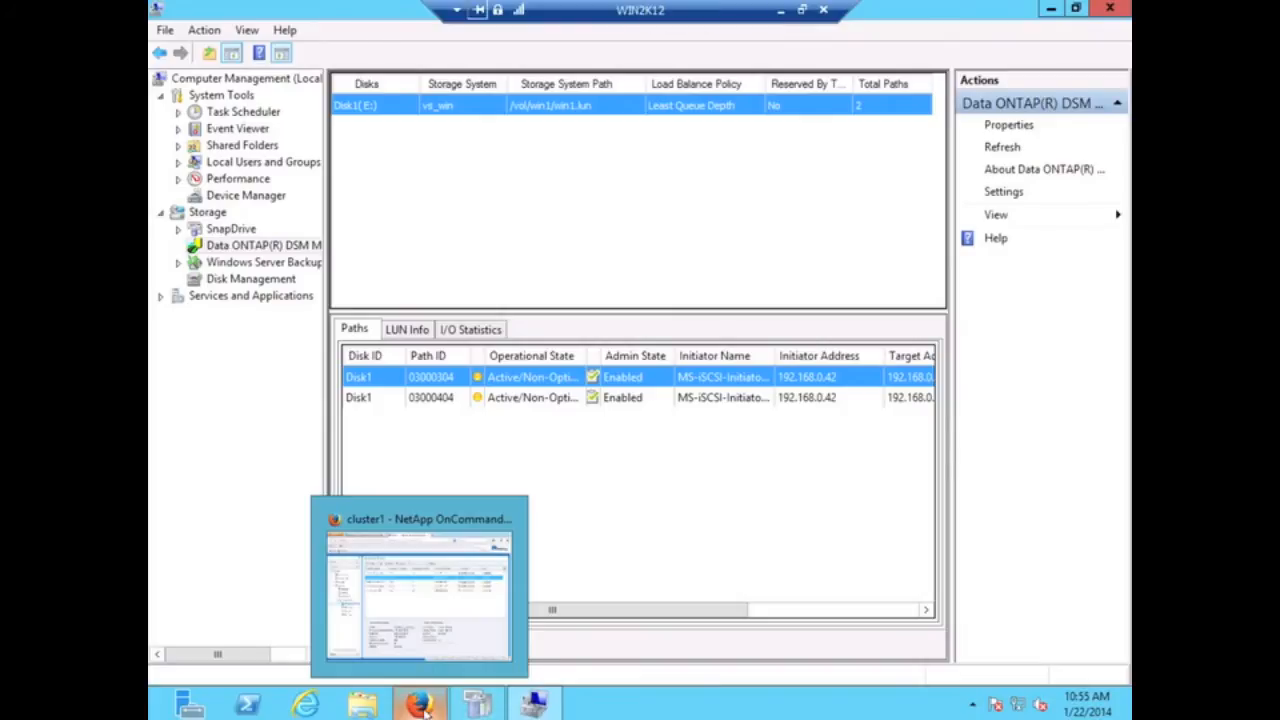
{"action": "left_click", "coordinate": [427, 628]}
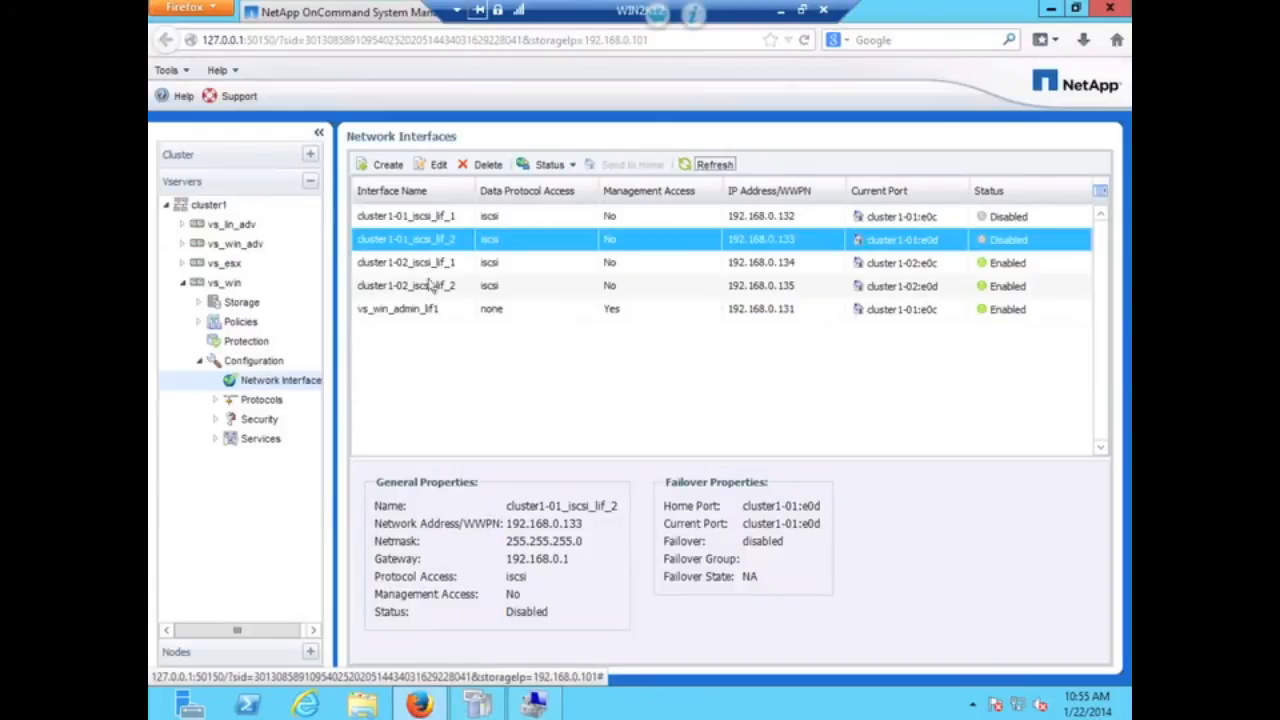
{"action": "right_click", "coordinate": [432, 244]}
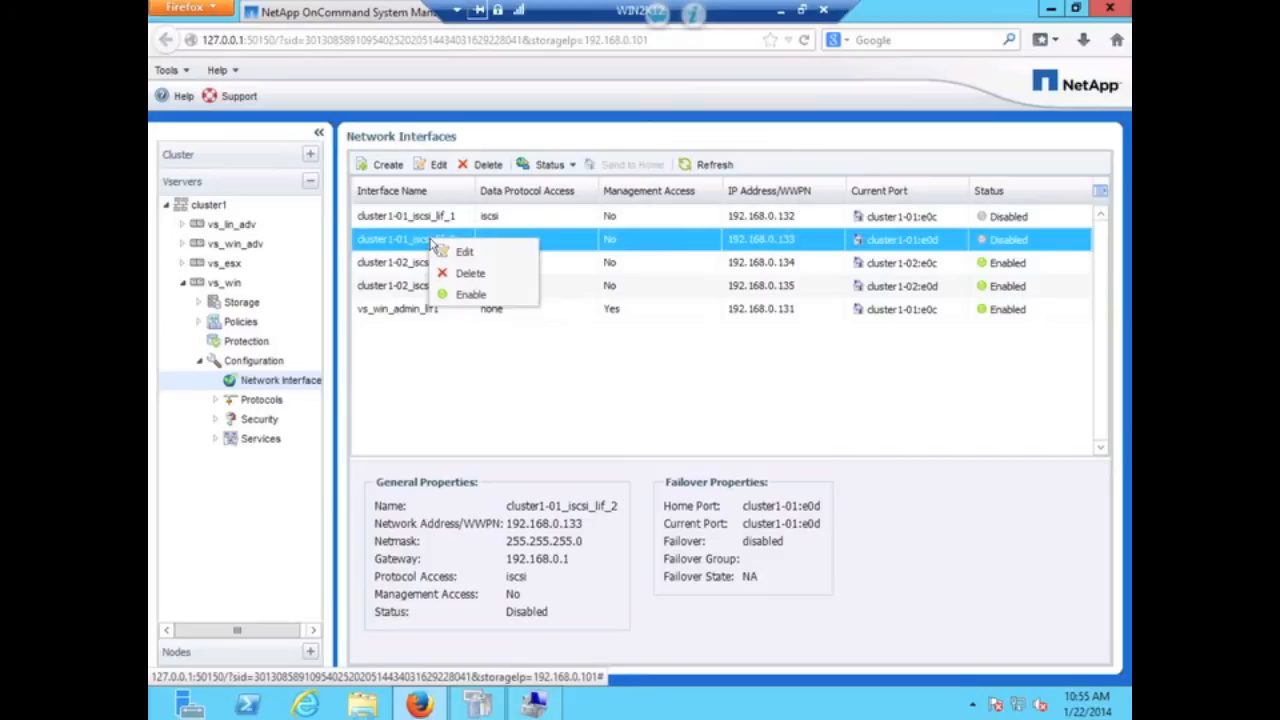
{"action": "left_click", "coordinate": [460, 295]}
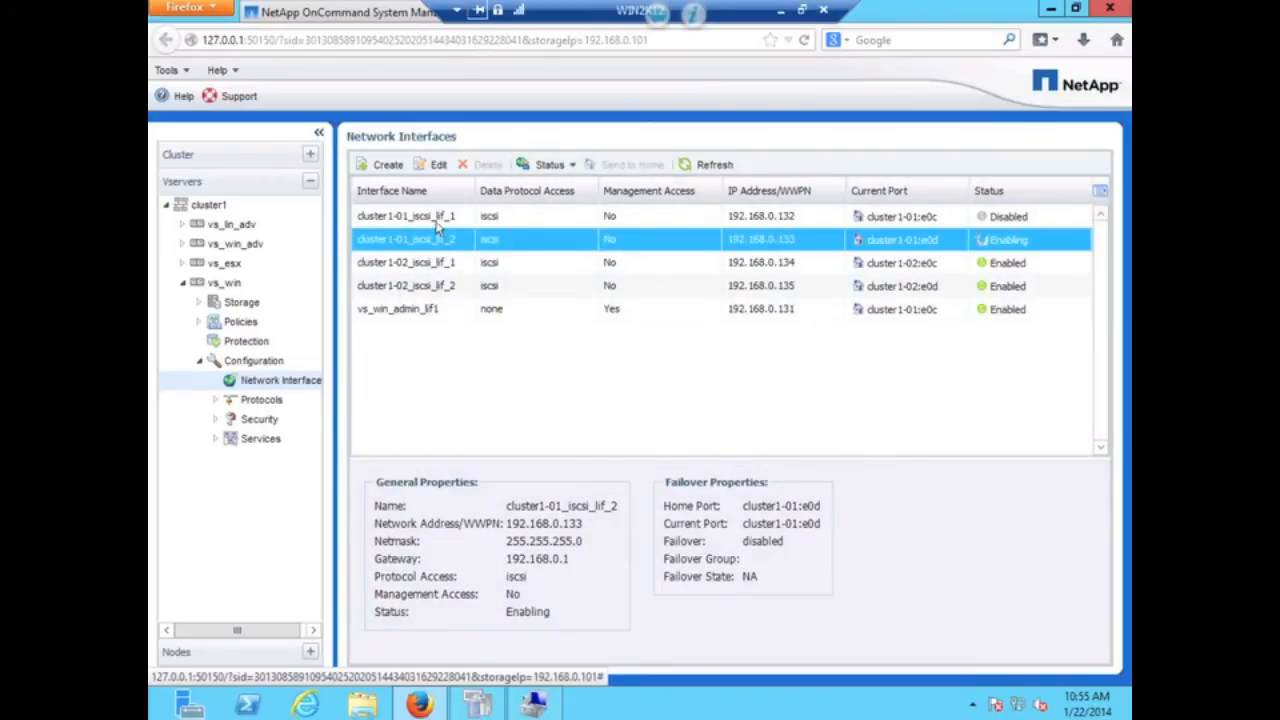
{"action": "right_click", "coordinate": [436, 226]}
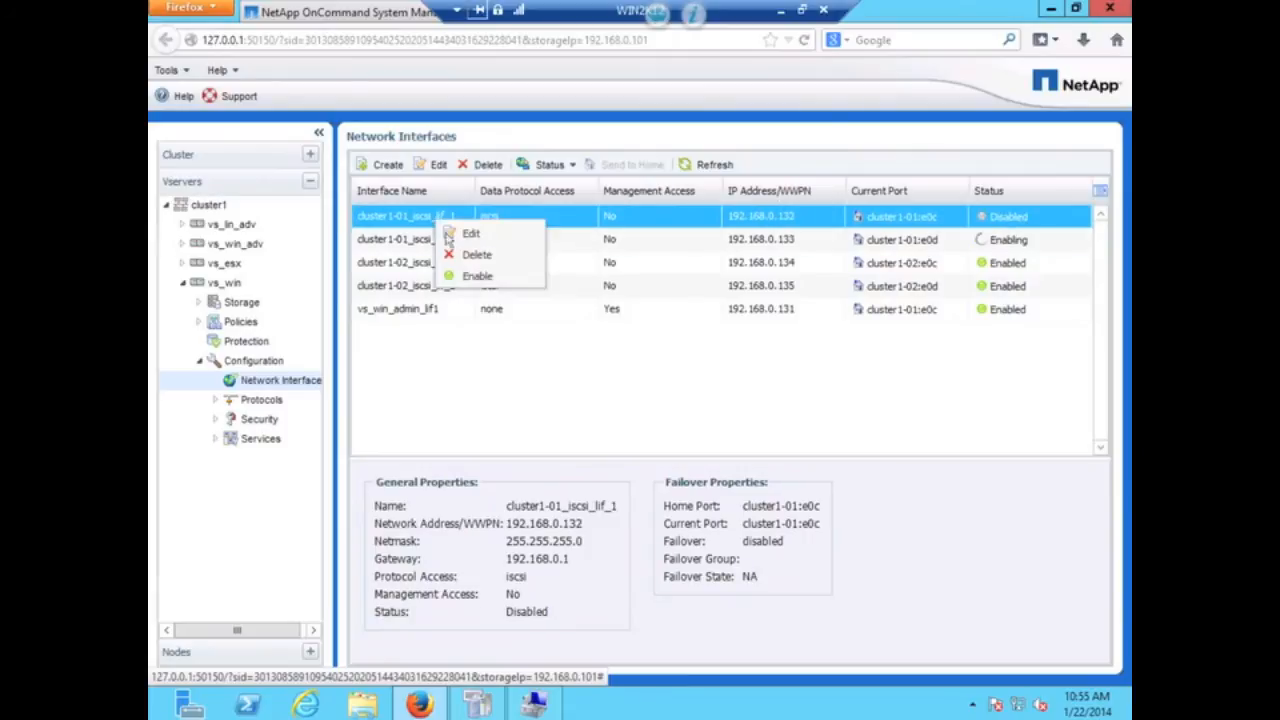
{"action": "left_click", "coordinate": [466, 278]}
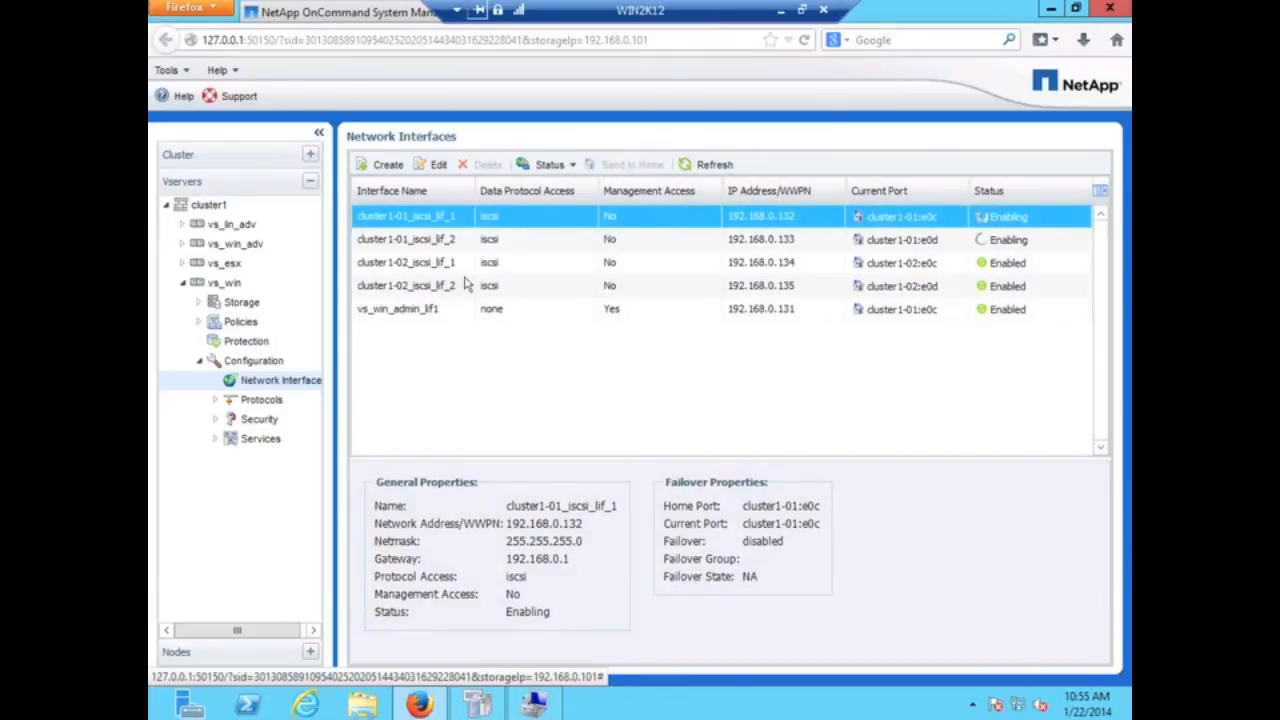
{"action": "left_click", "coordinate": [716, 166]}
{"action": "left_click", "coordinate": [536, 706]}
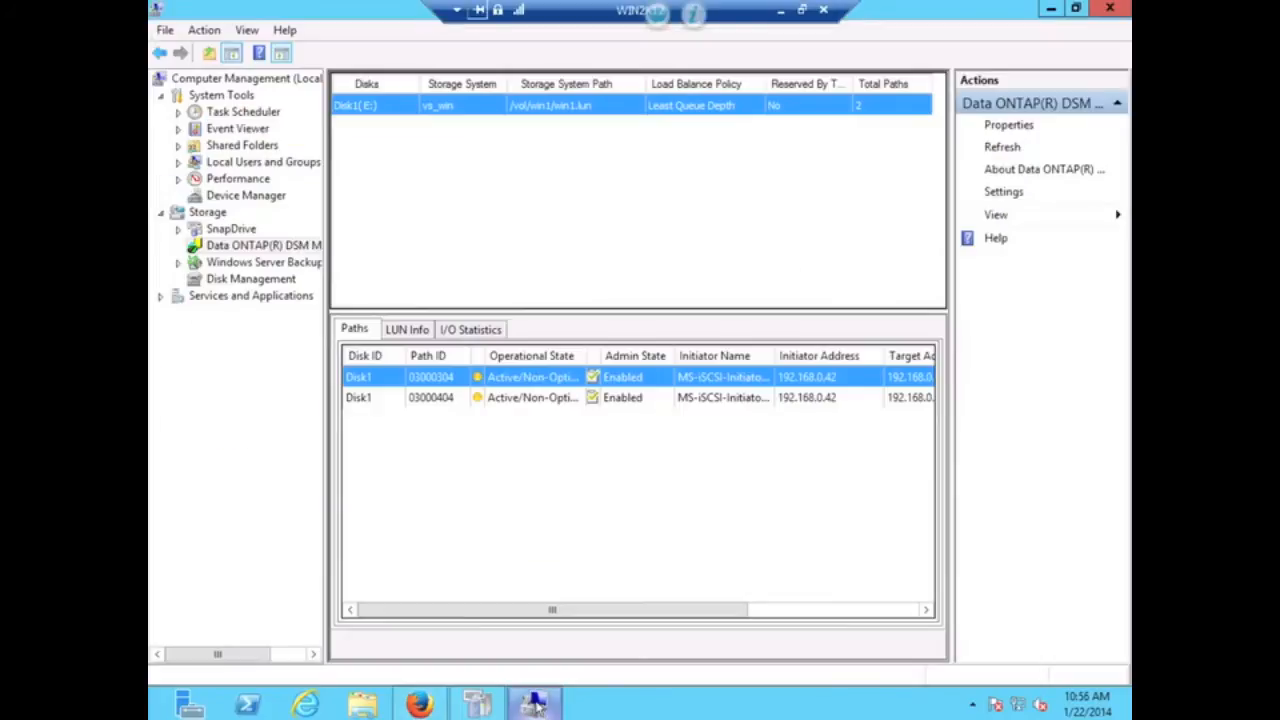
- Refresh the Data ONTAP DSM view so Disk1 (E:) lists four paths again, two Active/Optimized
{"action": "left_click", "coordinate": [258, 284]}
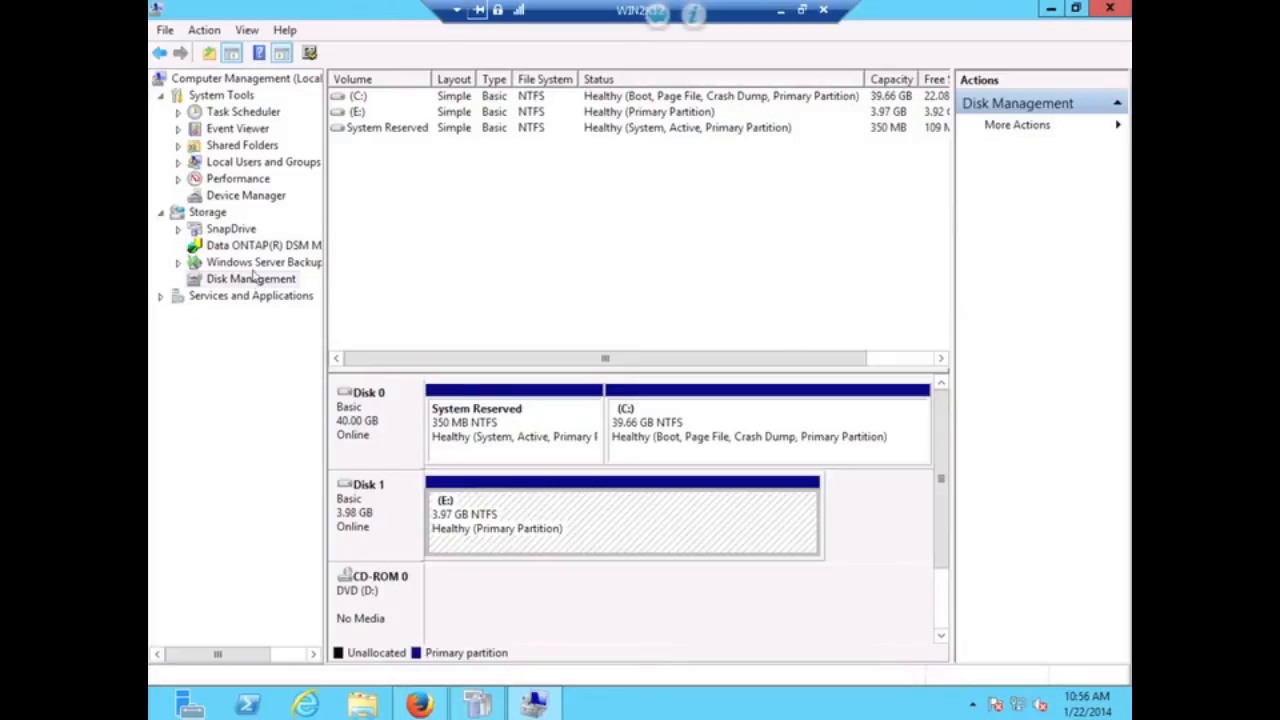
{"action": "left_click", "coordinate": [240, 250]}
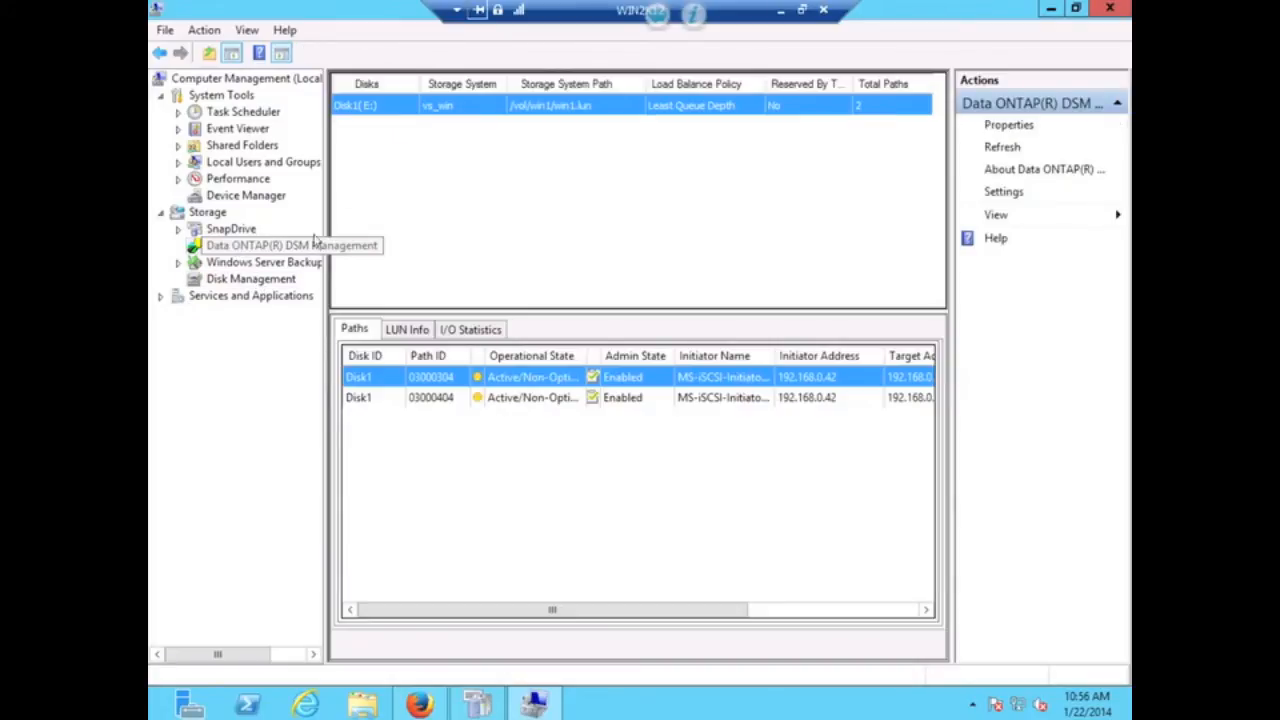
{"action": "left_click", "coordinate": [1004, 148]}
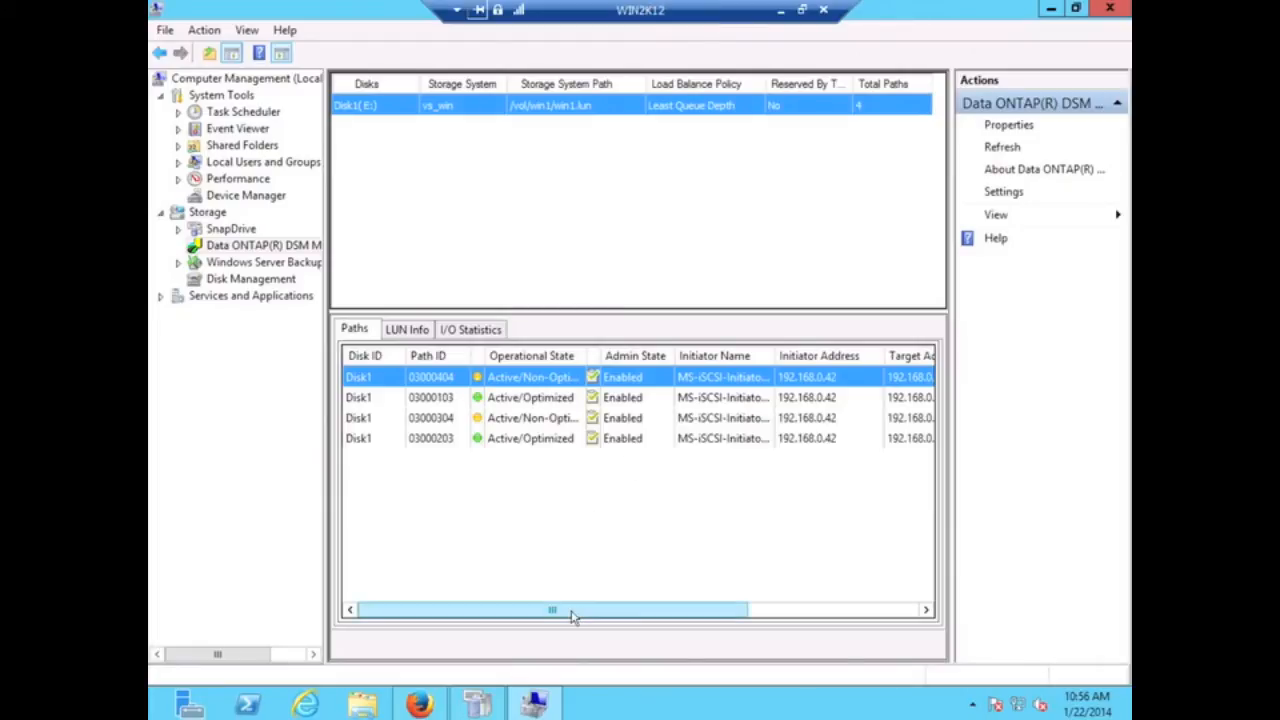
{"action": "left_click_drag", "start_coordinate": [571, 616], "coordinate": [474, 632]}
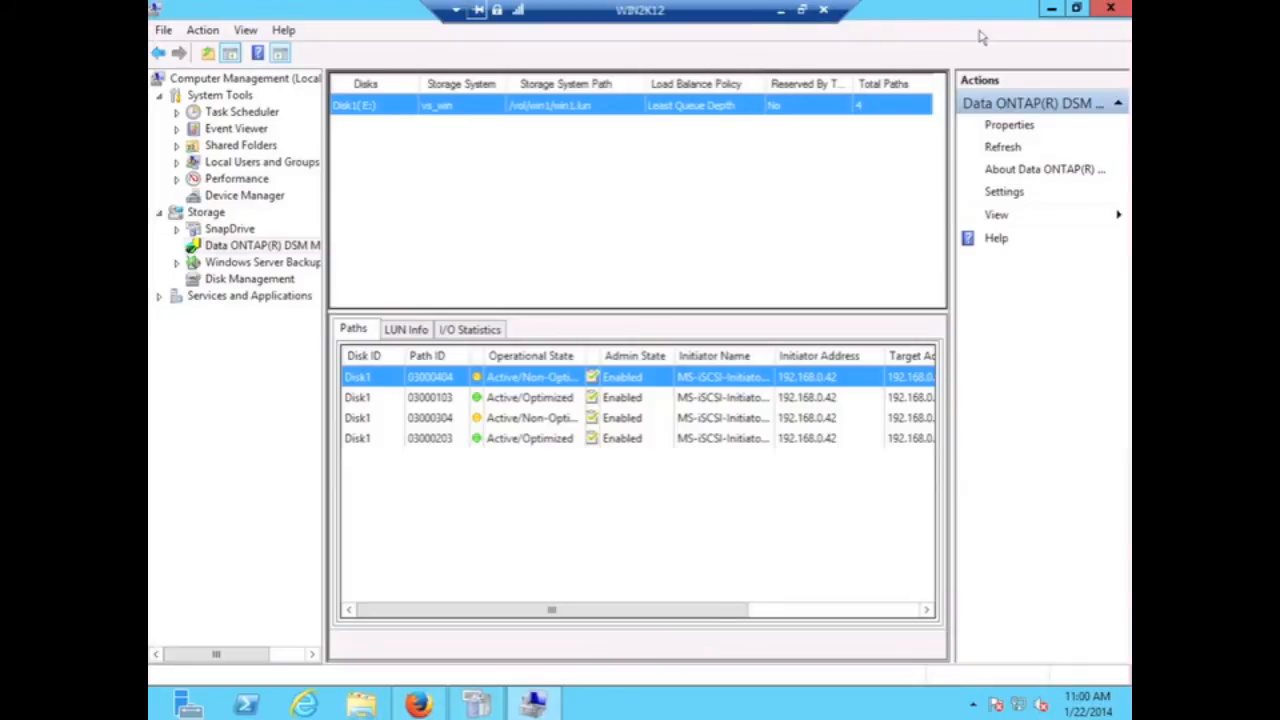
- In System Manager, list the volumes of vs_win and select win1
{"action": "left_click", "coordinate": [1053, 10]}
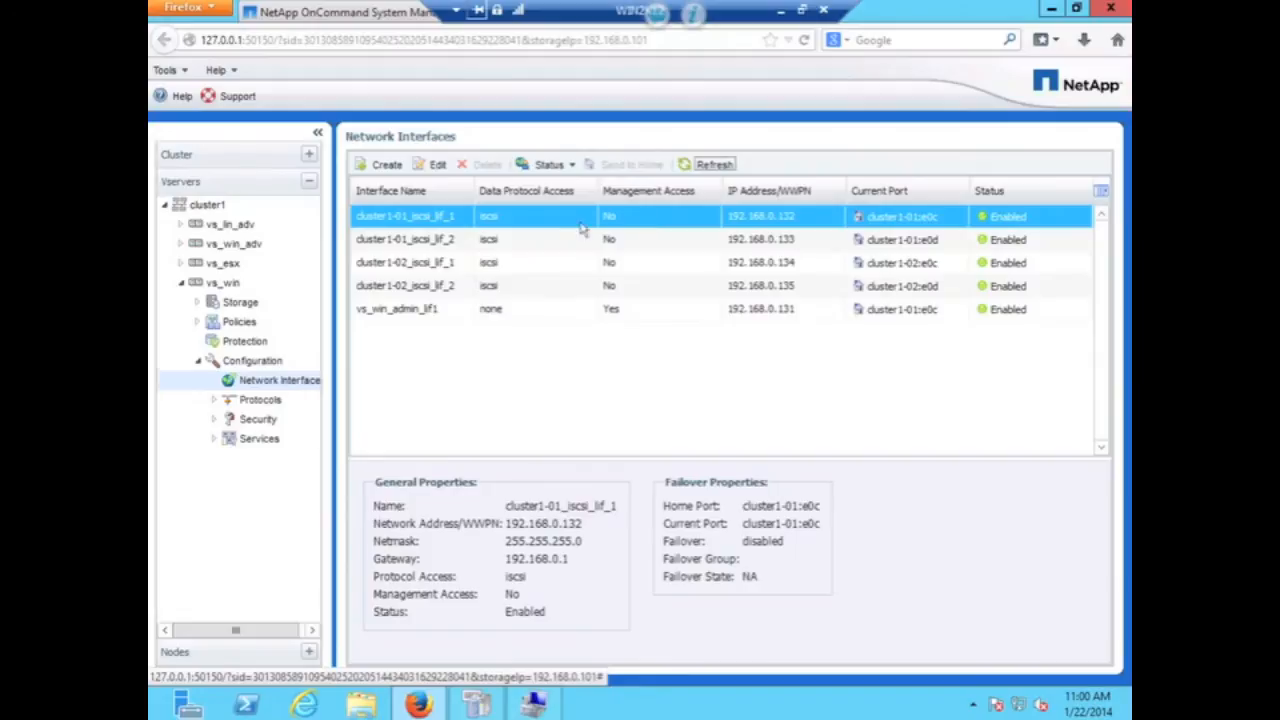
{"action": "left_click", "coordinate": [197, 304]}
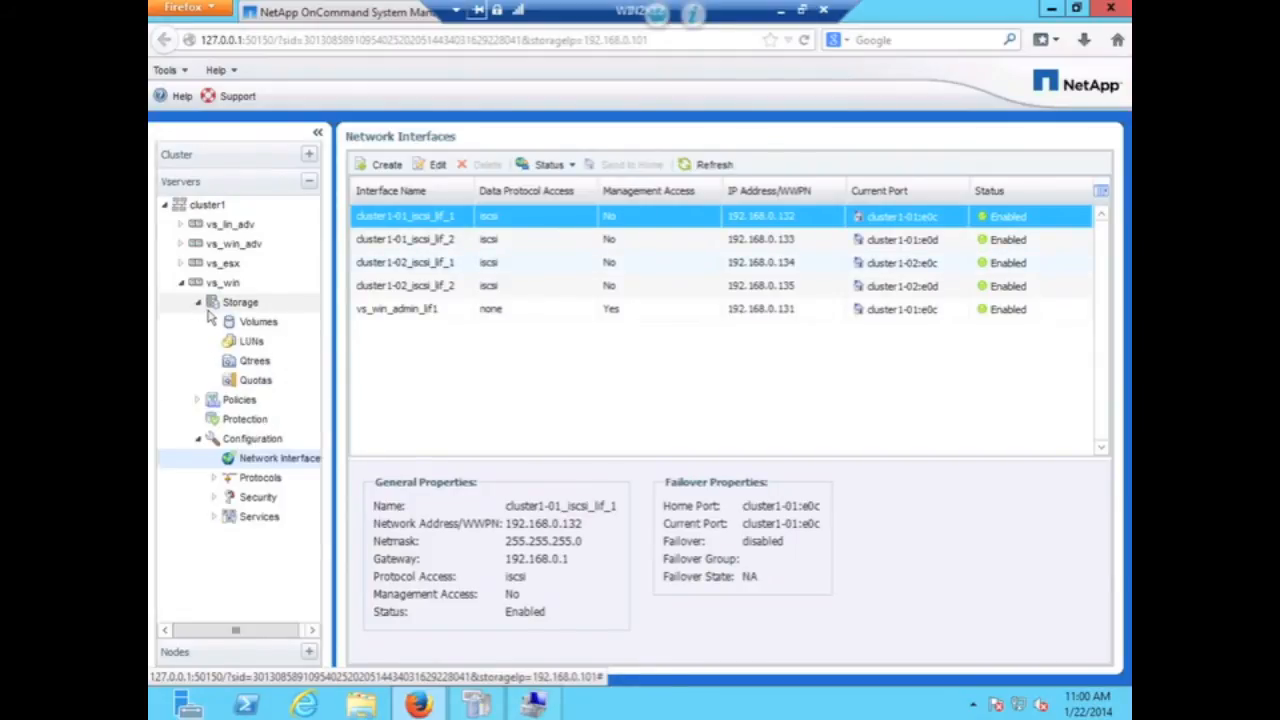
{"action": "left_click", "coordinate": [257, 322]}
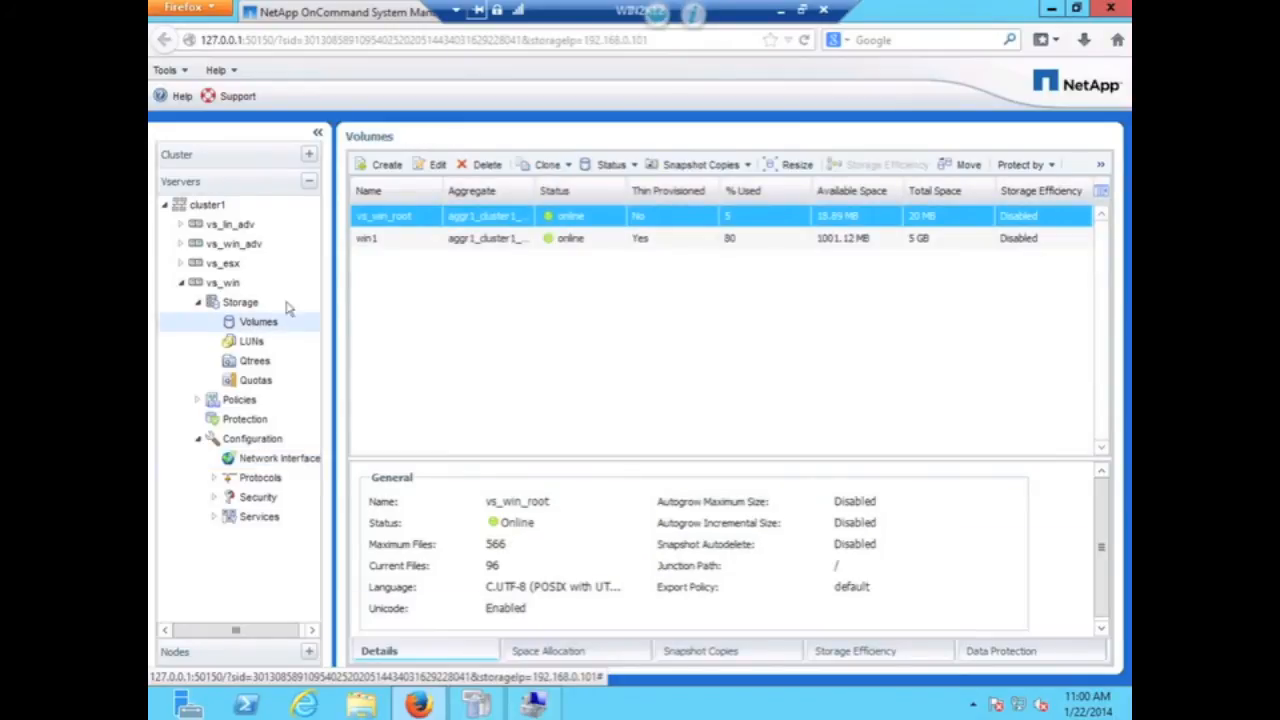
{"action": "left_click", "coordinate": [376, 241]}
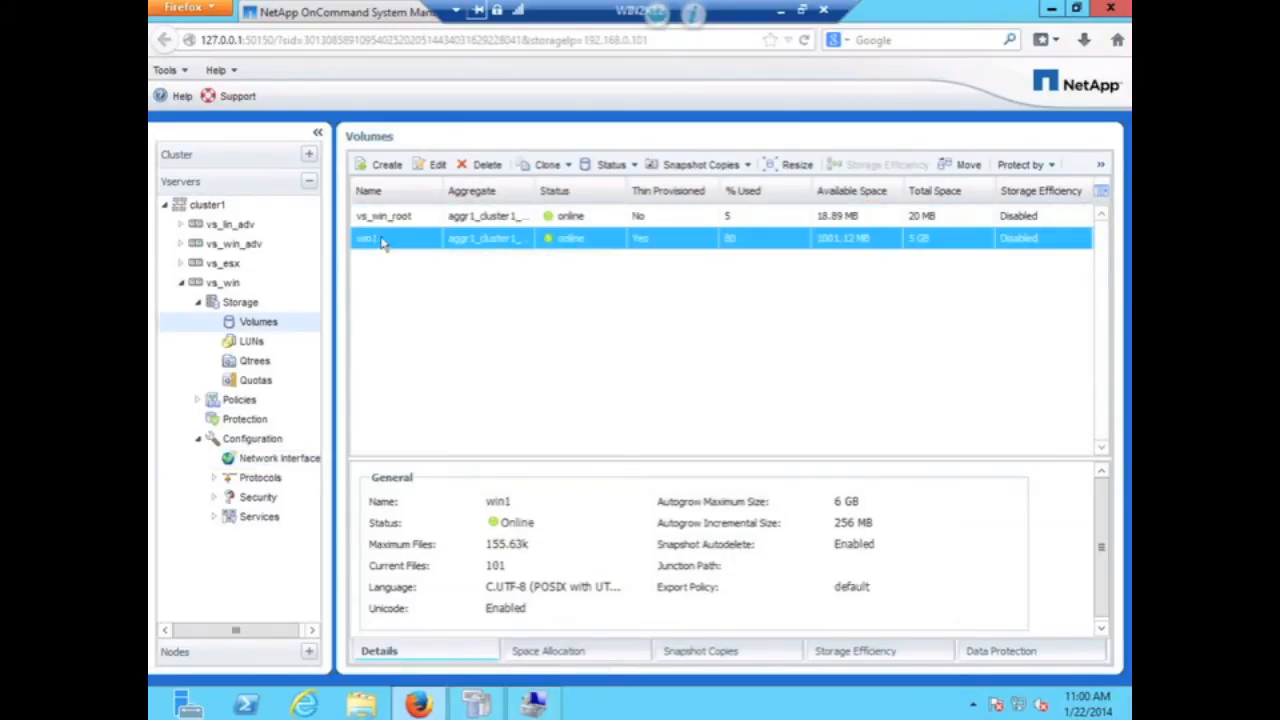
- Move win1 to aggregate aggr1_cluster1_02, confirming and acknowledging the host performance warning
{"action": "left_click", "coordinate": [965, 168]}
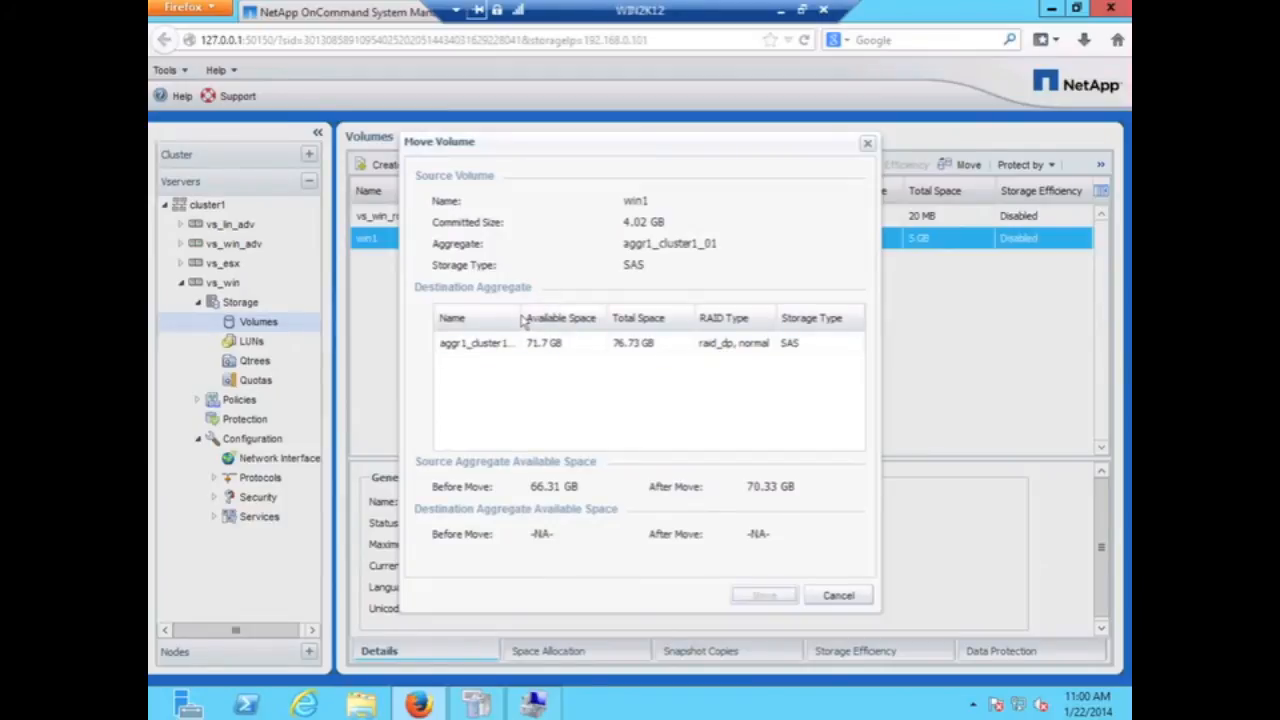
{"action": "left_click_drag", "start_coordinate": [516, 317], "coordinate": [563, 317]}
{"action": "left_click", "coordinate": [490, 350]}
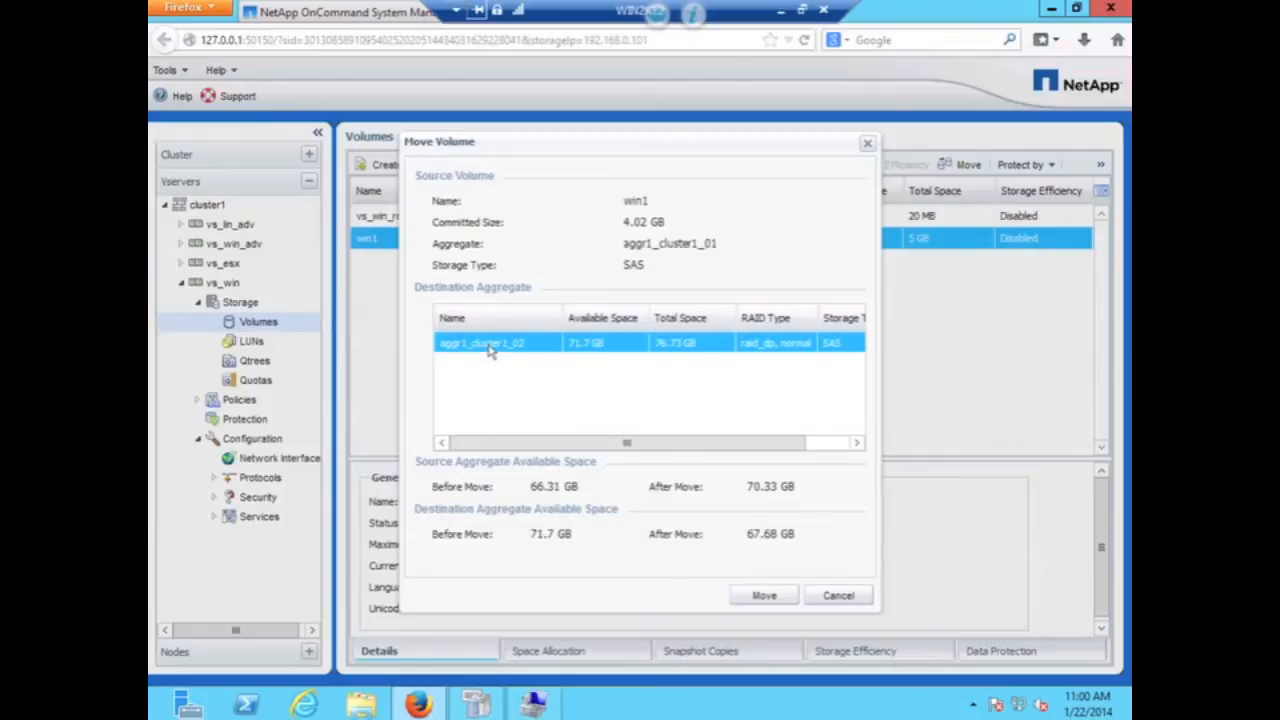
{"action": "left_click", "coordinate": [768, 596]}
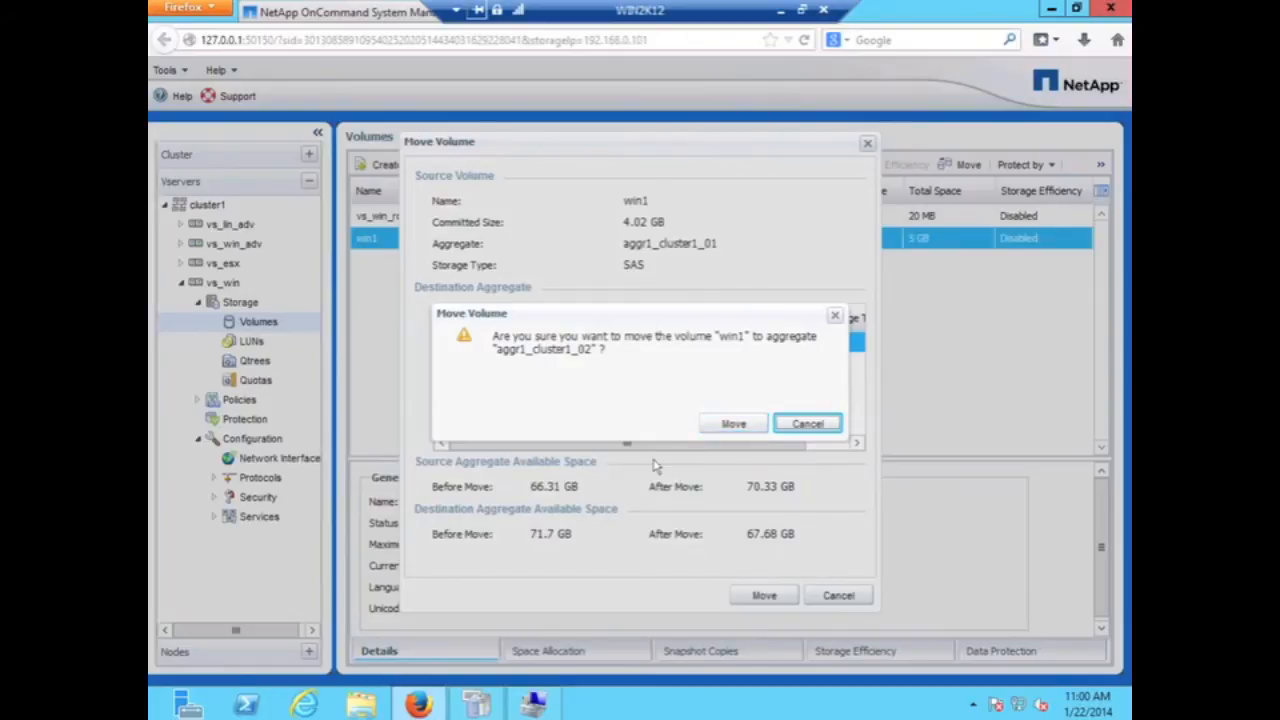
{"action": "left_click", "coordinate": [732, 424]}
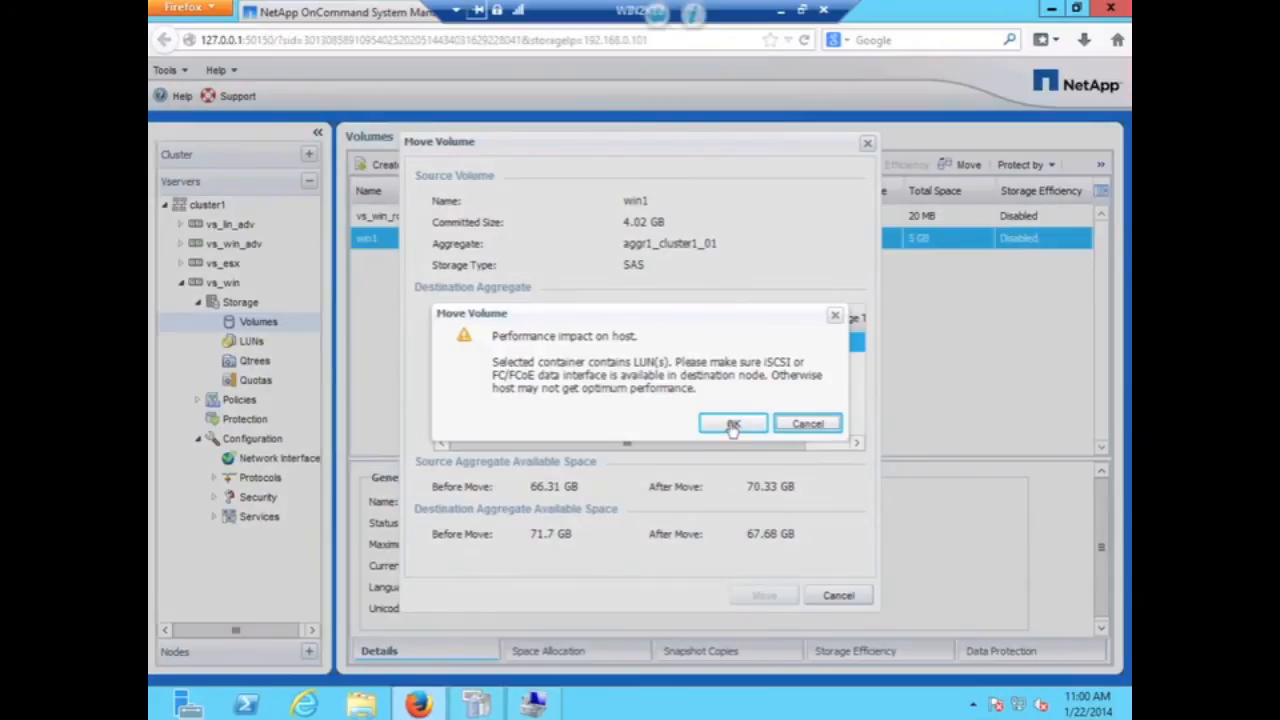
{"action": "left_click", "coordinate": [732, 424]}
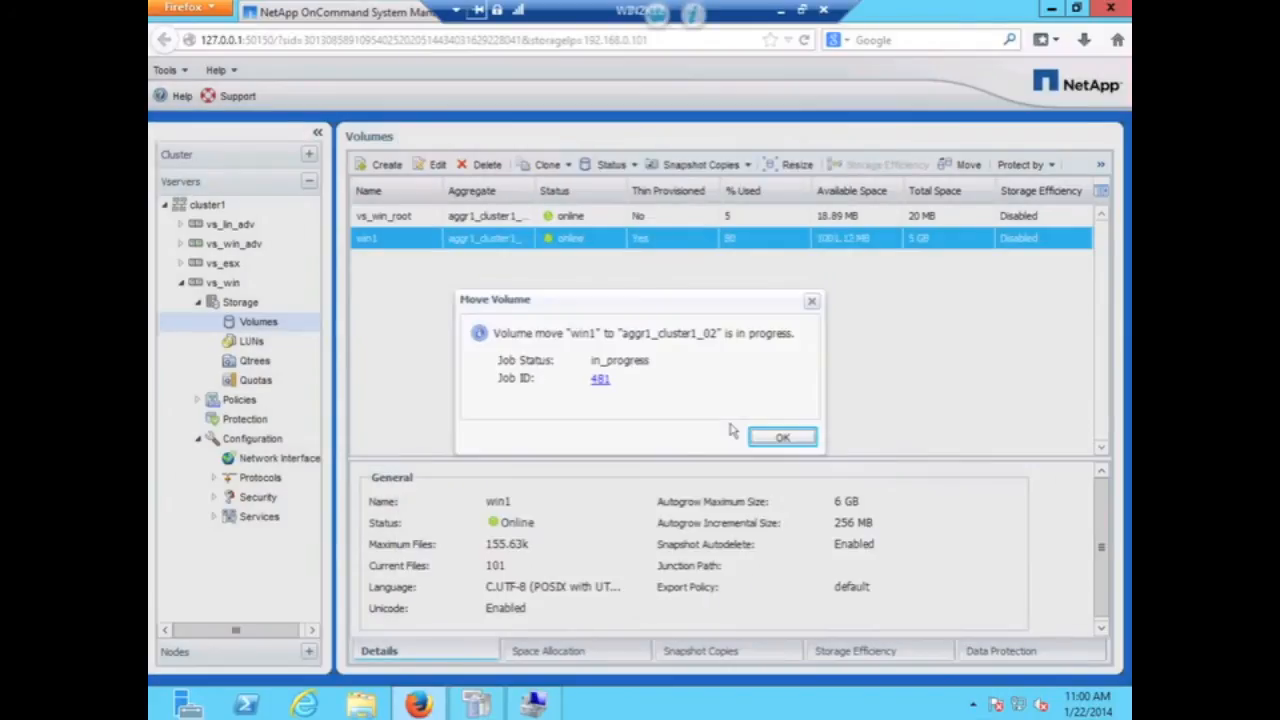
- Open job 481 in Current Jobs and refresh repeatedly to track the volume move's progress
{"action": "left_click", "coordinate": [600, 381]}
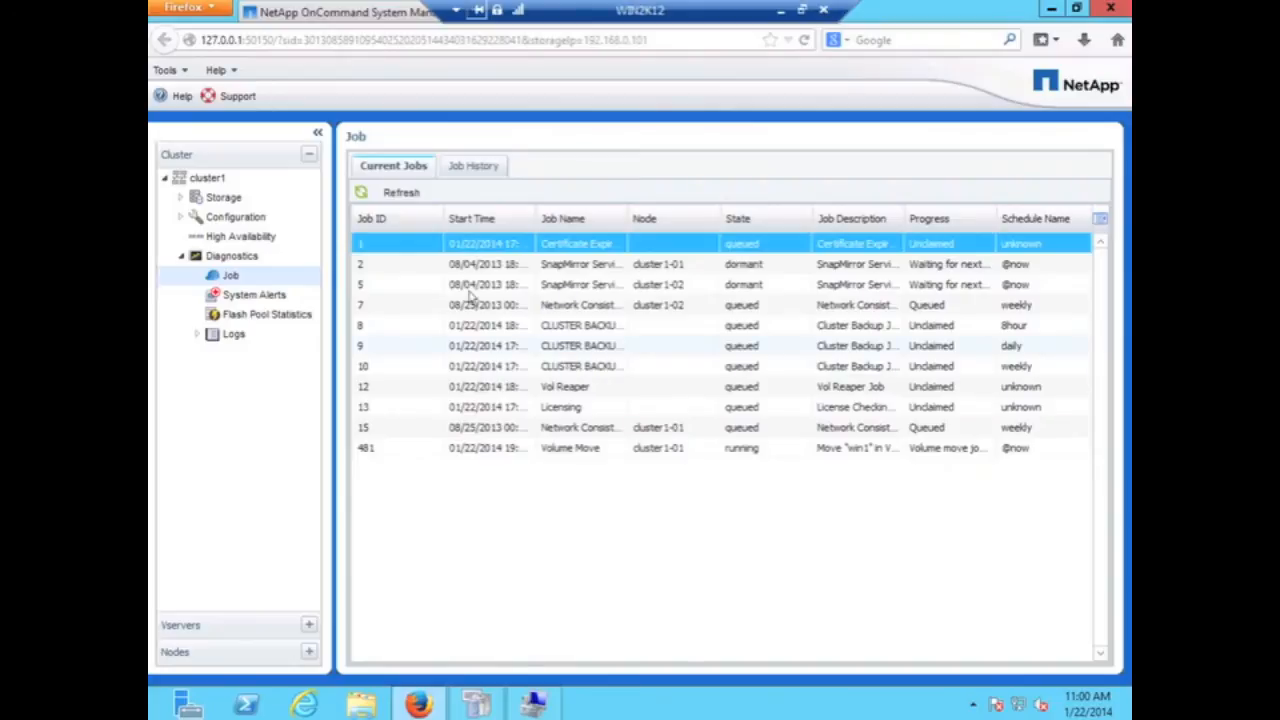
{"action": "left_click", "coordinate": [386, 194]}
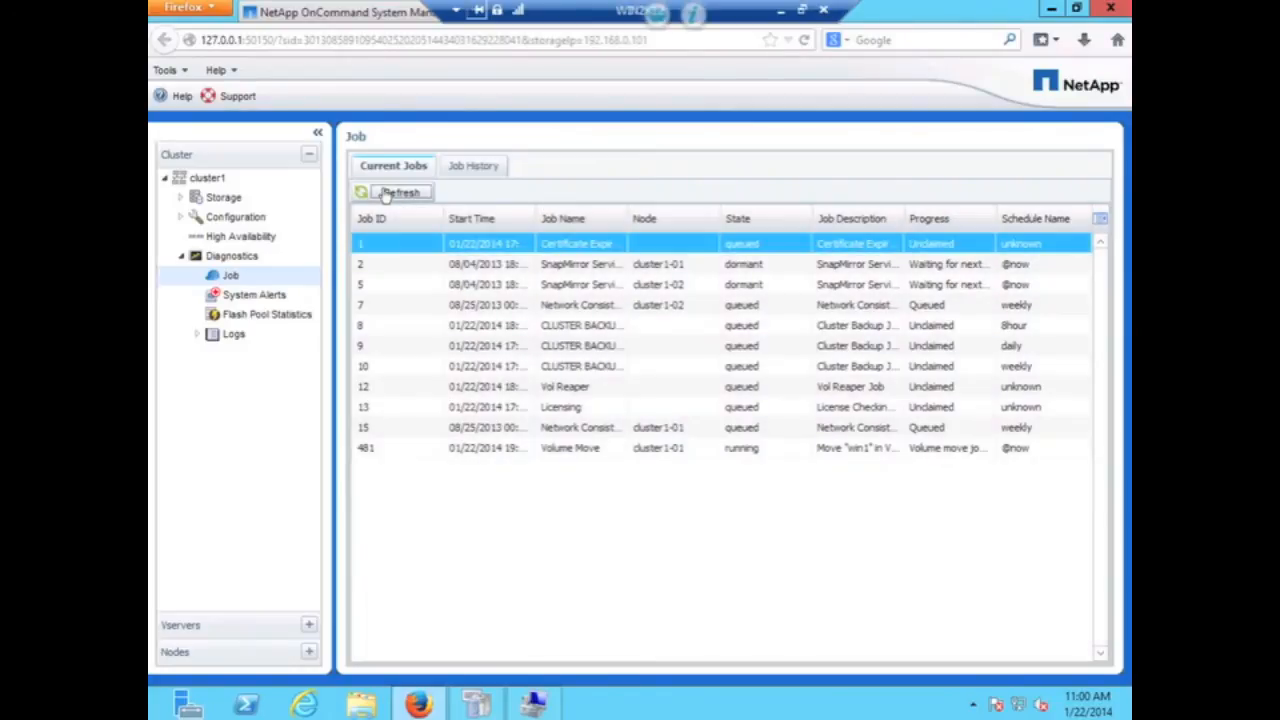
{"action": "left_click", "coordinate": [386, 194]}
{"action": "left_click", "coordinate": [386, 194]}
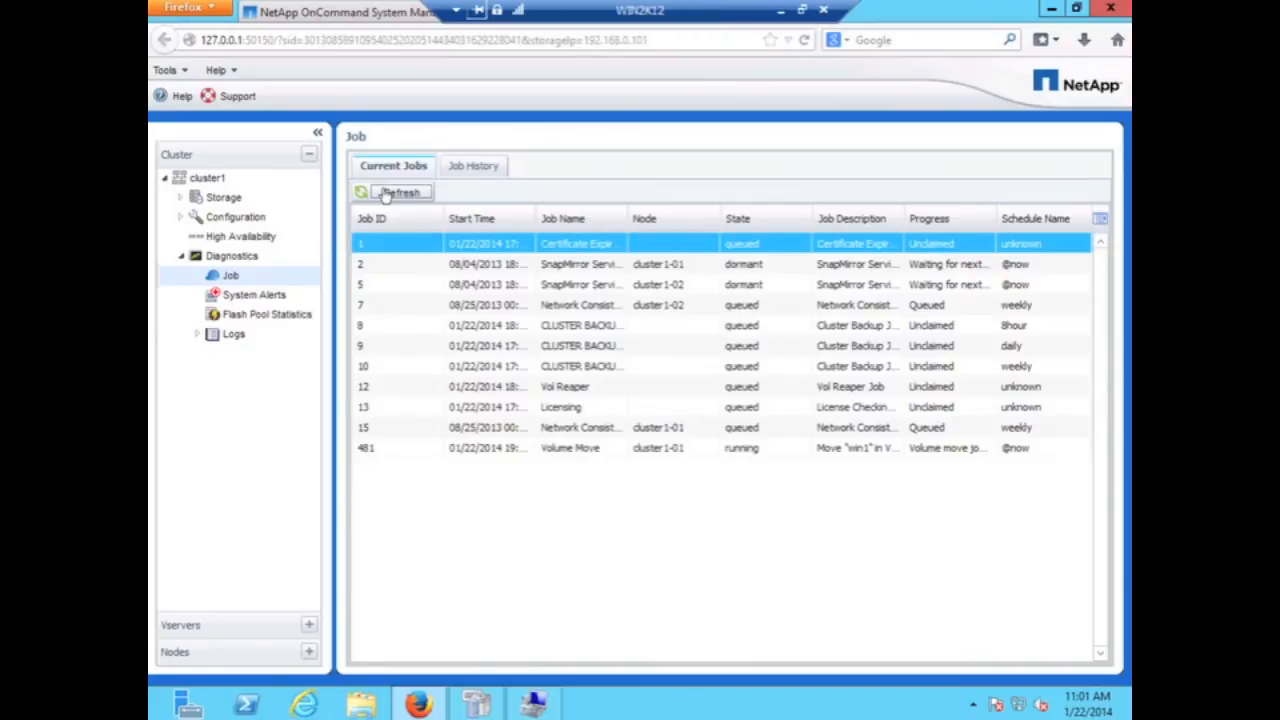
{"action": "left_click", "coordinate": [386, 194]}
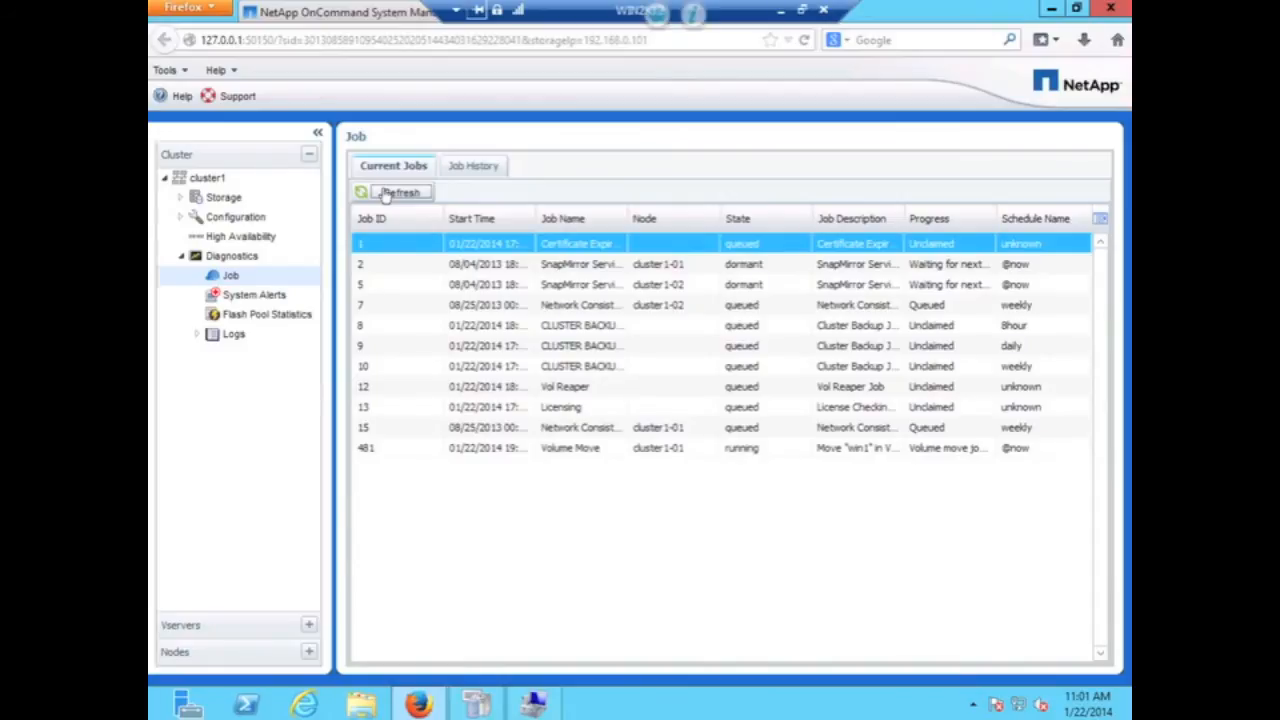
{"action": "left_click", "coordinate": [386, 195]}
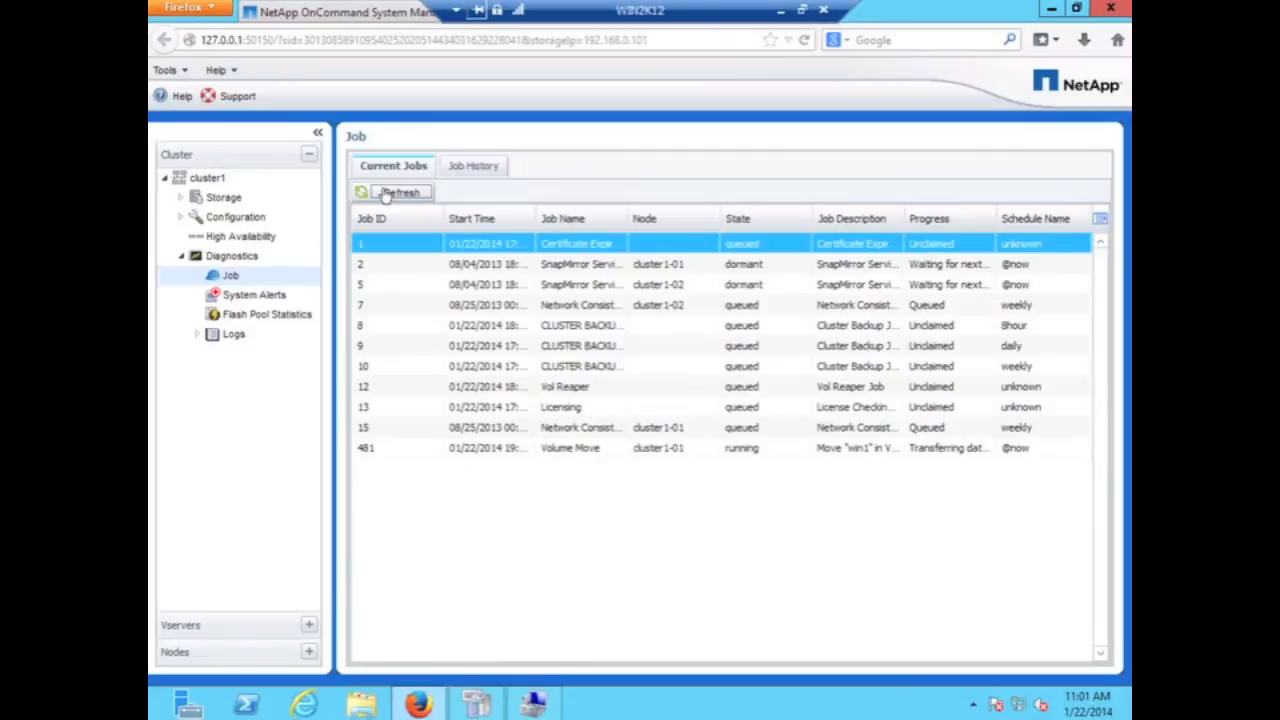
{"action": "left_click", "coordinate": [386, 195]}
{"action": "left_click", "coordinate": [386, 195]}
{"action": "left_click", "coordinate": [386, 195]}
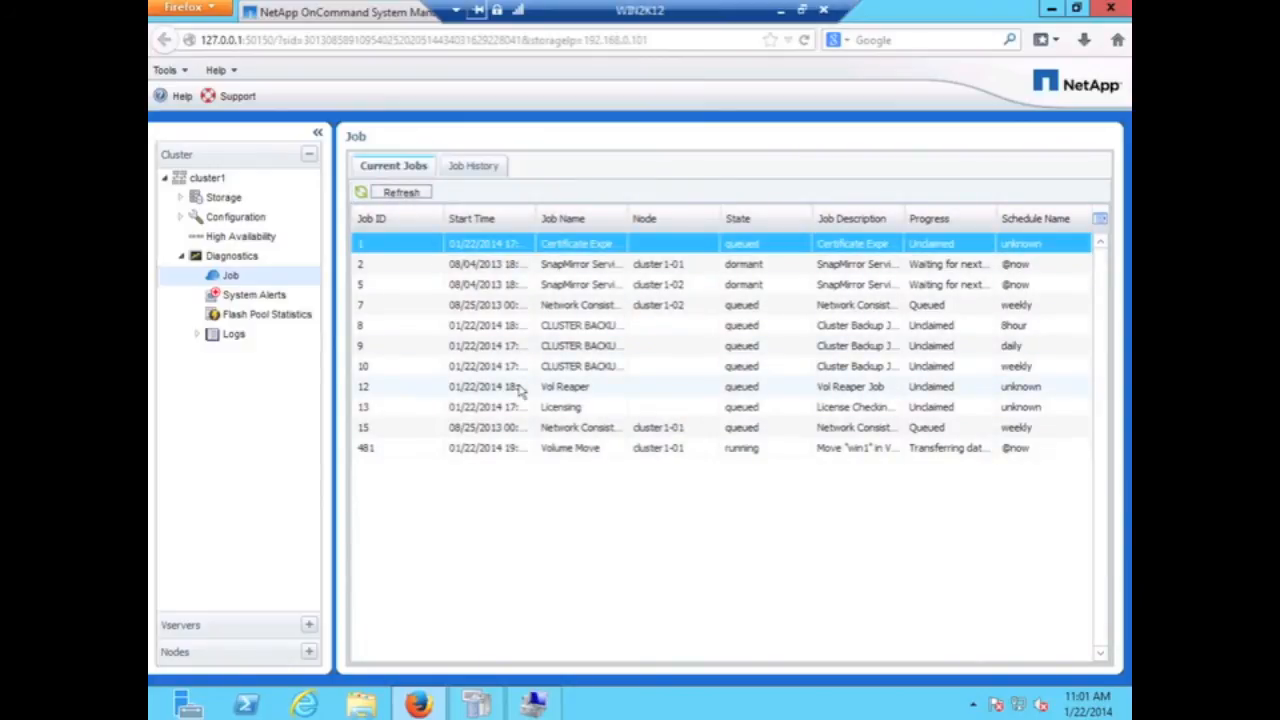
- Keep refreshing until job 481 reports success, then minimize Firefox
{"action": "left_click", "coordinate": [386, 196]}
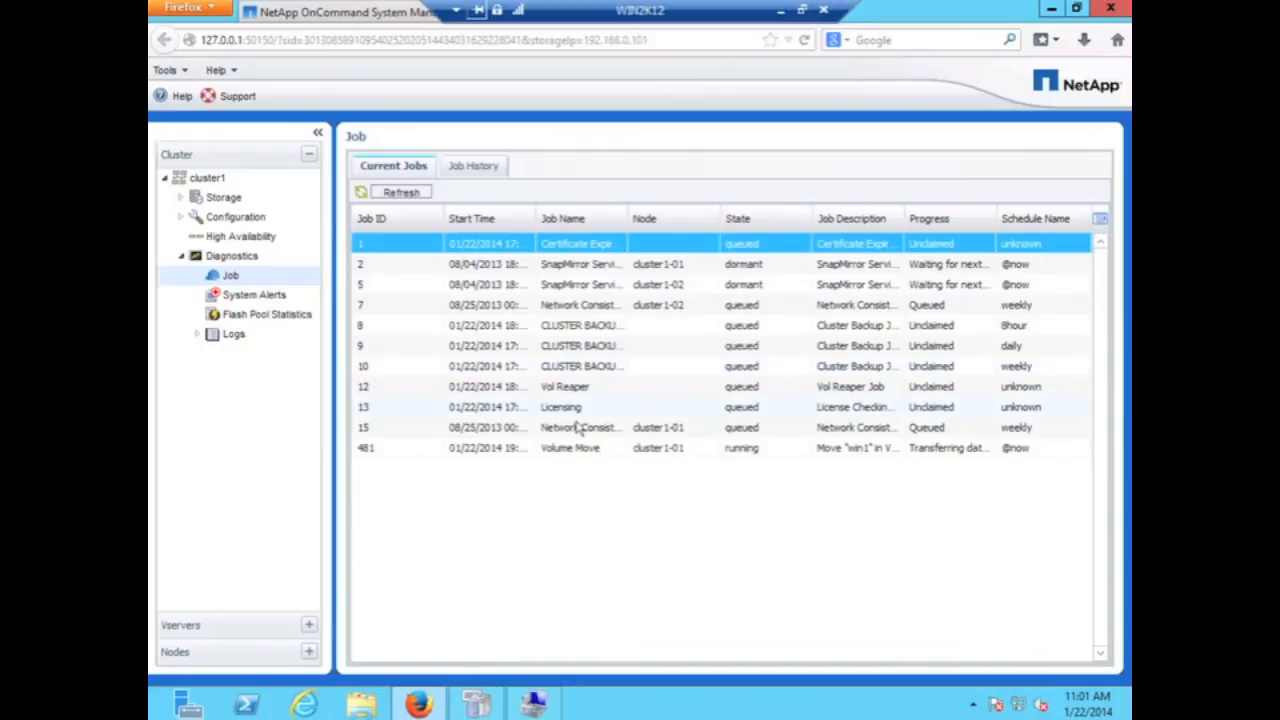
{"action": "left_click", "coordinate": [403, 192]}
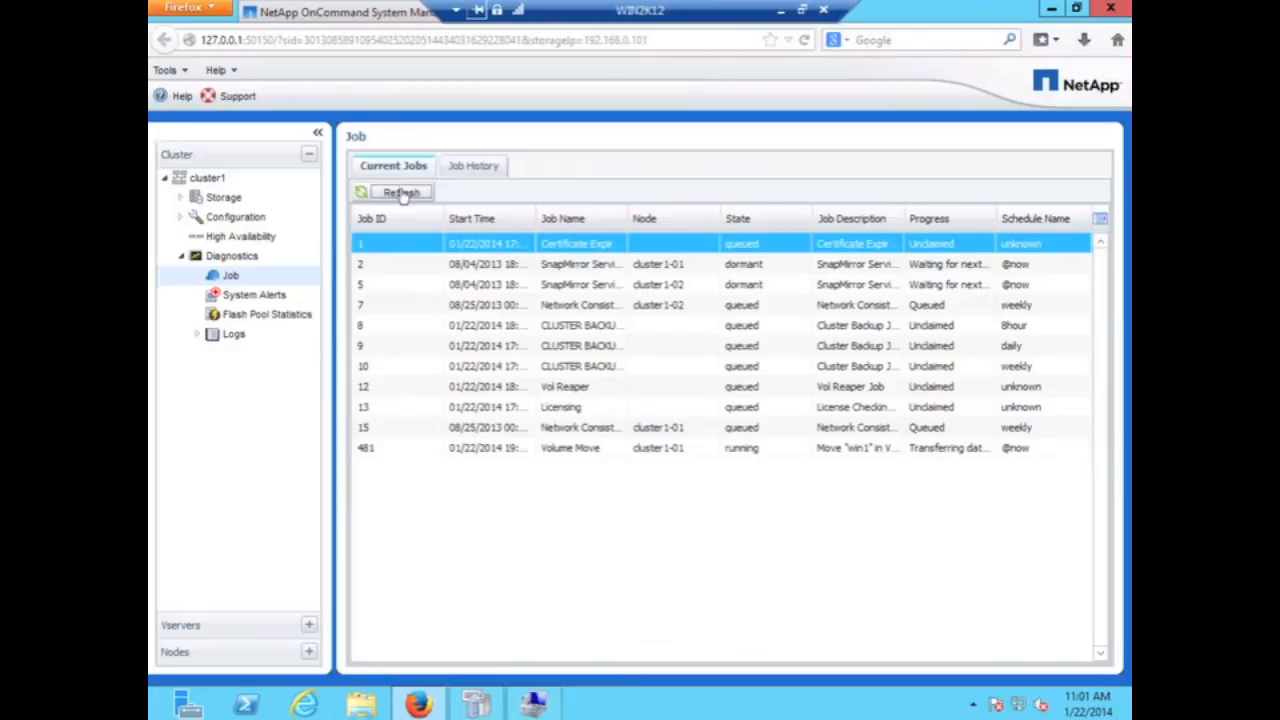
{"action": "left_click", "coordinate": [404, 197]}
{"action": "left_click", "coordinate": [401, 193]}
{"action": "left_click", "coordinate": [401, 193]}
{"action": "left_click", "coordinate": [401, 193]}
{"action": "left_click", "coordinate": [401, 193]}
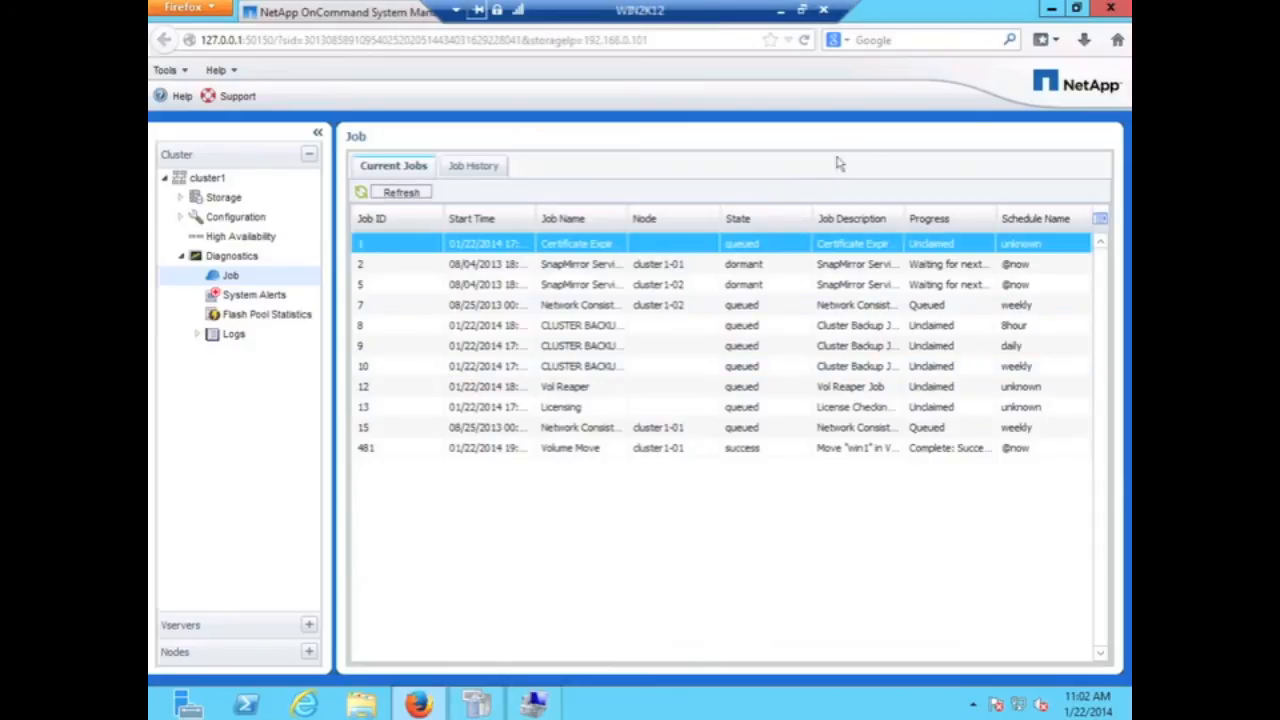
{"action": "left_click", "coordinate": [1051, 9]}
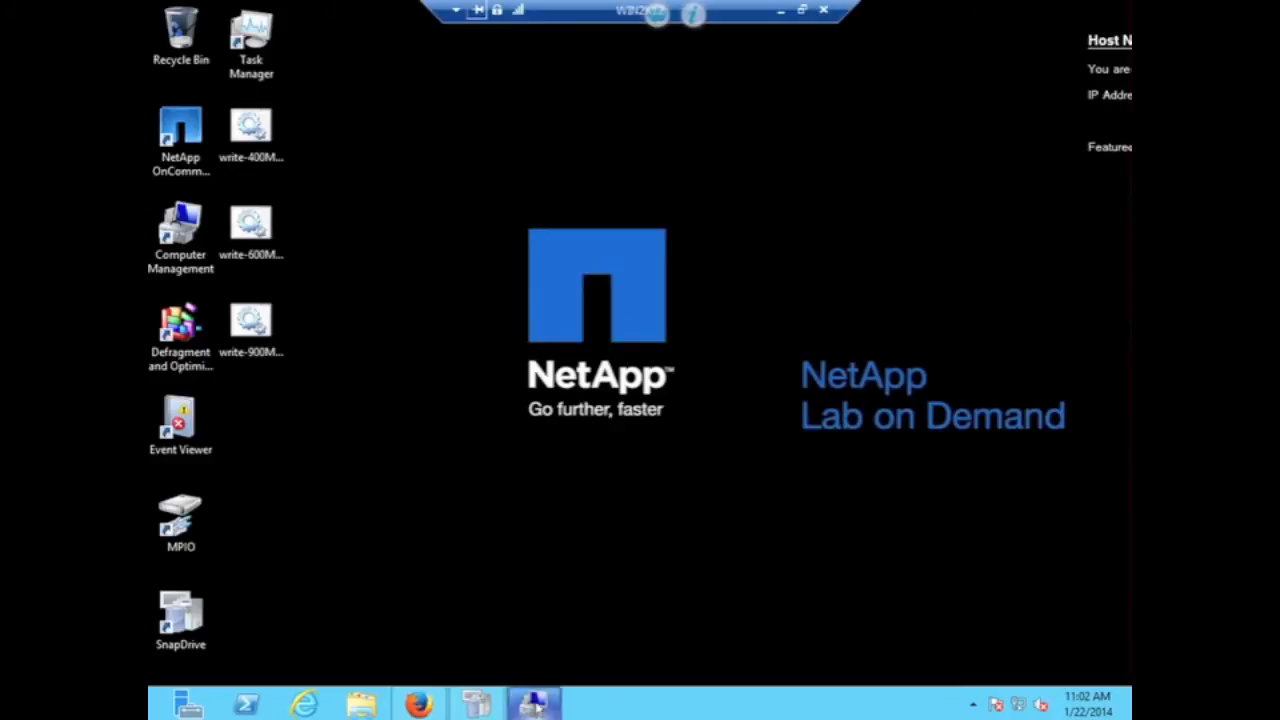
- Refresh the DSM paths in Computer Management so paths 03000404 and 03000304 show Active/Optimized
{"action": "left_click", "coordinate": [533, 705]}
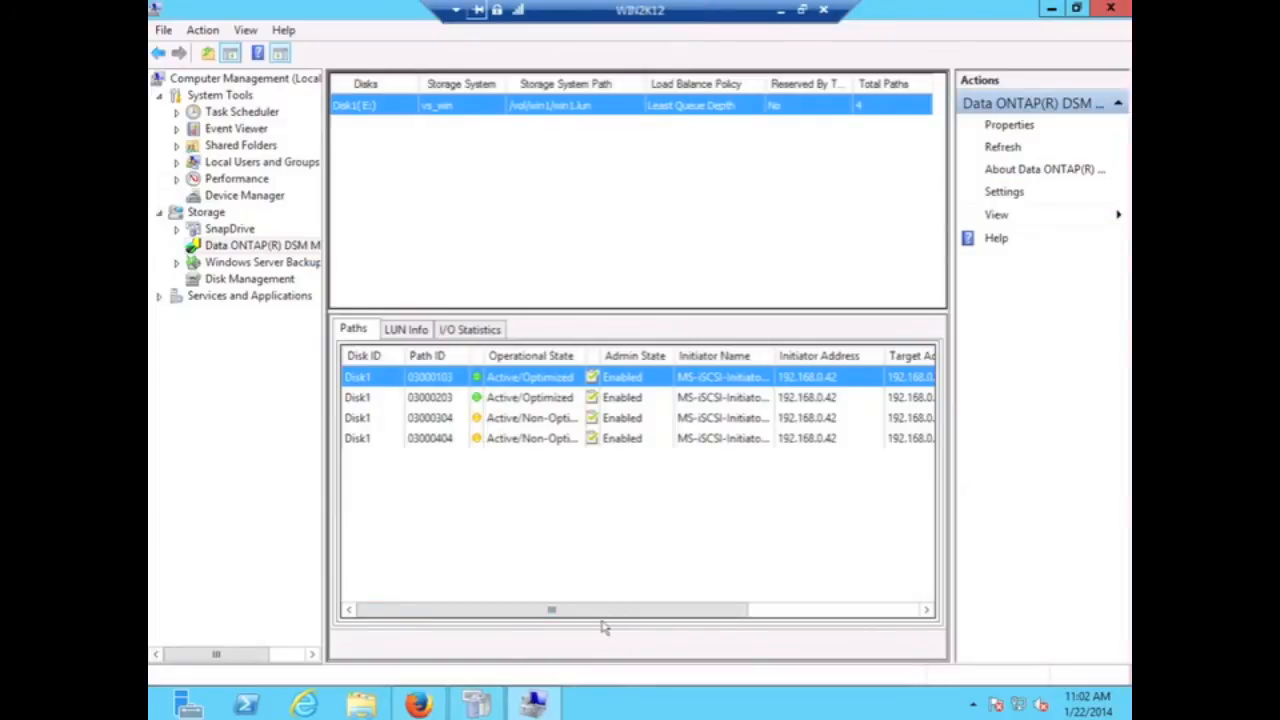
{"action": "left_click_drag", "start_coordinate": [628, 611], "coordinate": [546, 617]}
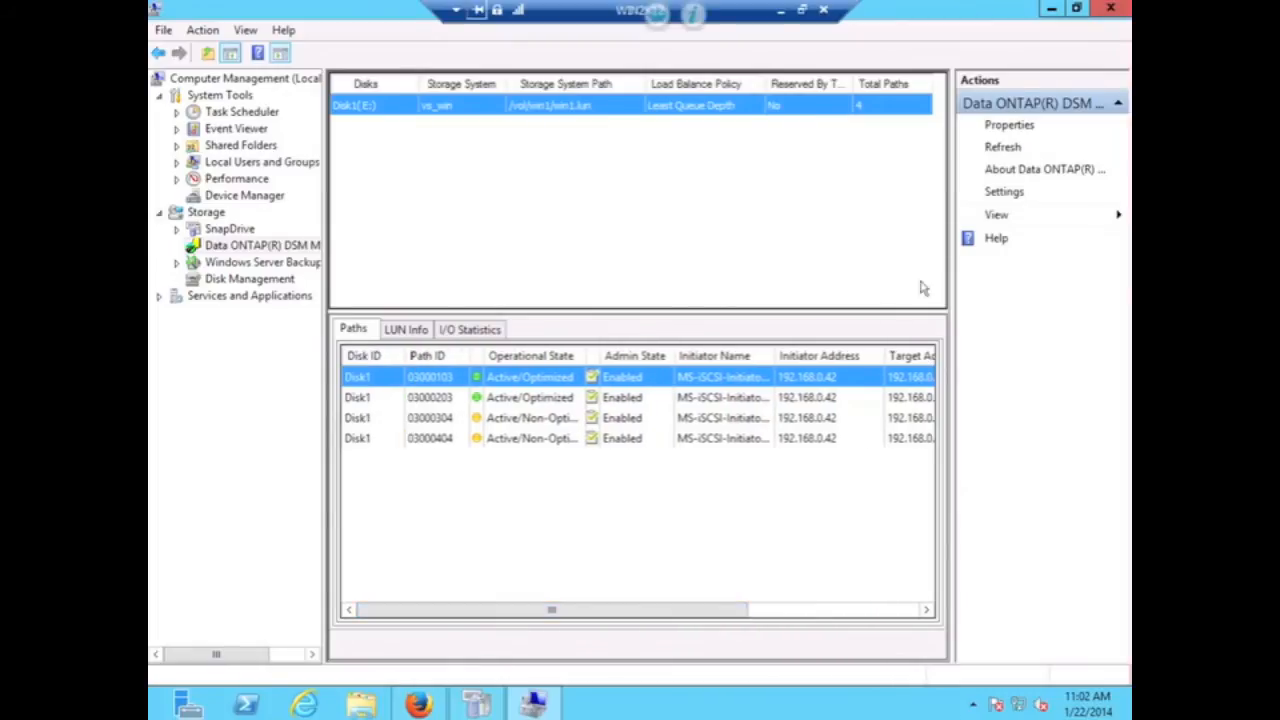
{"action": "left_click", "coordinate": [999, 148]}
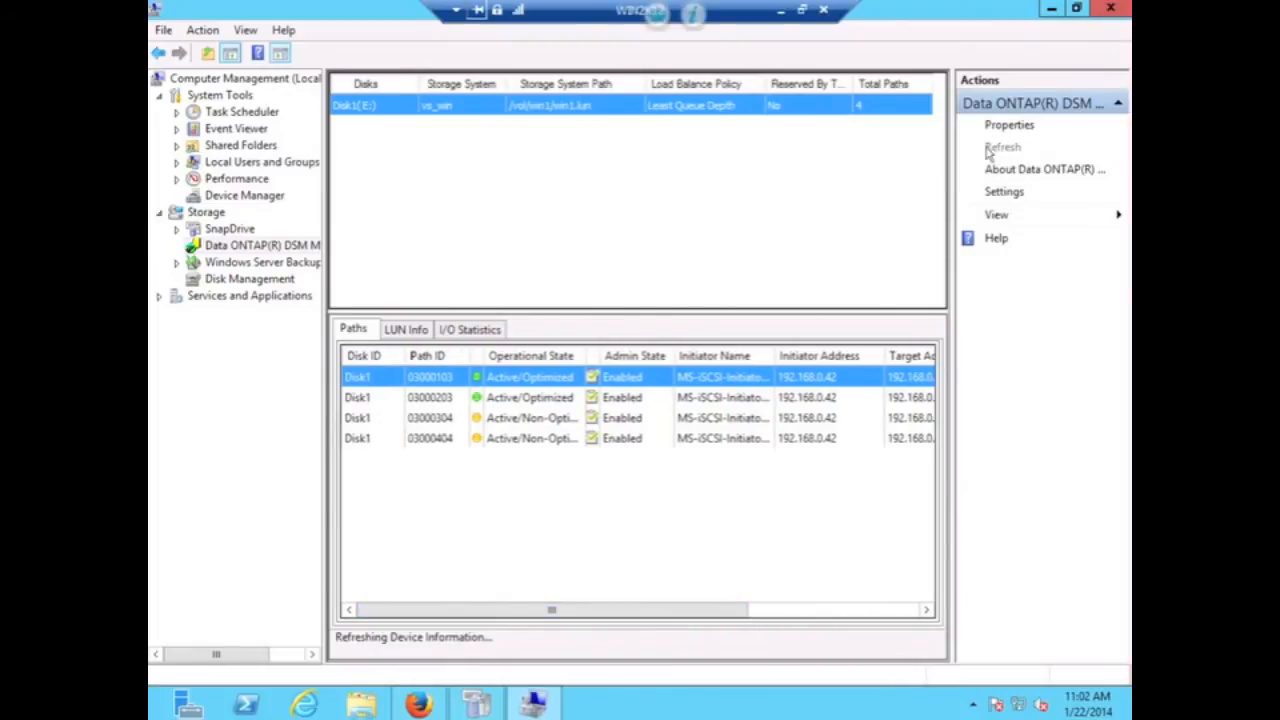
{"action": "left_click", "coordinate": [215, 279]}
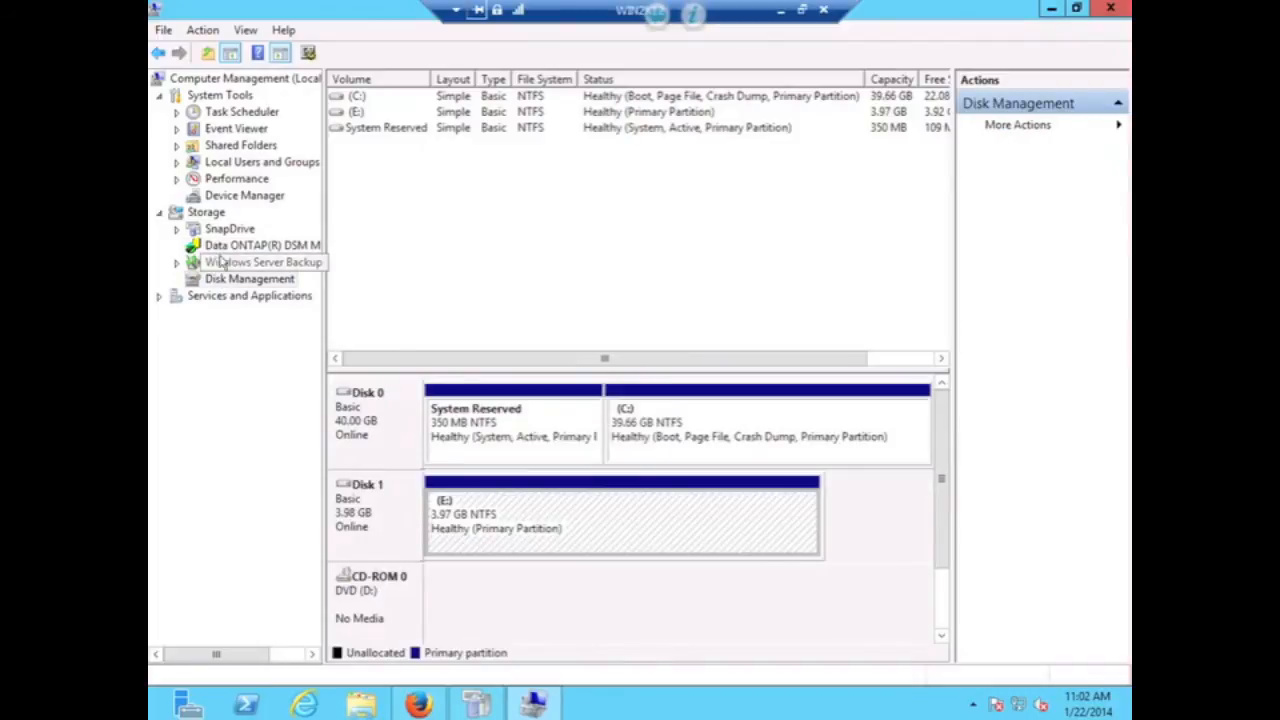
{"action": "left_click", "coordinate": [228, 246]}
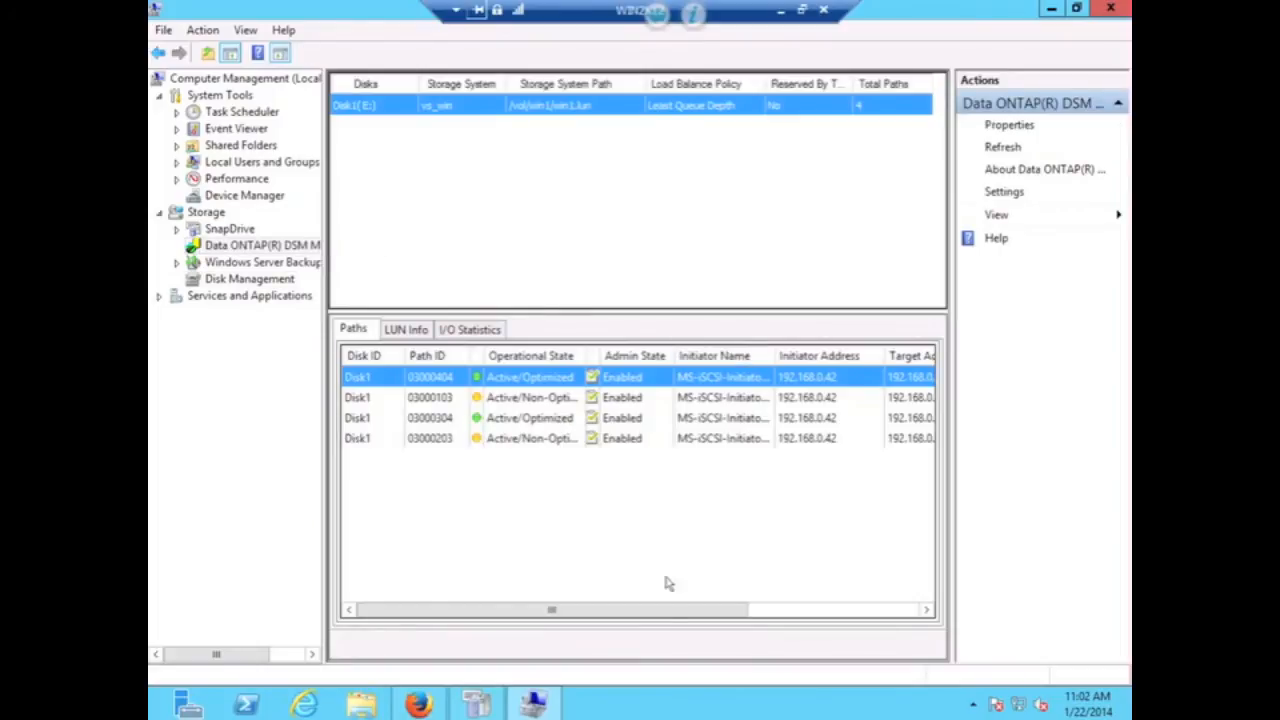
{"action": "left_click_drag", "start_coordinate": [662, 609], "coordinate": [733, 609]}
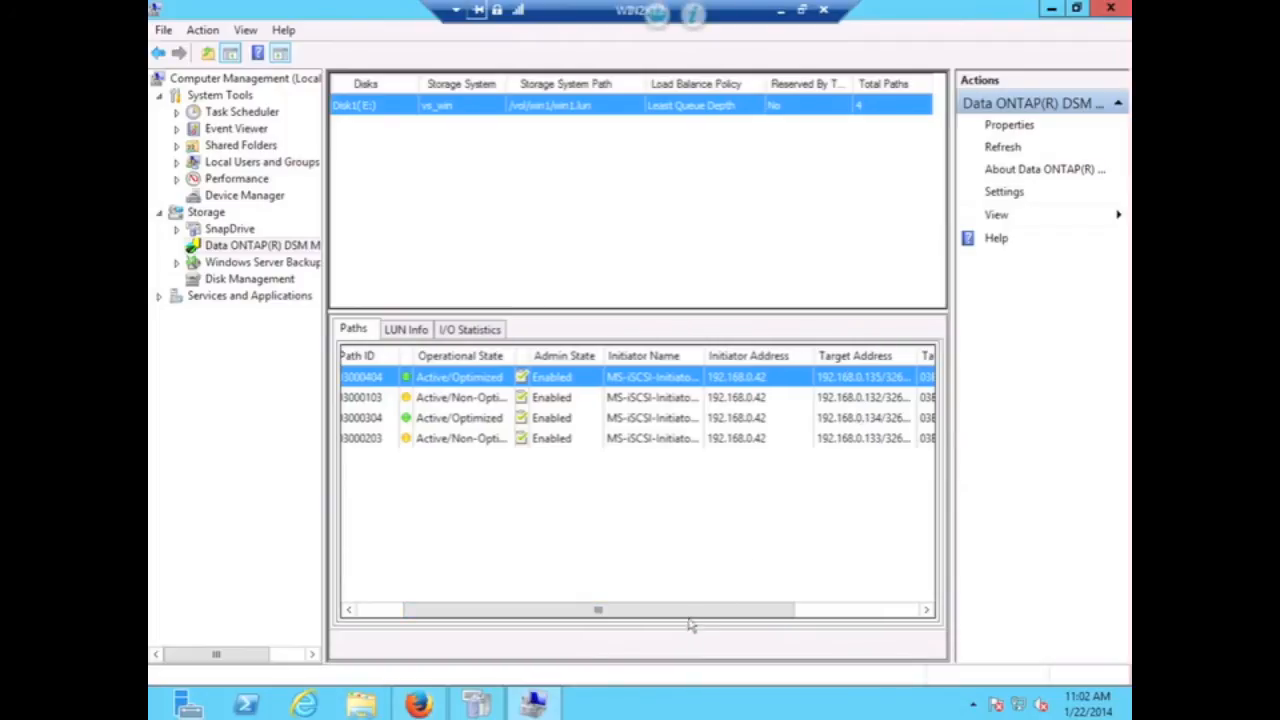
{"action": "left_click_drag", "start_coordinate": [641, 617], "coordinate": [436, 628]}
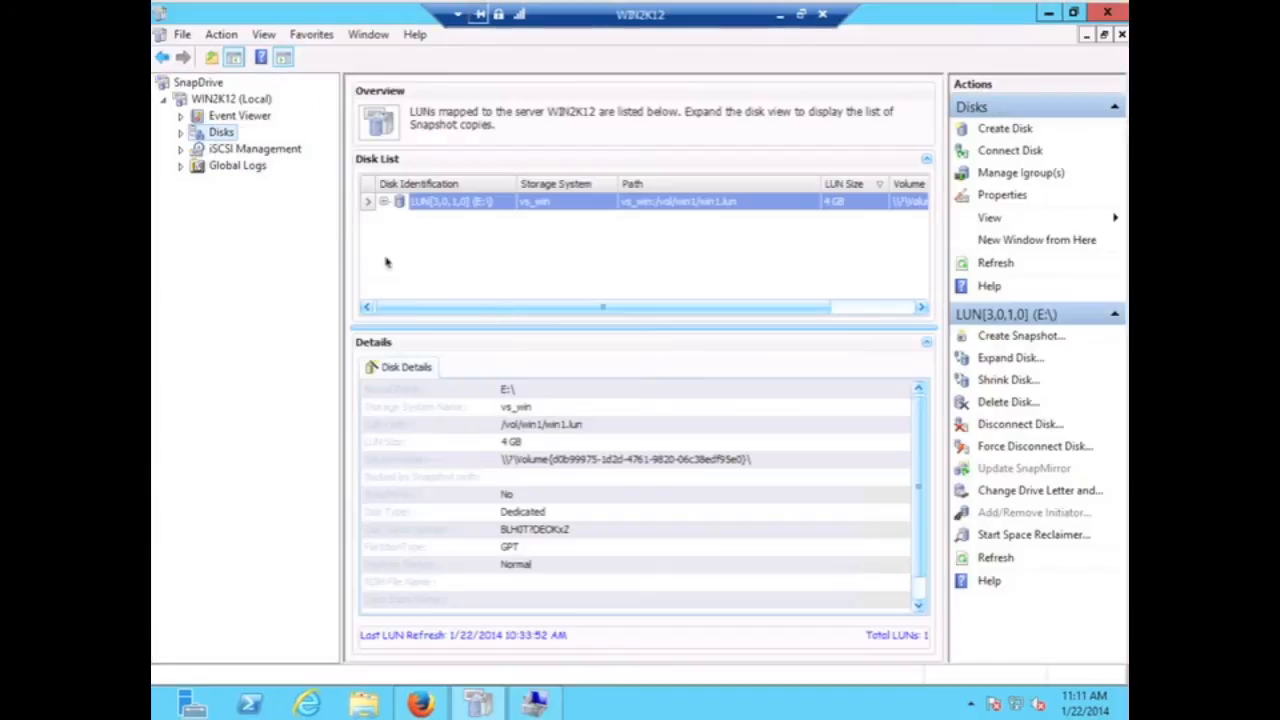
- Start Connect Disk, add storage system 192.168.0.136 and select /vol/win2/win2.lun
{"action": "right_click", "coordinate": [212, 136]}
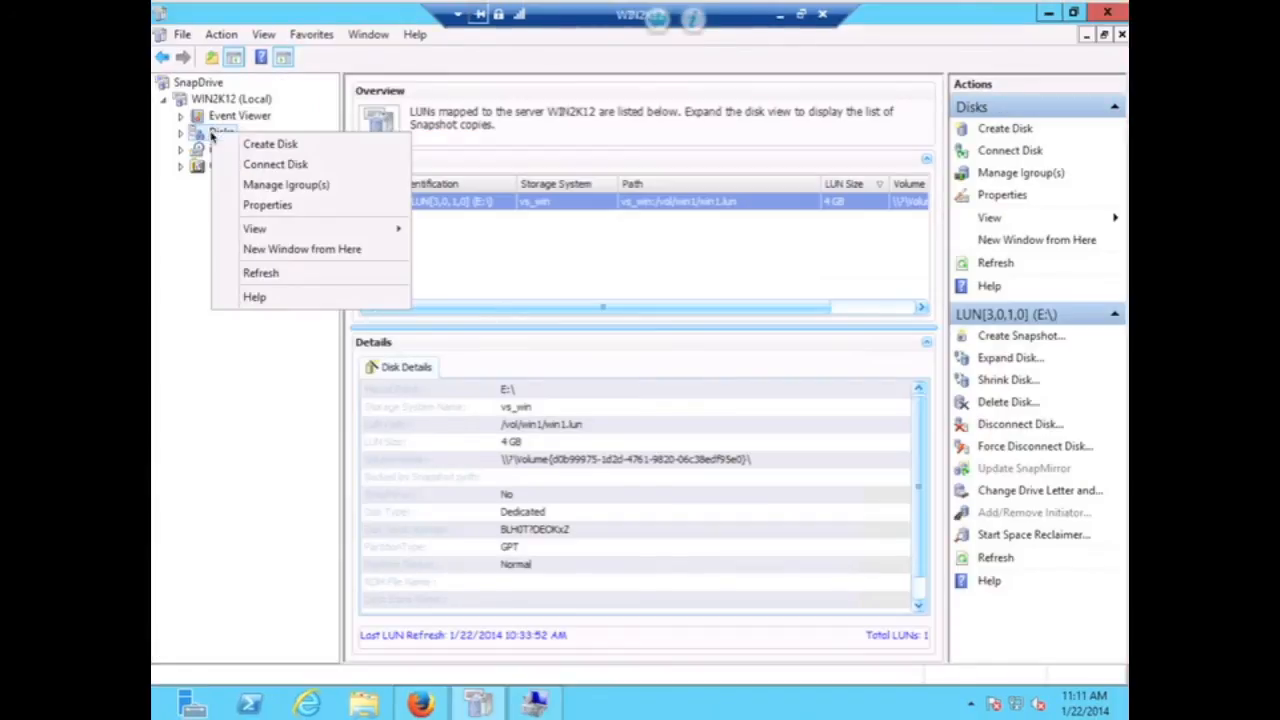
{"action": "left_click", "coordinate": [264, 164]}
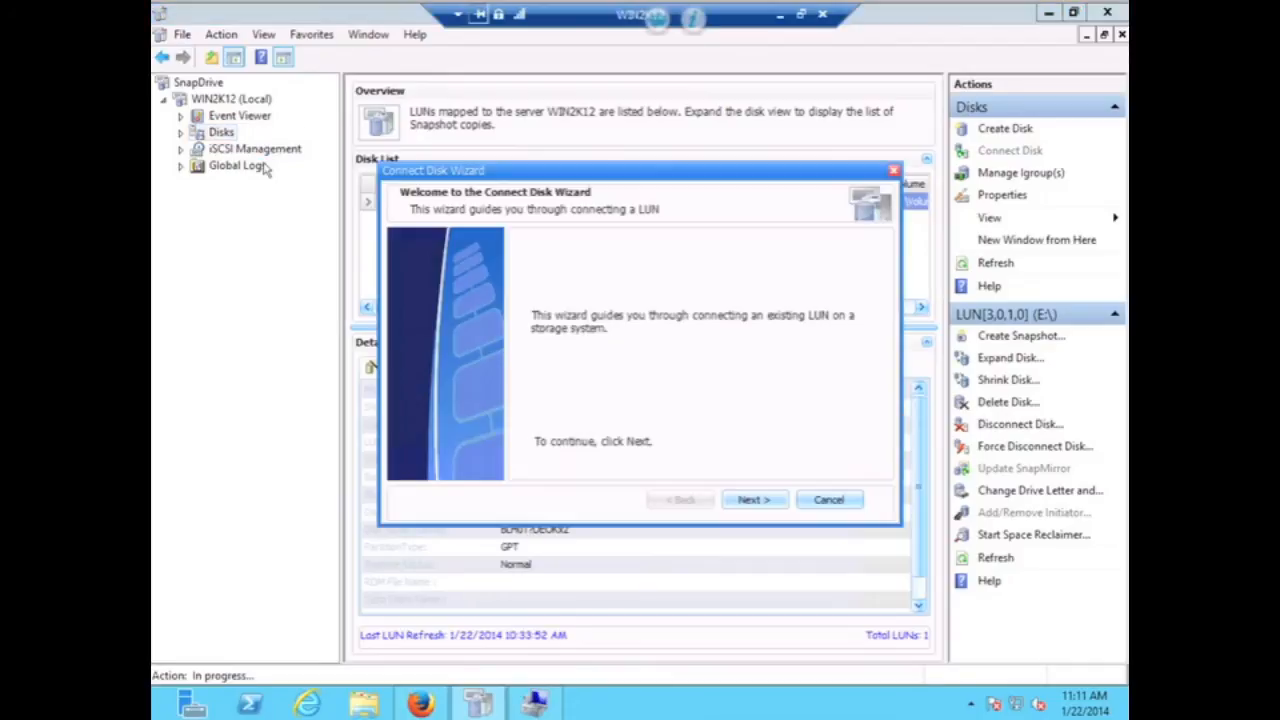
{"action": "left_click", "coordinate": [754, 501]}
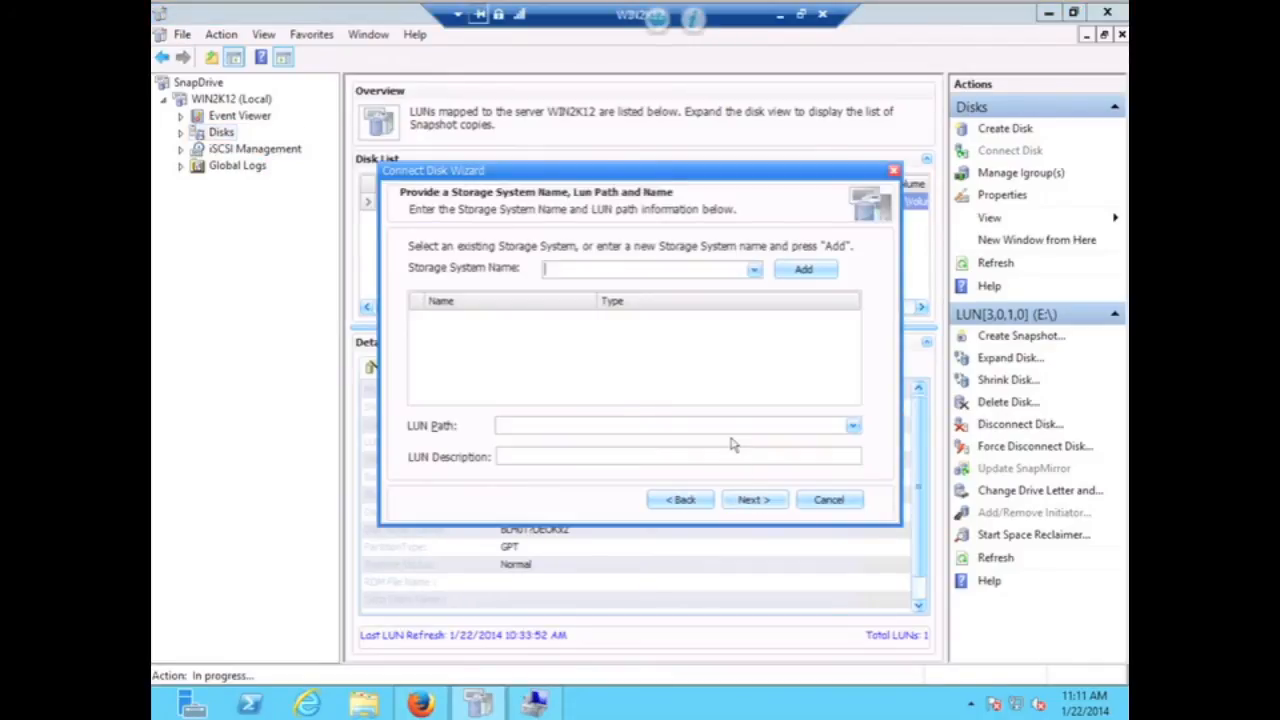
{"action": "type", "text": "192.168."}
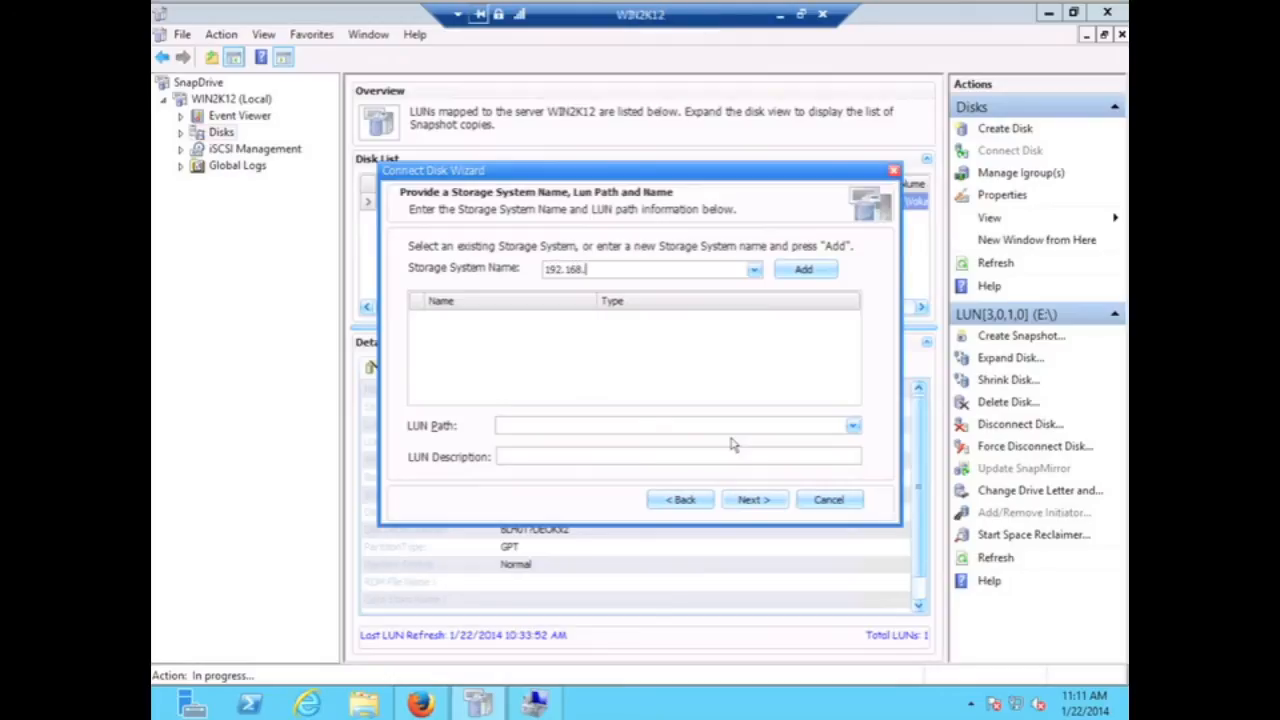
{"action": "type", "text": "0.136"}
{"action": "left_click", "coordinate": [800, 270]}
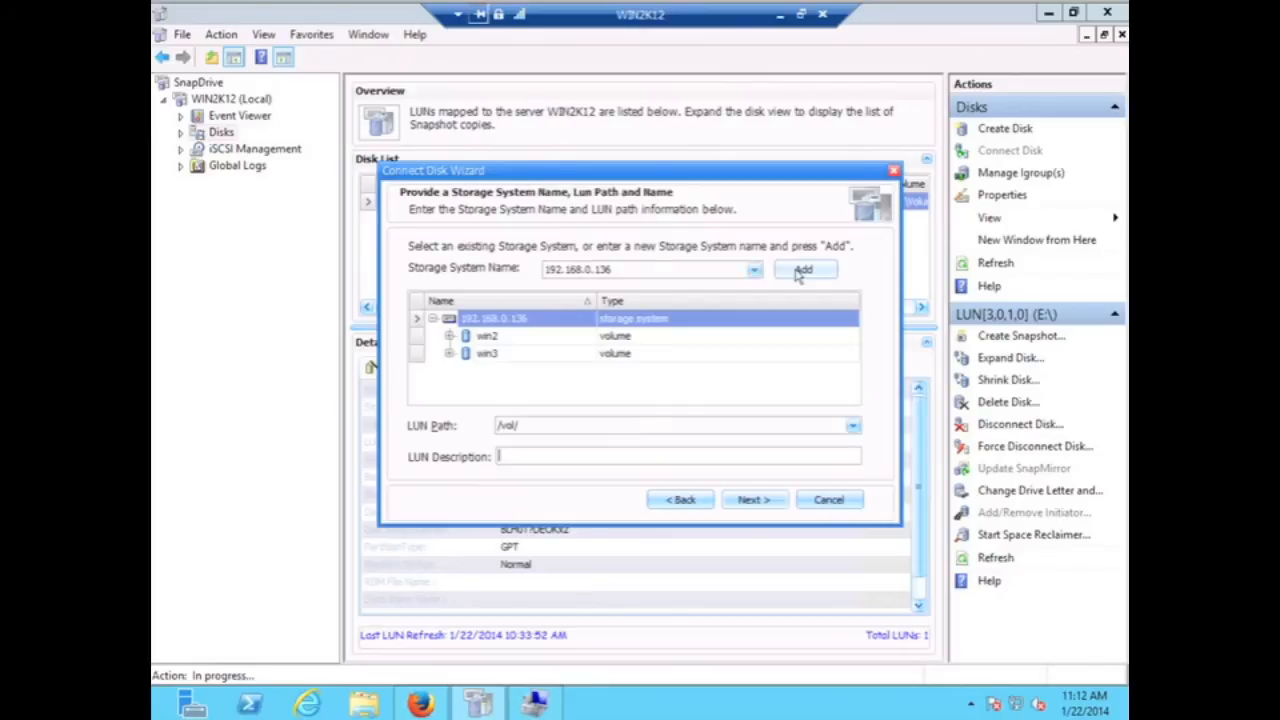
{"action": "left_click", "coordinate": [449, 336]}
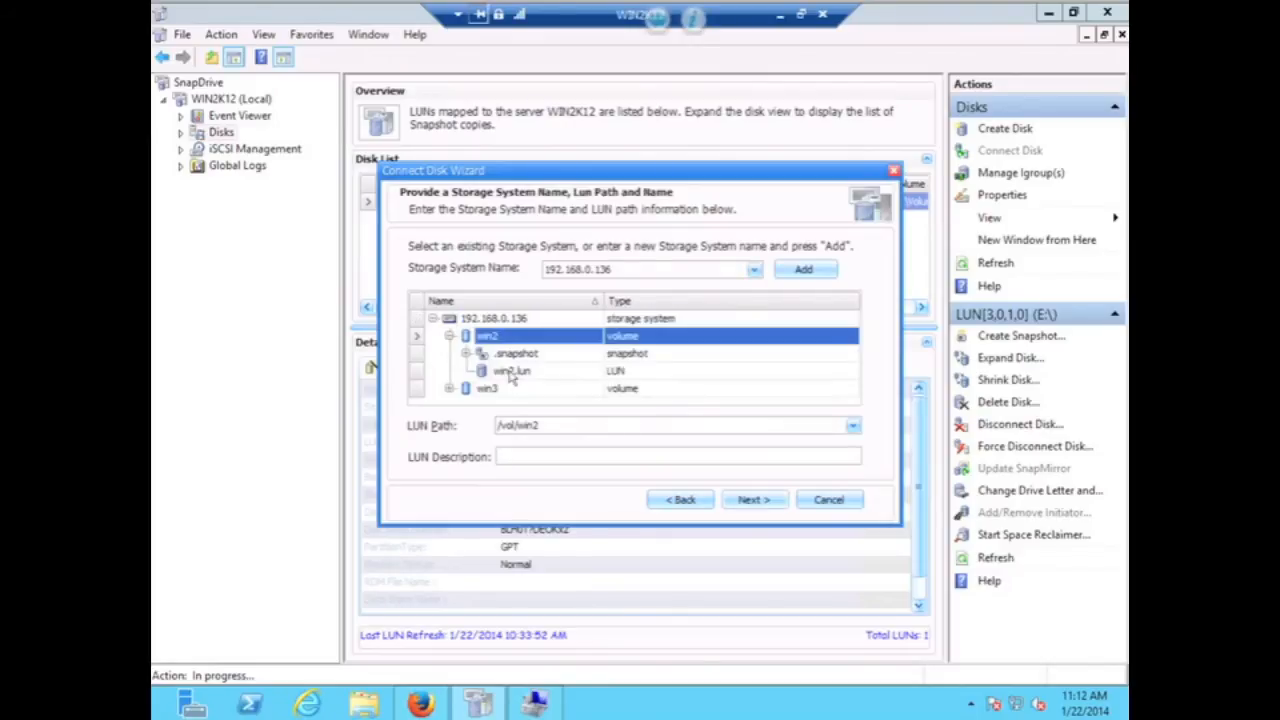
{"action": "left_click", "coordinate": [511, 372]}
- Connect win2.lun as a dedicated disk on drive H via the iSCSI initiator with automatic igroups
{"action": "left_click", "coordinate": [750, 498]}
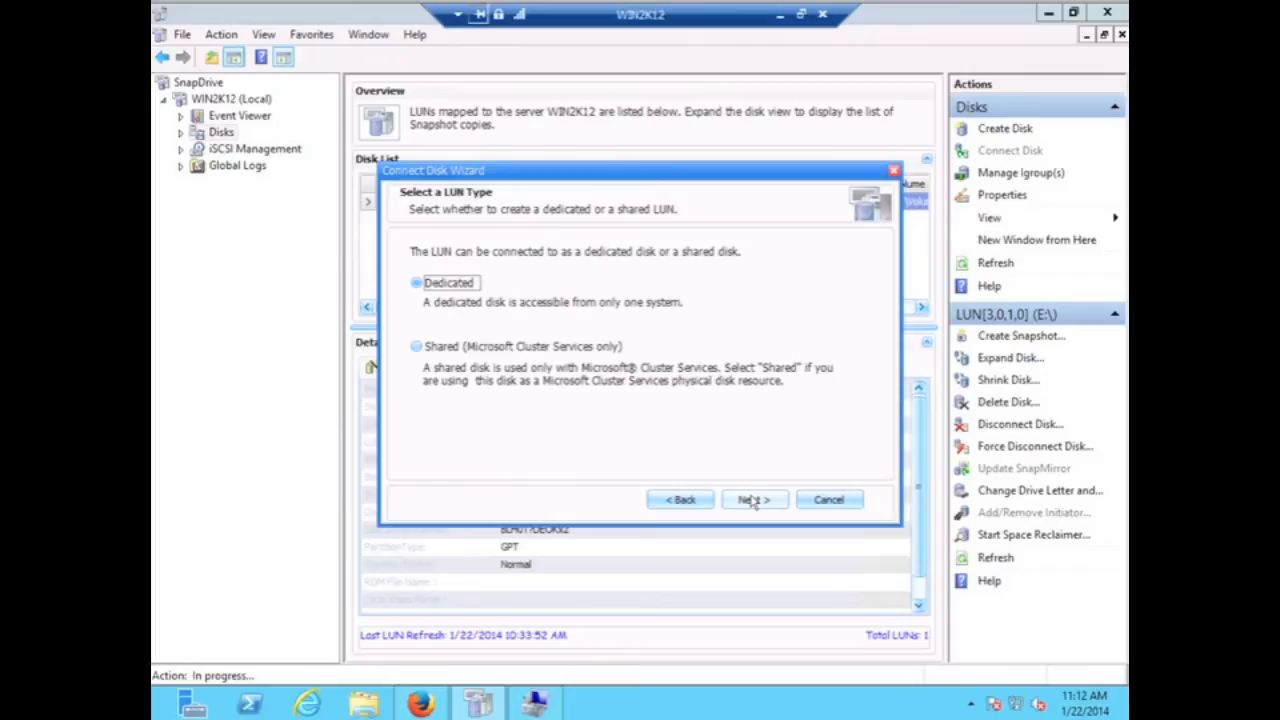
{"action": "left_click", "coordinate": [752, 500]}
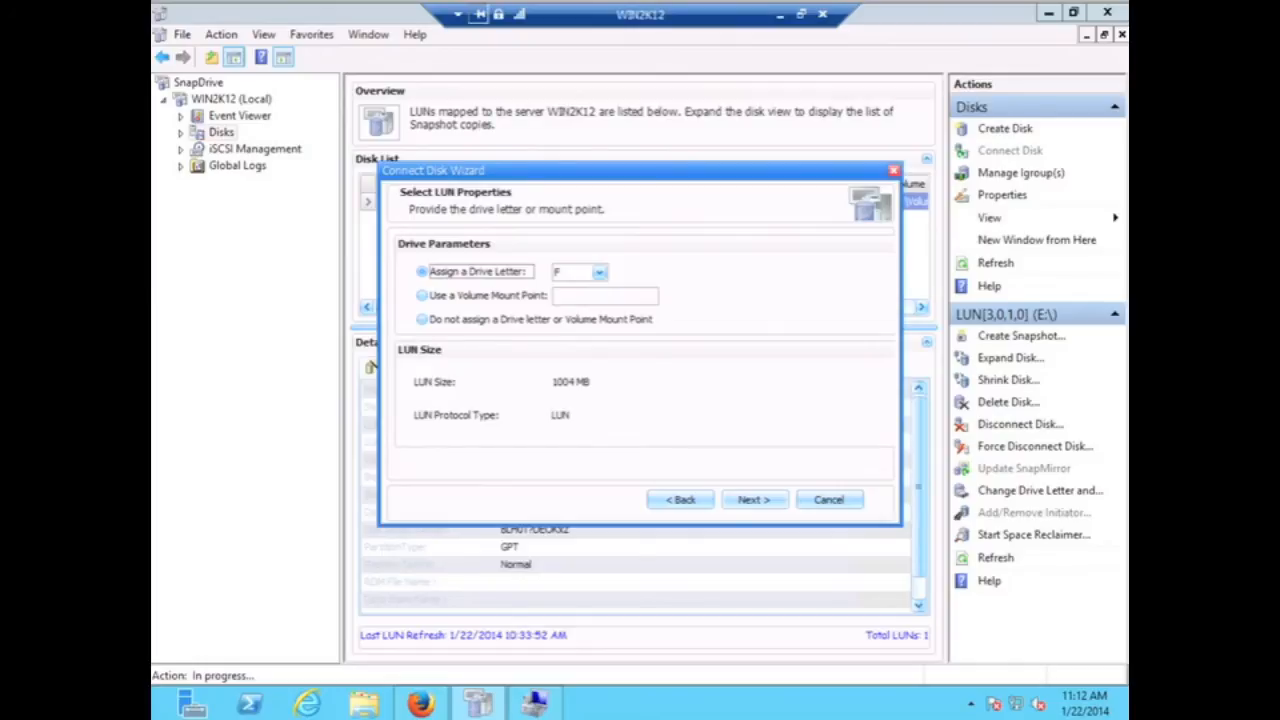
{"action": "left_click", "coordinate": [599, 275]}
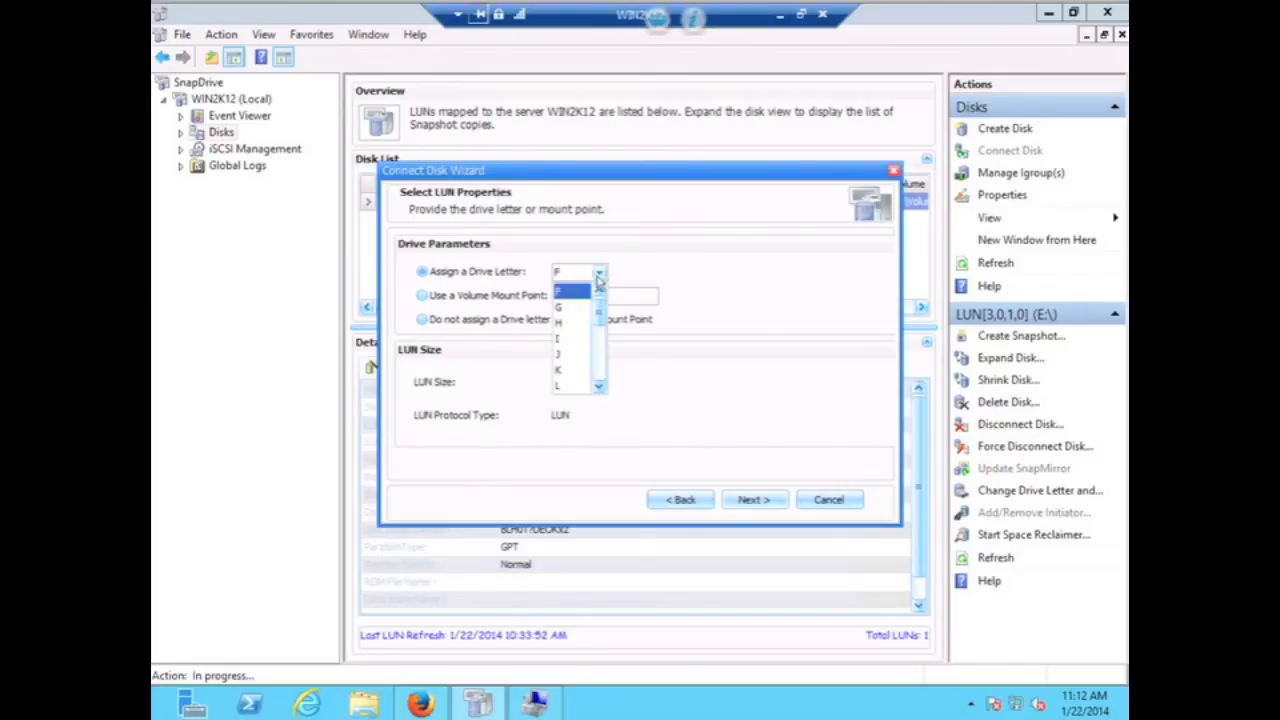
{"action": "left_click", "coordinate": [563, 322]}
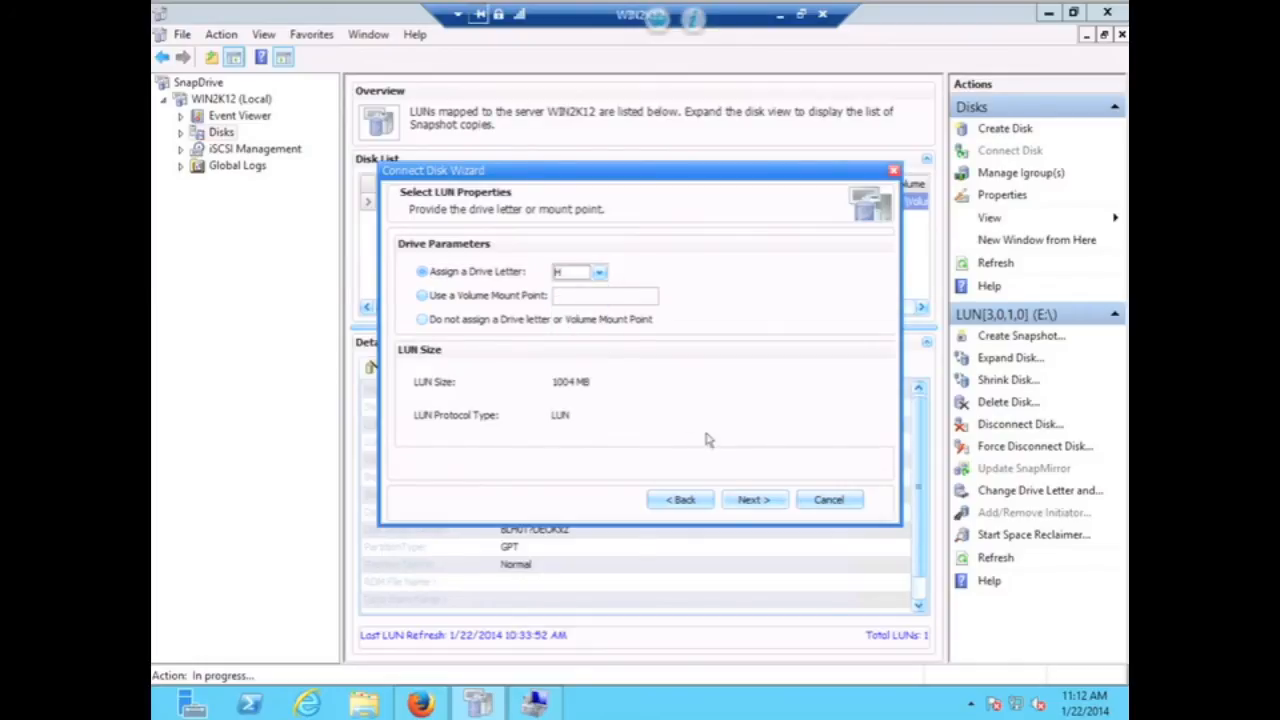
{"action": "left_click", "coordinate": [755, 497]}
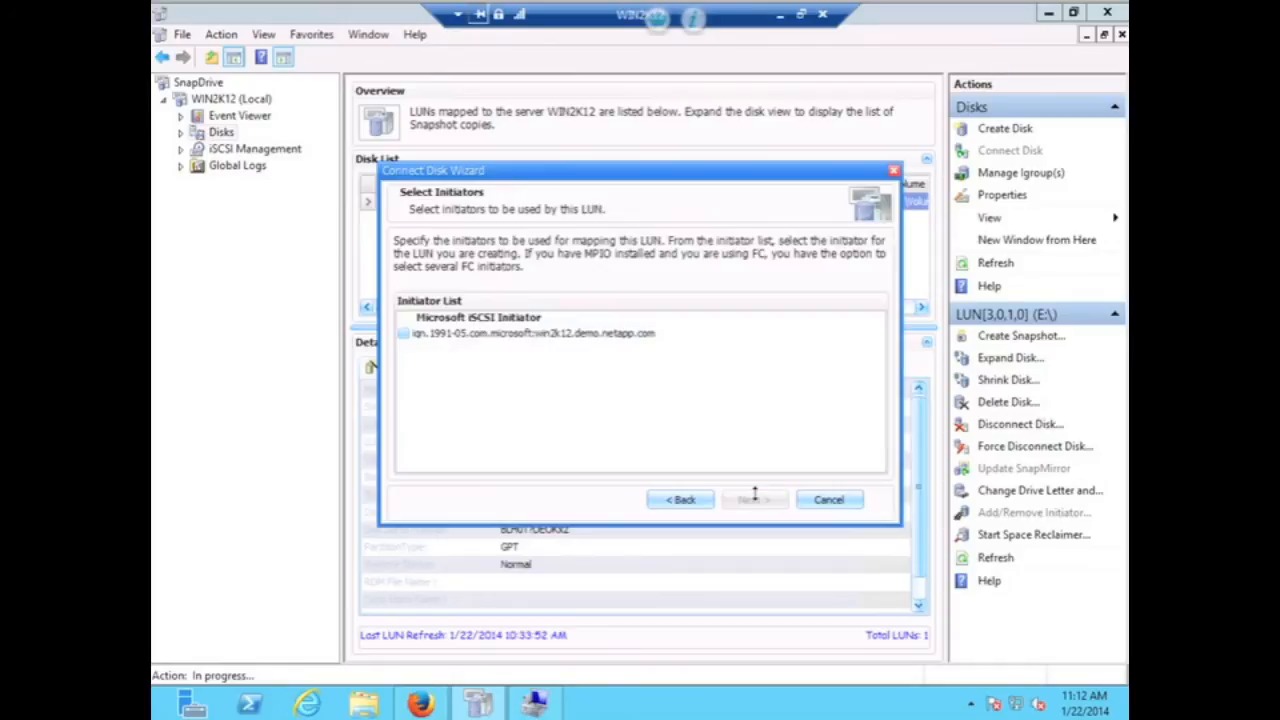
{"action": "left_click", "coordinate": [404, 334]}
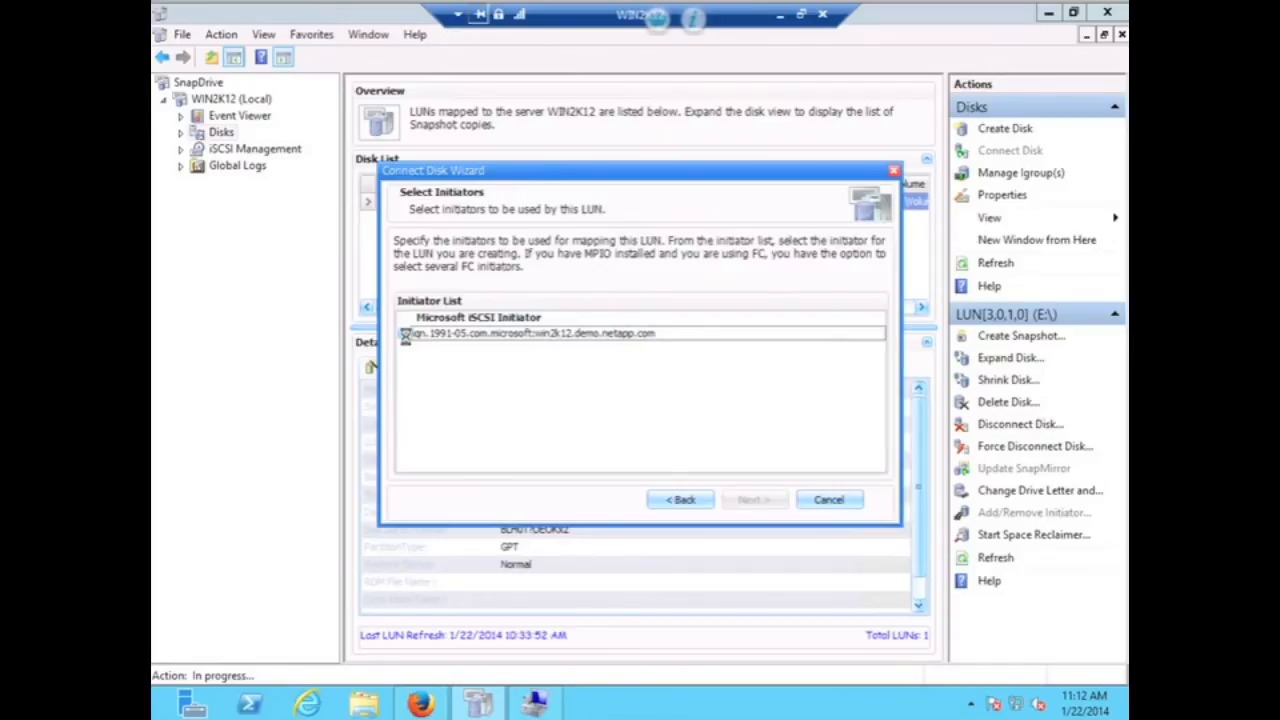
{"action": "left_click", "coordinate": [760, 505]}
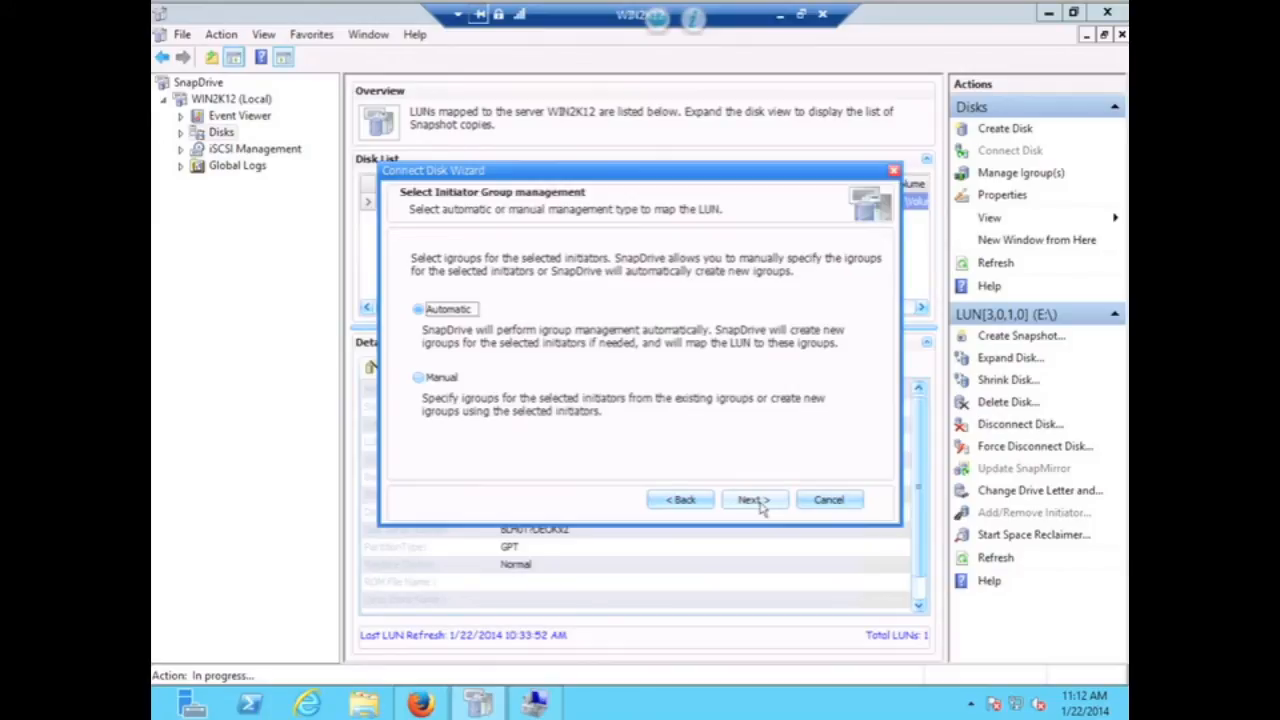
{"action": "left_click", "coordinate": [760, 505]}
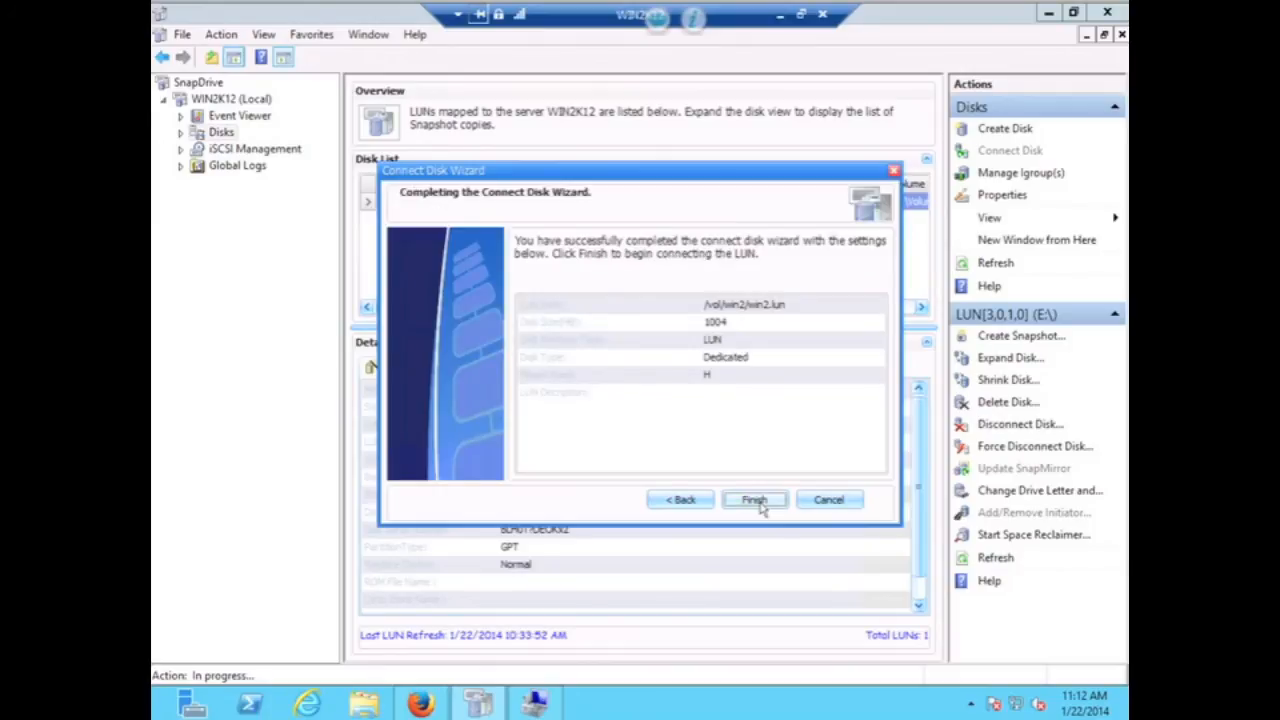
{"action": "left_click", "coordinate": [757, 500]}
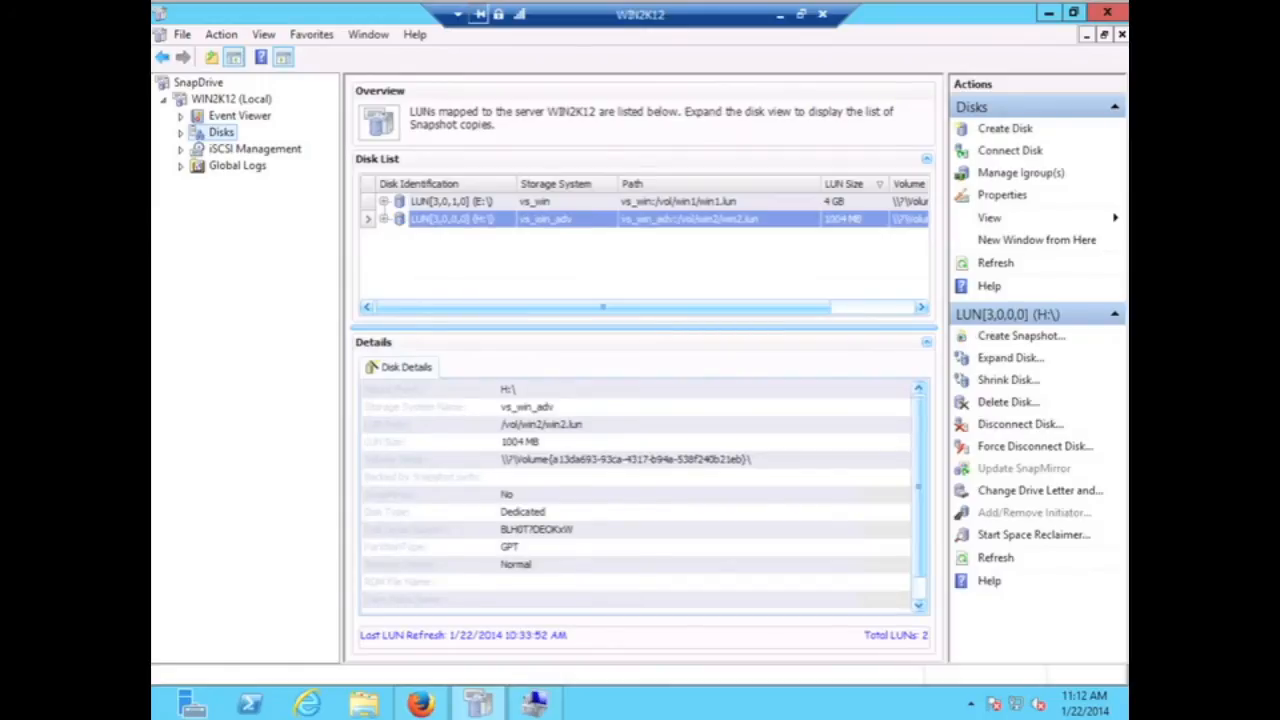
- Start another Connect Disk, add storage system 192.168.0.136 and select /vol/win3/win3.lun
{"action": "right_click", "coordinate": [223, 139]}
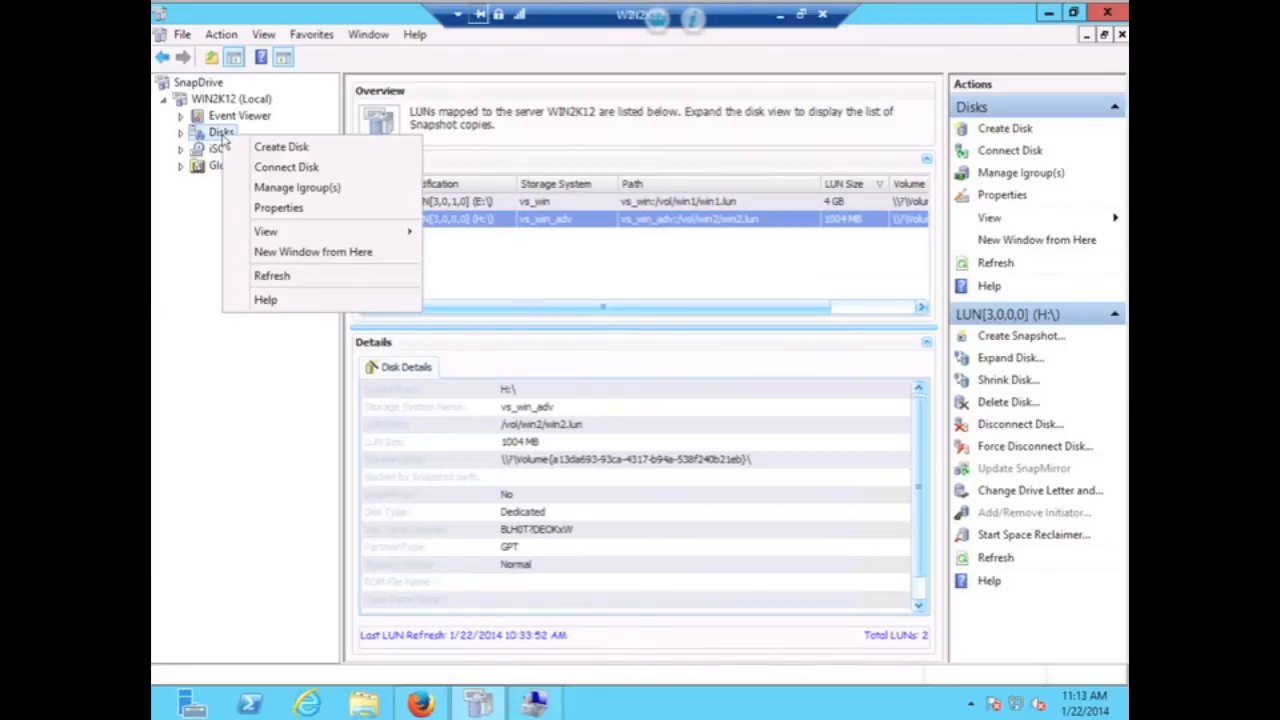
{"action": "left_click", "coordinate": [250, 168]}
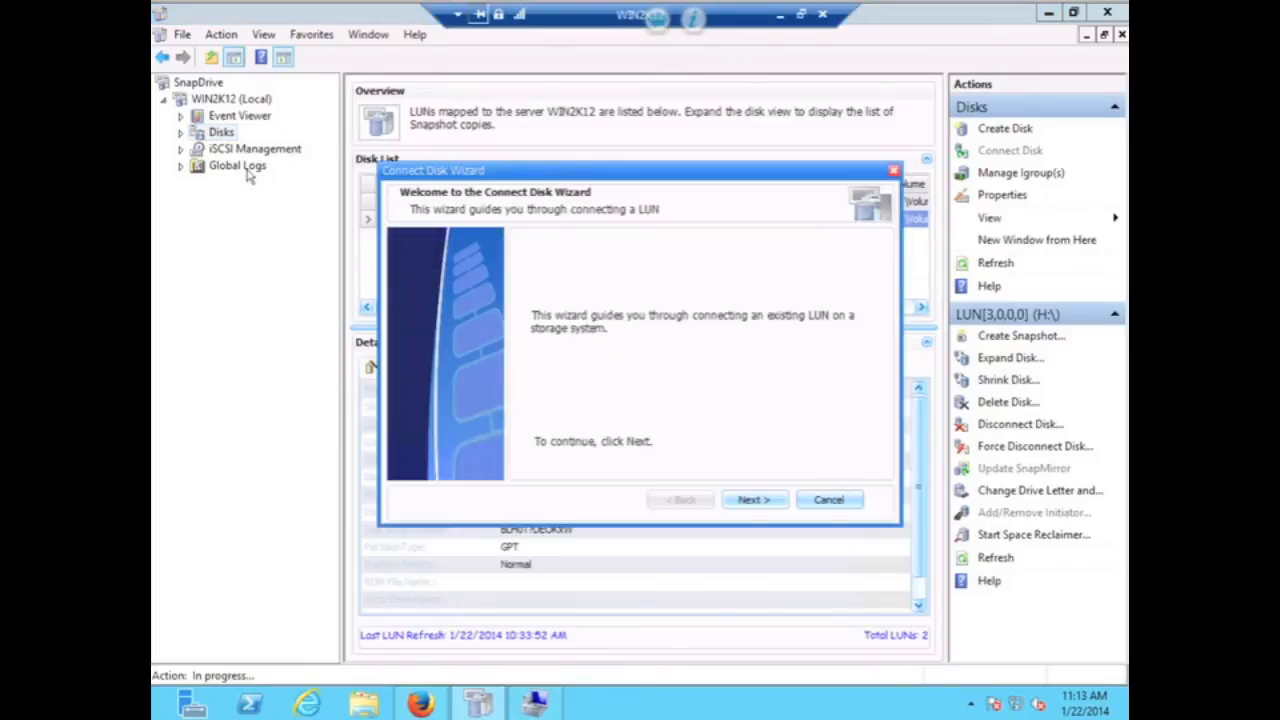
{"action": "left_click", "coordinate": [748, 503]}
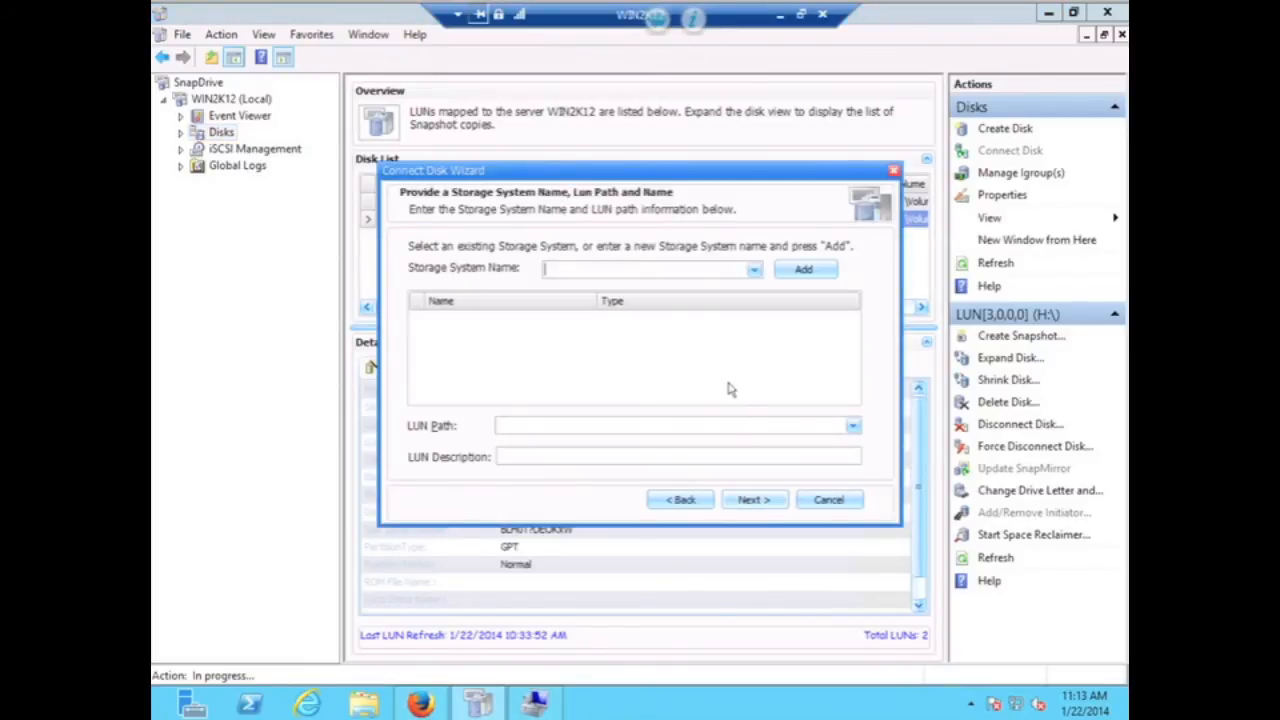
{"action": "type", "text": "192.168.0.13"}
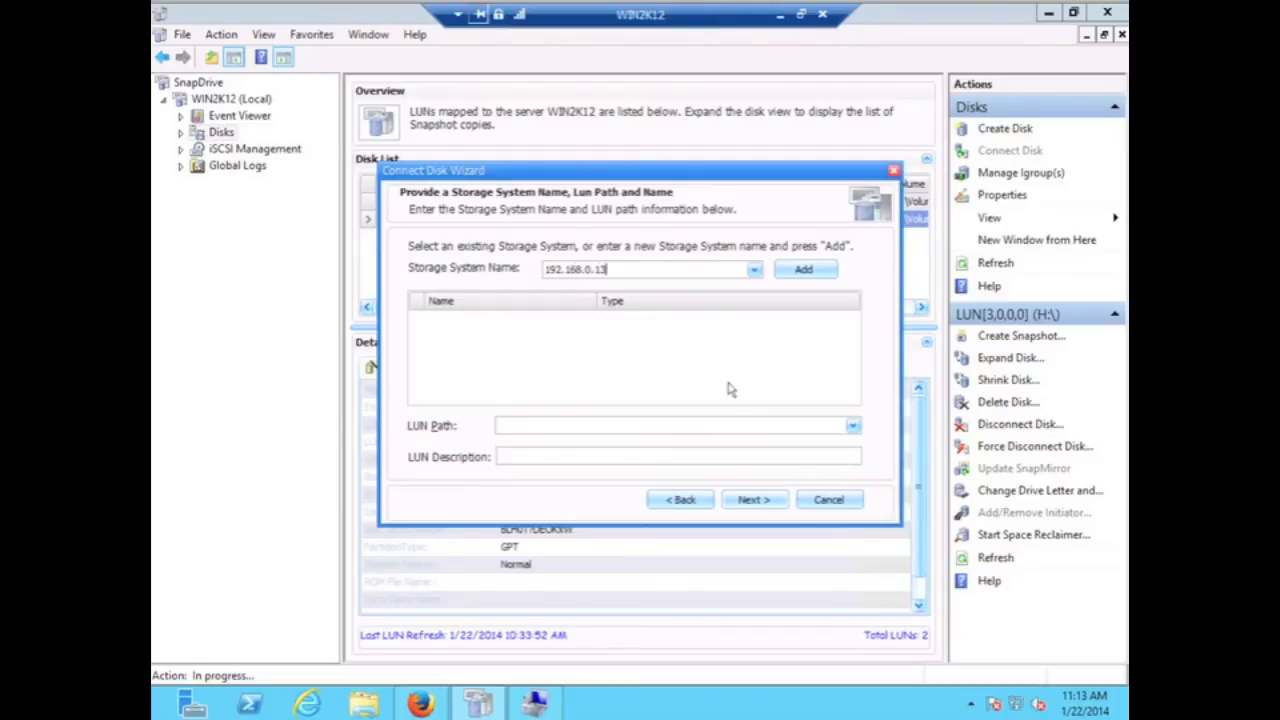
{"action": "type", "text": "6"}
{"action": "left_click", "coordinate": [805, 268]}
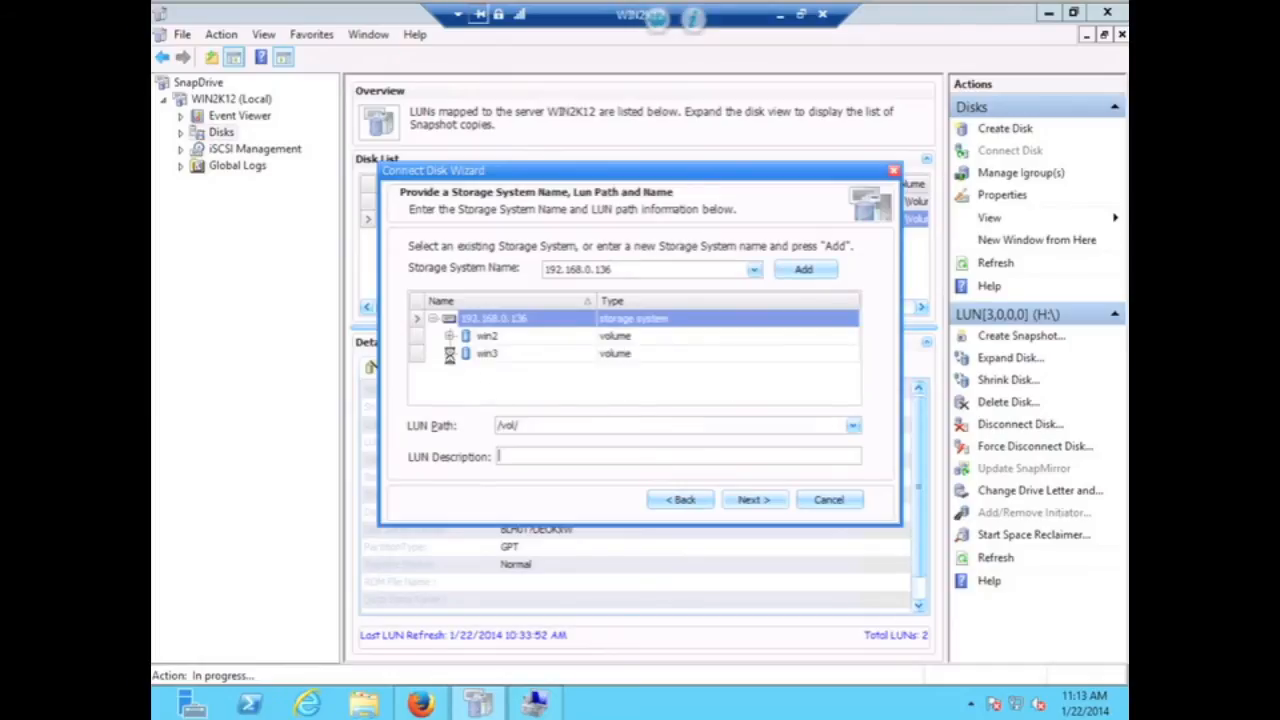
{"action": "left_click", "coordinate": [486, 353]}
{"action": "left_click", "coordinate": [508, 388]}
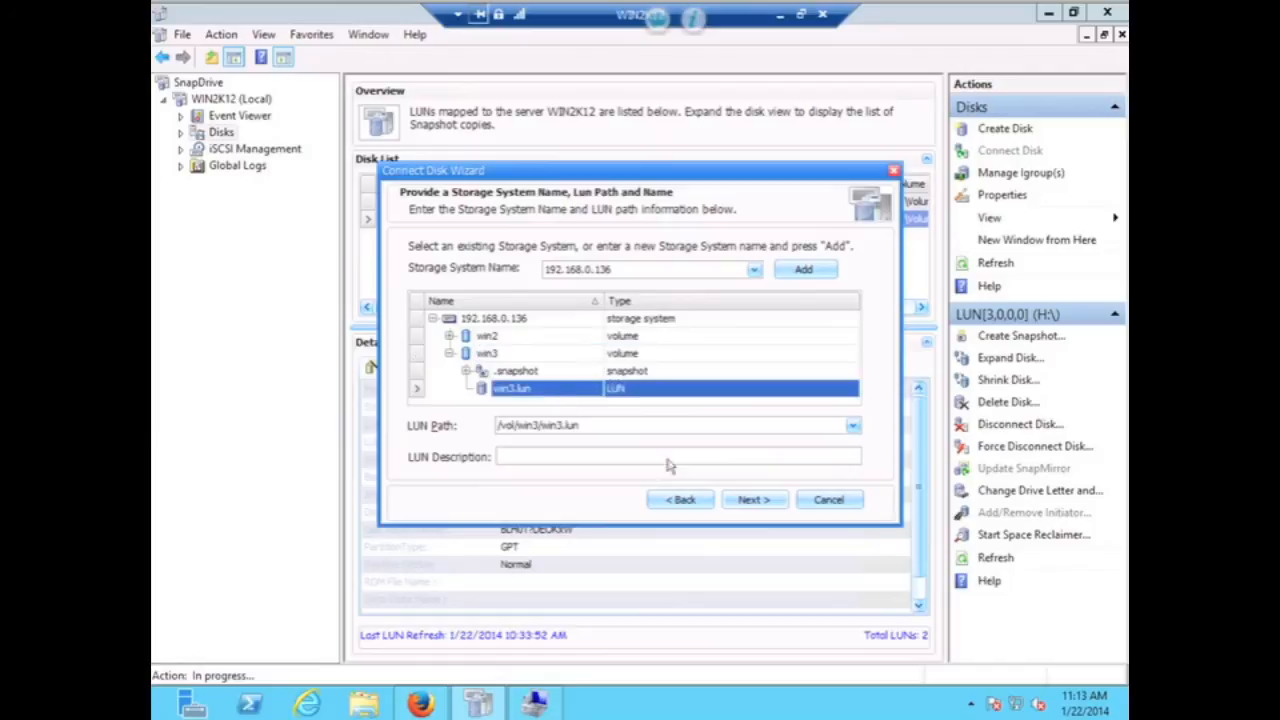
- Connect win3.lun as a dedicated disk on drive G via the iSCSI initiator with automatic igroups
{"action": "left_click", "coordinate": [747, 502]}
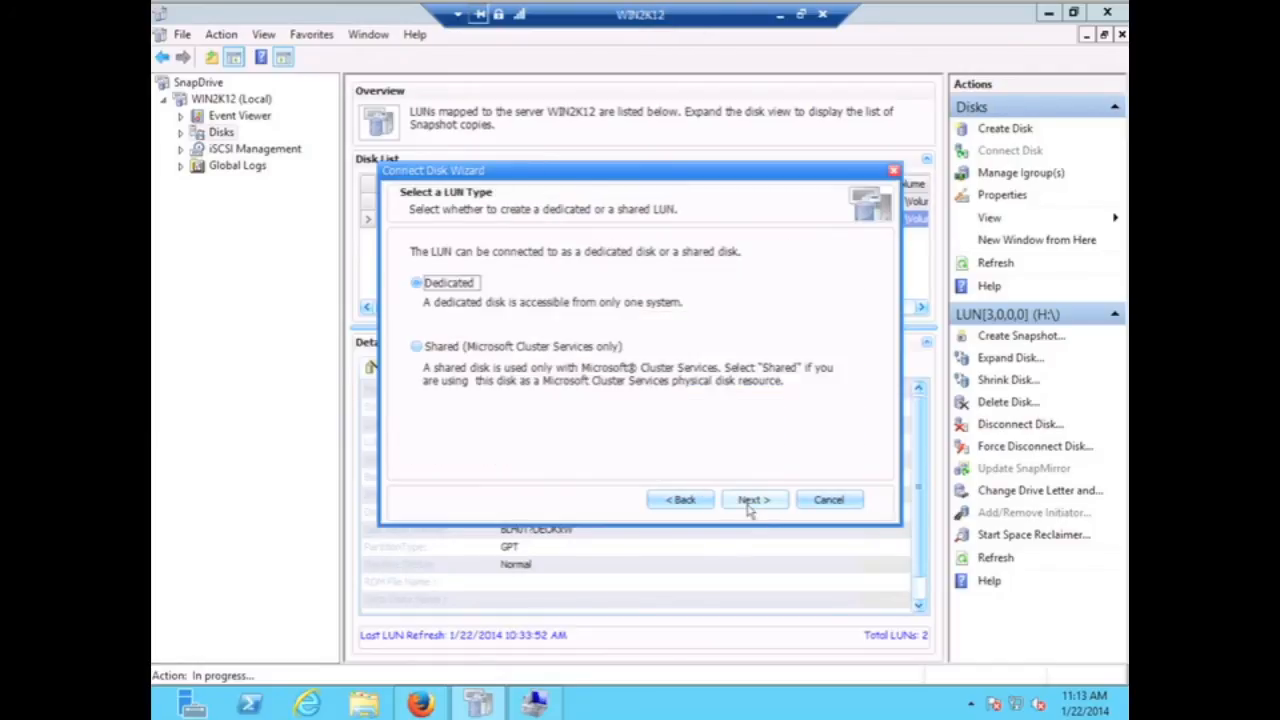
{"action": "left_click", "coordinate": [749, 501]}
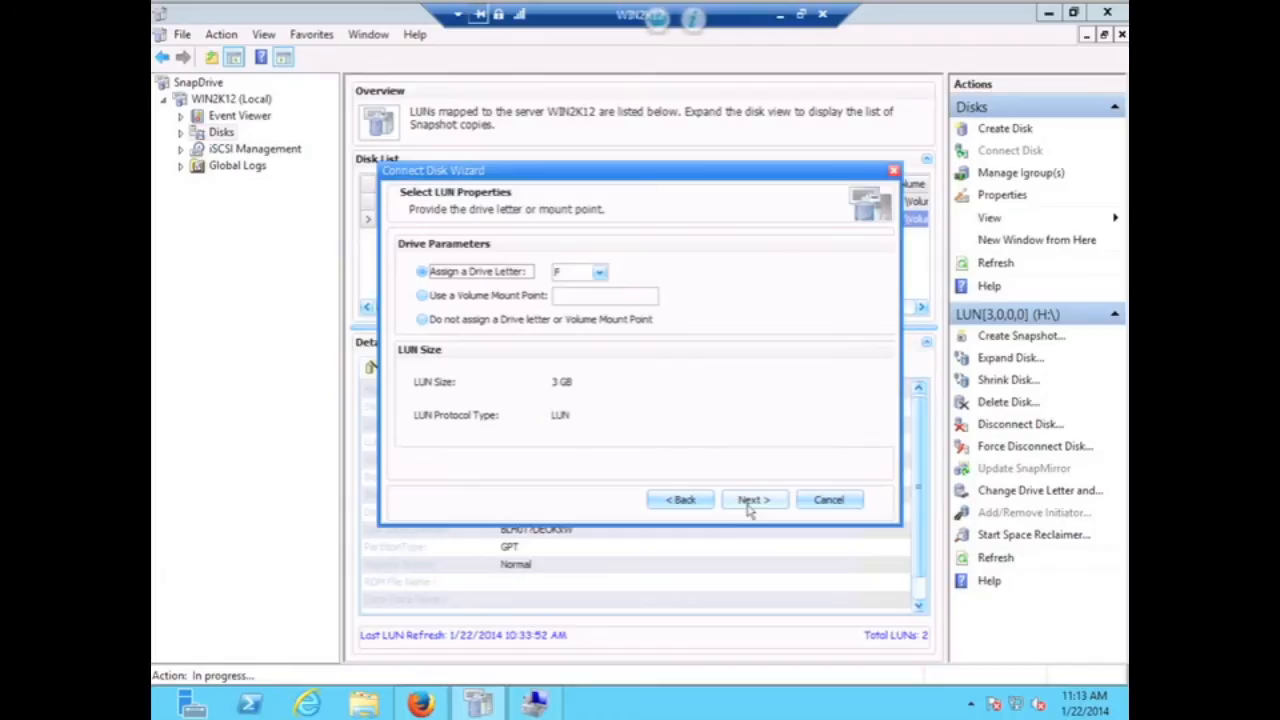
{"action": "left_click", "coordinate": [598, 272]}
{"action": "left_click", "coordinate": [578, 307]}
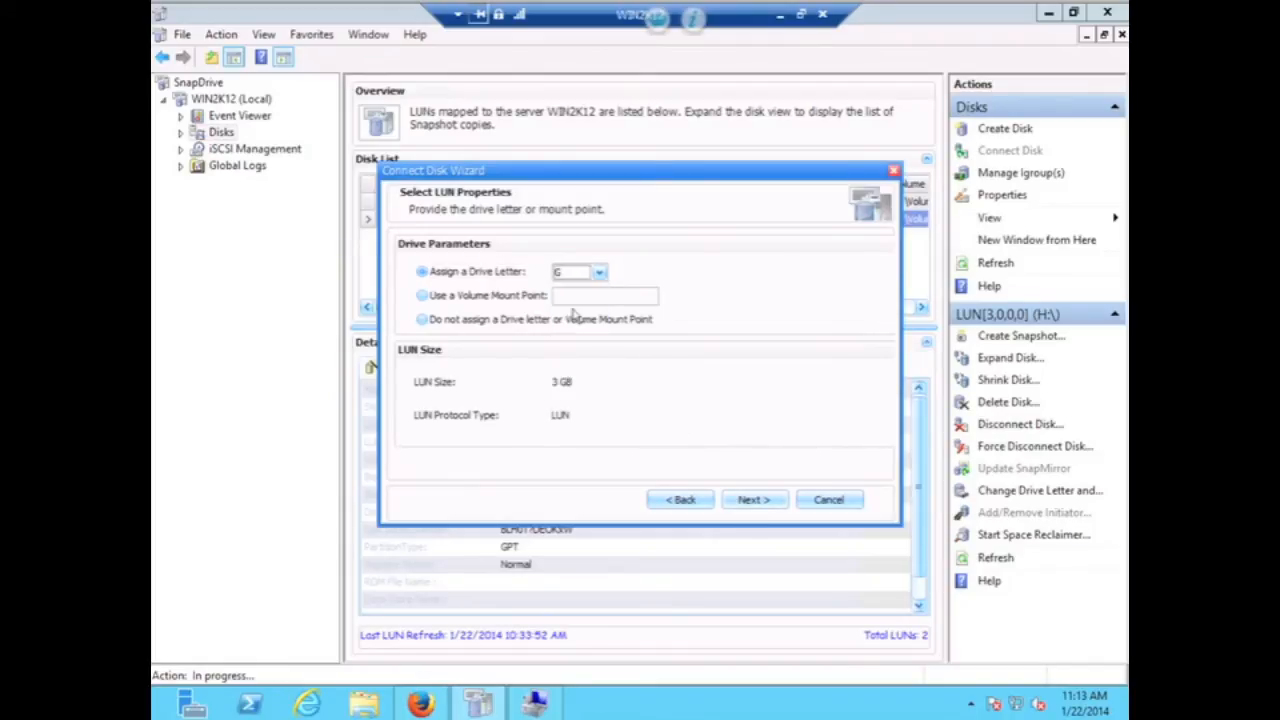
{"action": "left_click", "coordinate": [754, 500]}
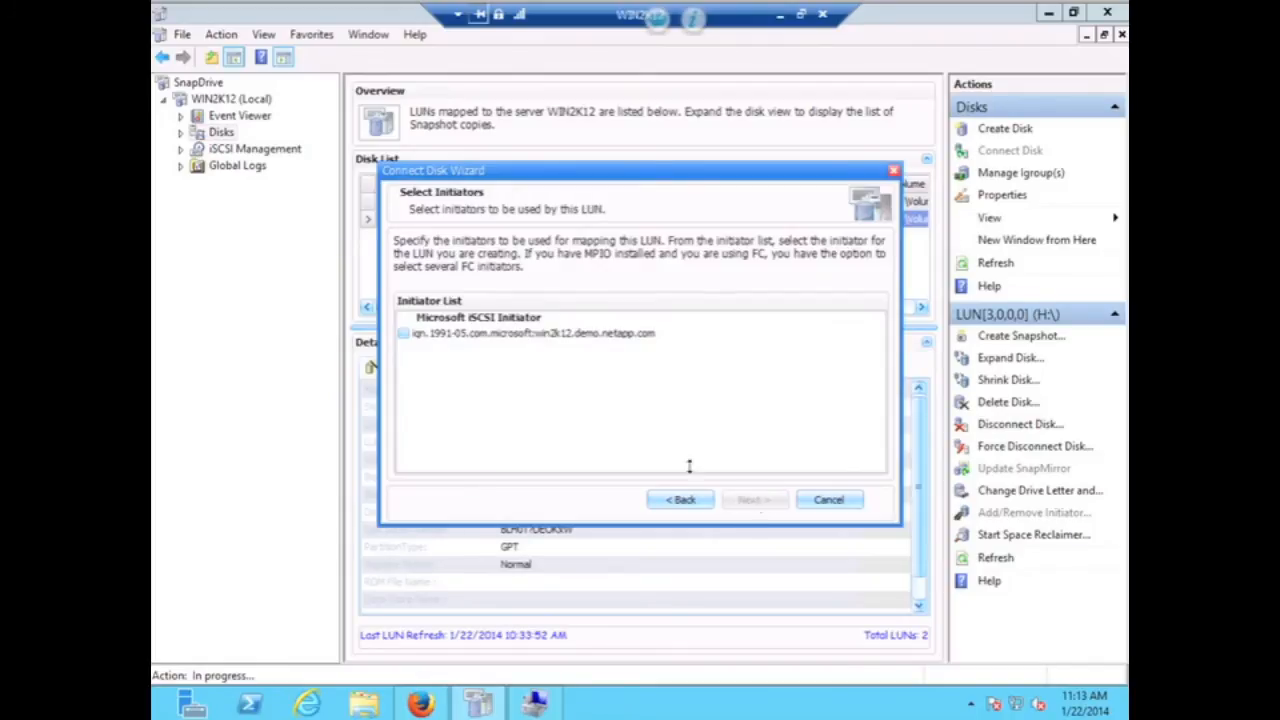
{"action": "left_click", "coordinate": [403, 333]}
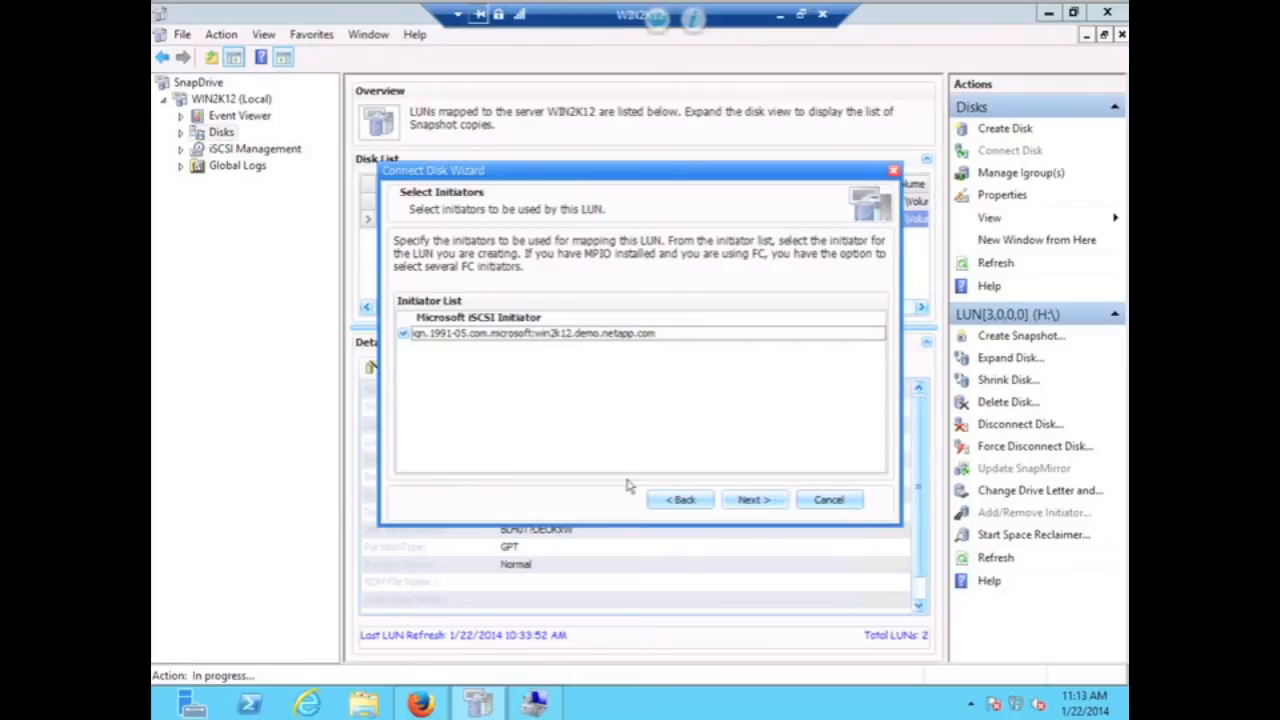
{"action": "left_click", "coordinate": [744, 508]}
{"action": "left_click", "coordinate": [744, 508]}
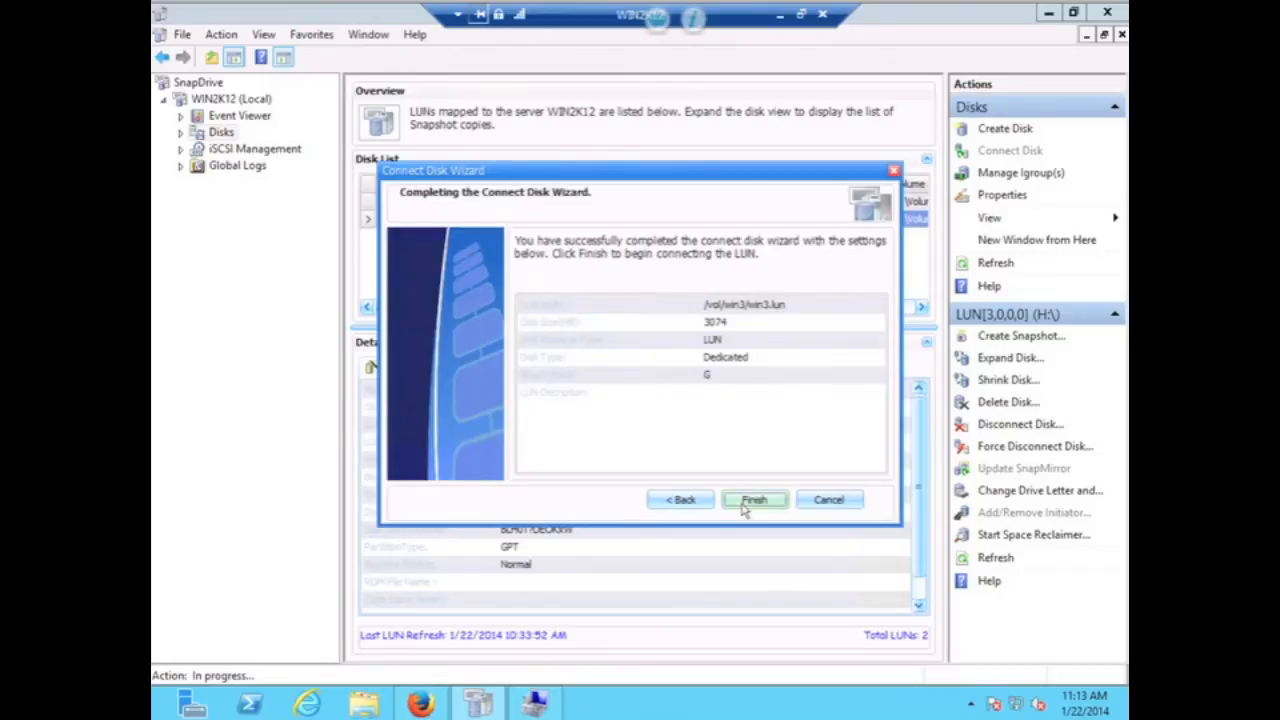
{"action": "left_click", "coordinate": [744, 504]}
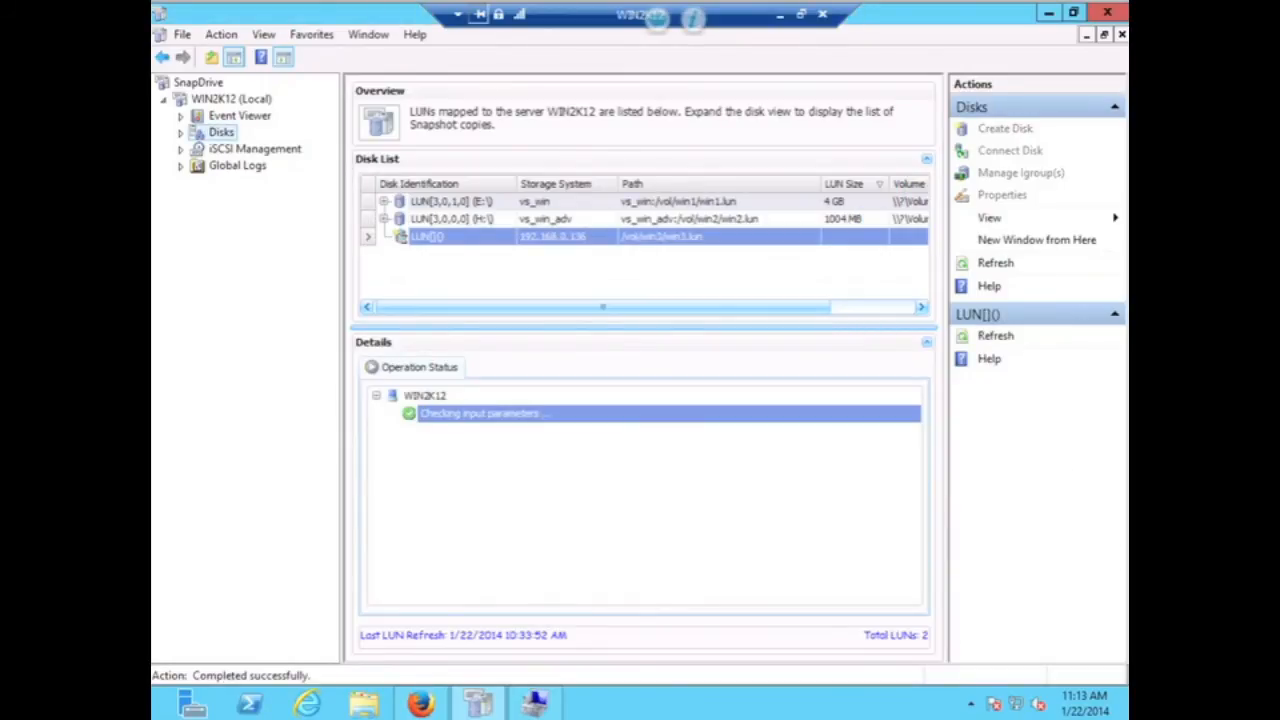
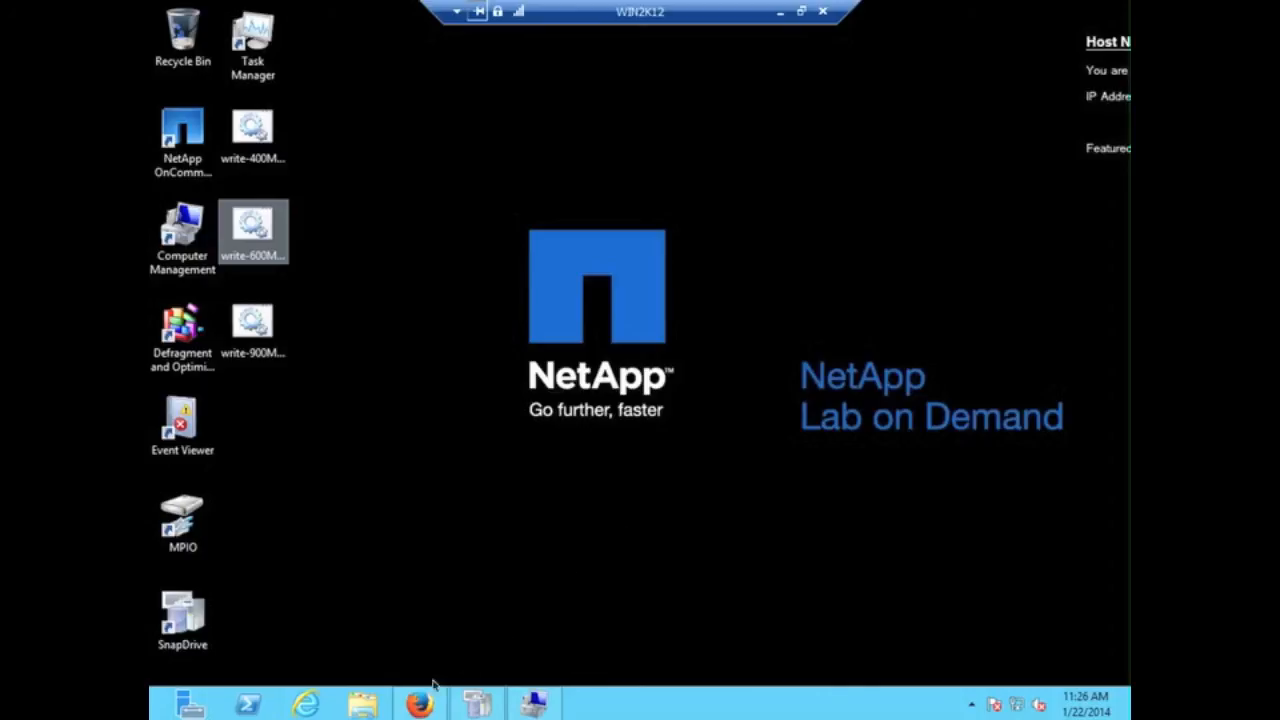
- Check the space and contents of drives G: and H: in the file browser
{"action": "left_click", "coordinate": [368, 708]}
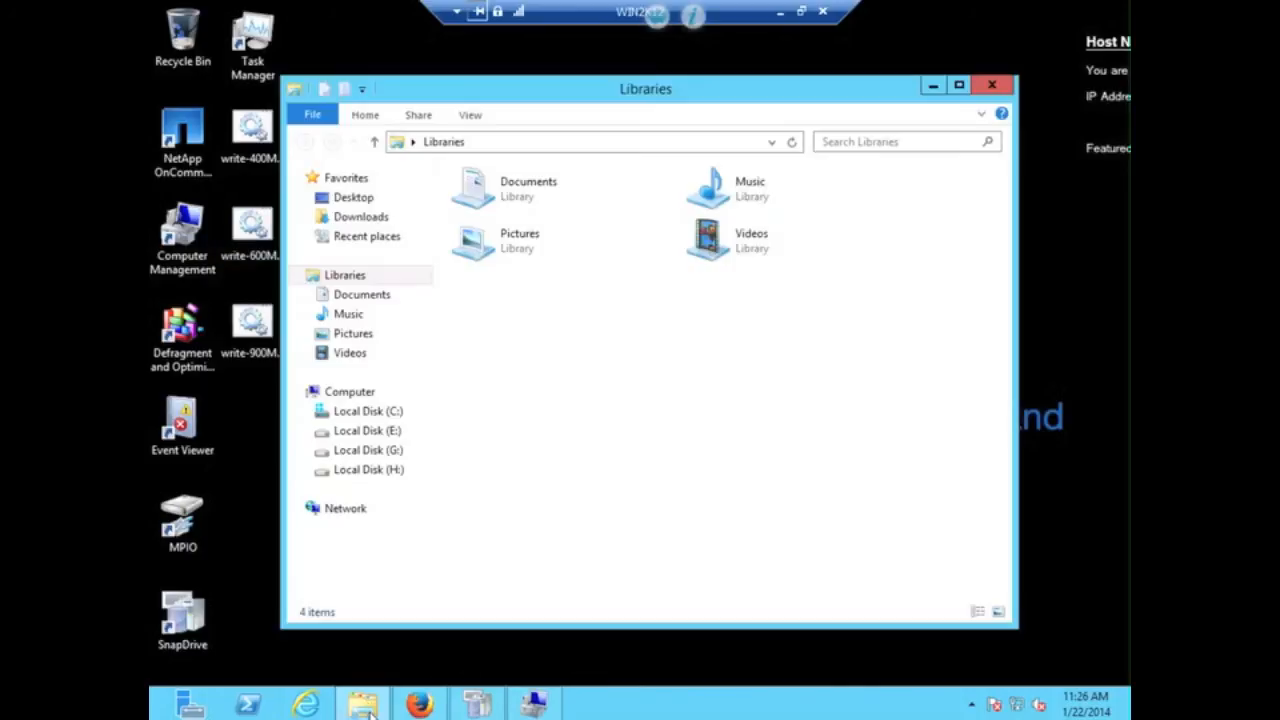
{"action": "left_click", "coordinate": [366, 392]}
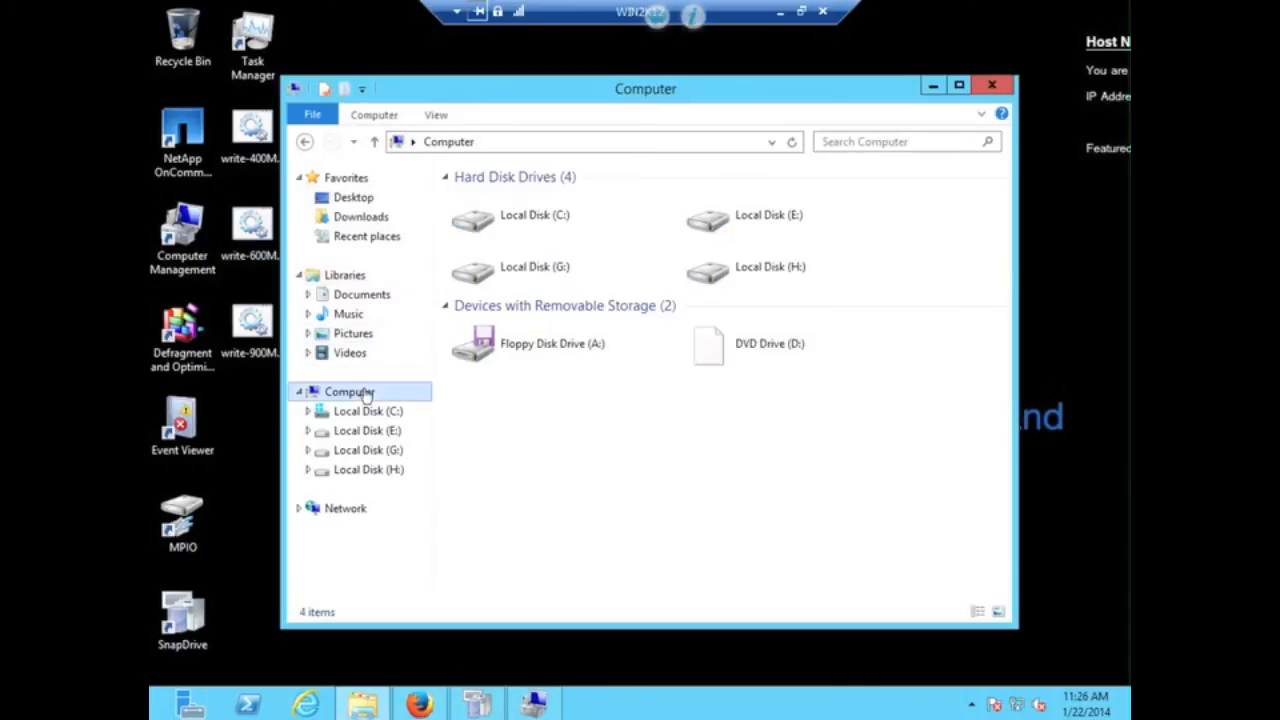
{"action": "left_click", "coordinate": [563, 268]}
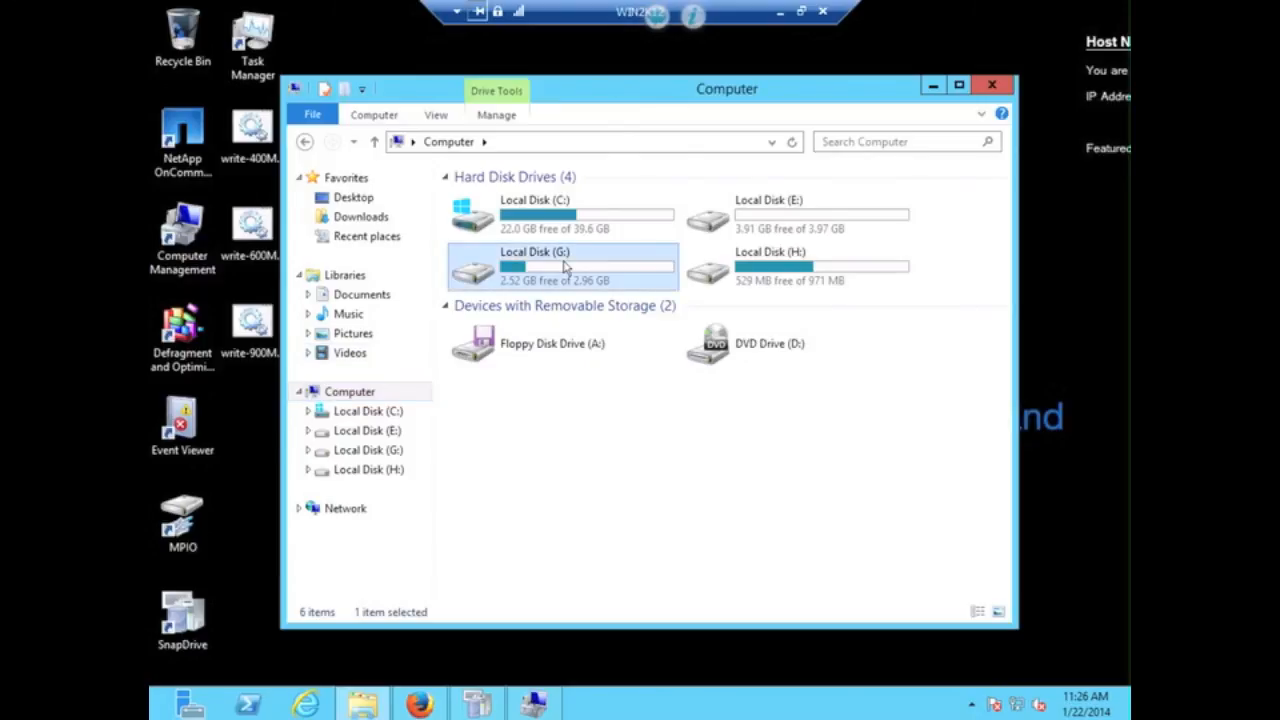
{"action": "left_click", "coordinate": [803, 268]}
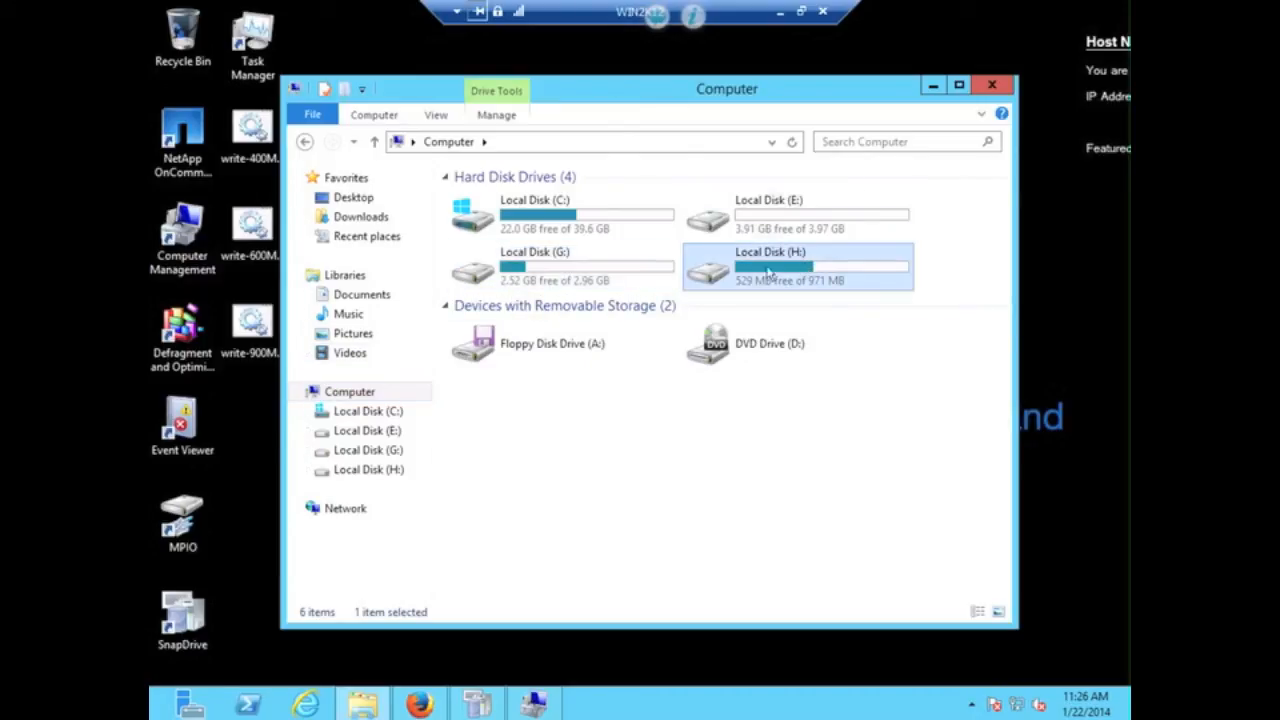
{"action": "double_click", "coordinate": [545, 280]}
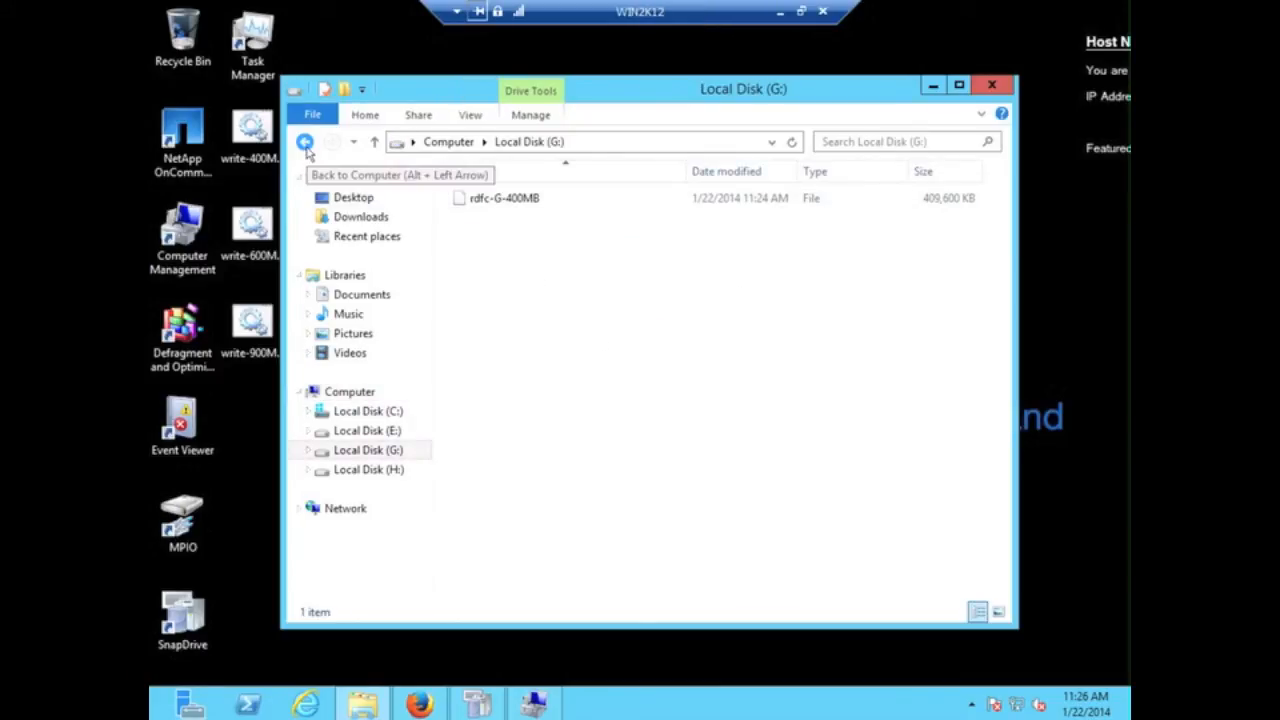
{"action": "left_click", "coordinate": [305, 141]}
{"action": "double_click", "coordinate": [790, 268]}
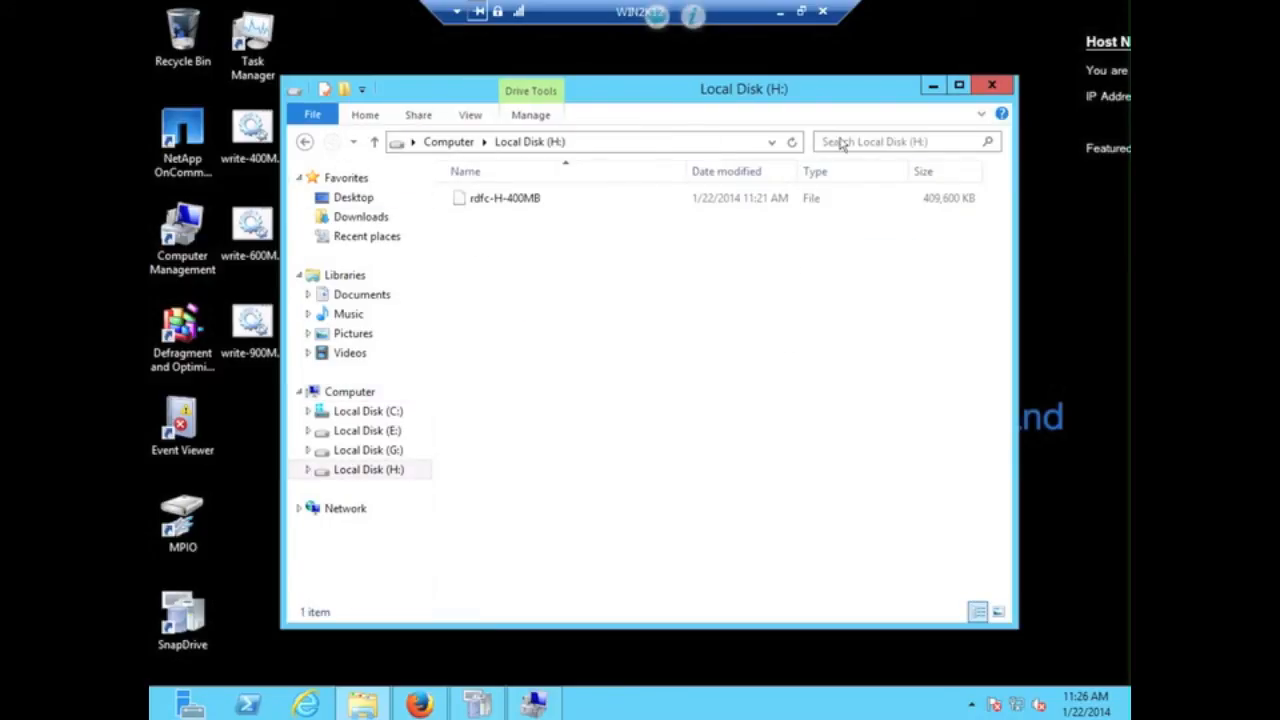
{"action": "left_click", "coordinate": [993, 87]}
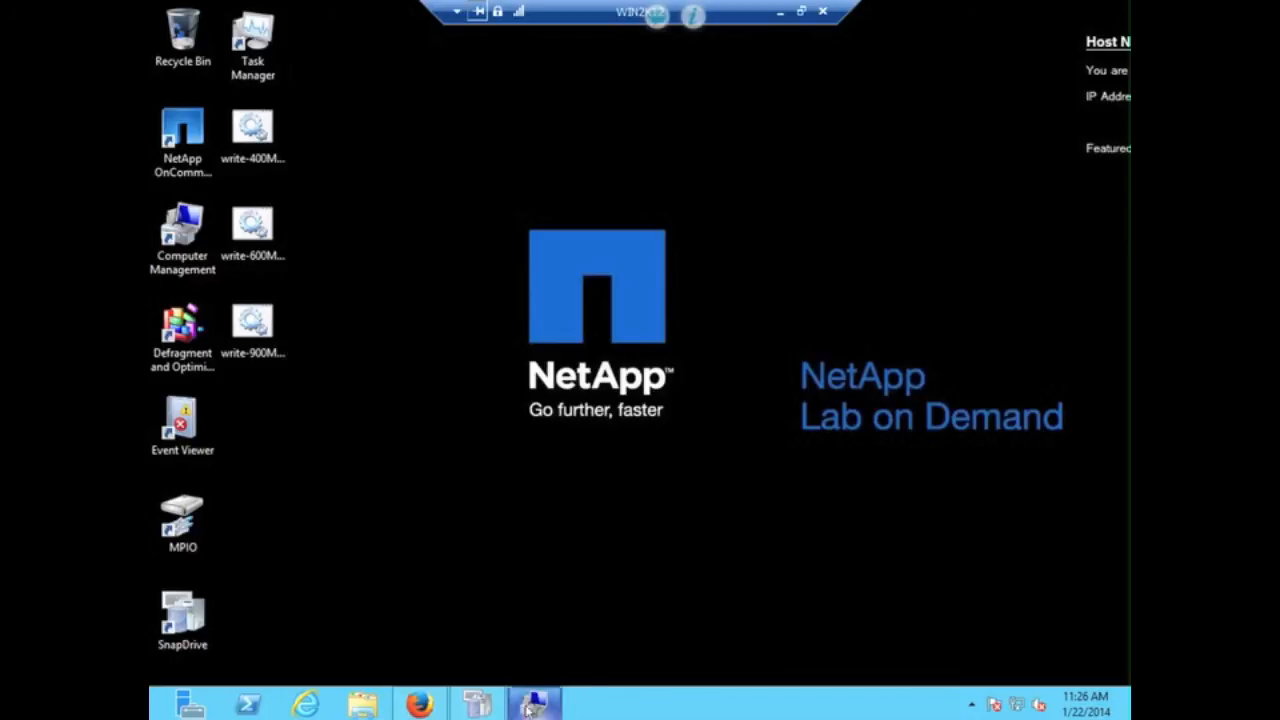
- Show the vs_win_adv LUN list: win2.lun at 42.9% used, win3.lun at 15.09%
{"action": "mouse_move", "coordinate": [527, 708]}
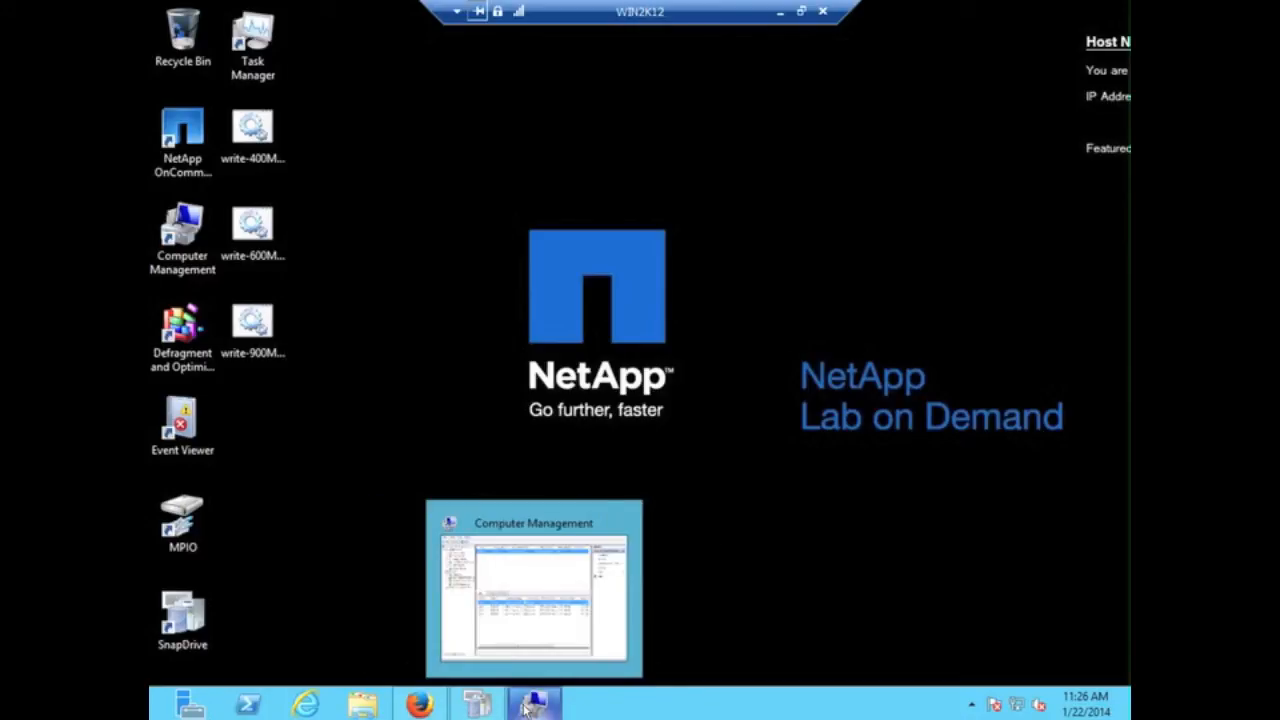
{"action": "mouse_move", "coordinate": [419, 706]}
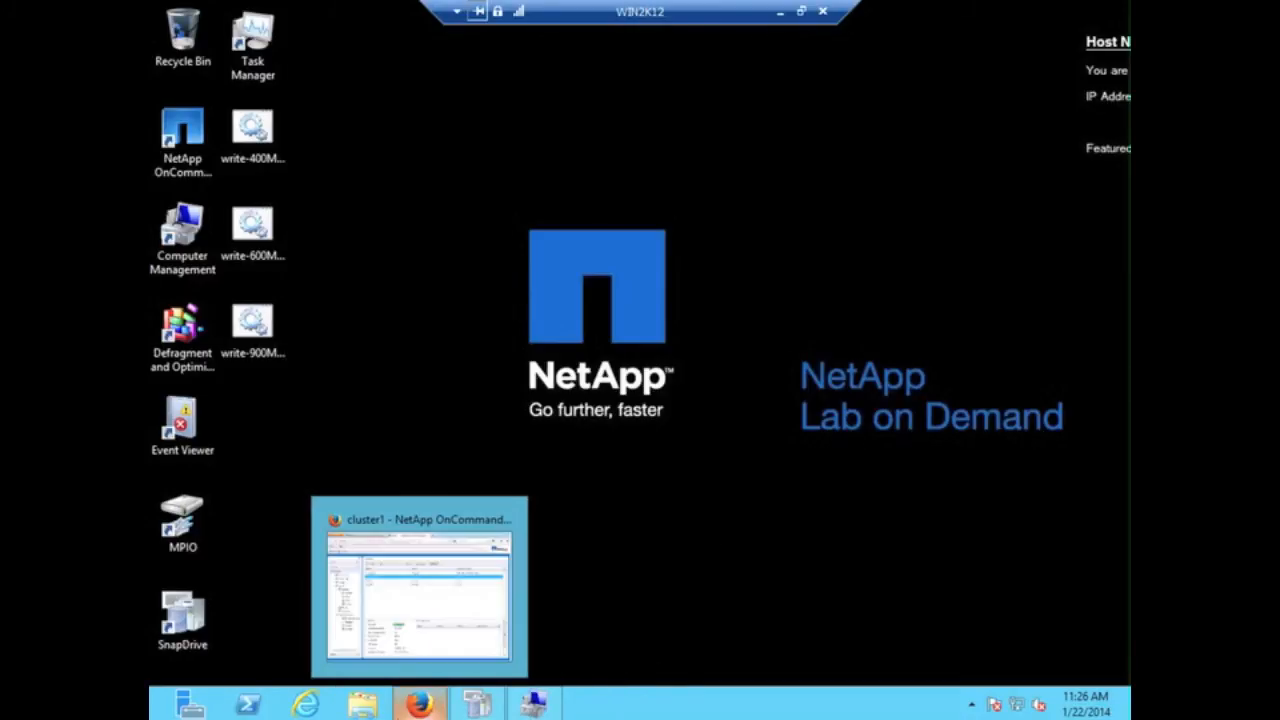
{"action": "left_click", "coordinate": [396, 585]}
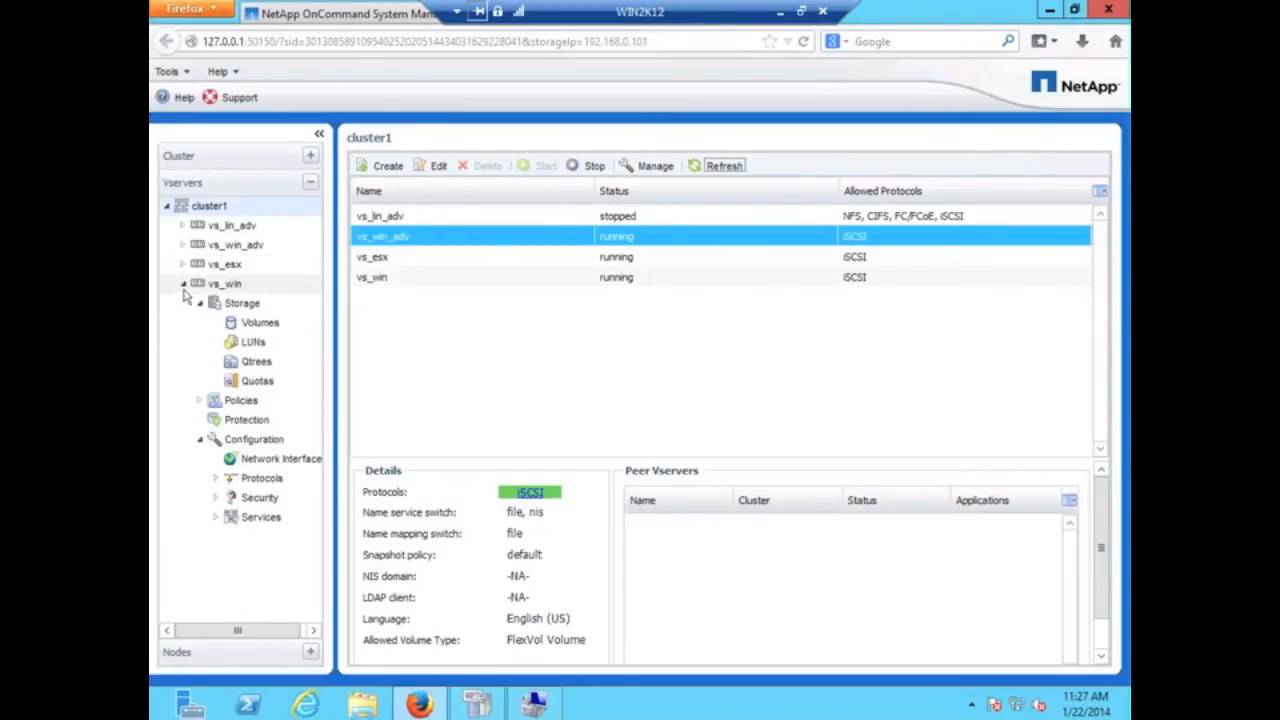
{"action": "left_click", "coordinate": [184, 285]}
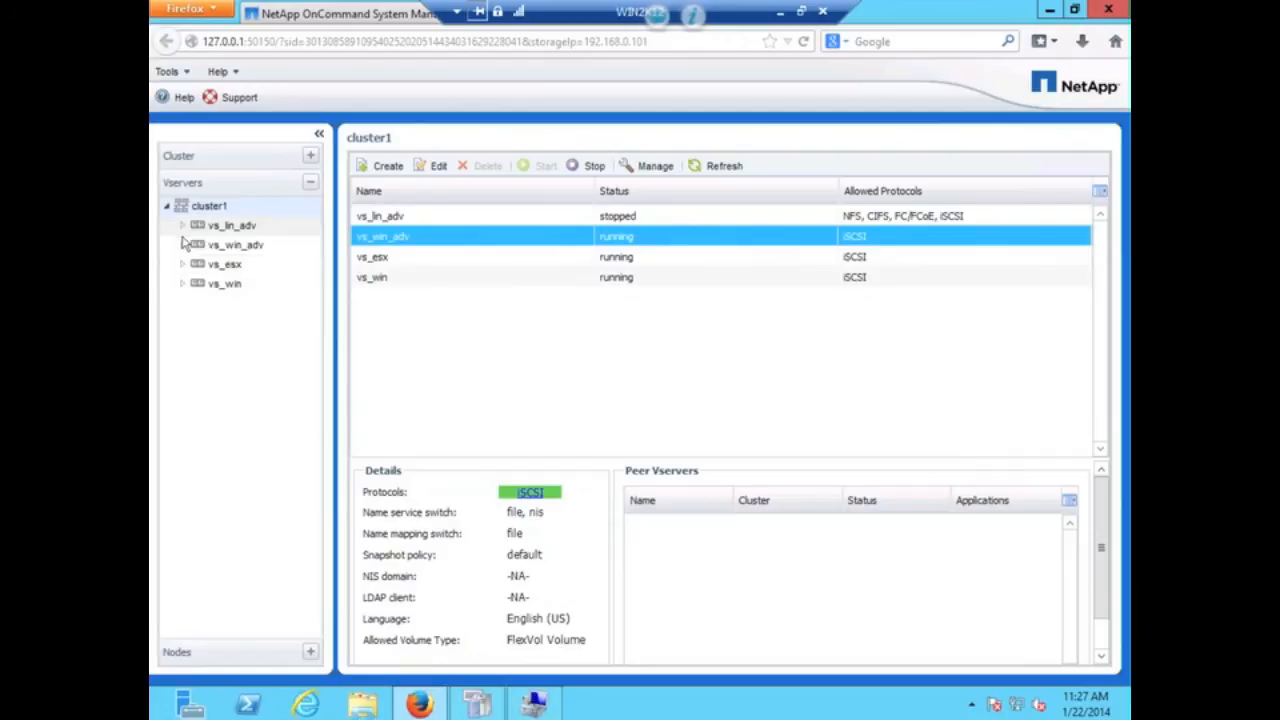
{"action": "left_click", "coordinate": [184, 245]}
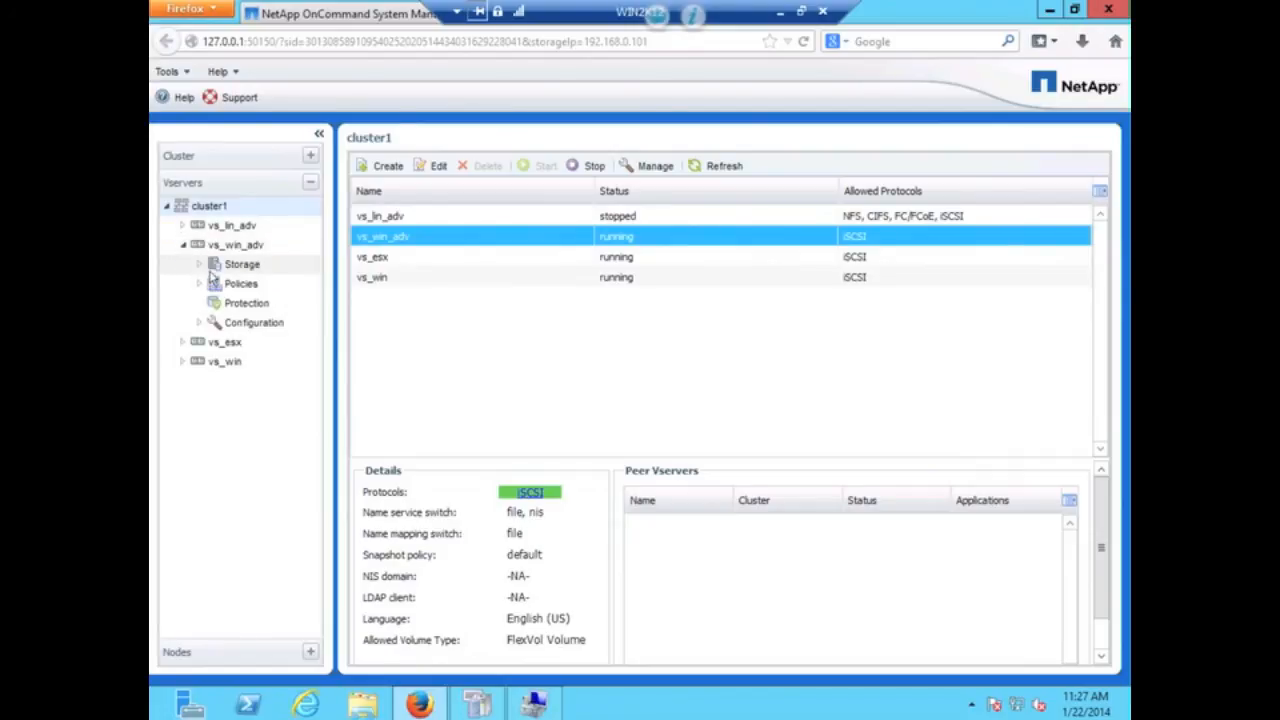
{"action": "left_click", "coordinate": [200, 264]}
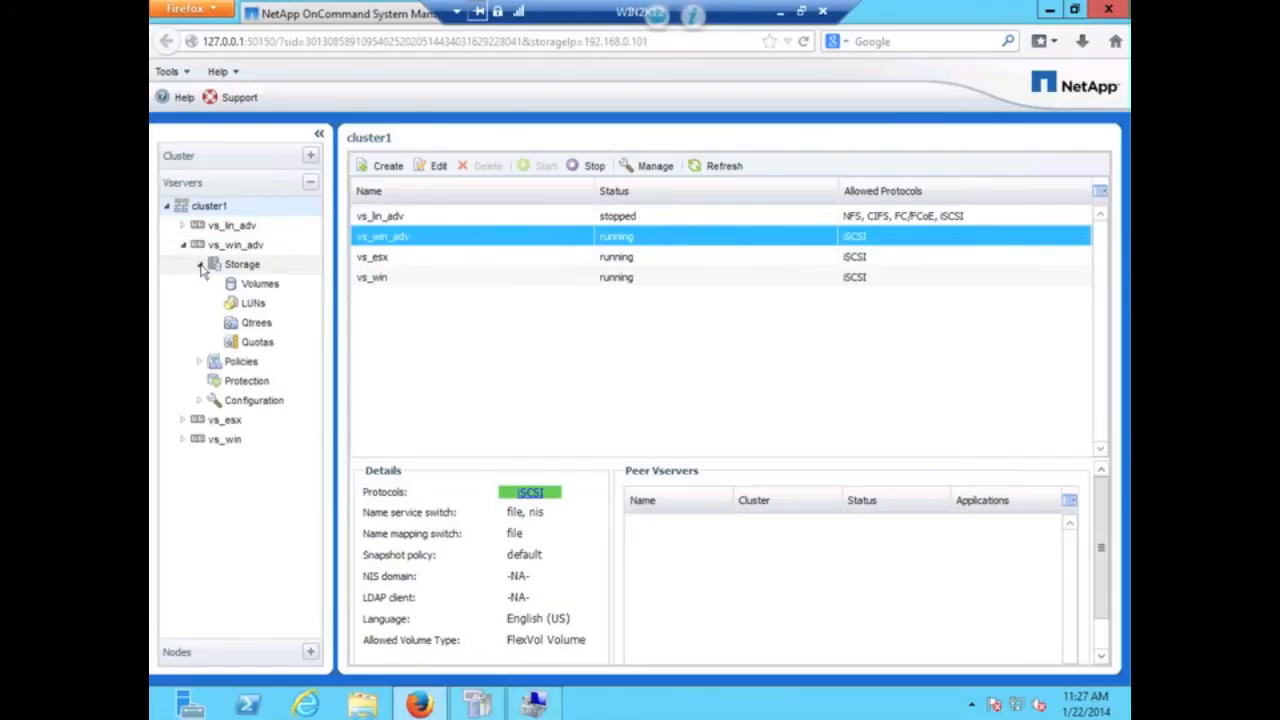
{"action": "left_click", "coordinate": [242, 305]}
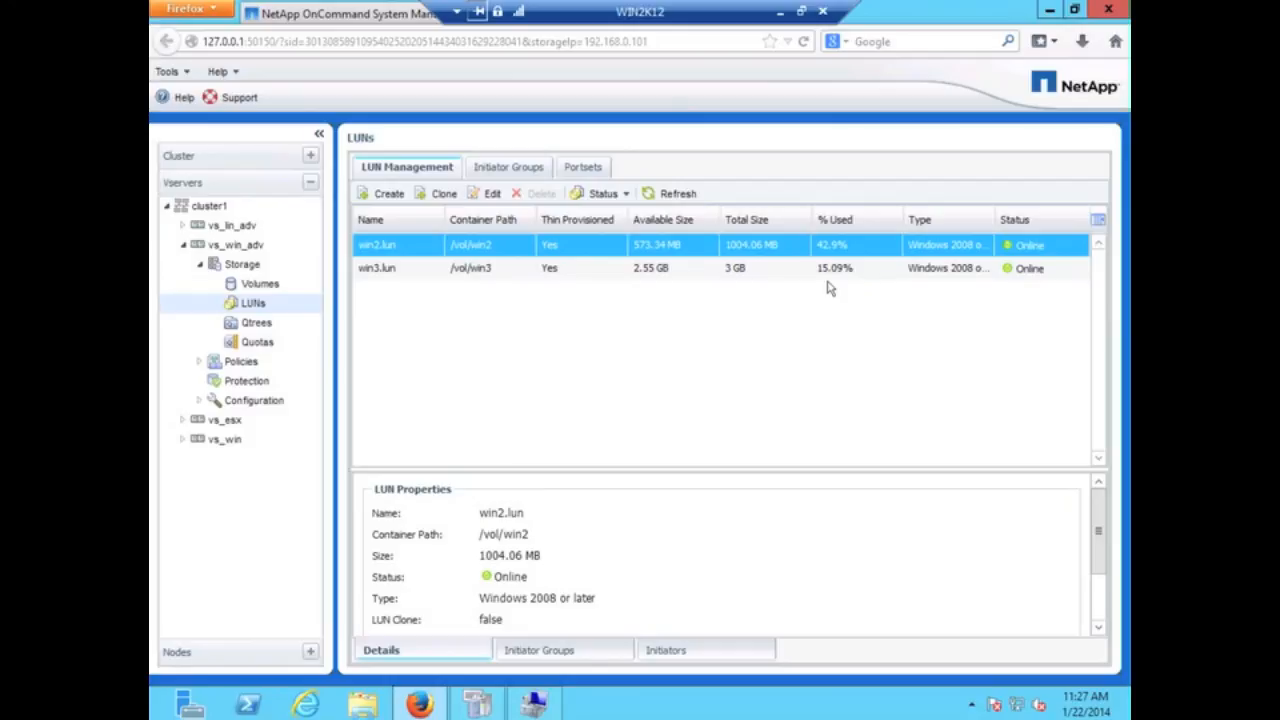
{"action": "left_click", "coordinate": [1047, 14]}
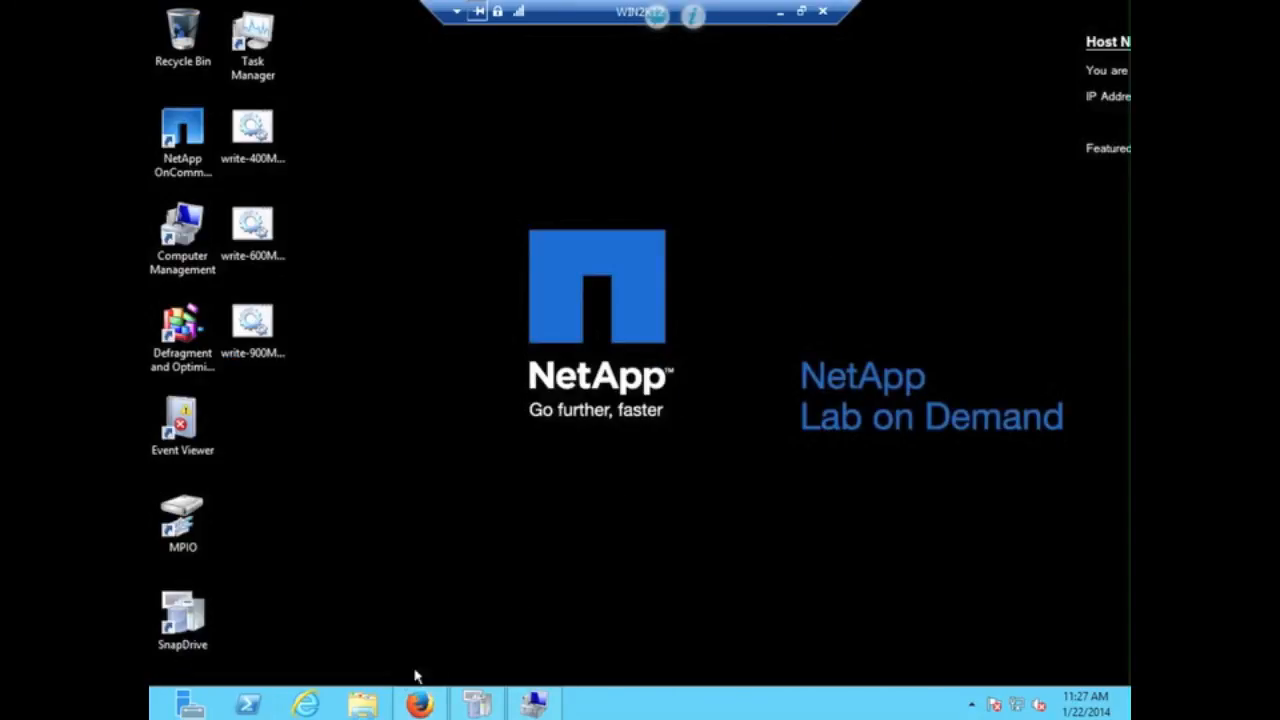
- Permanently delete rdfc-G-400MB from drive G:
{"action": "left_click", "coordinate": [364, 705]}
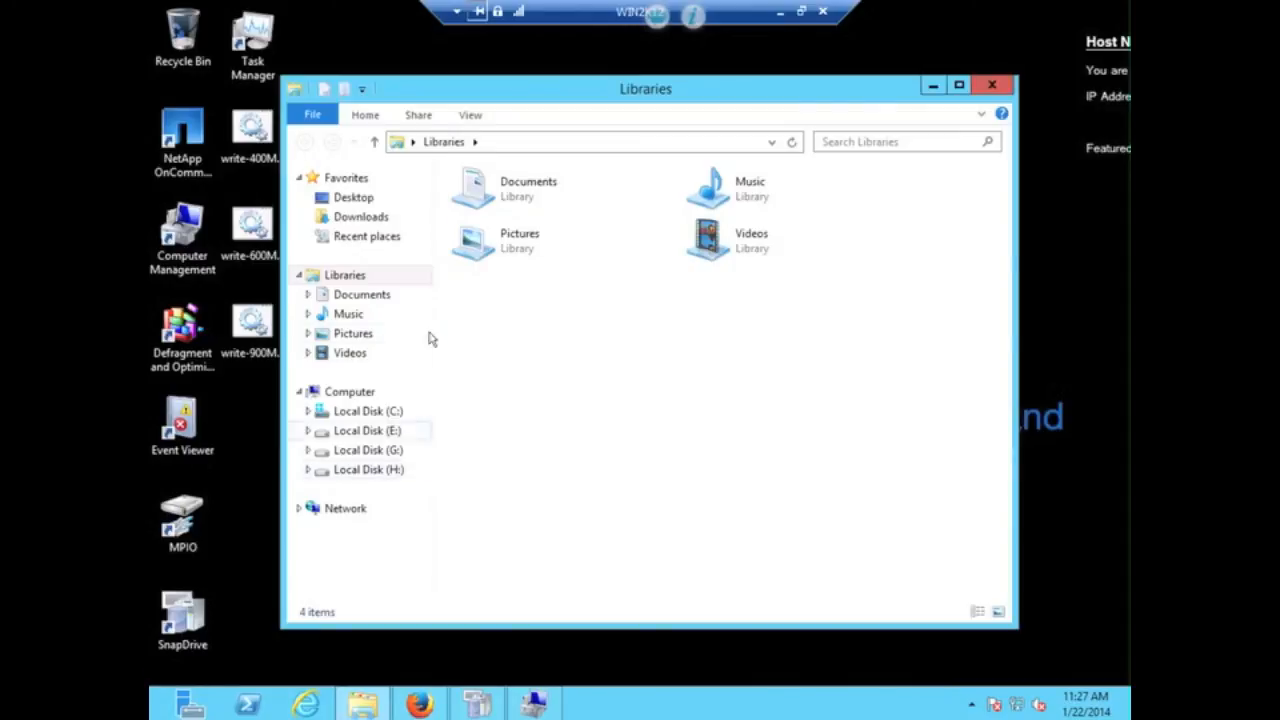
{"action": "left_click", "coordinate": [358, 395]}
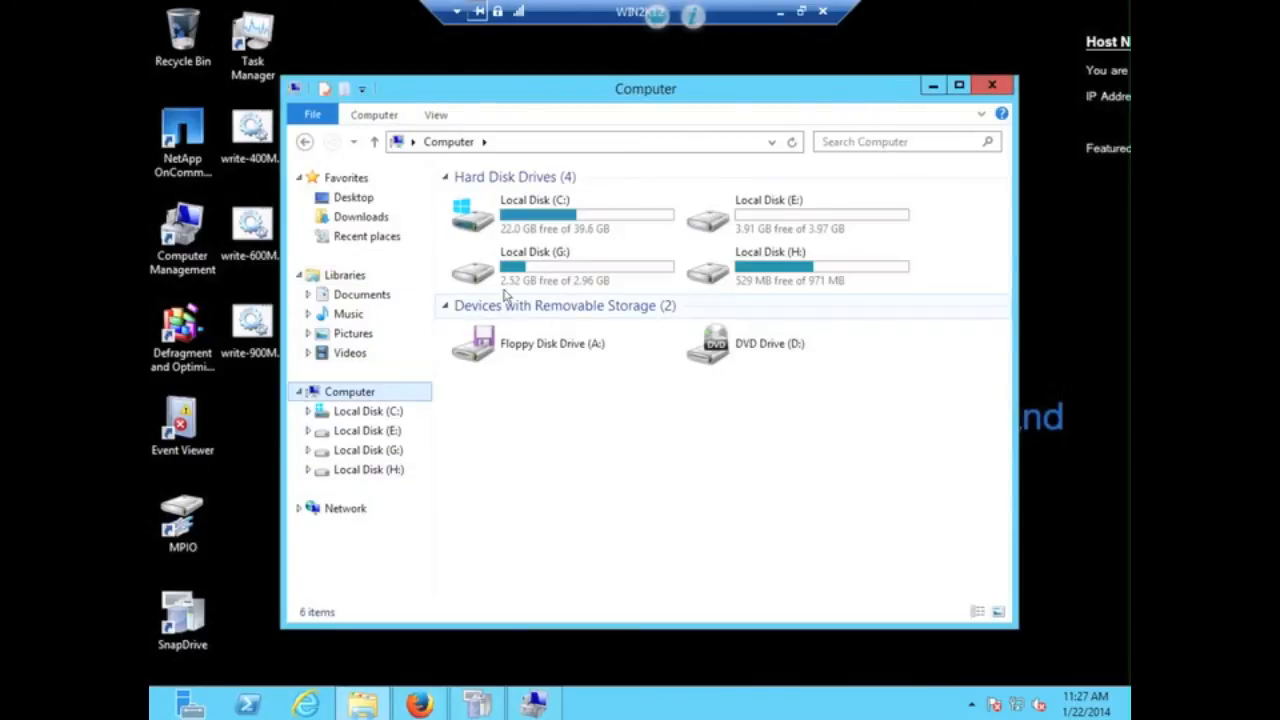
{"action": "left_click", "coordinate": [535, 263]}
{"action": "double_click", "coordinate": [535, 263]}
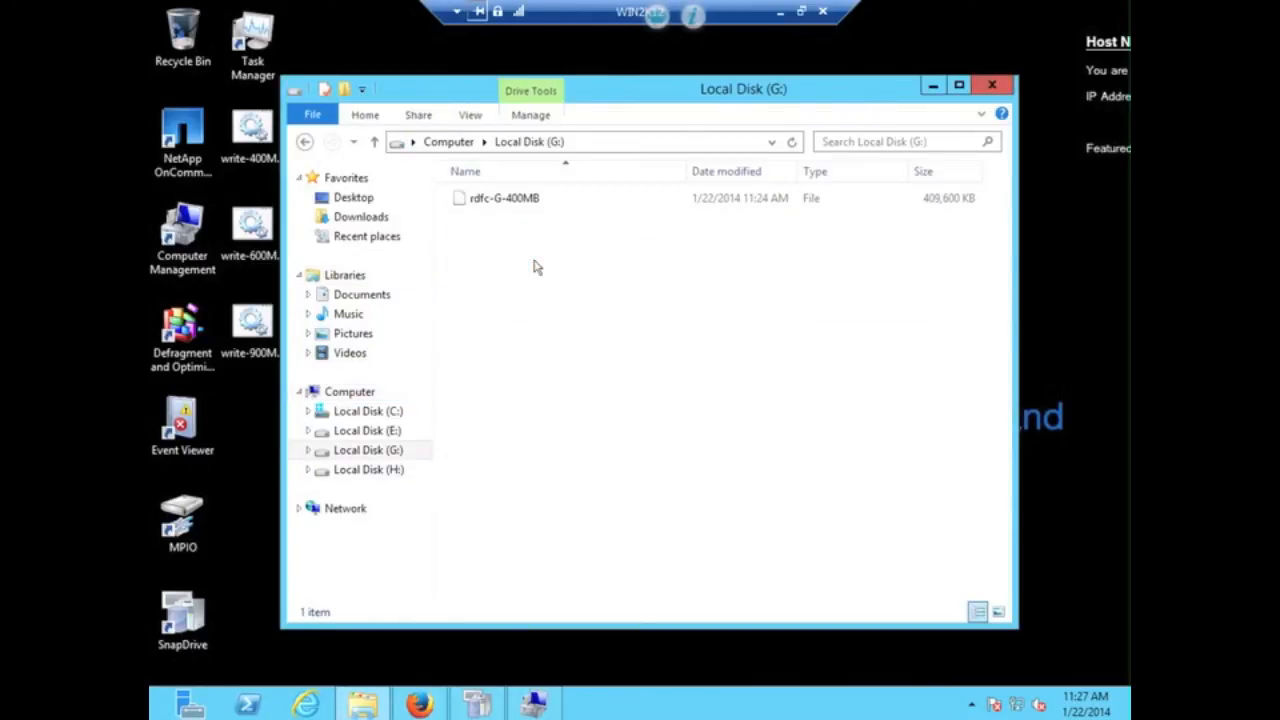
{"action": "left_click", "coordinate": [501, 205]}
{"action": "right_click", "coordinate": [501, 207]}
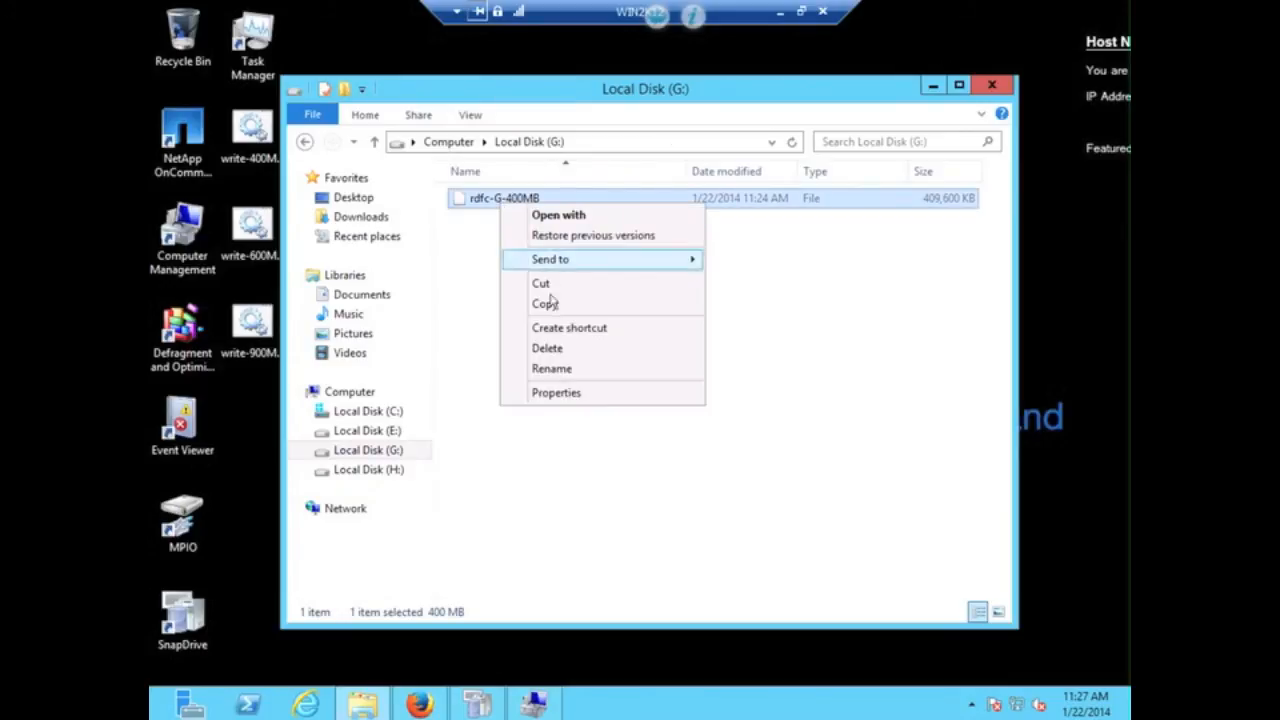
{"action": "left_click", "coordinate": [549, 350]}
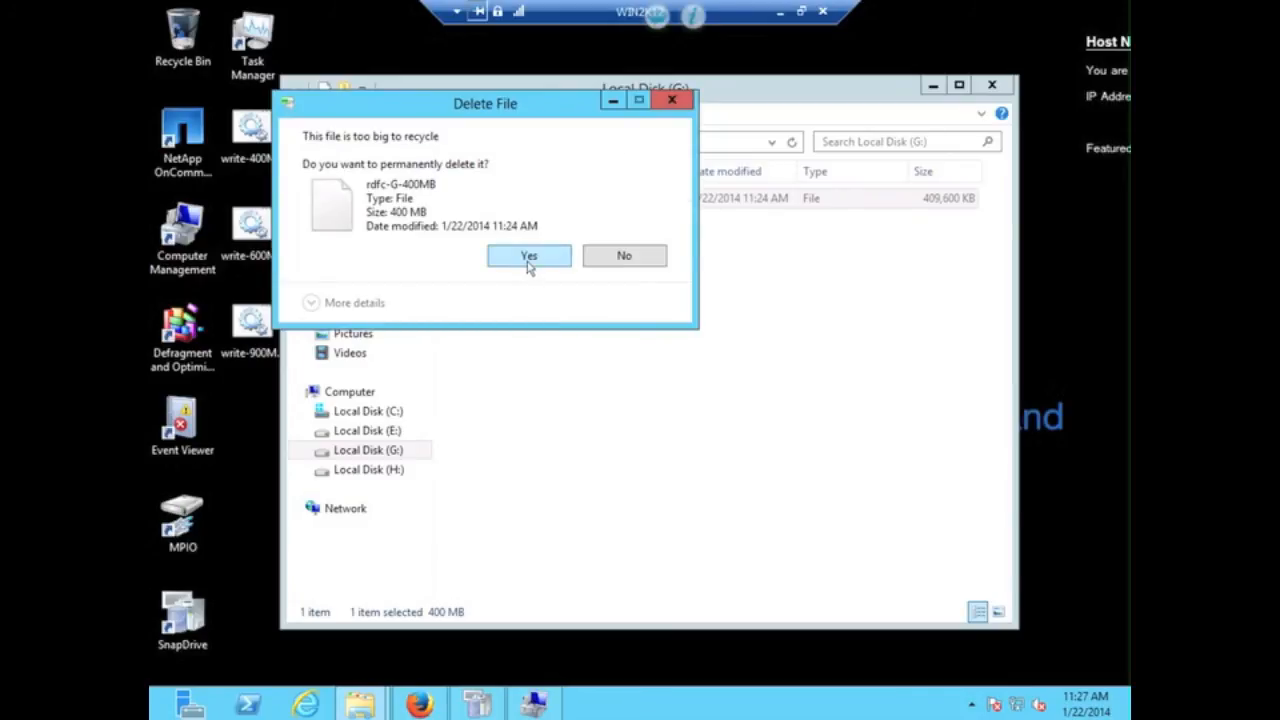
{"action": "left_click", "coordinate": [529, 258]}
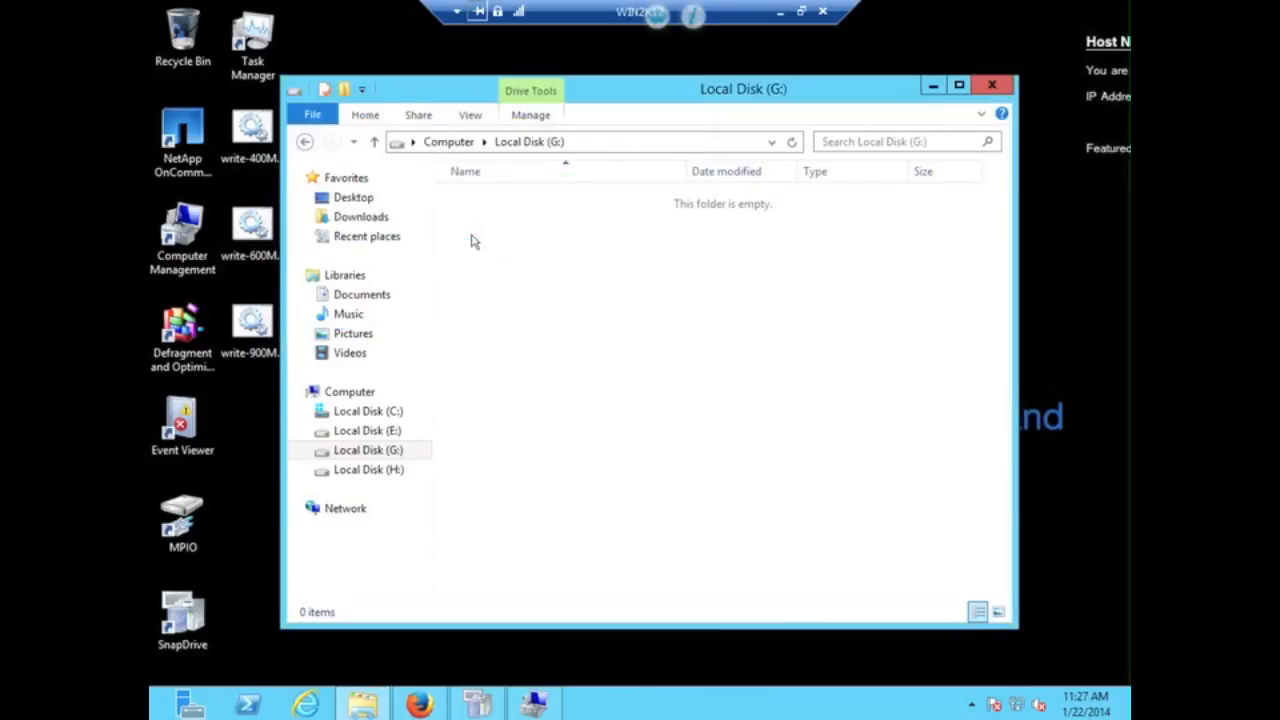
- Permanently delete rdfc-H-400MB from drive H:, leaving 929 MB free of 971 MB
{"action": "left_click", "coordinate": [305, 141]}
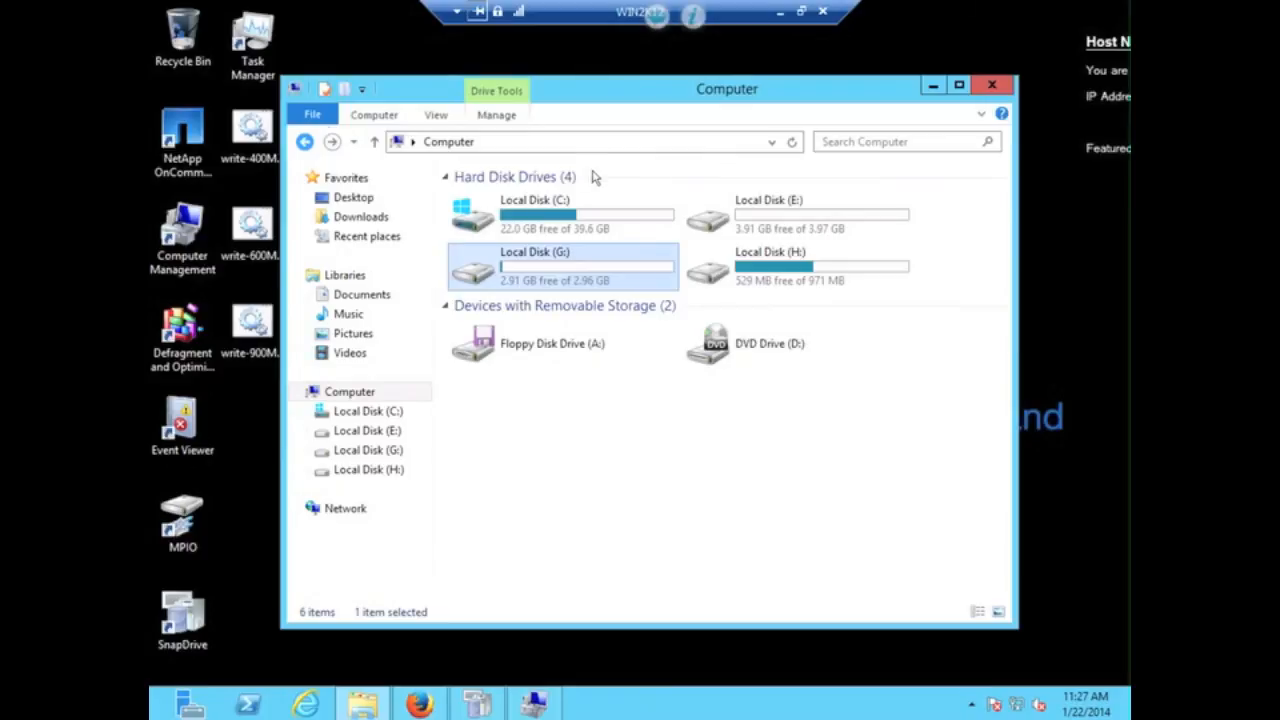
{"action": "double_click", "coordinate": [795, 255]}
{"action": "left_click", "coordinate": [517, 207]}
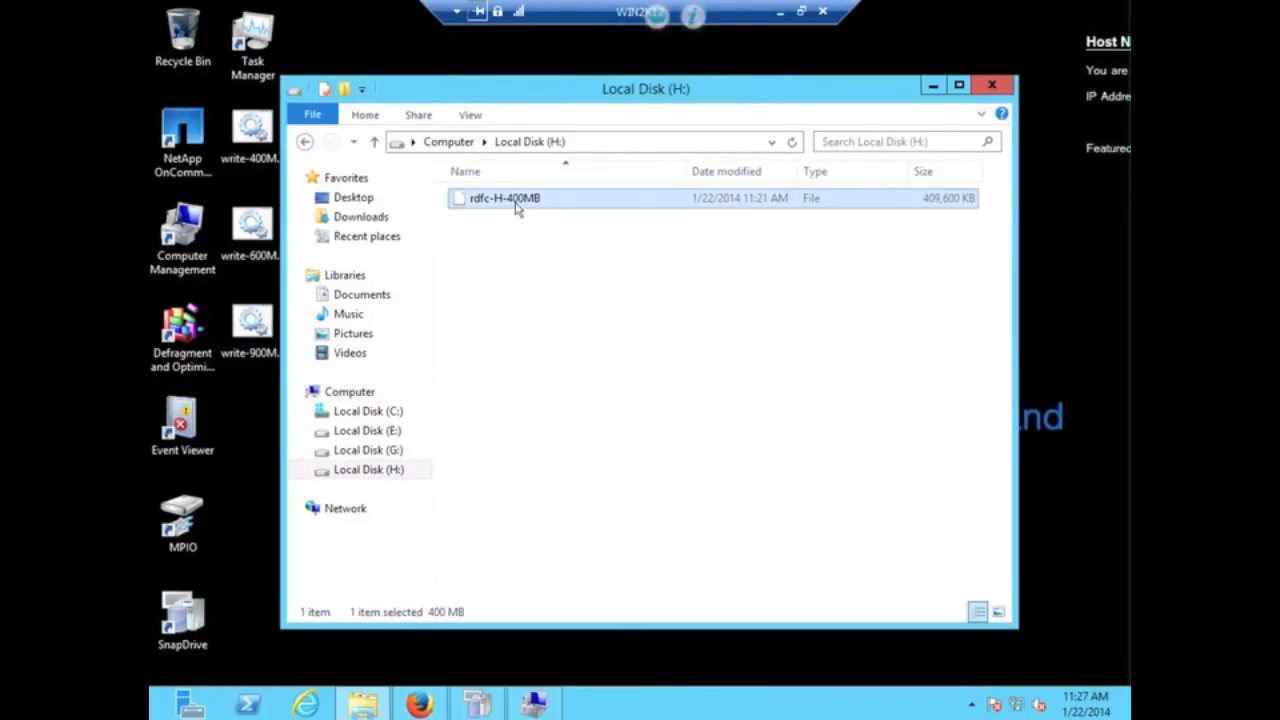
{"action": "right_click", "coordinate": [517, 207]}
{"action": "left_click", "coordinate": [579, 349]}
{"action": "left_click", "coordinate": [684, 257]}
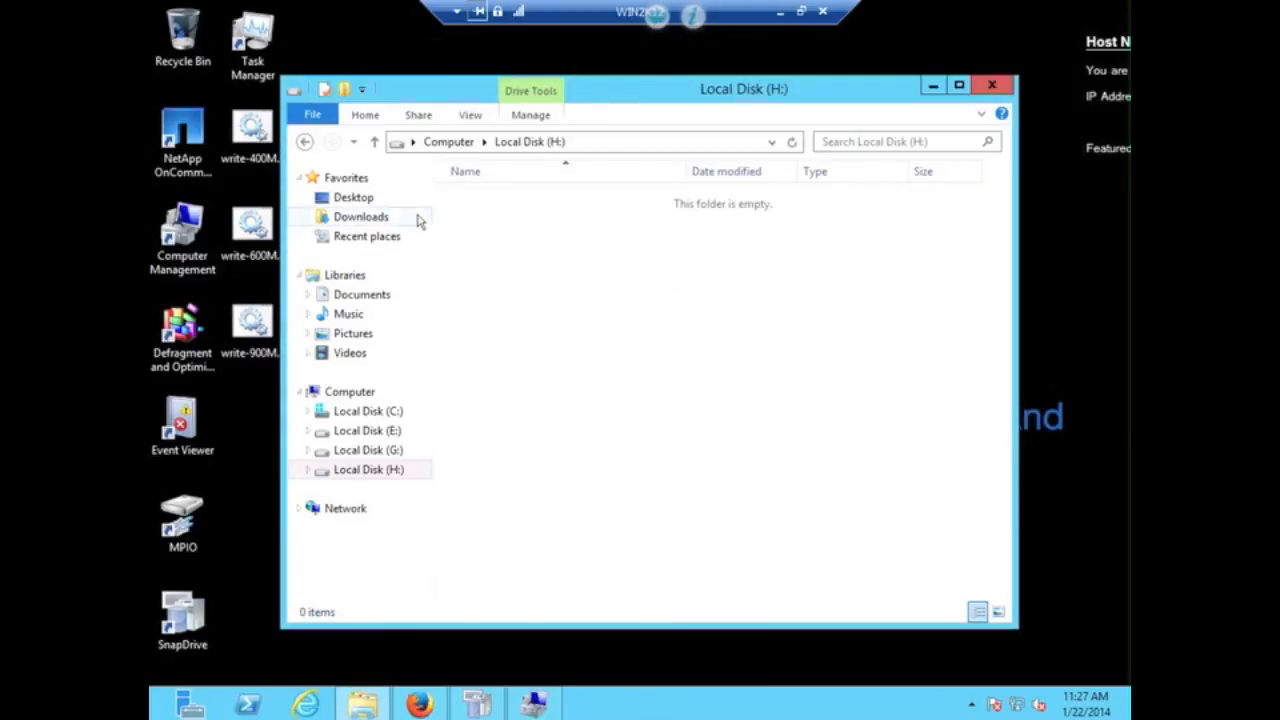
{"action": "left_click", "coordinate": [305, 141]}
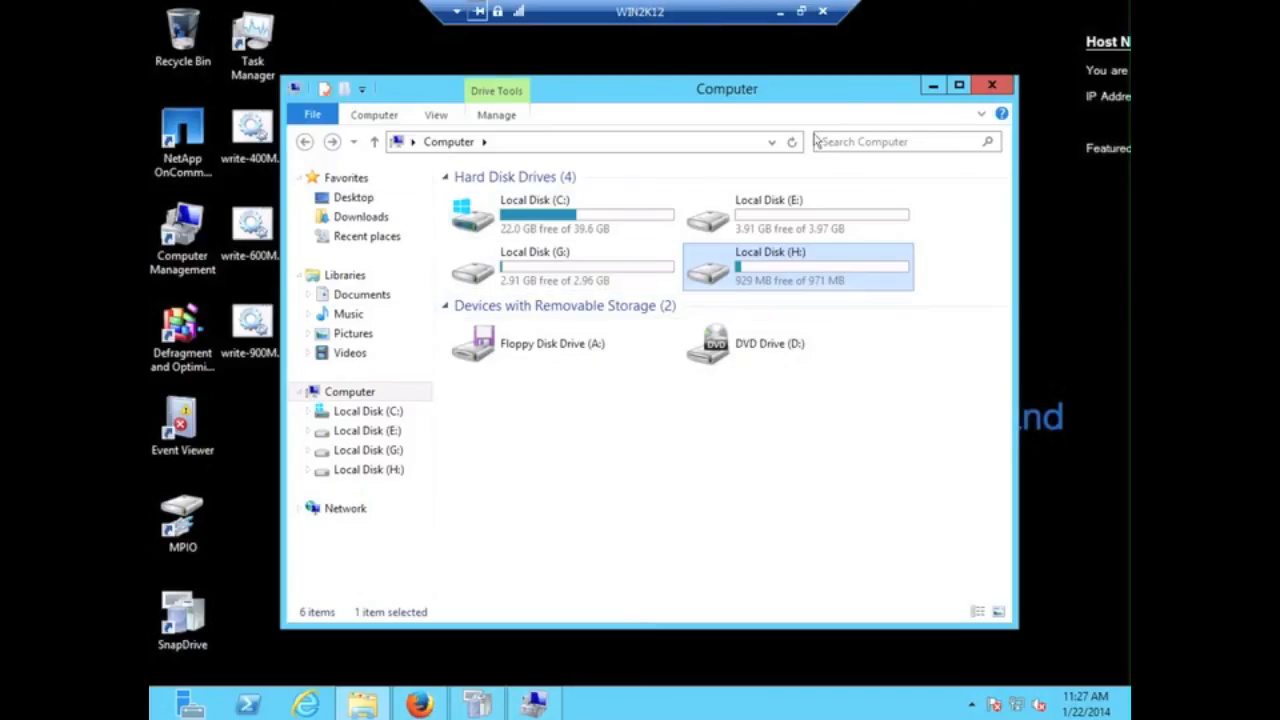
{"action": "left_click", "coordinate": [930, 88]}
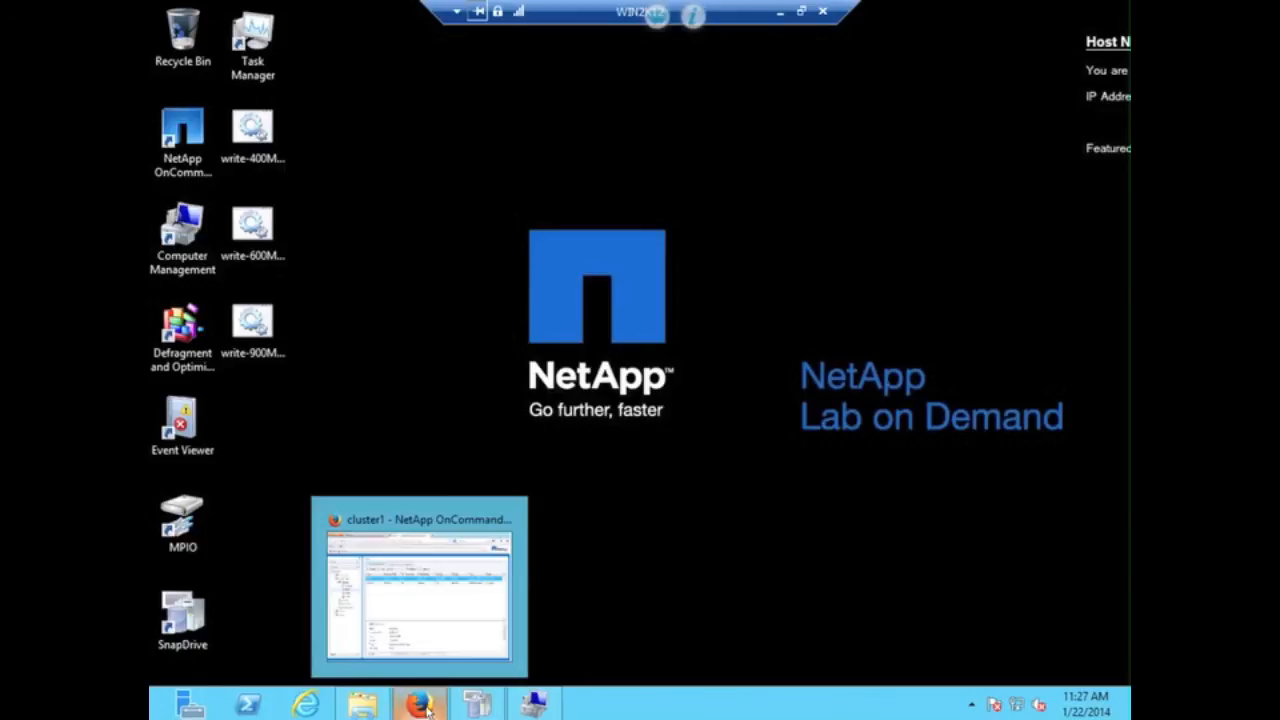
- Refresh the LUN list until win2.lun drops to 2.94% used, then view win3.lun's properties
{"action": "left_click", "coordinate": [422, 632]}
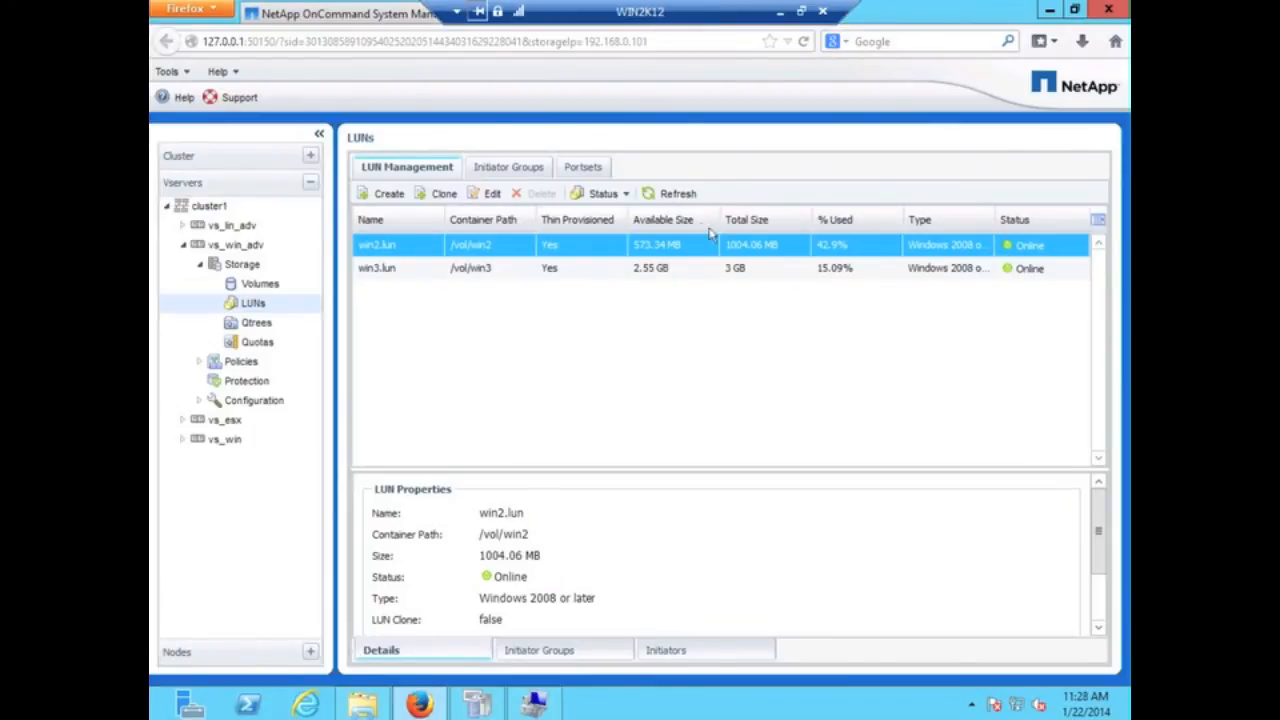
{"action": "left_click", "coordinate": [669, 195]}
{"action": "left_click", "coordinate": [675, 194]}
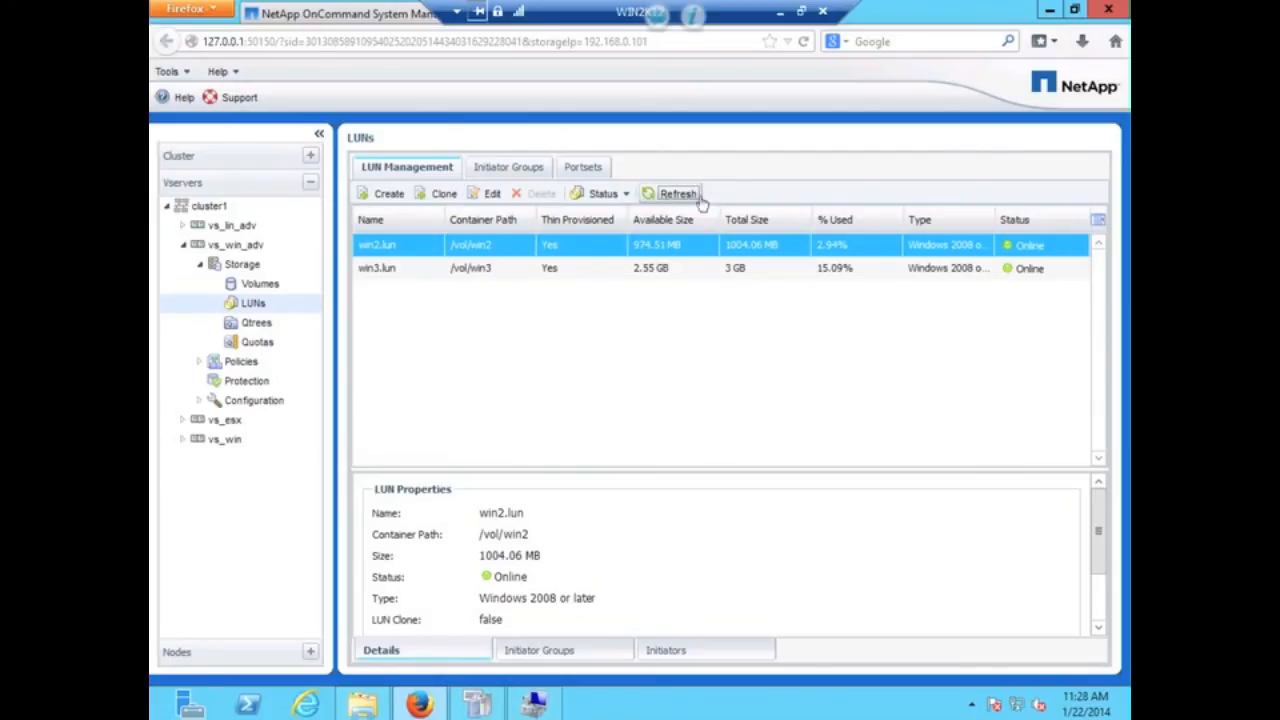
{"action": "left_click", "coordinate": [832, 270]}
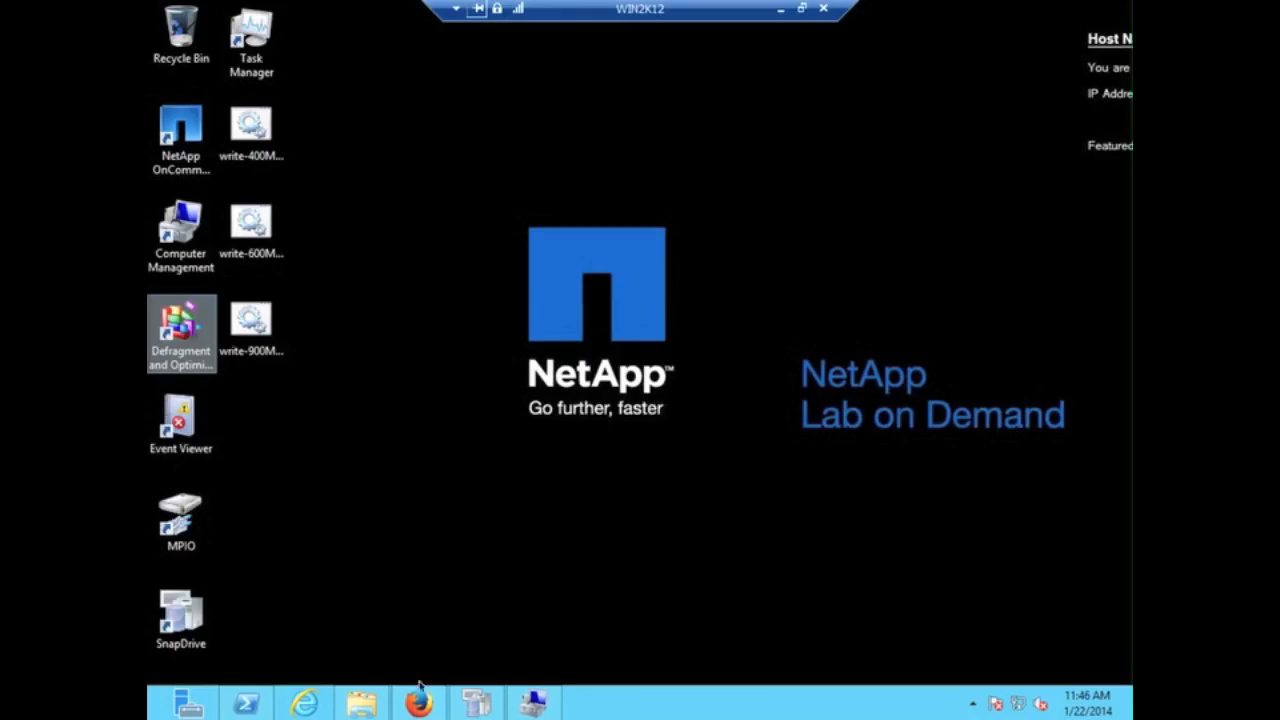
{"action": "left_click", "coordinate": [250, 704]}
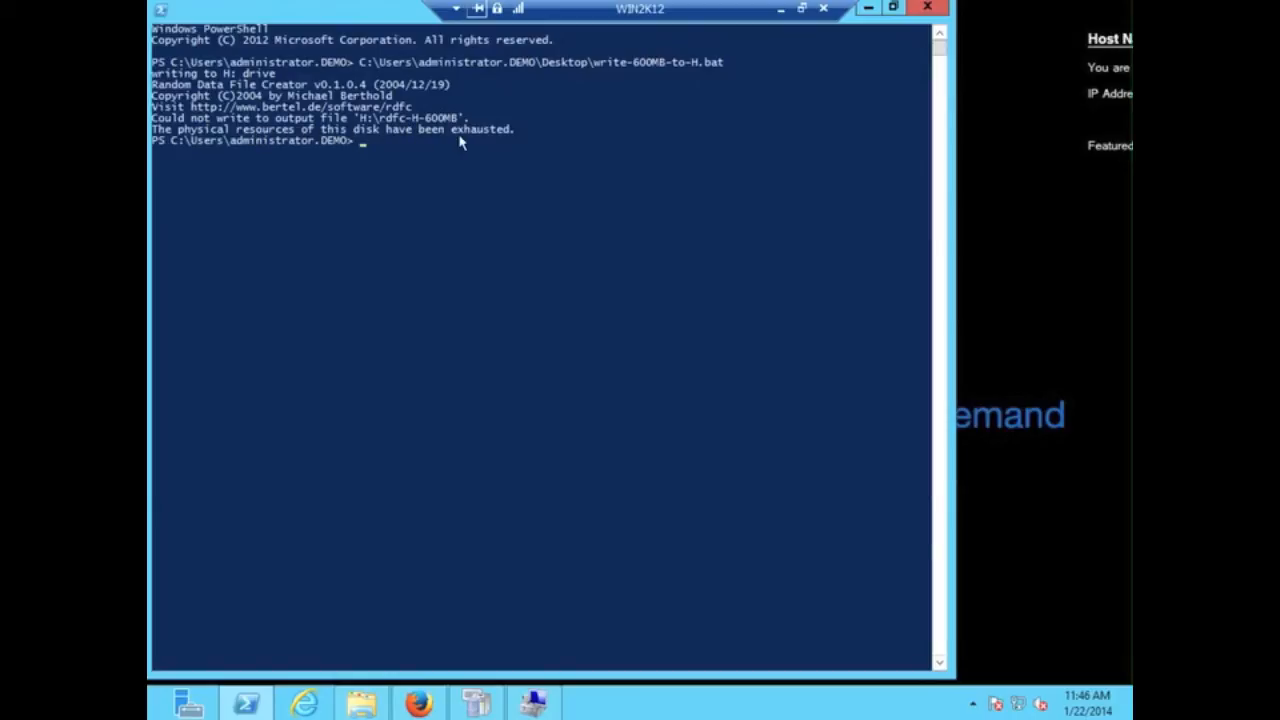
{"action": "left_click", "coordinate": [868, 12]}
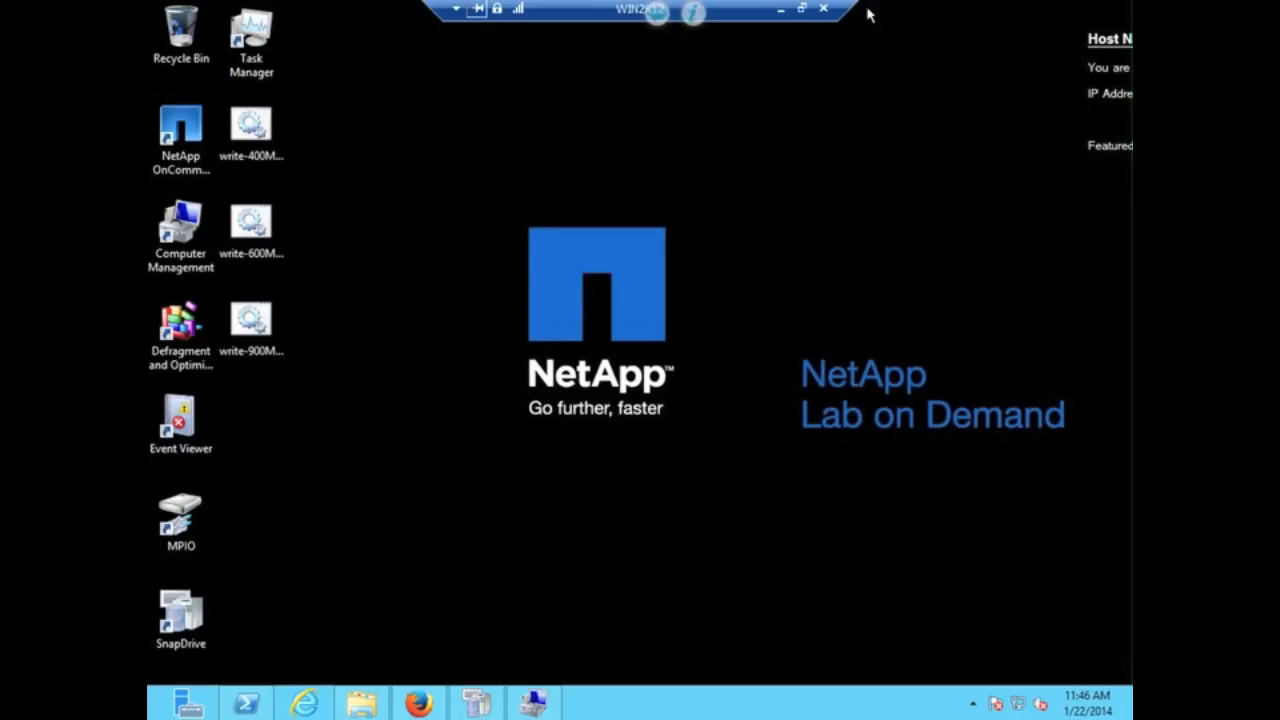
{"action": "left_click", "coordinate": [533, 703]}
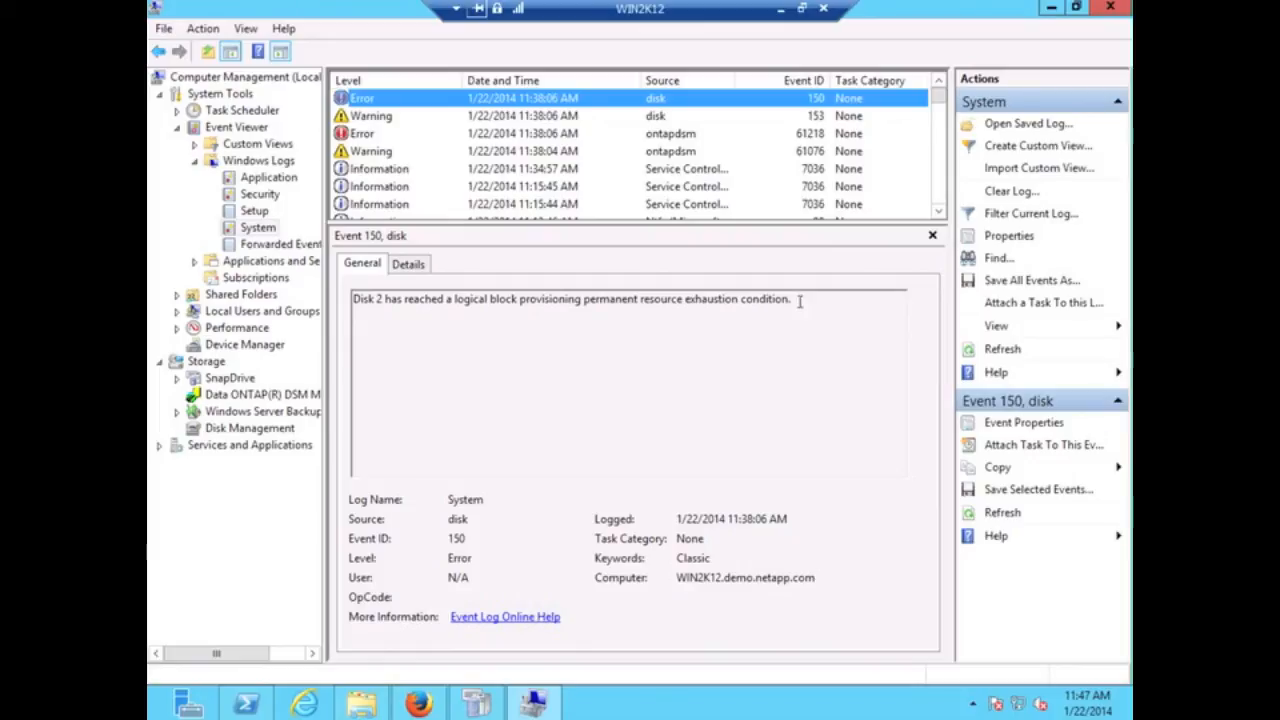
{"action": "left_click", "coordinate": [1050, 8]}
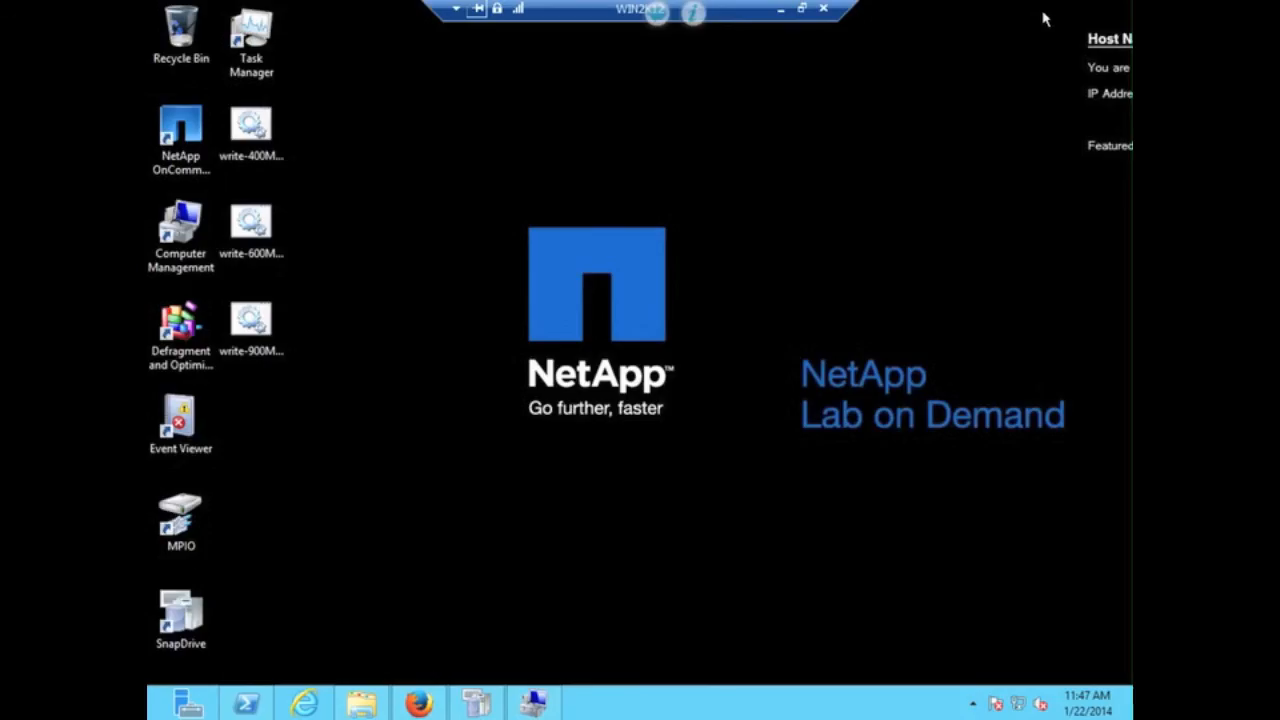
- Look at win2.lun's edit settings without changes, then list vs_win_adv volumes showing win2 99% full
{"action": "left_click", "coordinate": [421, 703]}
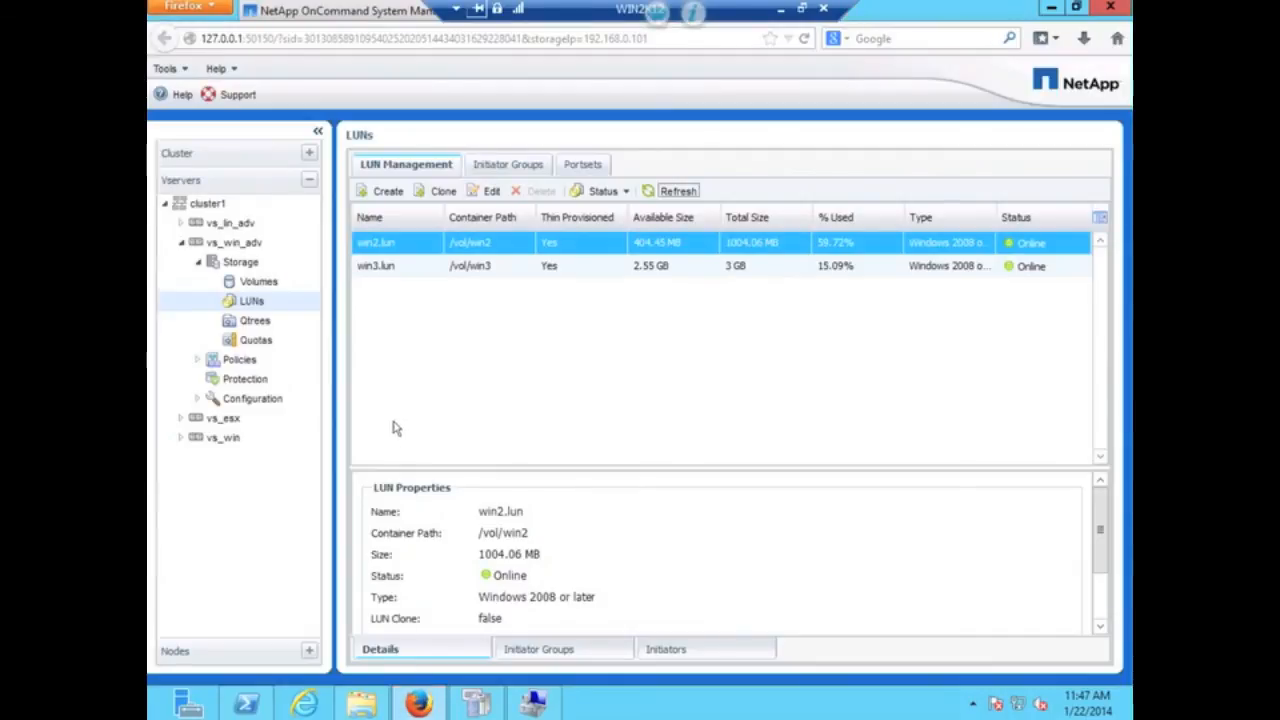
{"action": "right_click", "coordinate": [403, 247]}
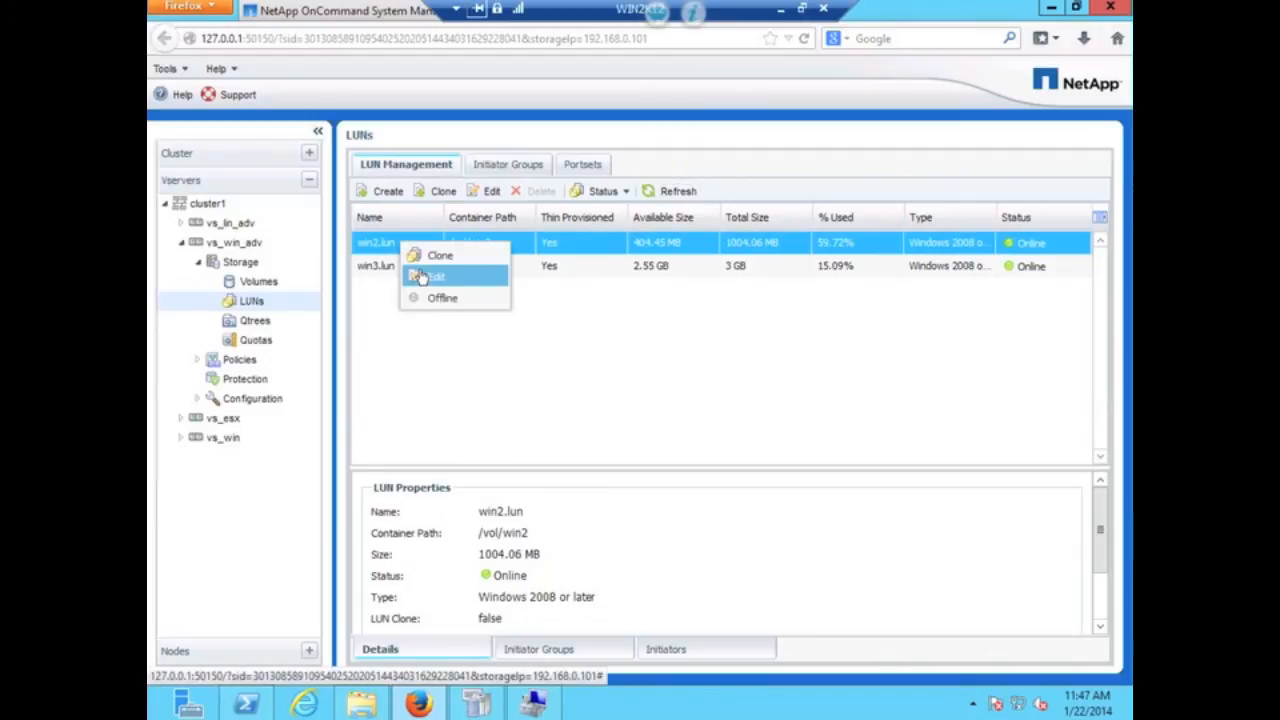
{"action": "left_click", "coordinate": [421, 278]}
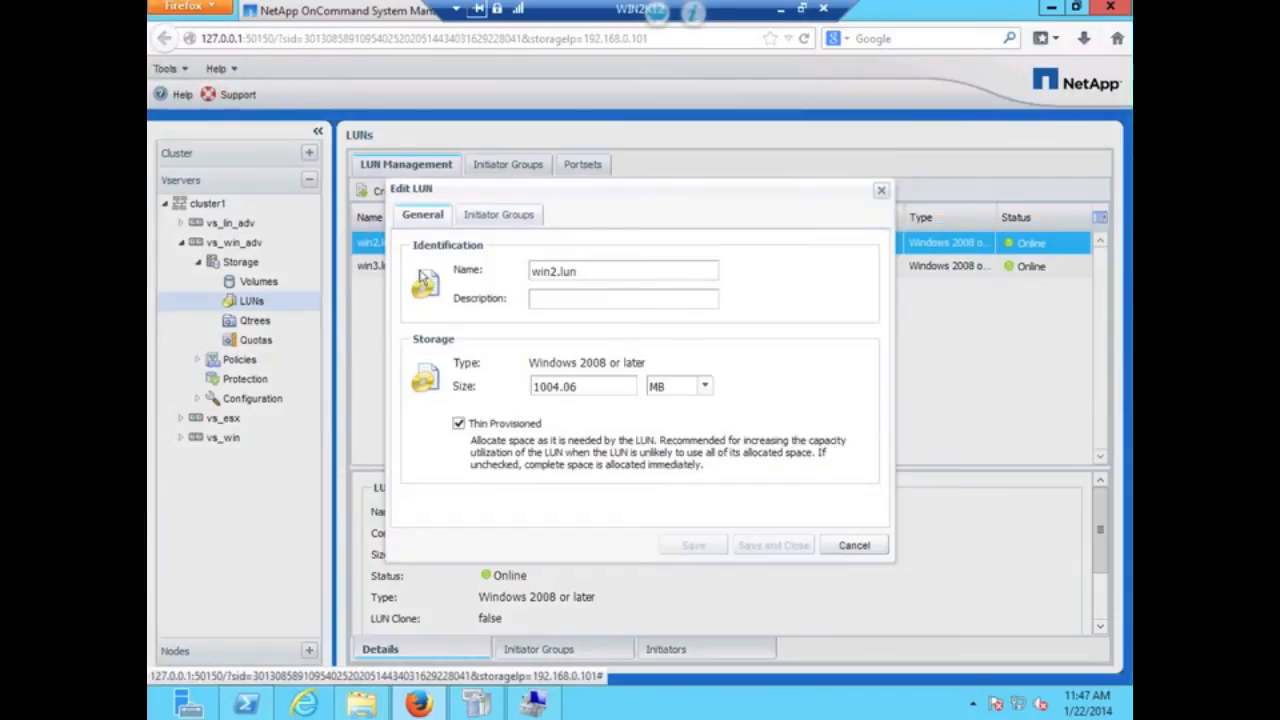
{"action": "left_click", "coordinate": [852, 545]}
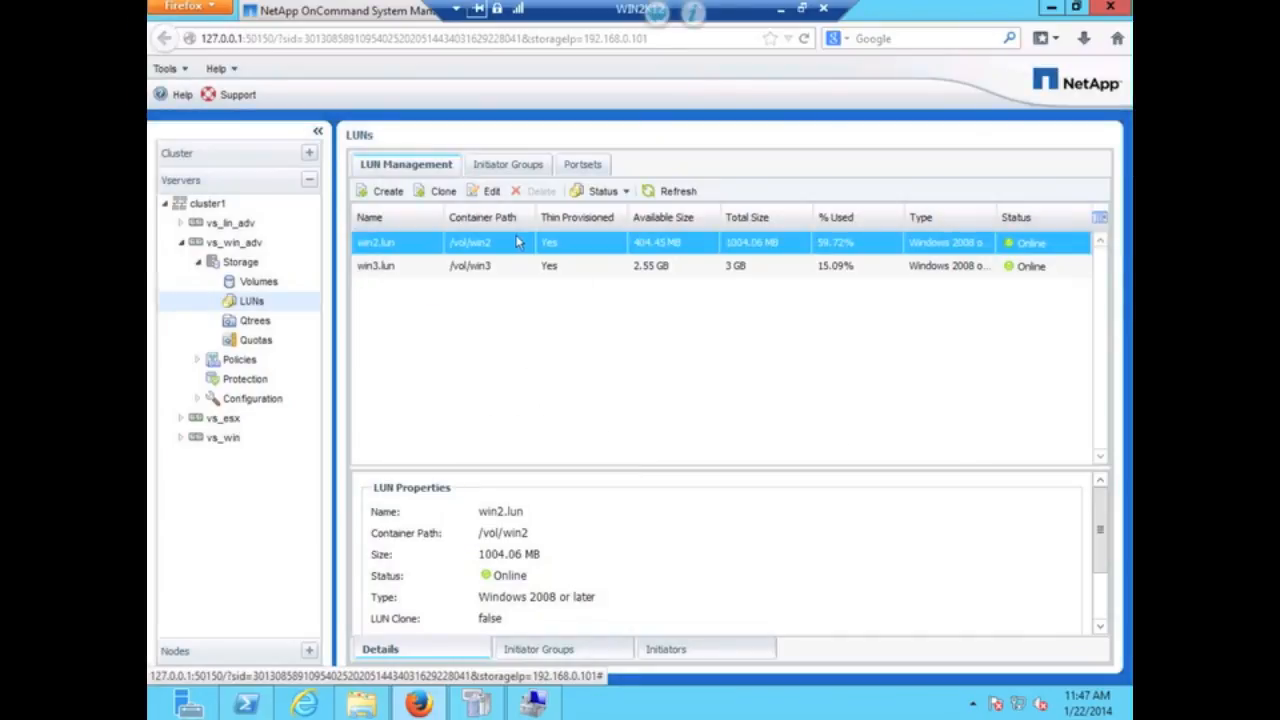
{"action": "right_click", "coordinate": [410, 244]}
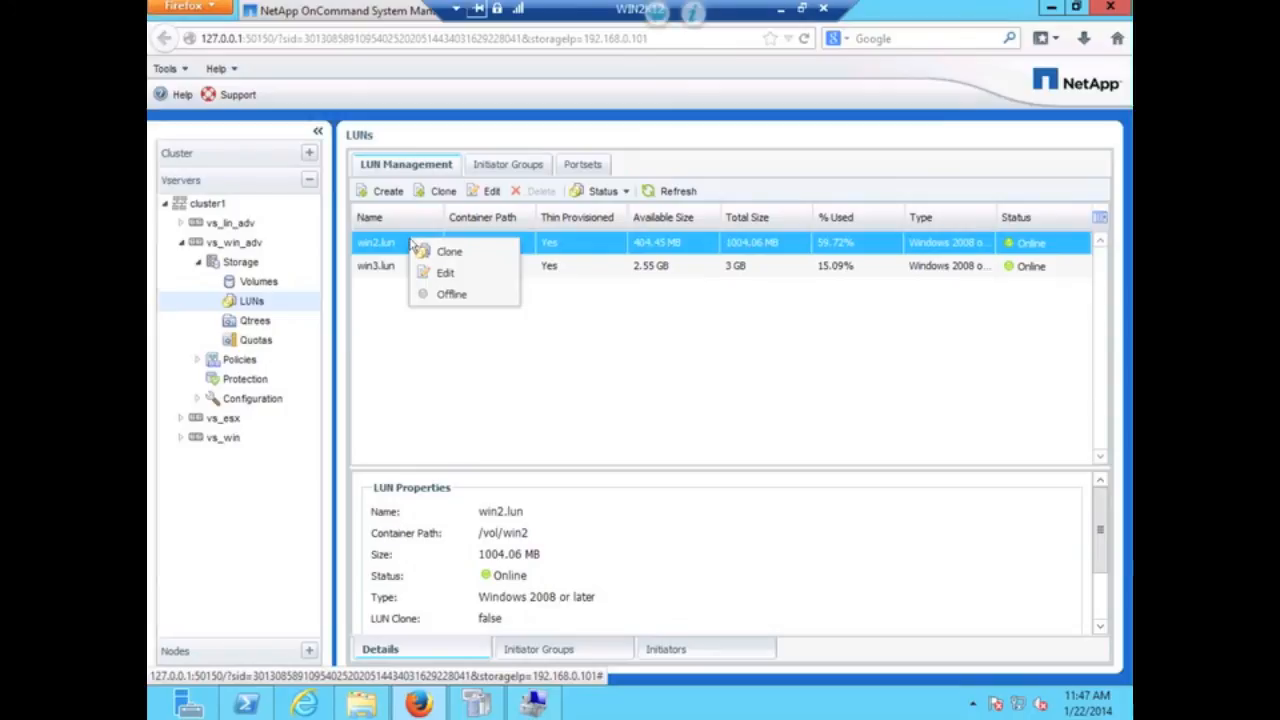
{"action": "left_click", "coordinate": [258, 283]}
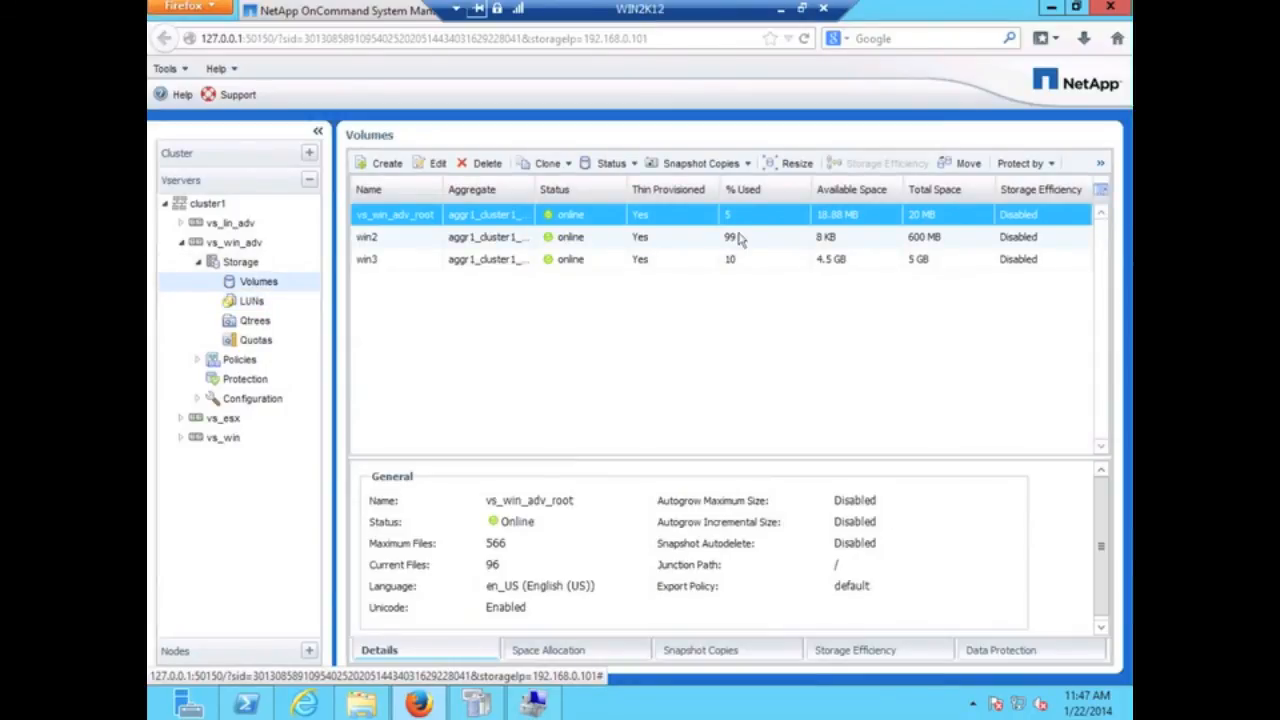
- Start resizing volume win2 and set its total capacity to 2 GB
{"action": "left_click", "coordinate": [743, 243]}
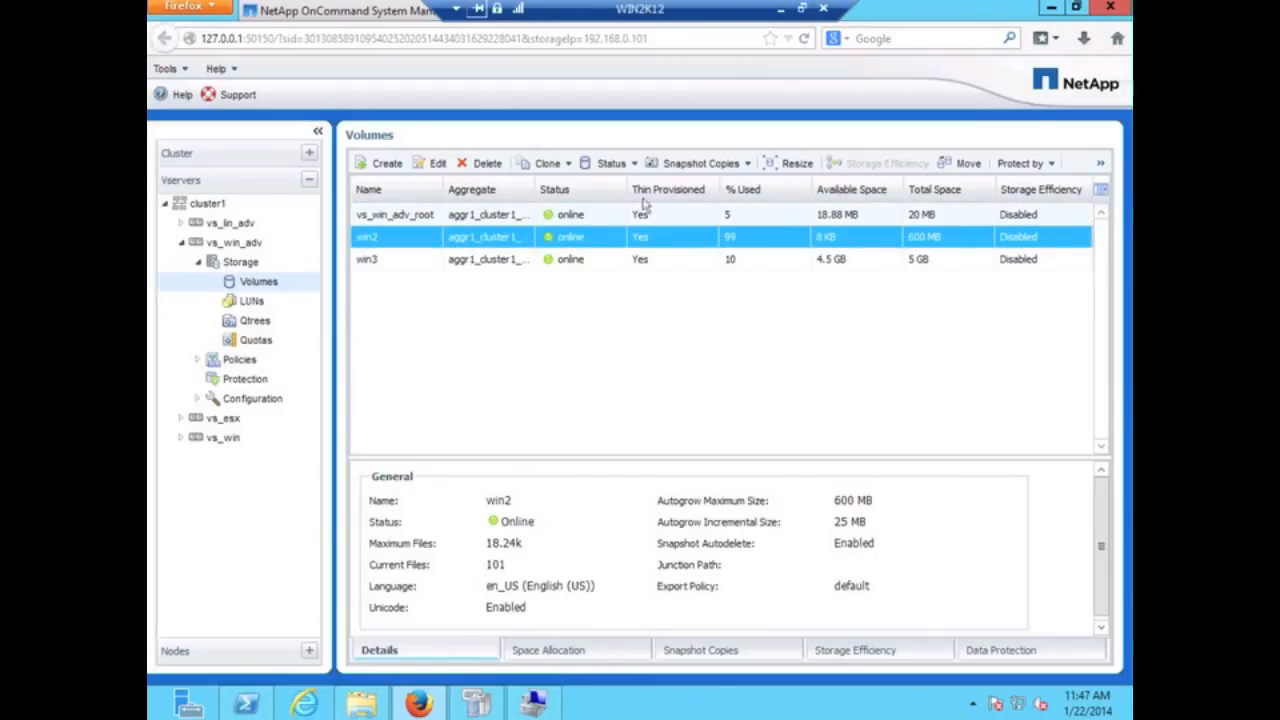
{"action": "left_click", "coordinate": [787, 165]}
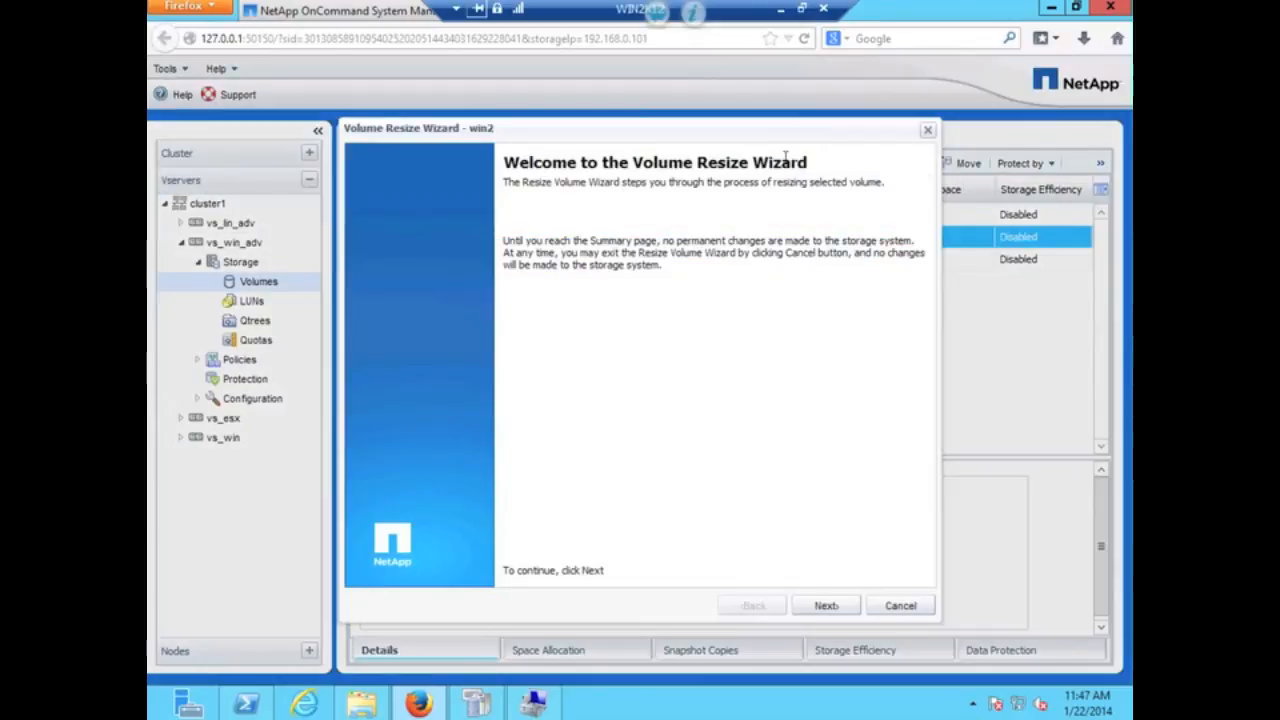
{"action": "left_click", "coordinate": [833, 609]}
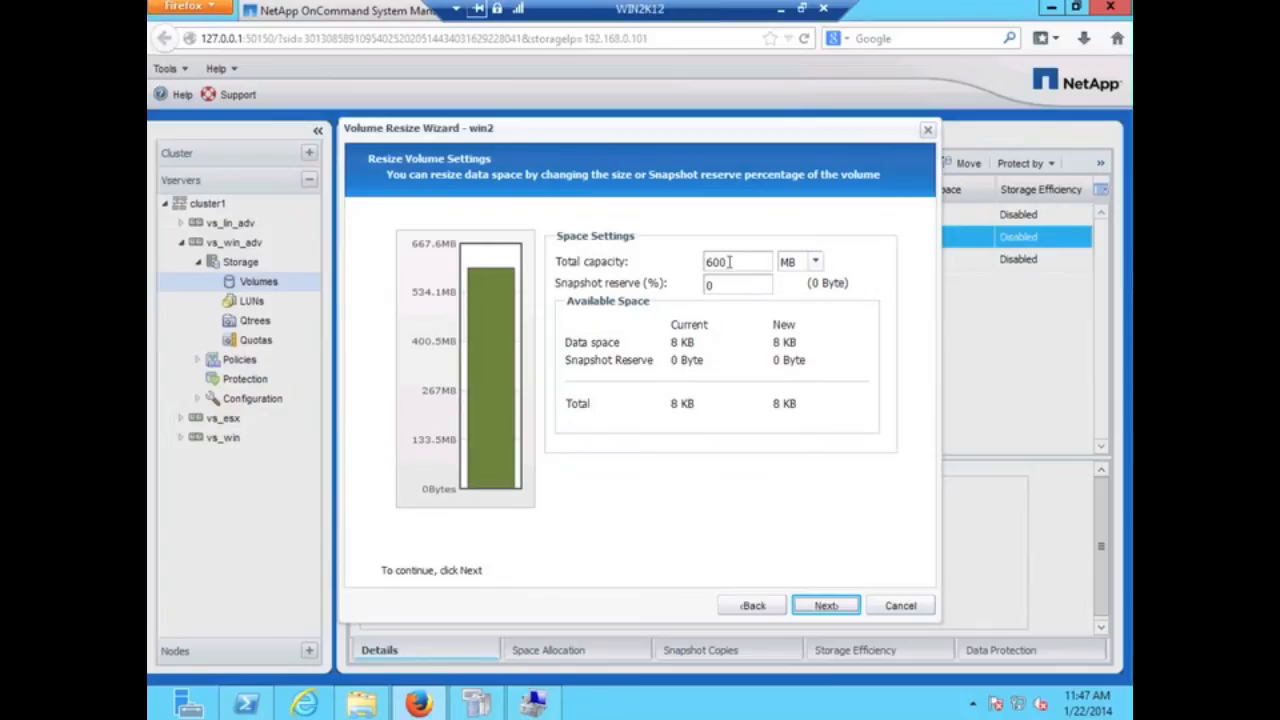
{"action": "left_click_drag", "start_coordinate": [732, 262], "coordinate": [647, 259]}
{"action": "type", "text": "2"}
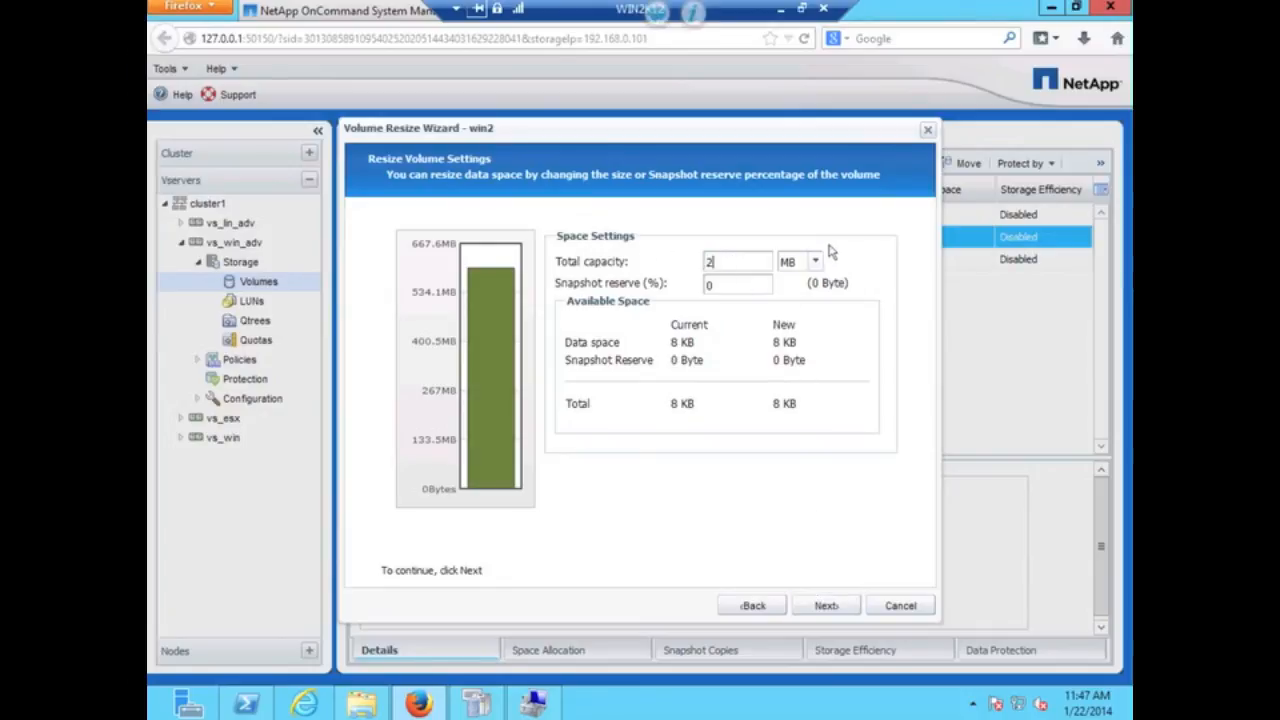
{"action": "left_click", "coordinate": [816, 266]}
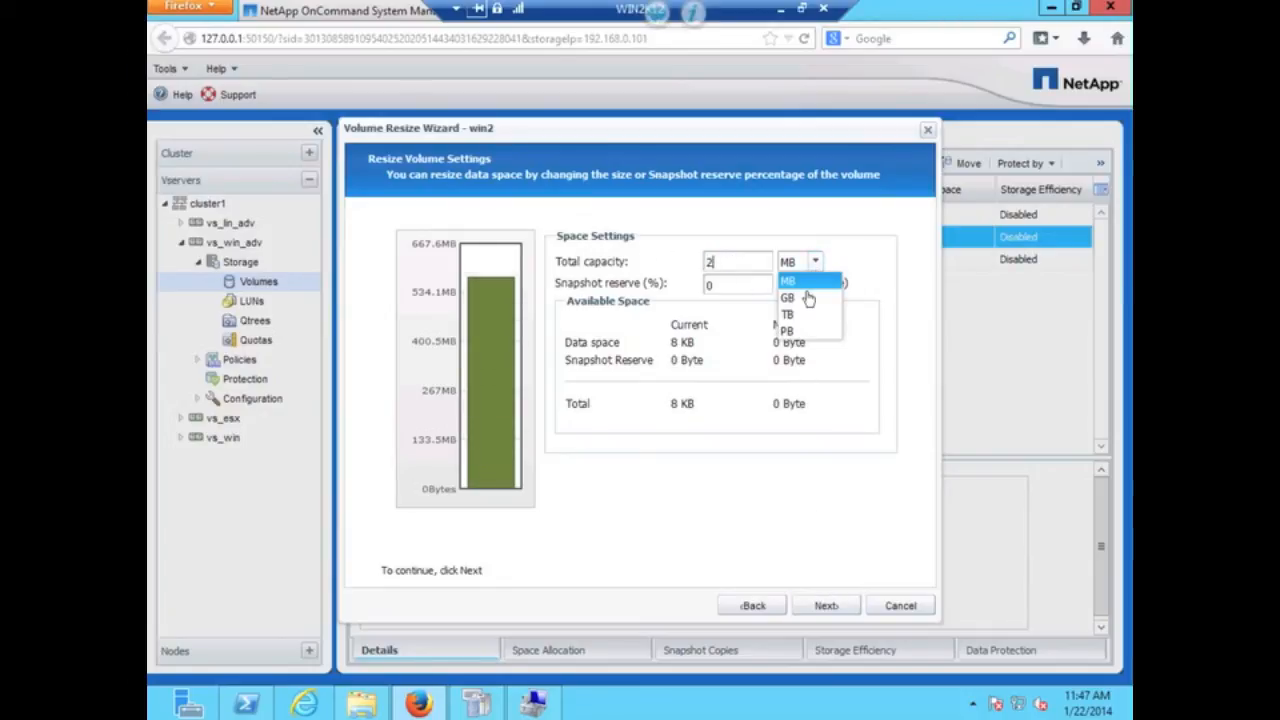
{"action": "left_click", "coordinate": [810, 297]}
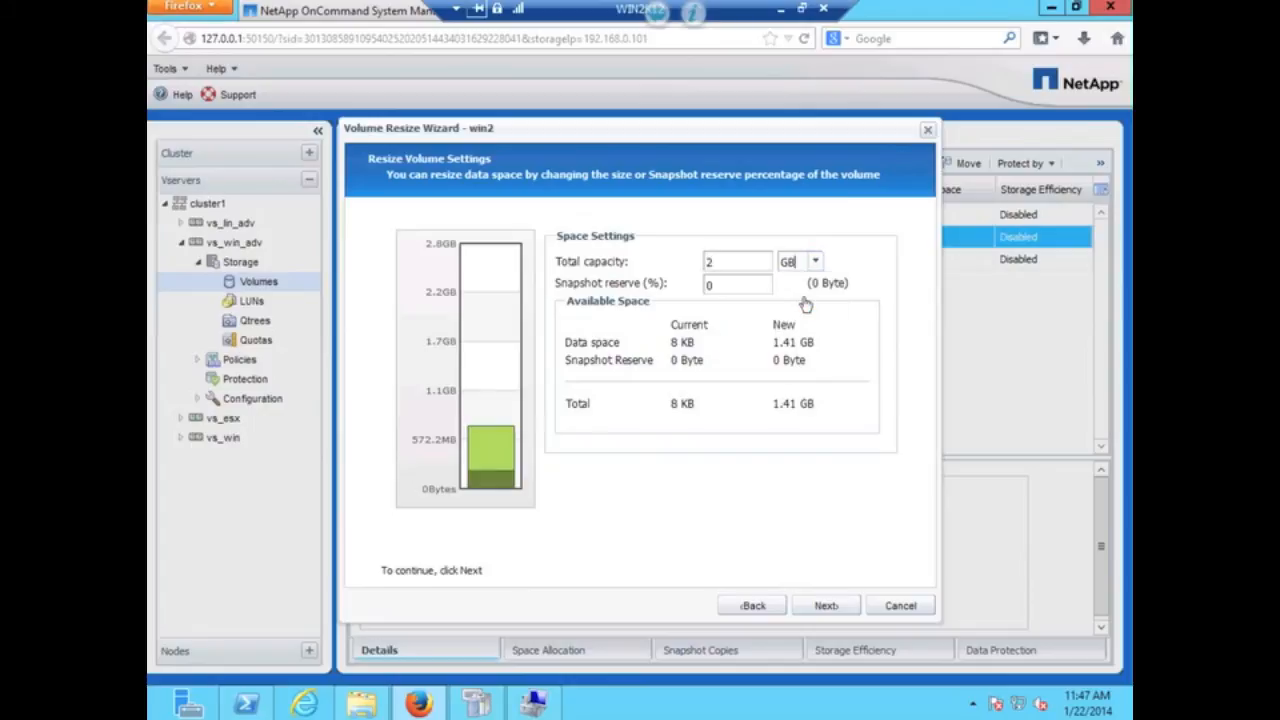
- Set the autogrow maximum size to 3 GB and apply the resize
{"action": "left_click", "coordinate": [827, 607]}
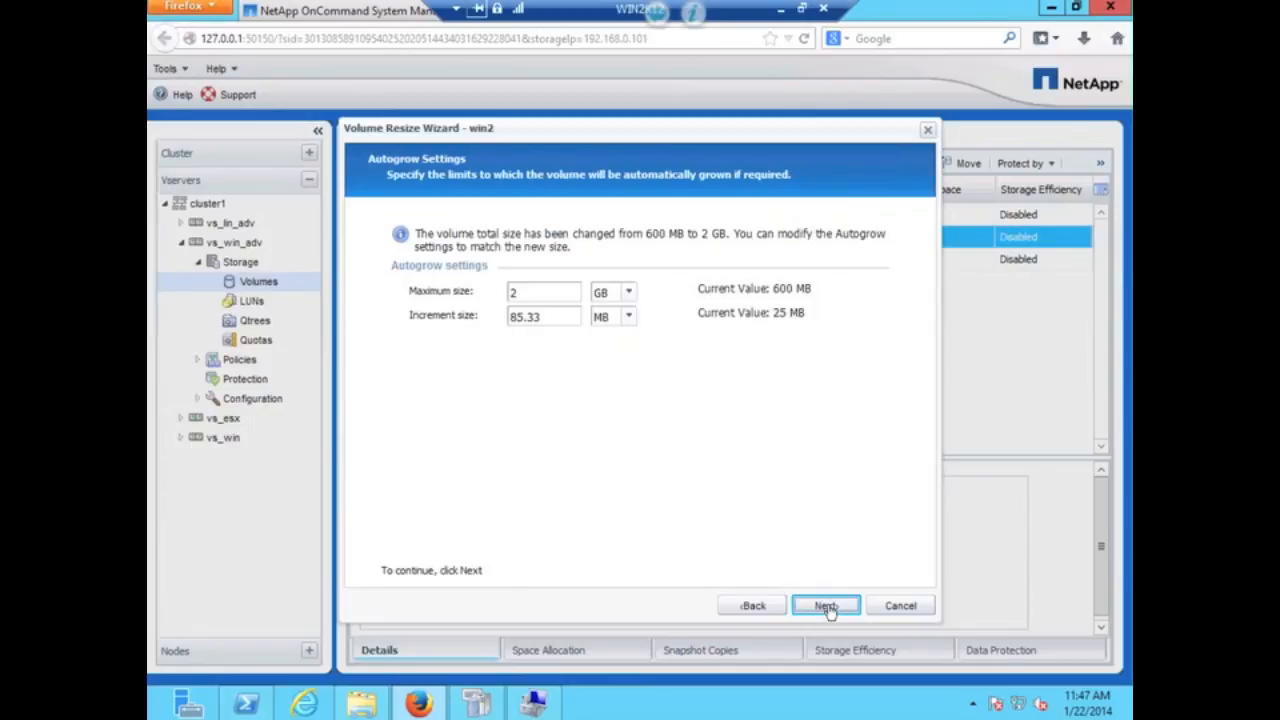
{"action": "double_click", "coordinate": [514, 292]}
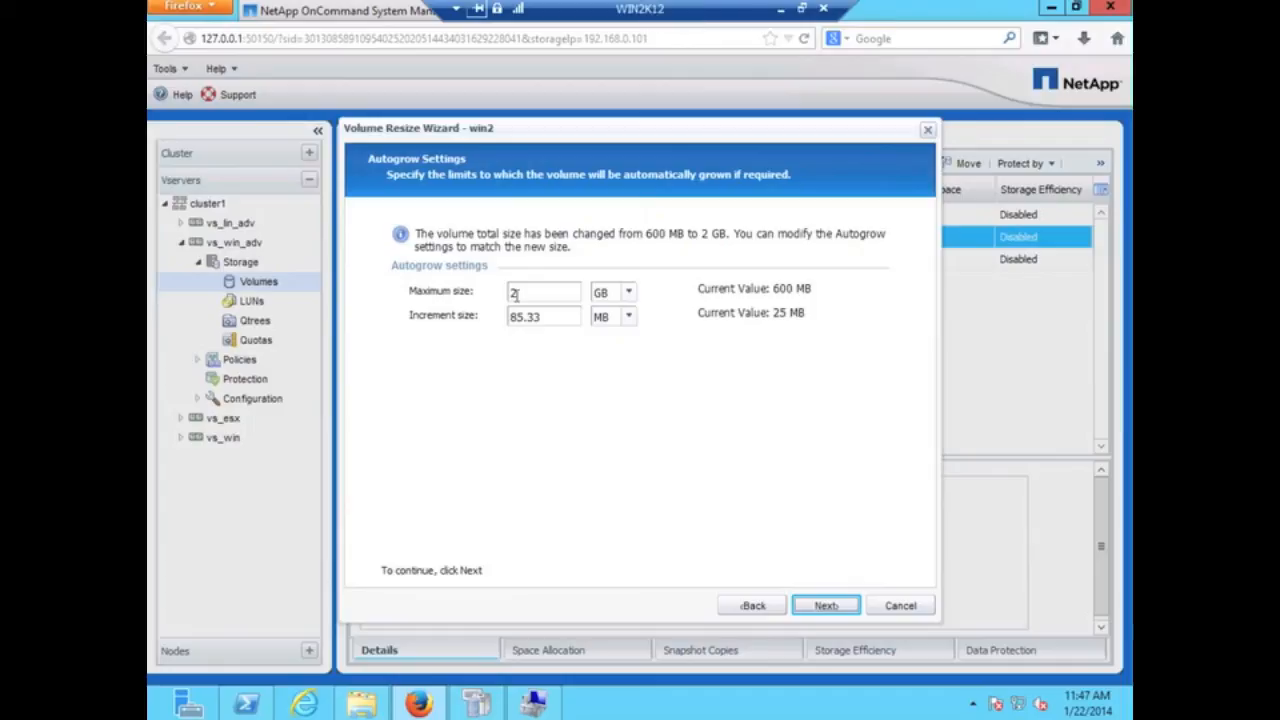
{"action": "type", "text": "3"}
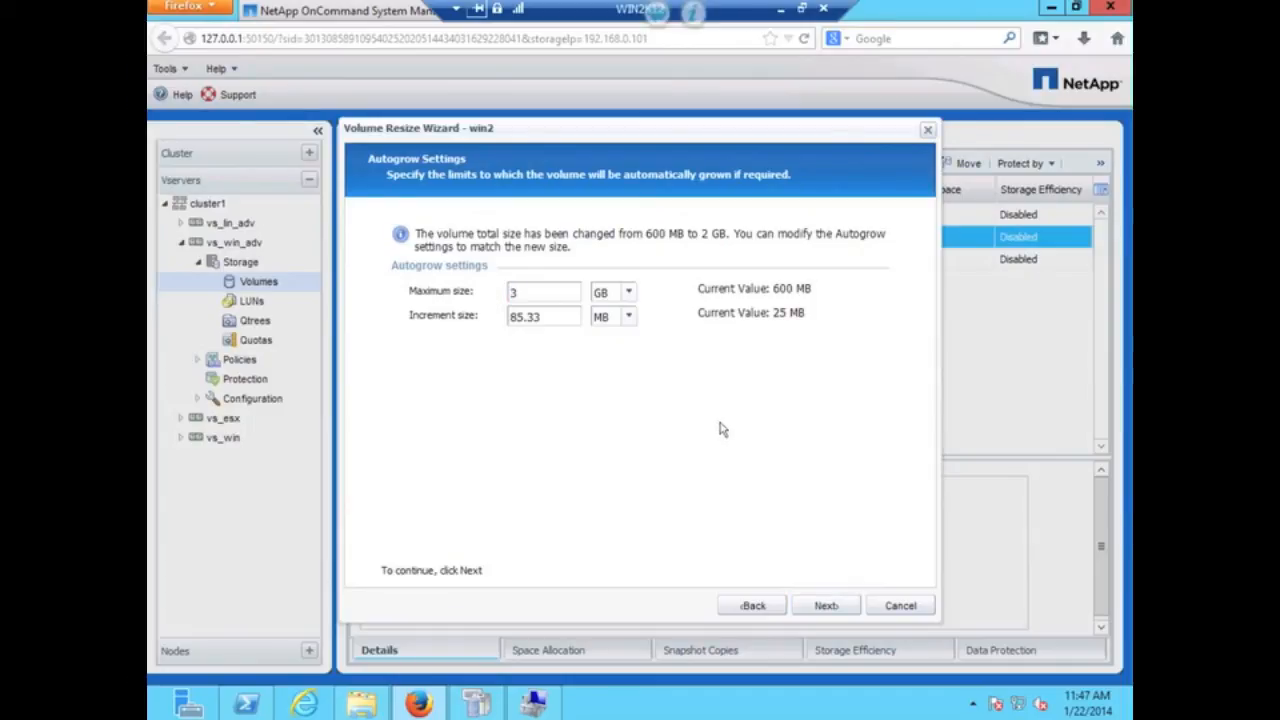
{"action": "left_click", "coordinate": [827, 605]}
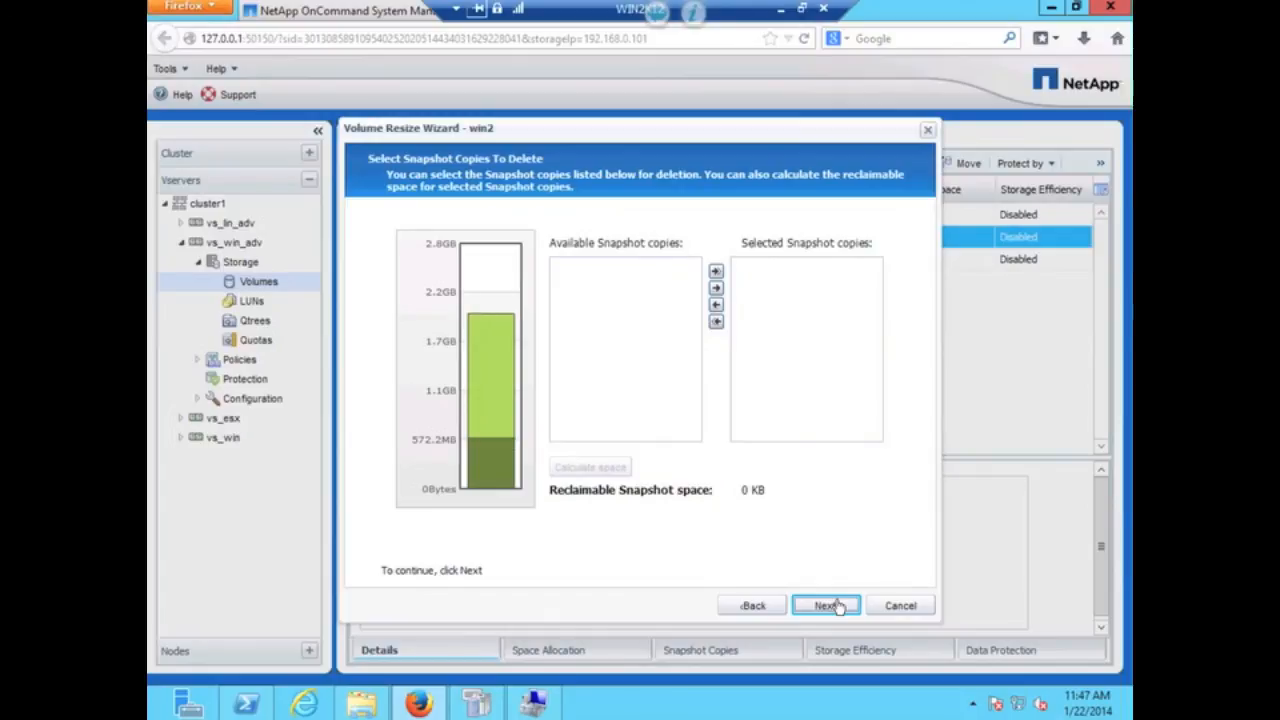
{"action": "left_click", "coordinate": [826, 605]}
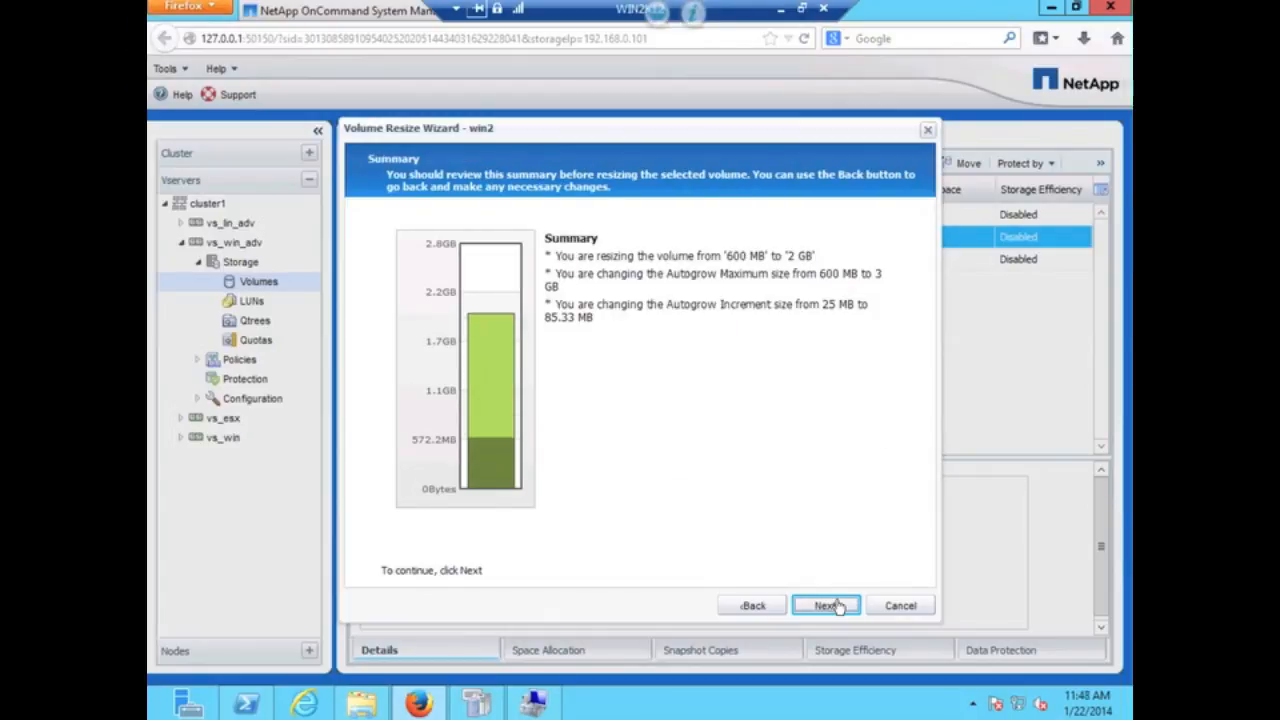
{"action": "left_click", "coordinate": [836, 606]}
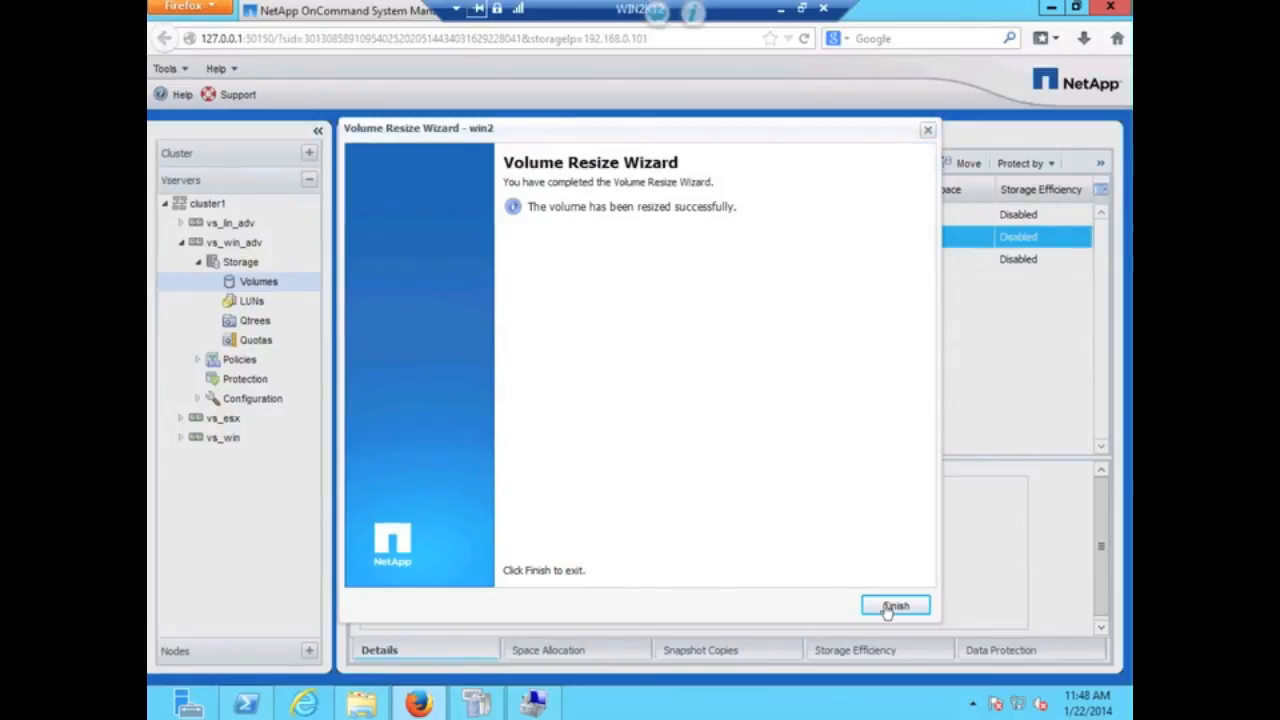
- Finish the resize wizard, with win2 showing 1.41 GB available of 2 GB
{"action": "left_click", "coordinate": [893, 606]}
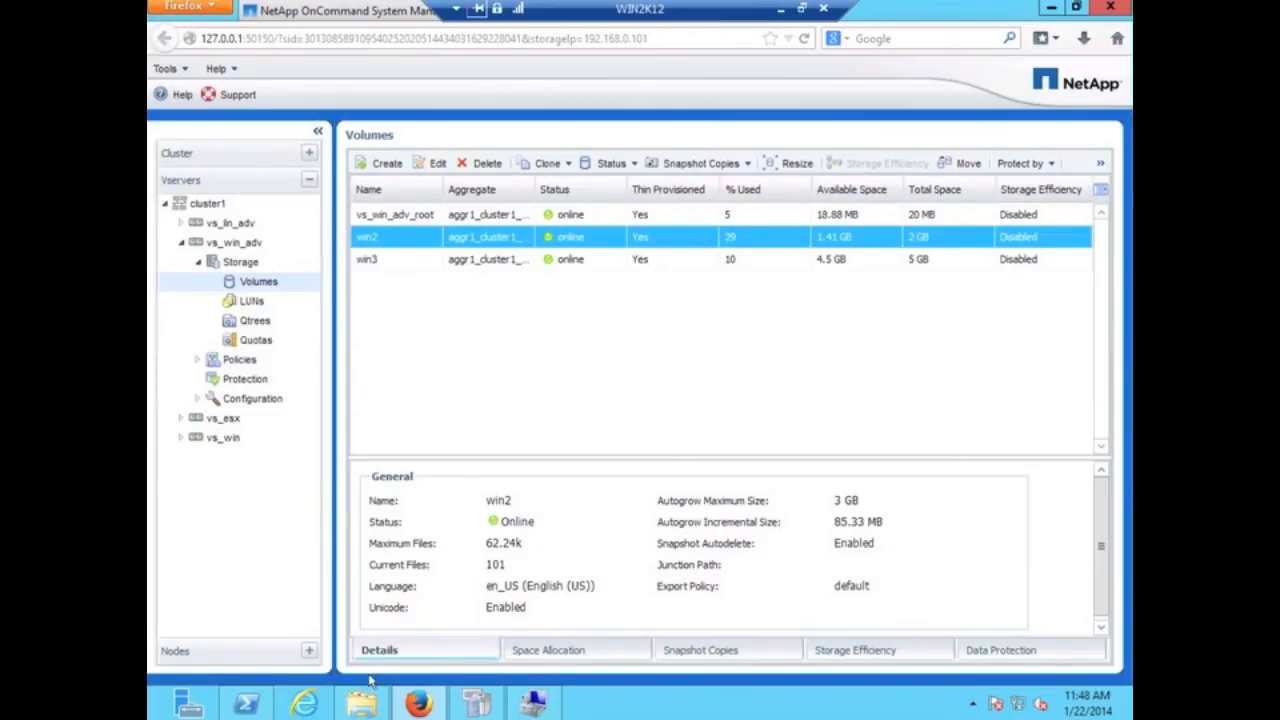
{"action": "left_click", "coordinate": [257, 708]}
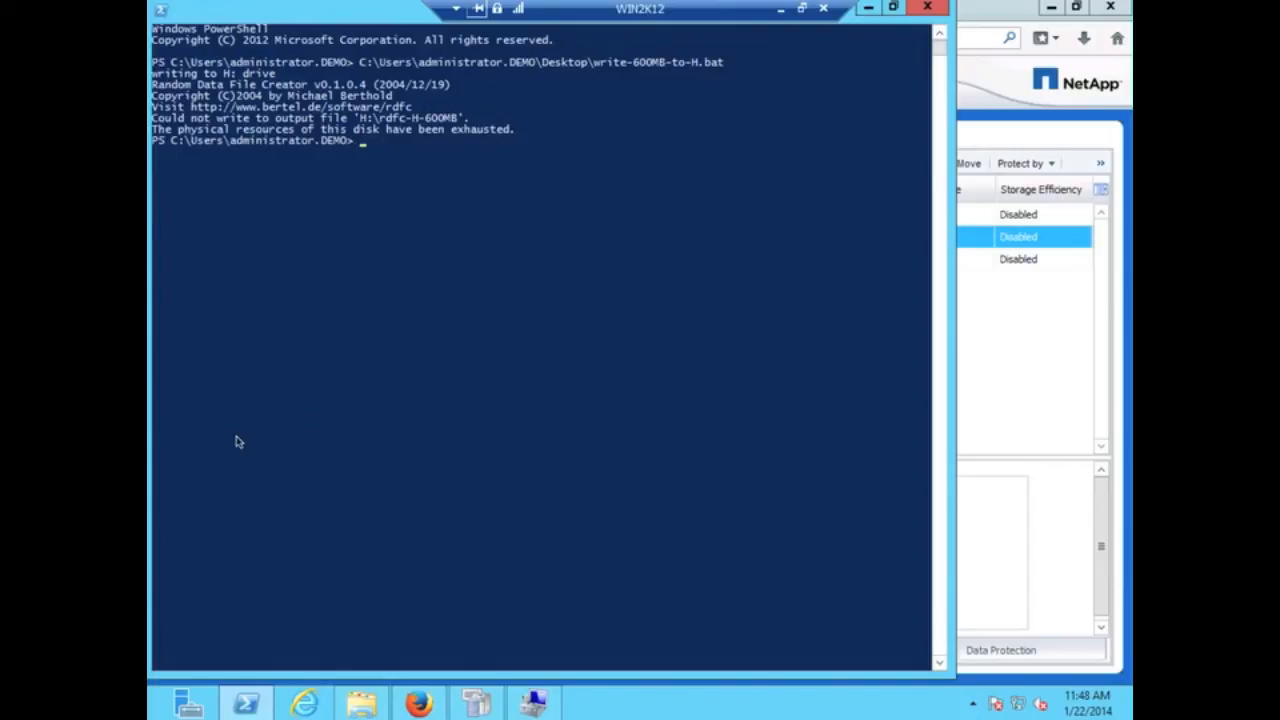
- In DiskPart, select disk 2, bring it online, clear its read-only attribute, and exit
{"action": "type", "text": "skpart"}
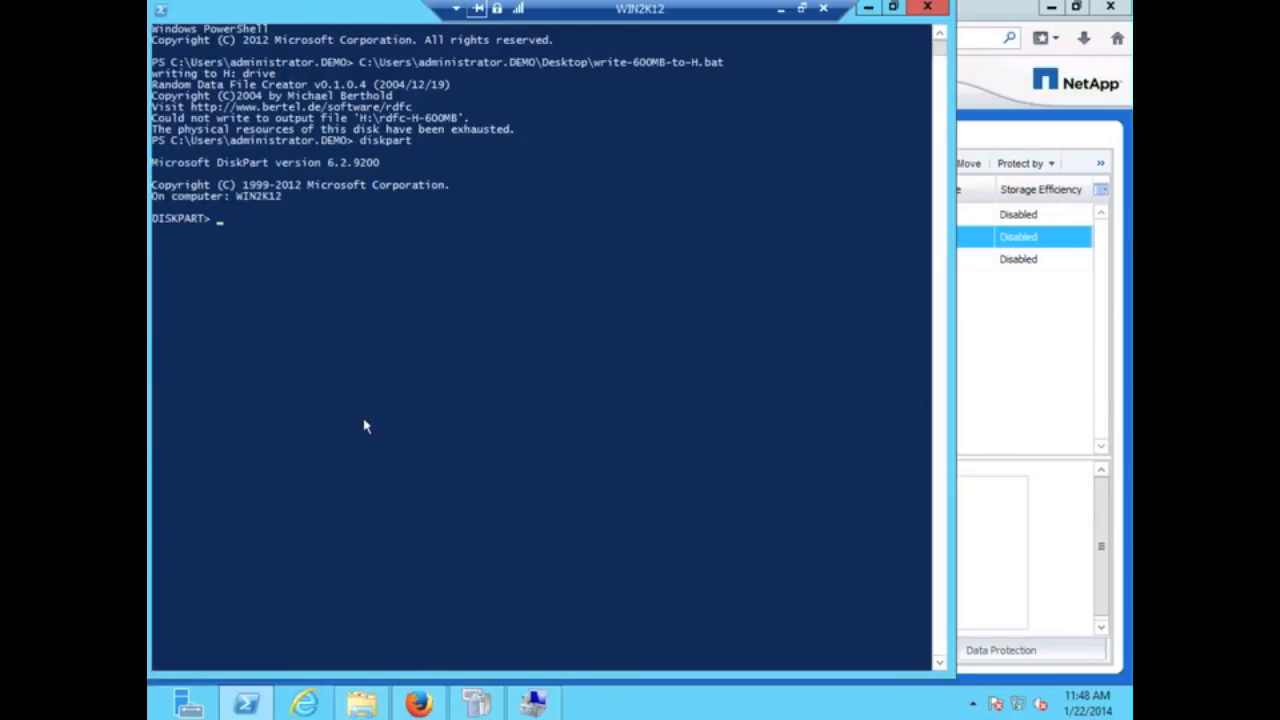
{"action": "type", "text": "list"}
{"action": "type", "text": " disk"}
{"action": "key", "text": "Return"}
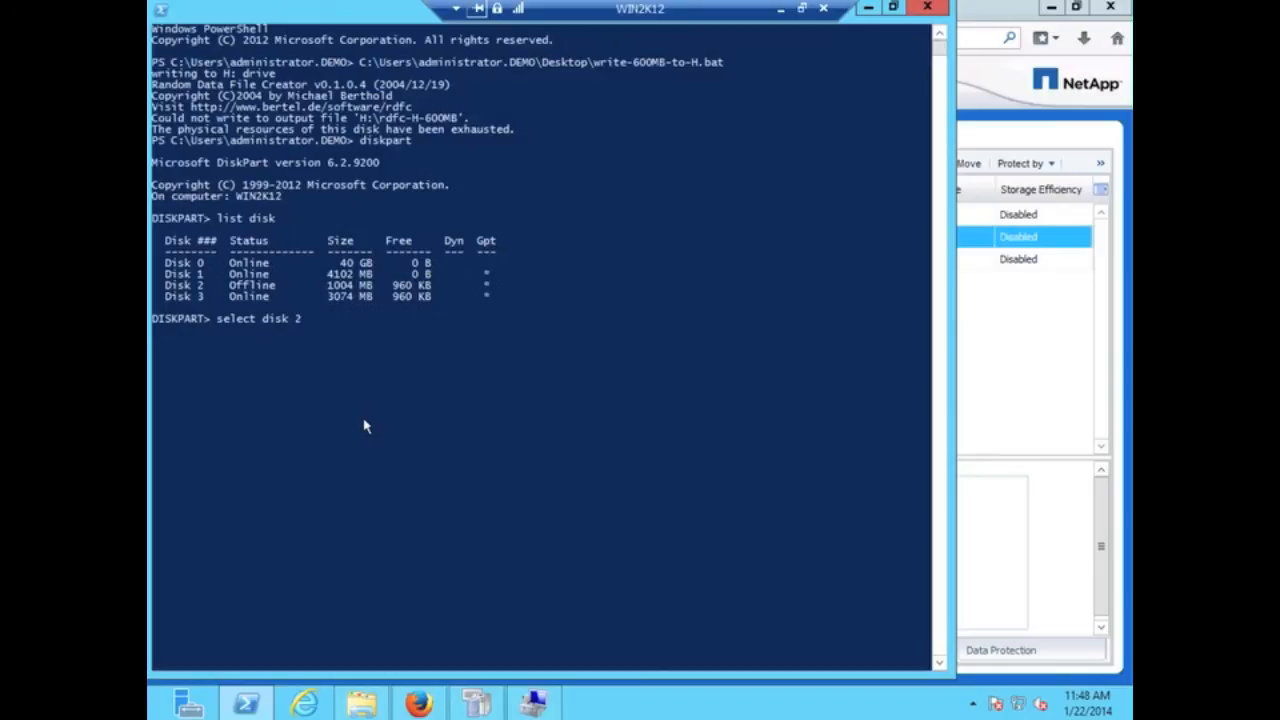
{"action": "key", "text": "Return"}
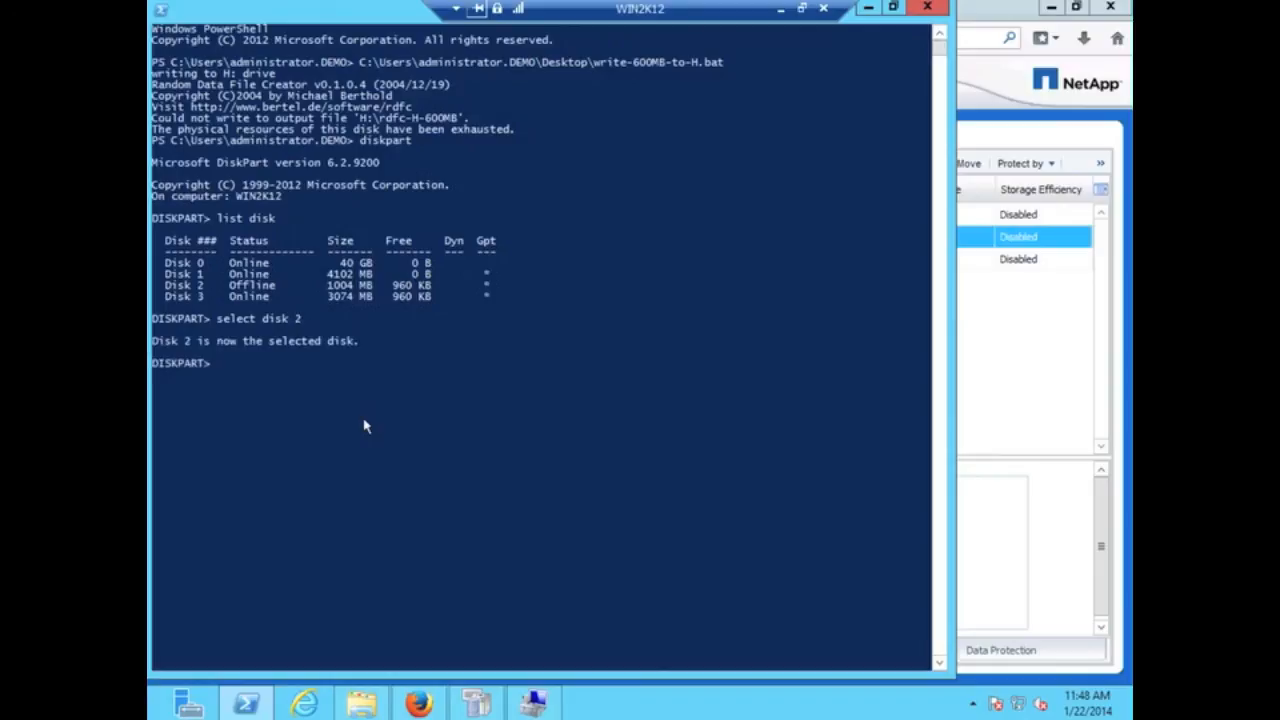
{"action": "type", "text": "online disk"}
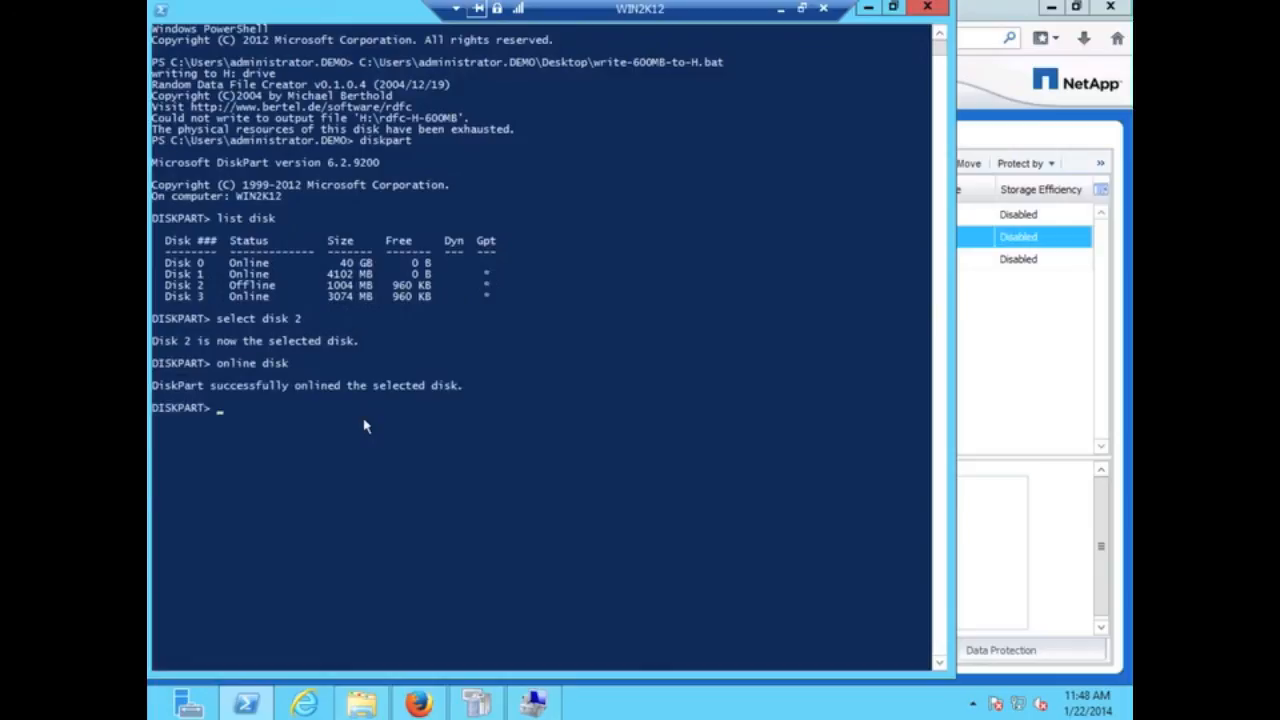
{"action": "type", "text": "ibutes disk clear"}
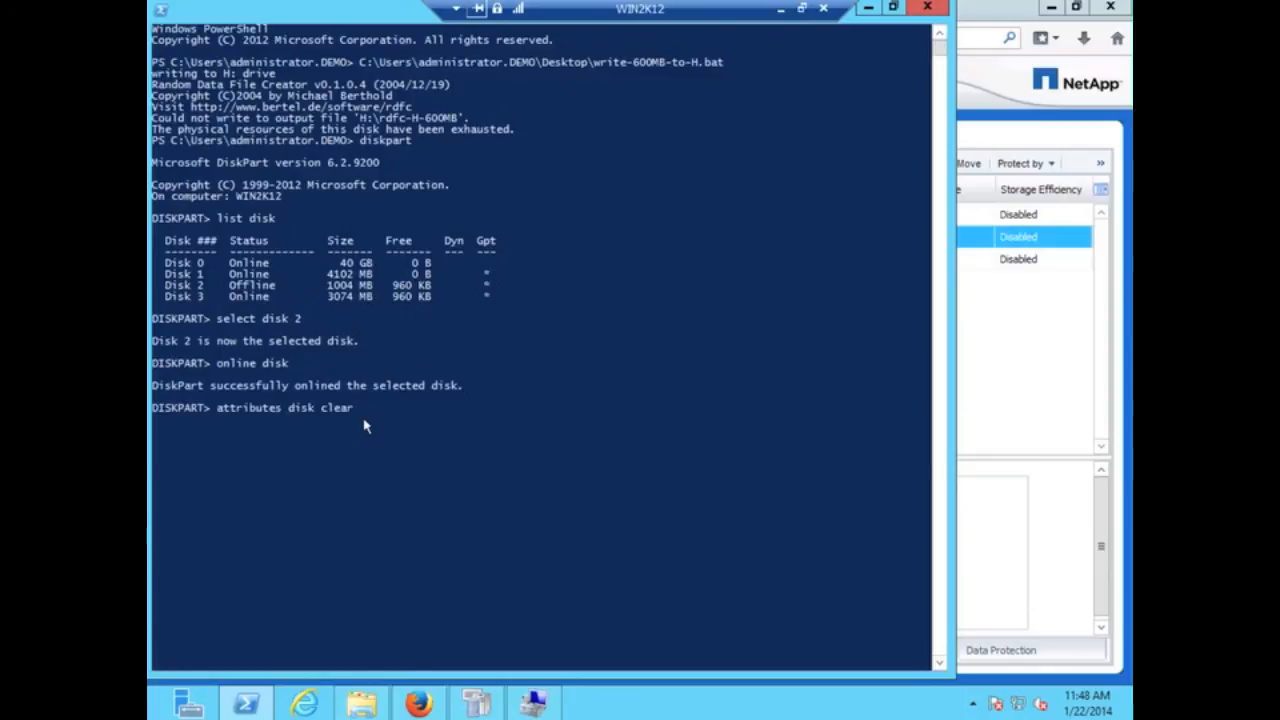
{"action": "type", "text": " readonly"}
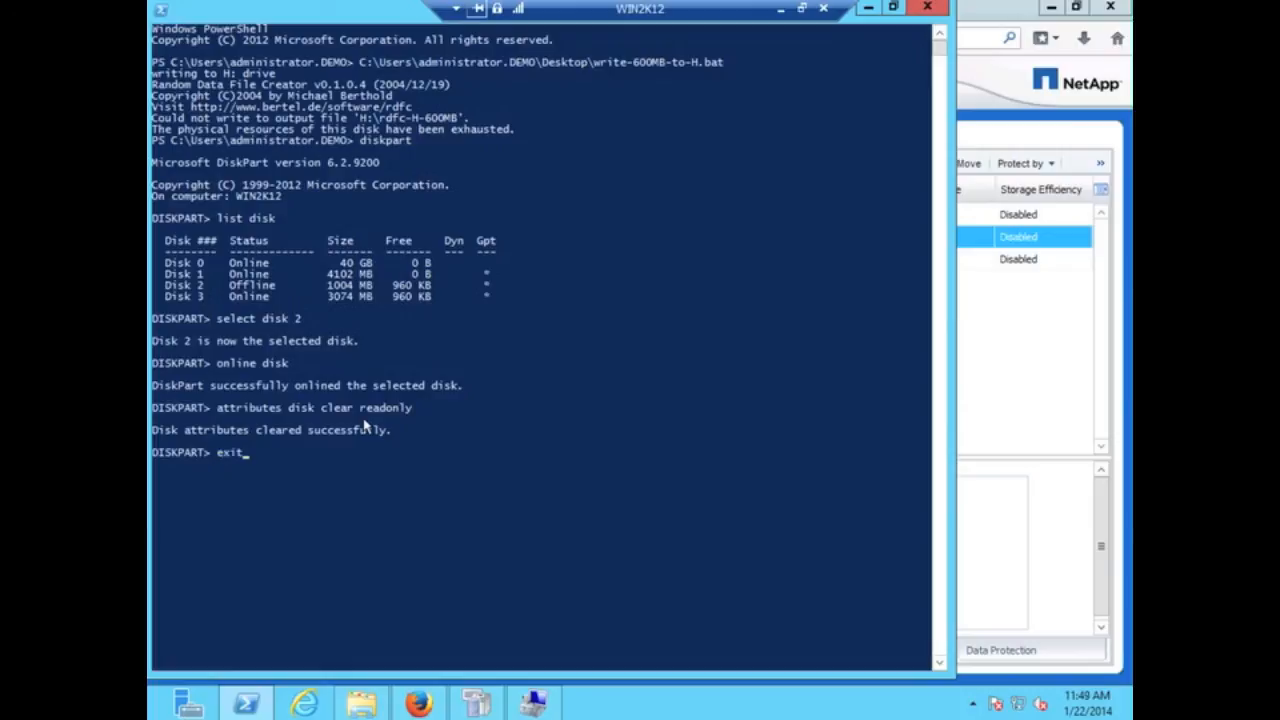
{"action": "key", "text": "Return"}
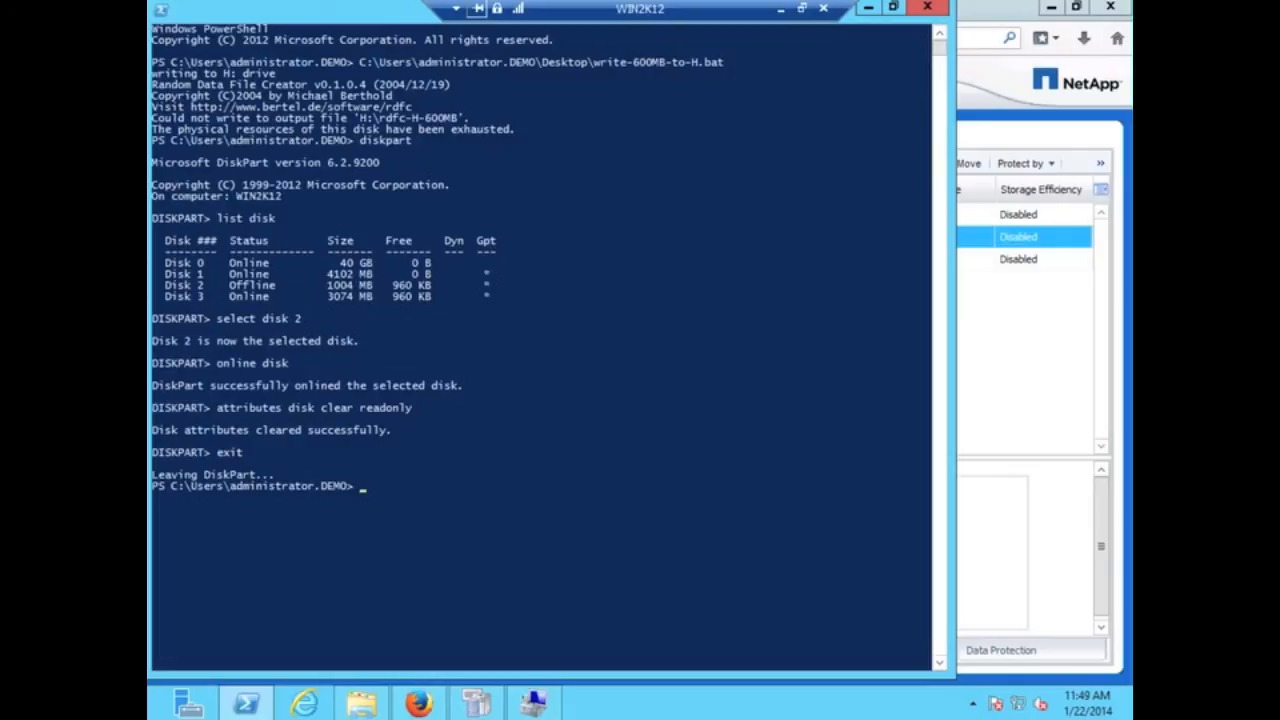
{"action": "left_click", "coordinate": [364, 705]}
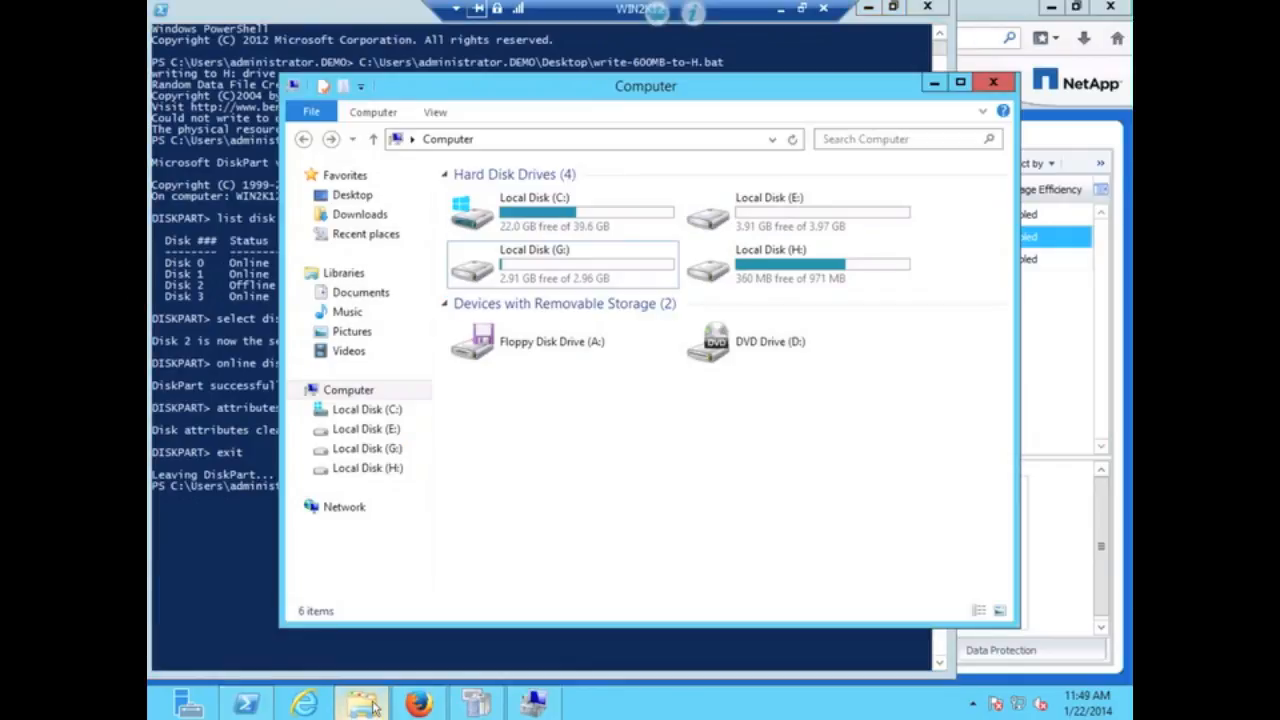
- Delete the rdfc-H-600MB file from drive H:
{"action": "left_click", "coordinate": [797, 279]}
{"action": "double_click", "coordinate": [797, 279]}
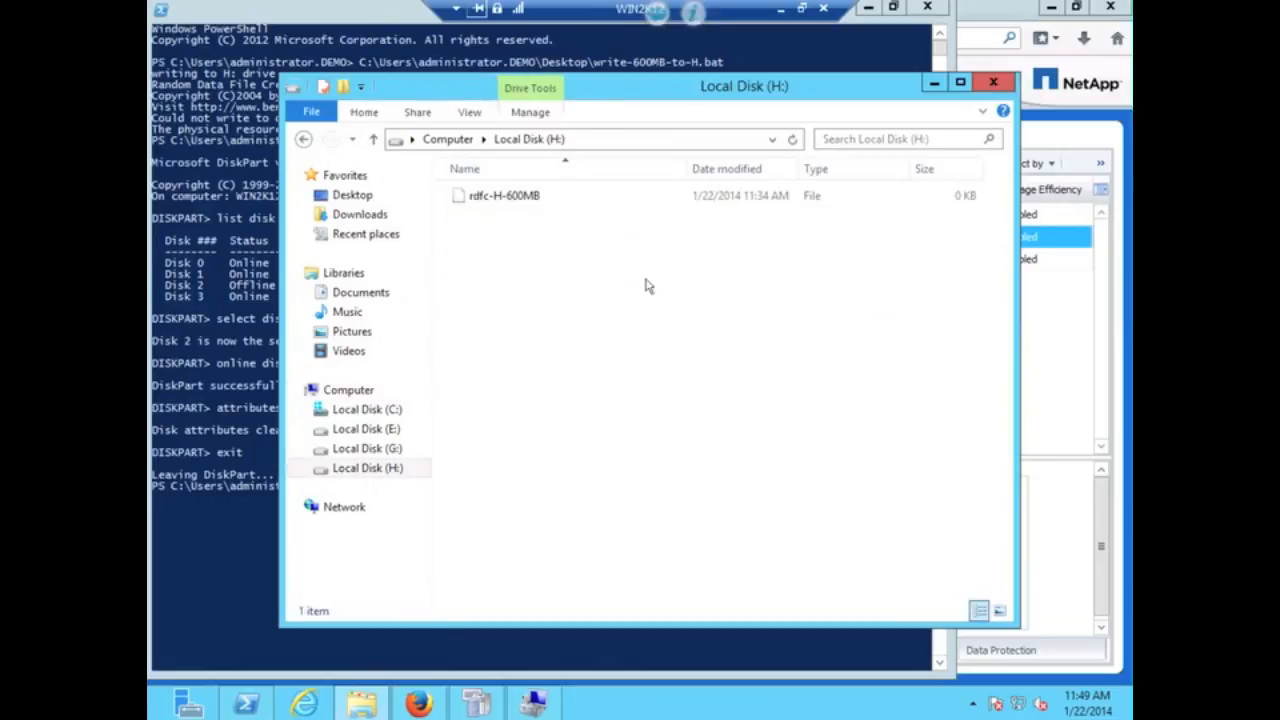
{"action": "left_click", "coordinate": [490, 199]}
{"action": "right_click", "coordinate": [490, 199]}
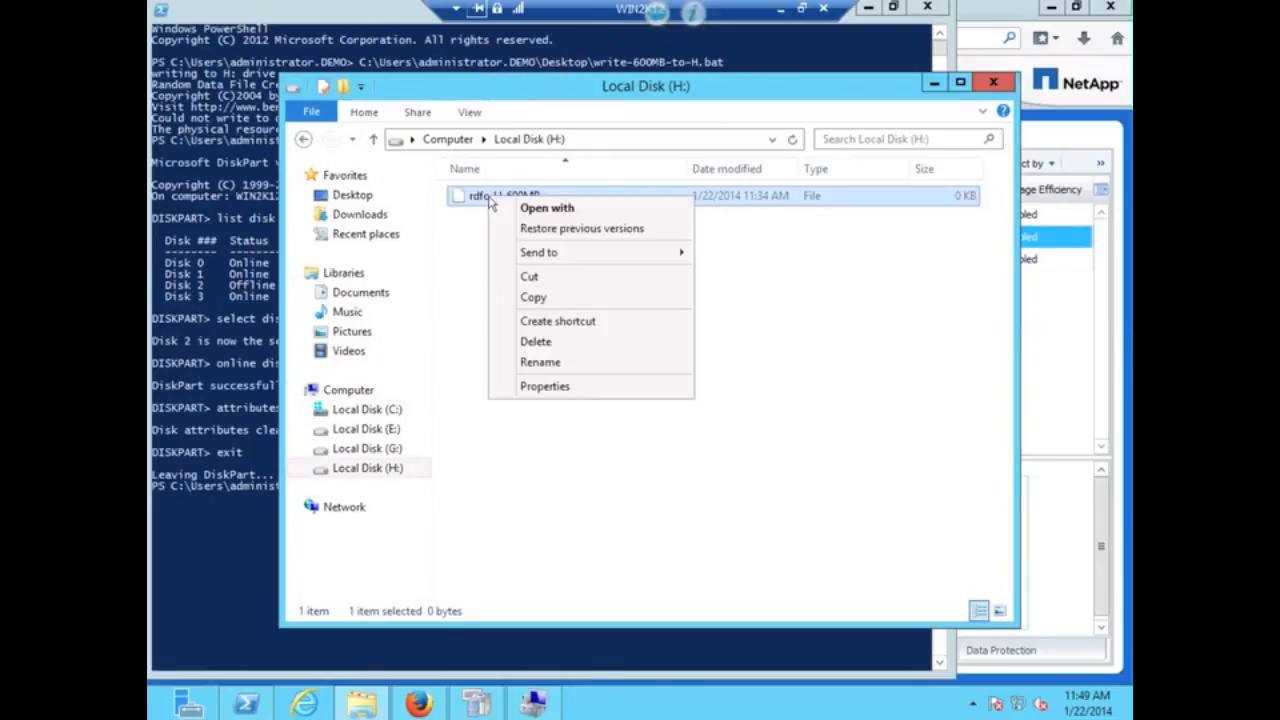
{"action": "left_click", "coordinate": [556, 344]}
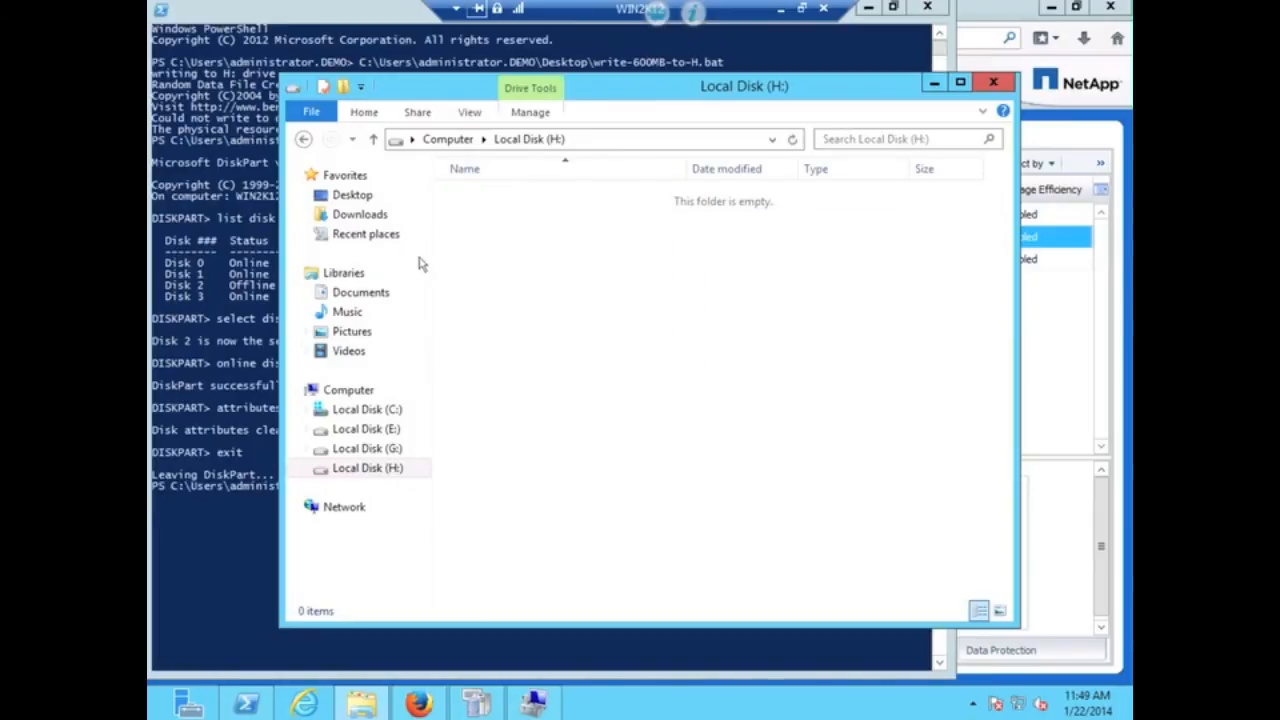
{"action": "left_click", "coordinate": [313, 117]}
{"action": "left_click", "coordinate": [509, 417]}
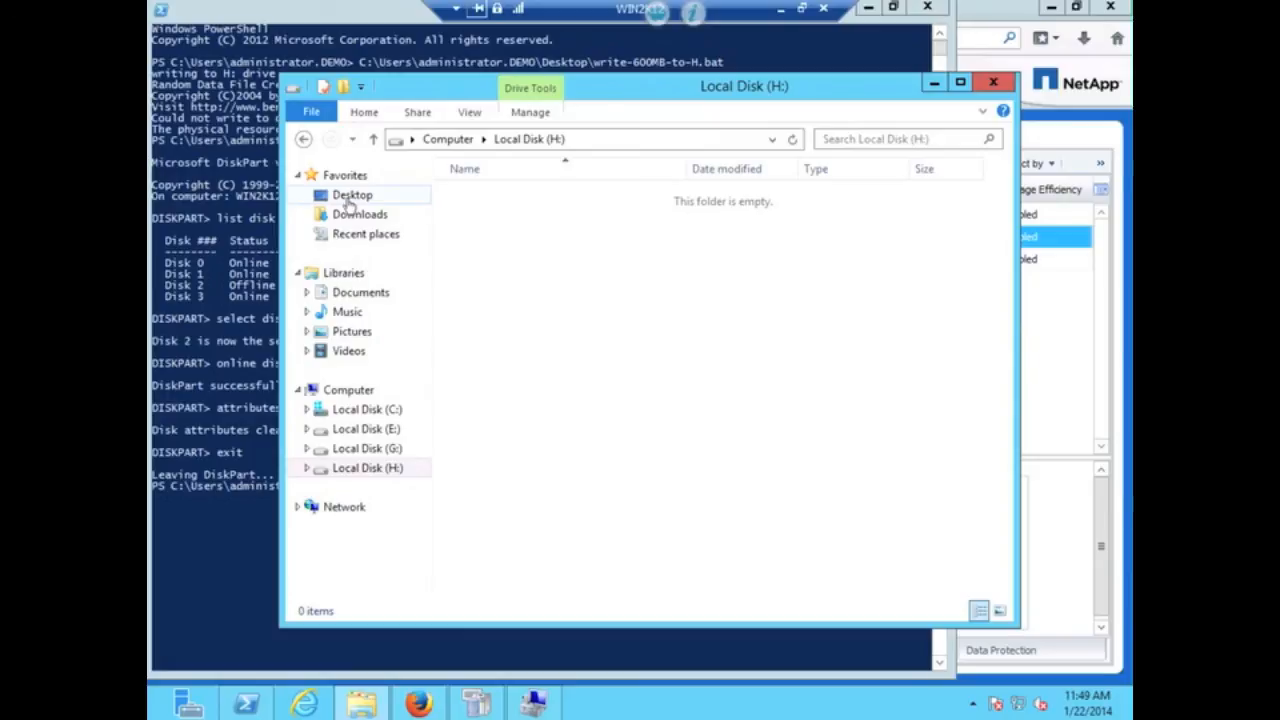
- Empty the Recycle Bin on the Desktop to permanently remove rdfc-H-600MB
{"action": "left_click", "coordinate": [351, 196]}
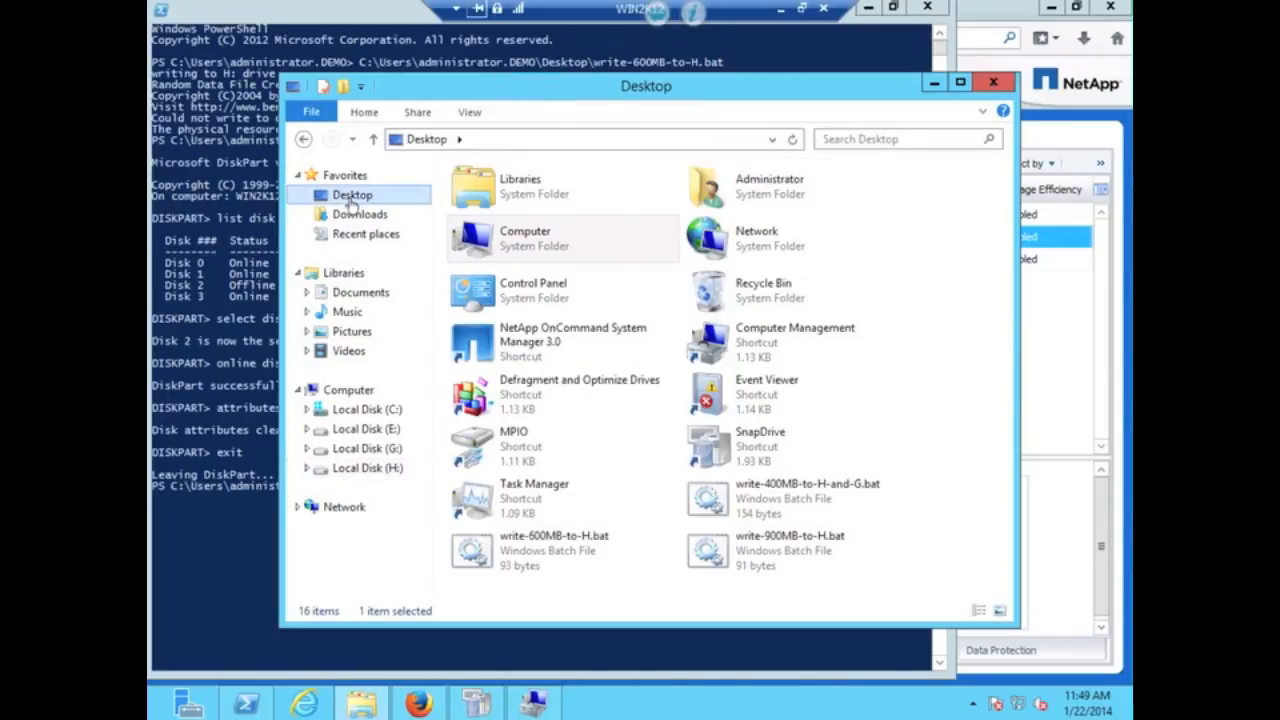
{"action": "right_click", "coordinate": [739, 289]}
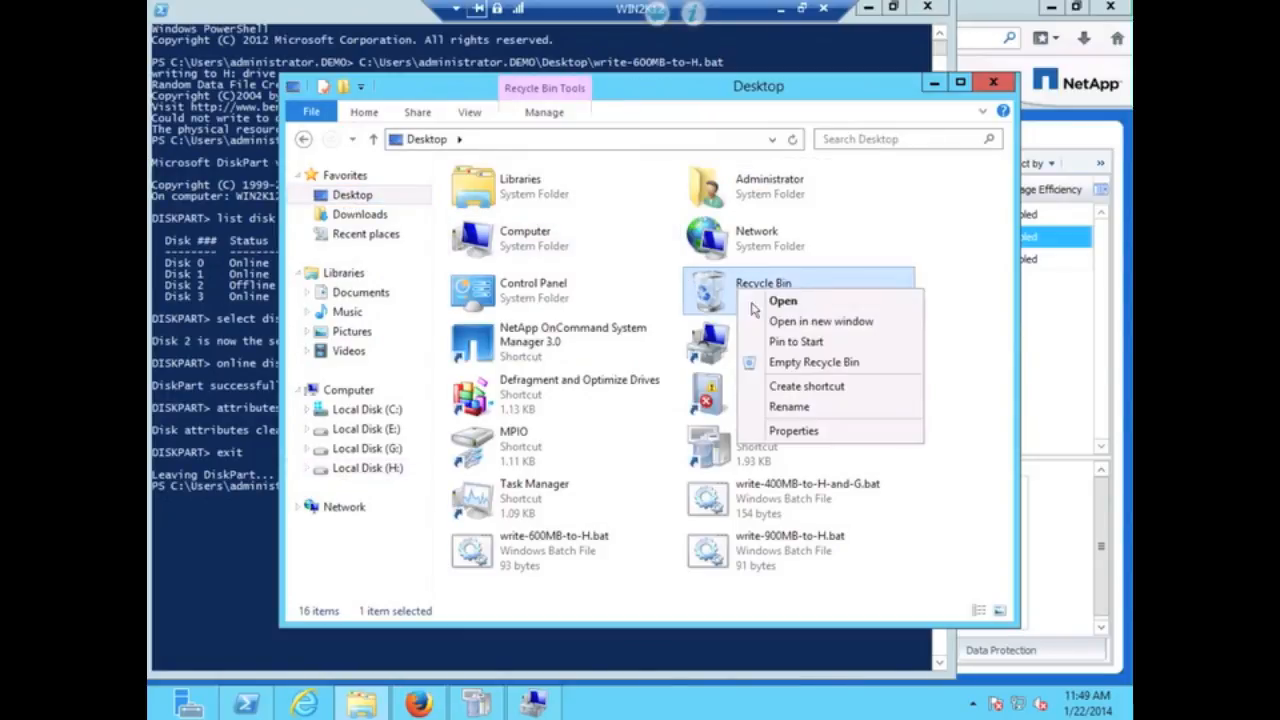
{"action": "left_click", "coordinate": [776, 363]}
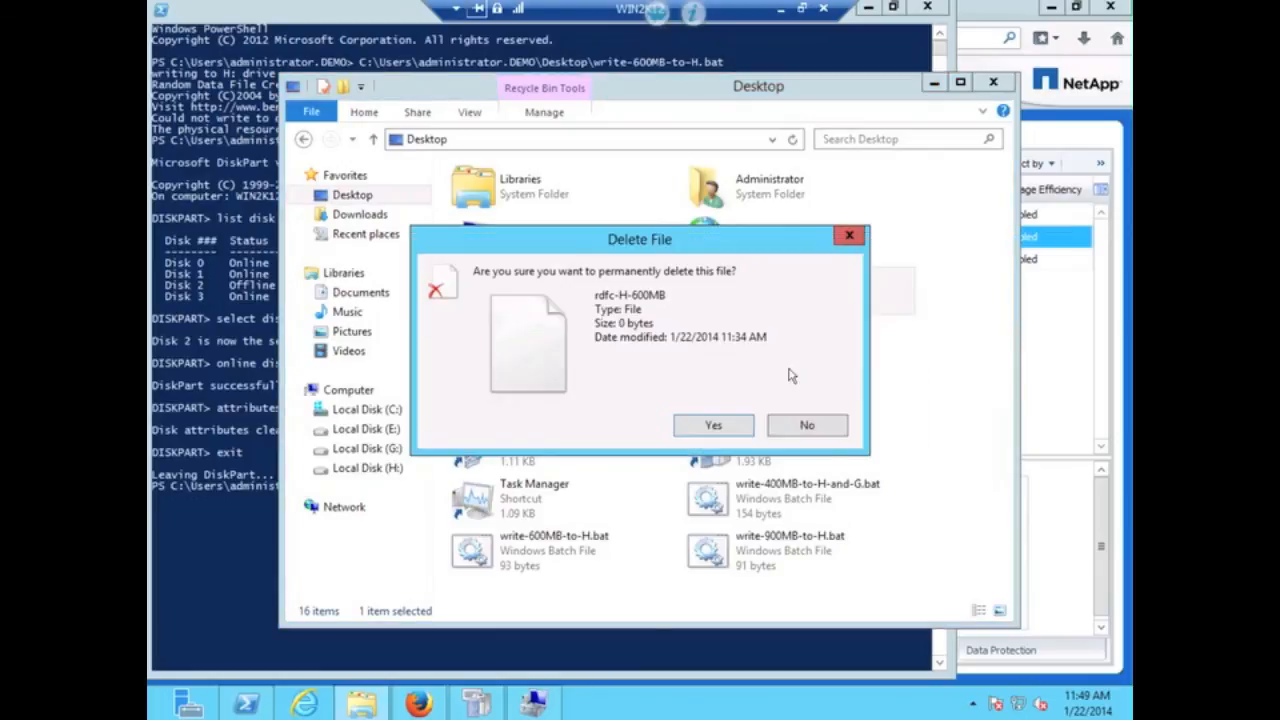
{"action": "left_click", "coordinate": [743, 427]}
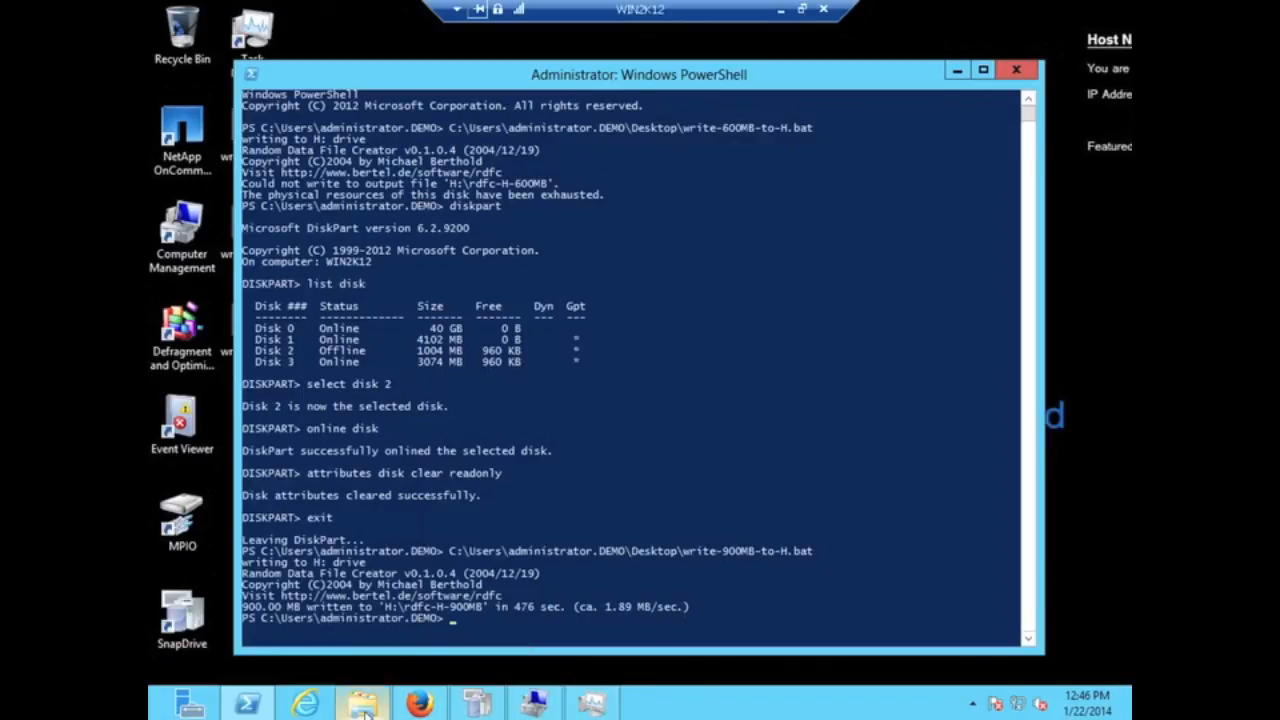
- Verify drive H: holds rdfc-H-900MB with 29.4 MB free, then select drive G:
{"action": "mouse_move", "coordinate": [365, 712]}
{"action": "left_click", "coordinate": [345, 636]}
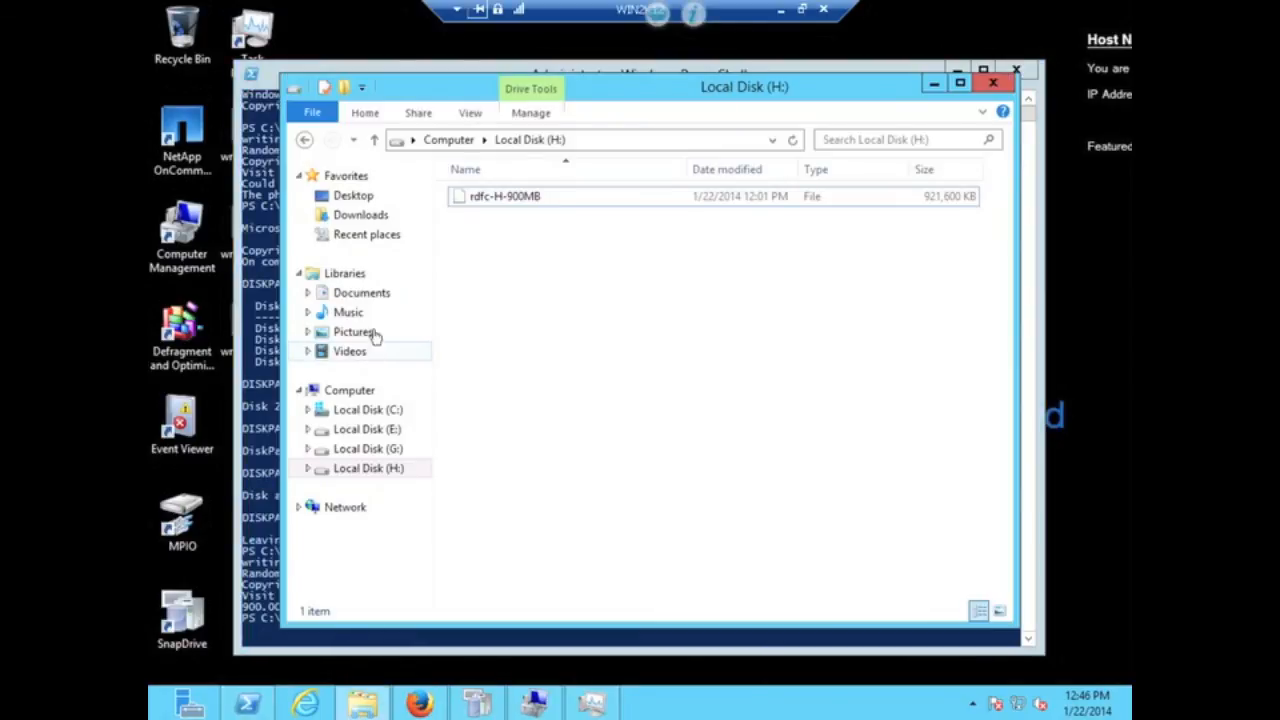
{"action": "left_click", "coordinate": [355, 391]}
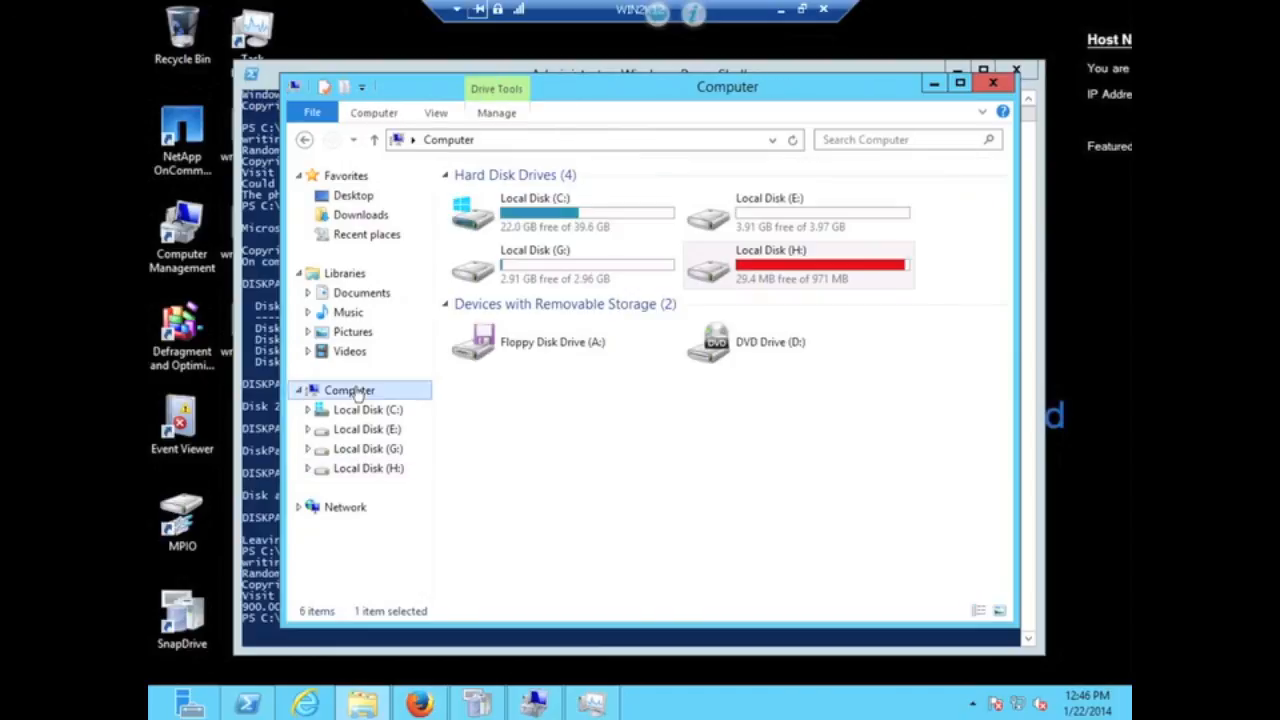
{"action": "left_click", "coordinate": [786, 275]}
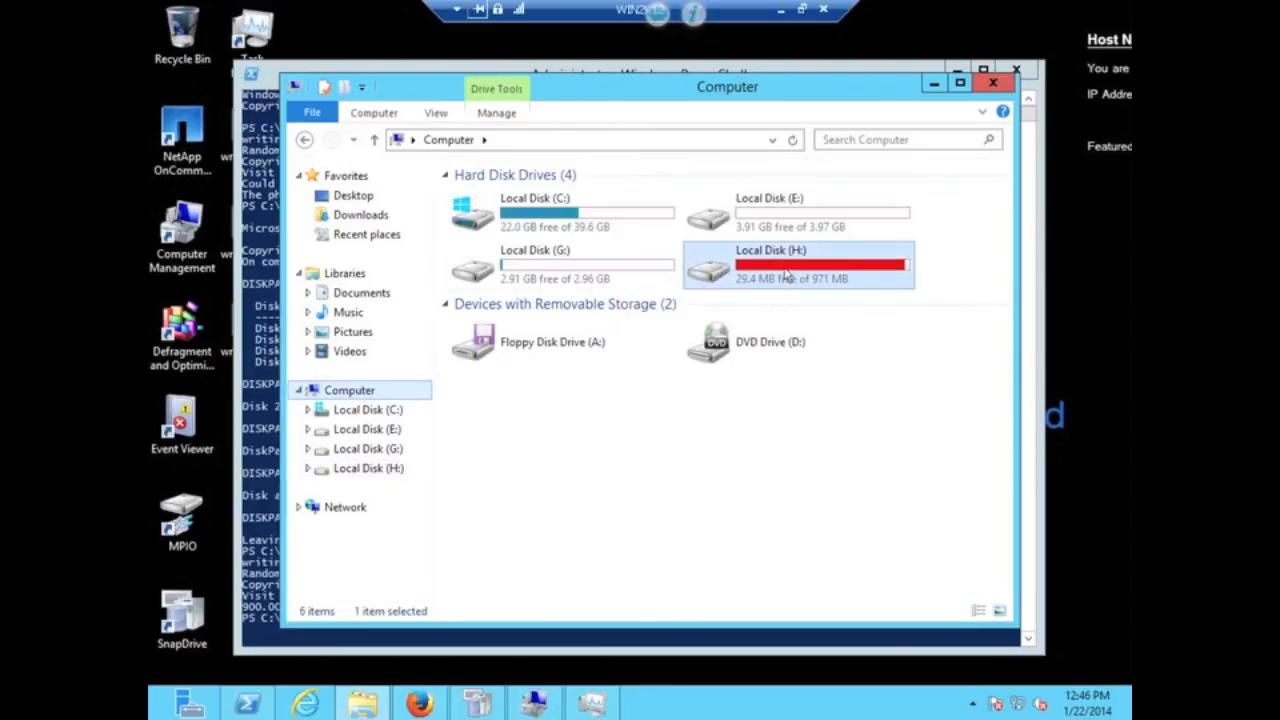
{"action": "double_click", "coordinate": [786, 275]}
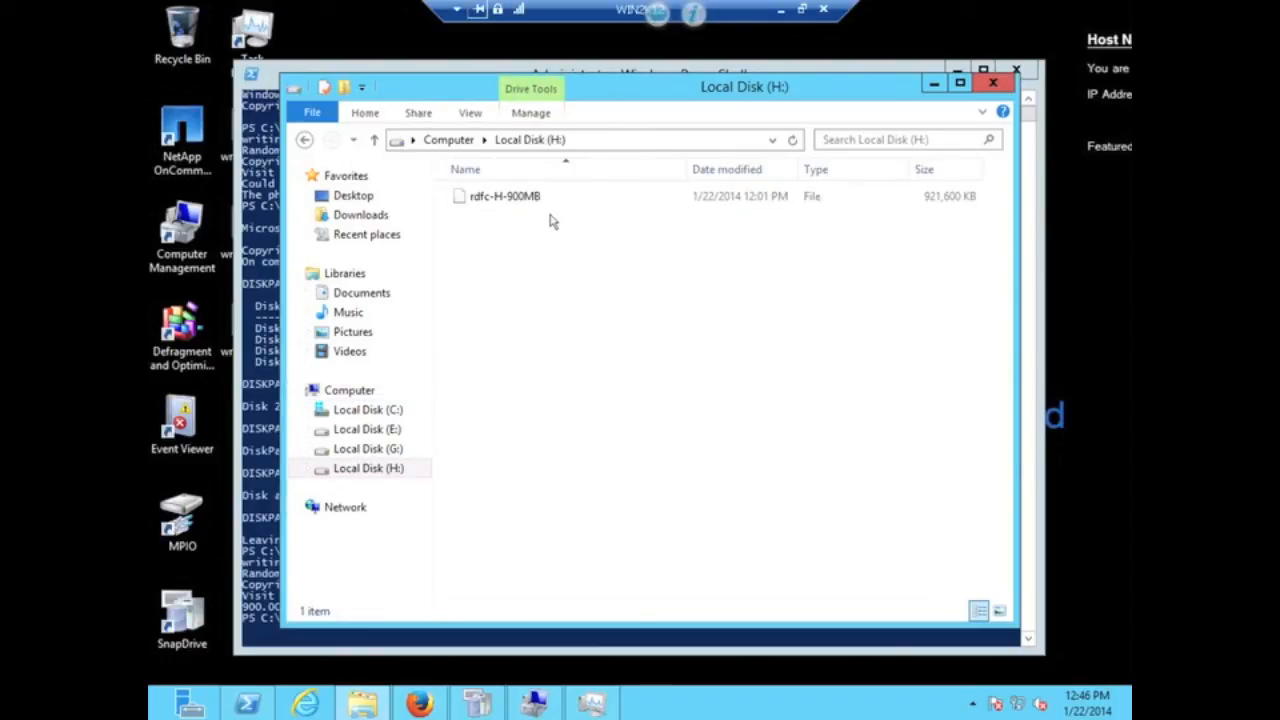
{"action": "left_click", "coordinate": [446, 139]}
{"action": "left_click", "coordinate": [545, 280]}
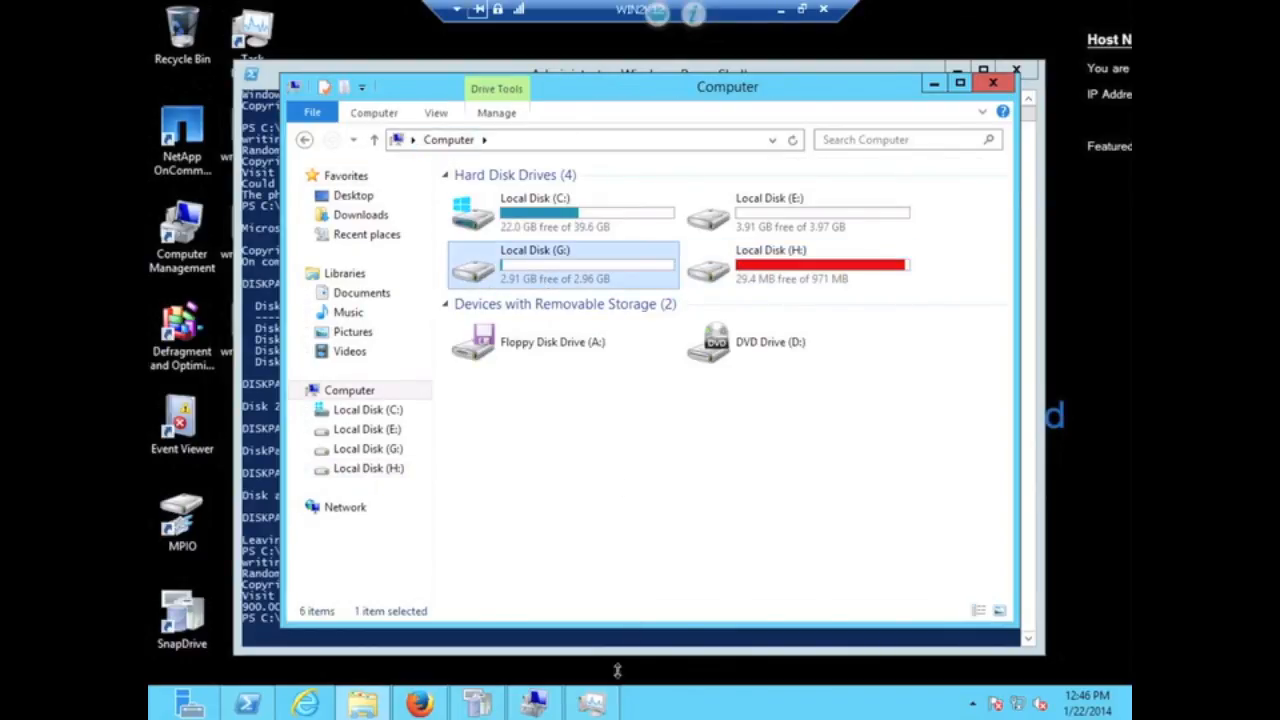
{"action": "left_click", "coordinate": [614, 709]}
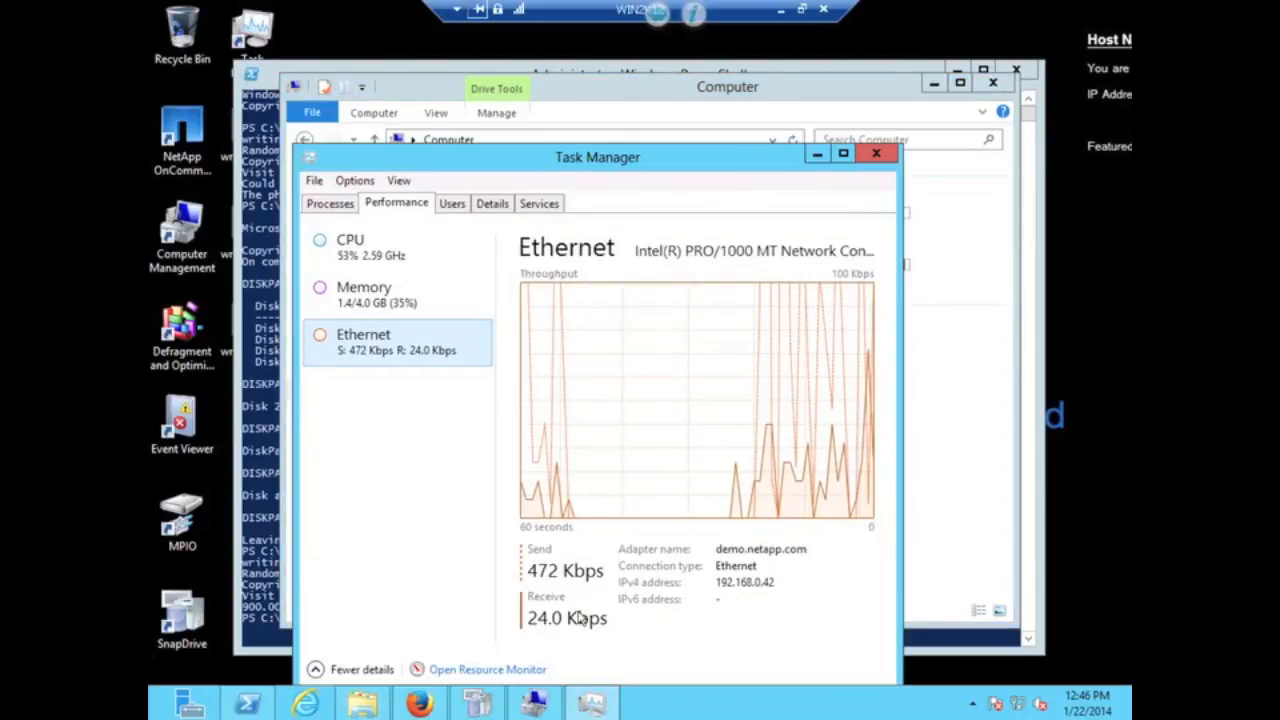
- Arrange Task Manager and a smaller drives window side by side
{"action": "left_click_drag", "start_coordinate": [597, 177], "coordinate": [838, 135]}
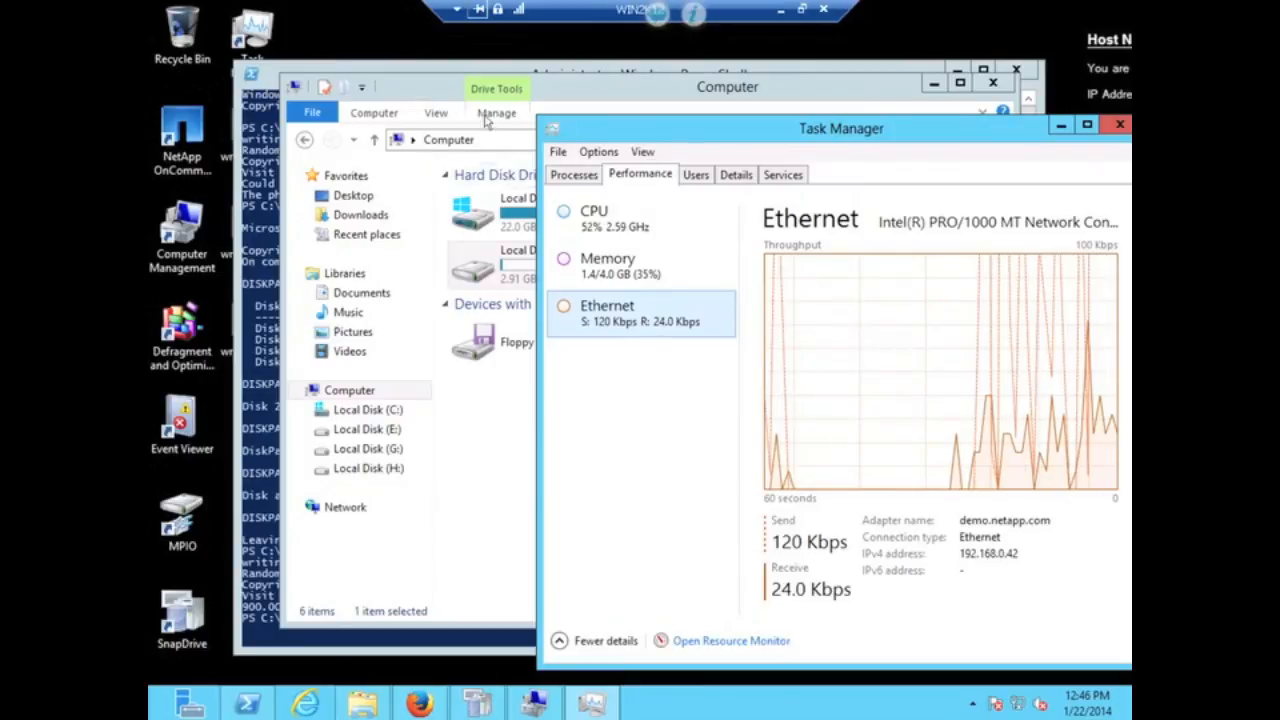
{"action": "left_click", "coordinate": [362, 88]}
{"action": "left_click_drag", "start_coordinate": [359, 84], "coordinate": [227, 69]}
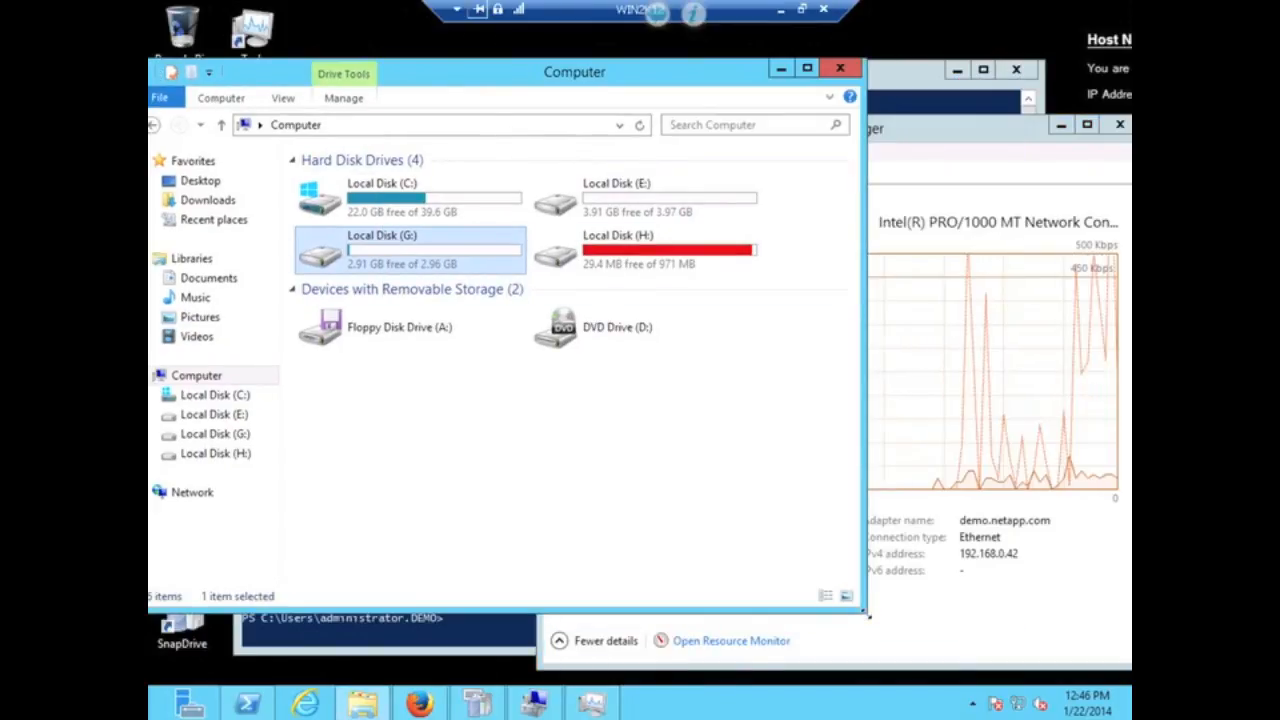
{"action": "left_click_drag", "start_coordinate": [865, 610], "coordinate": [520, 484]}
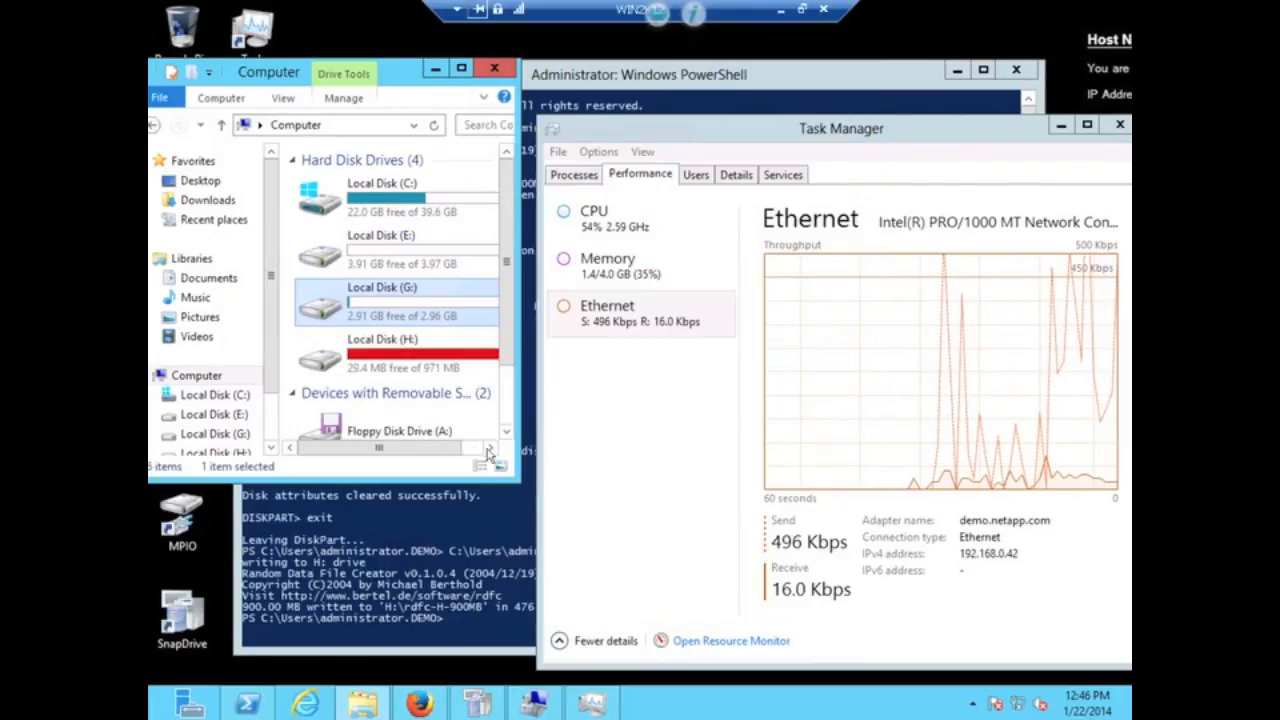
- Copy rdfc-H-900MB from drive H: and paste it into the empty drive G:
{"action": "double_click", "coordinate": [405, 358]}
{"action": "left_click", "coordinate": [344, 186]}
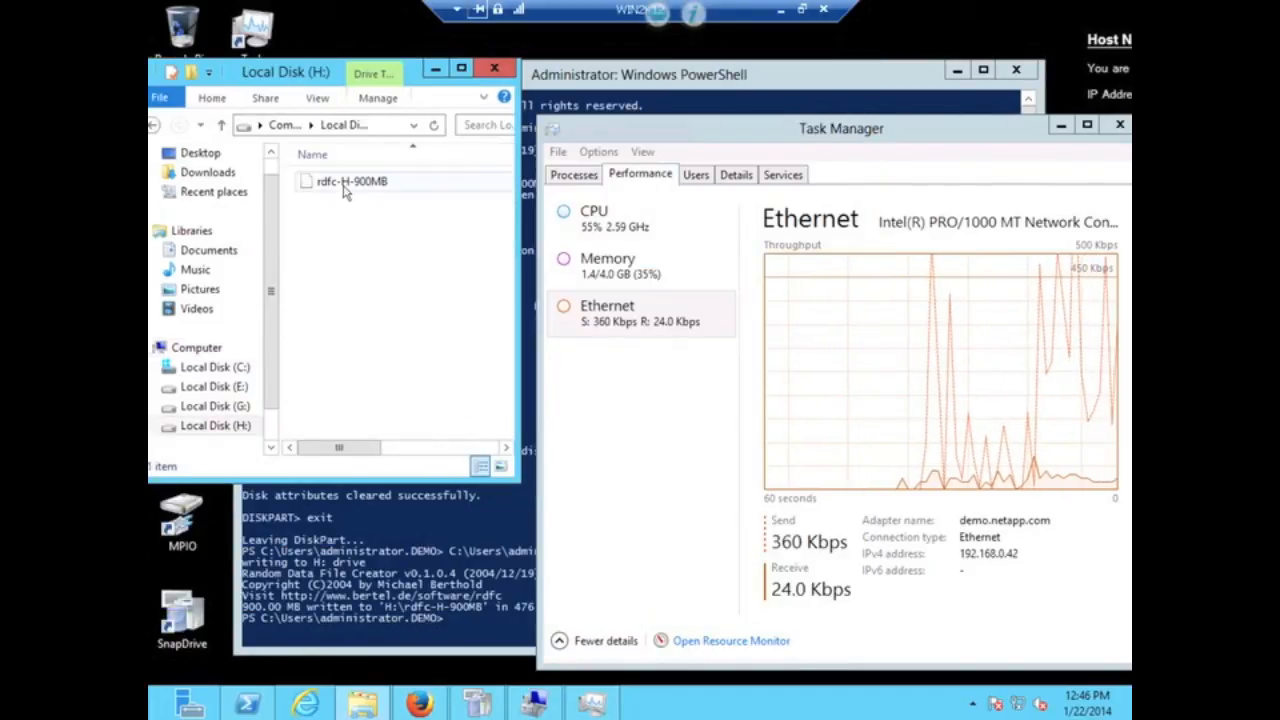
{"action": "right_click", "coordinate": [344, 190]}
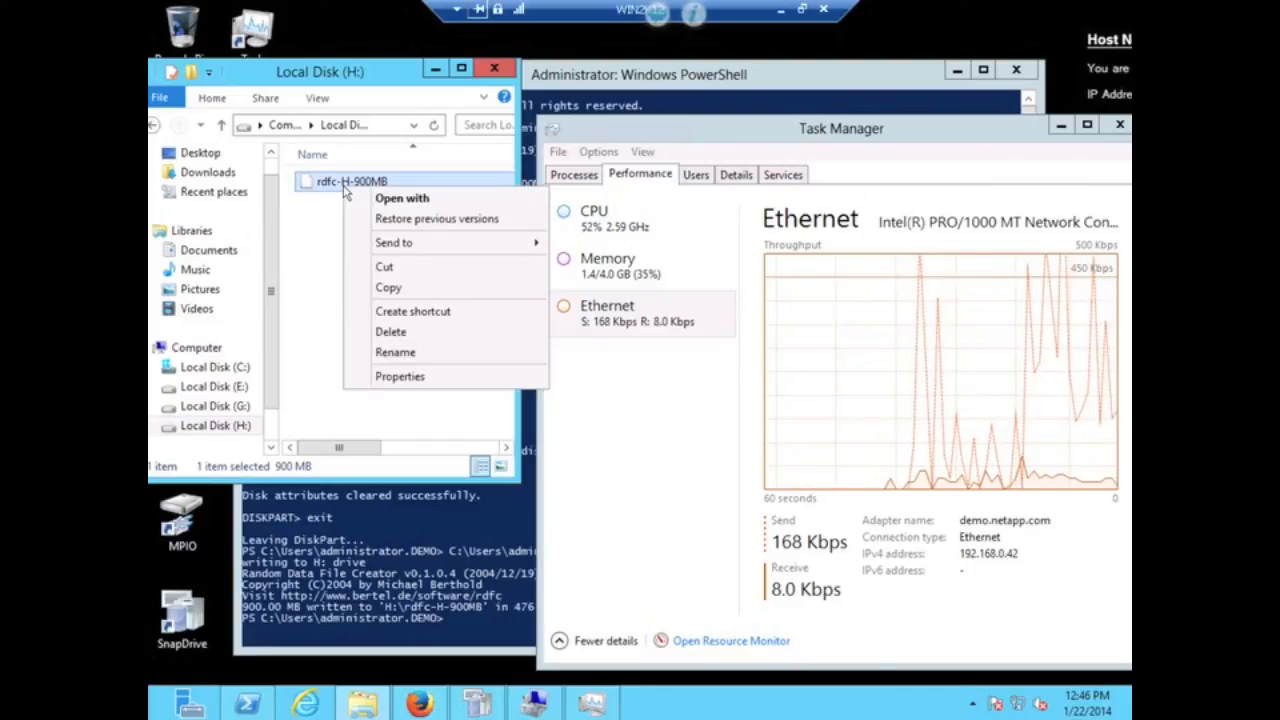
{"action": "left_click", "coordinate": [388, 288]}
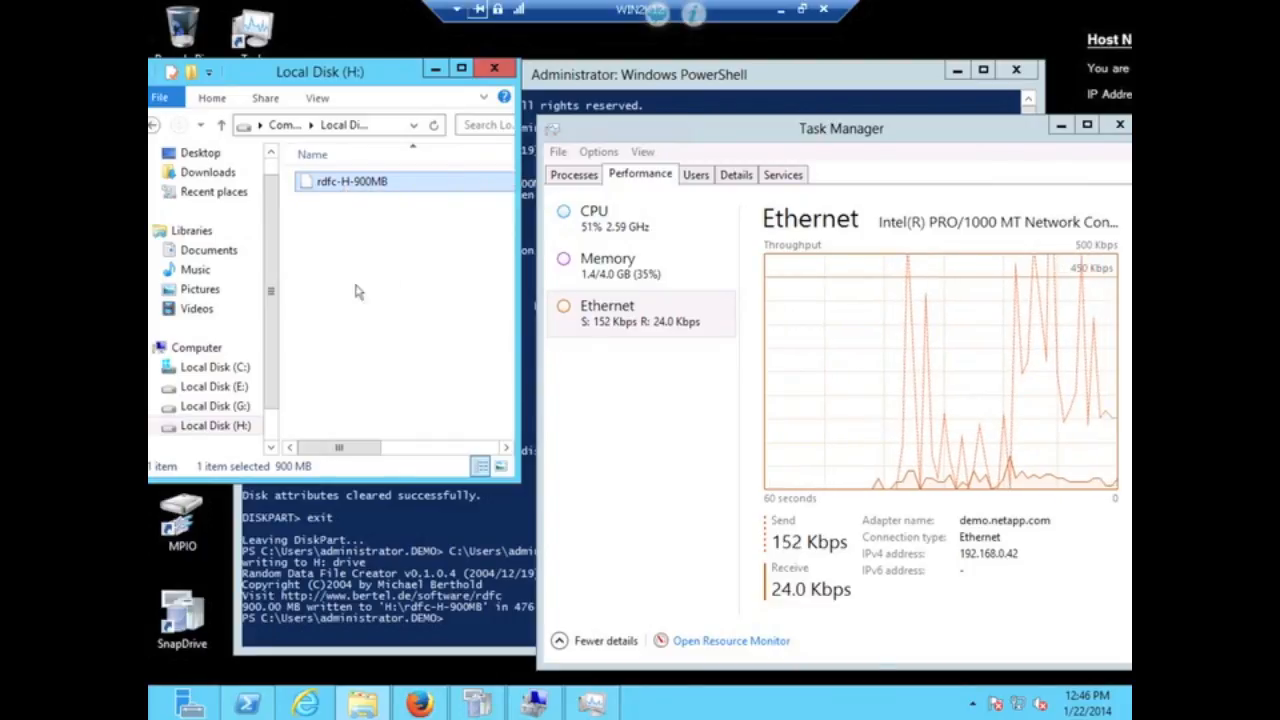
{"action": "left_click", "coordinate": [238, 408]}
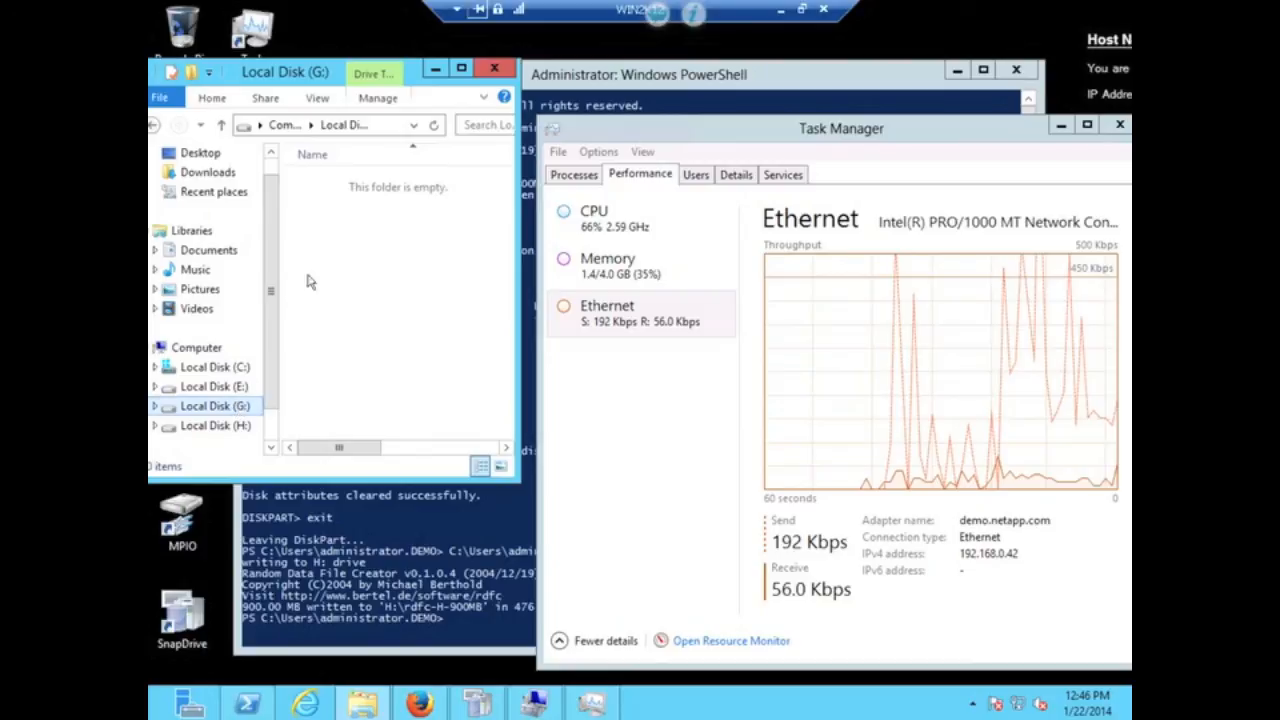
{"action": "right_click", "coordinate": [348, 250]}
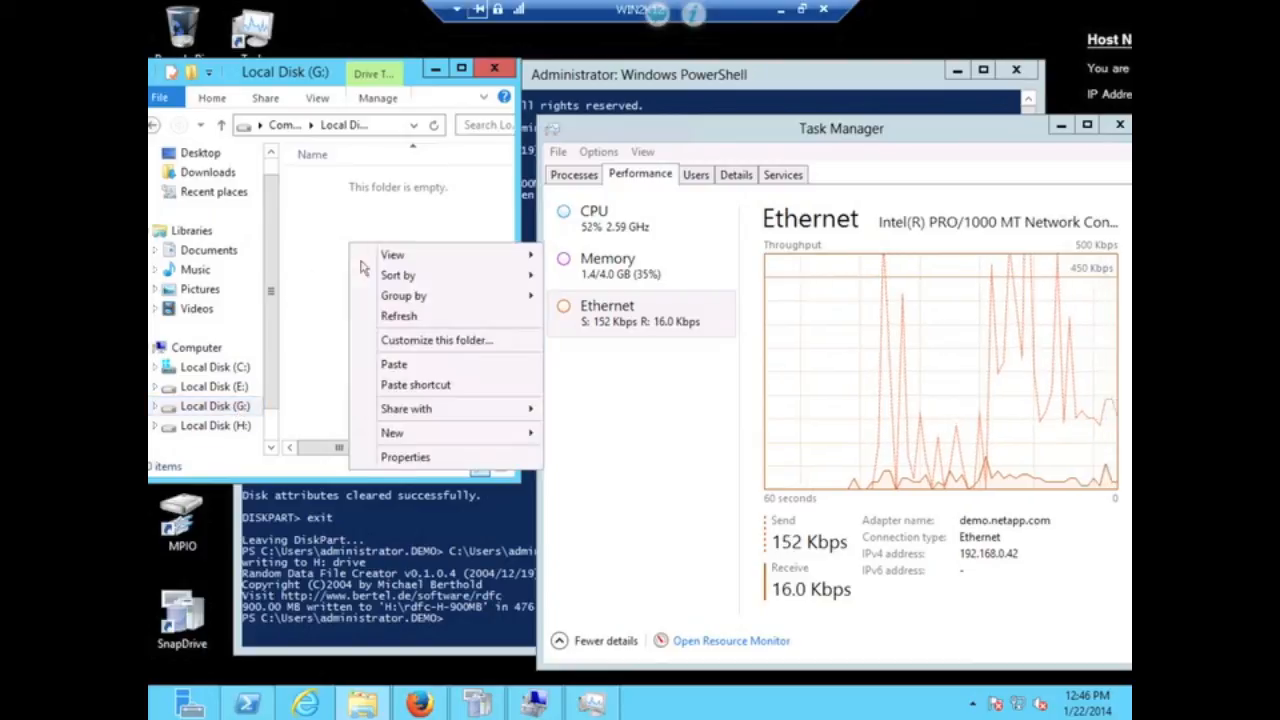
{"action": "left_click", "coordinate": [402, 365]}
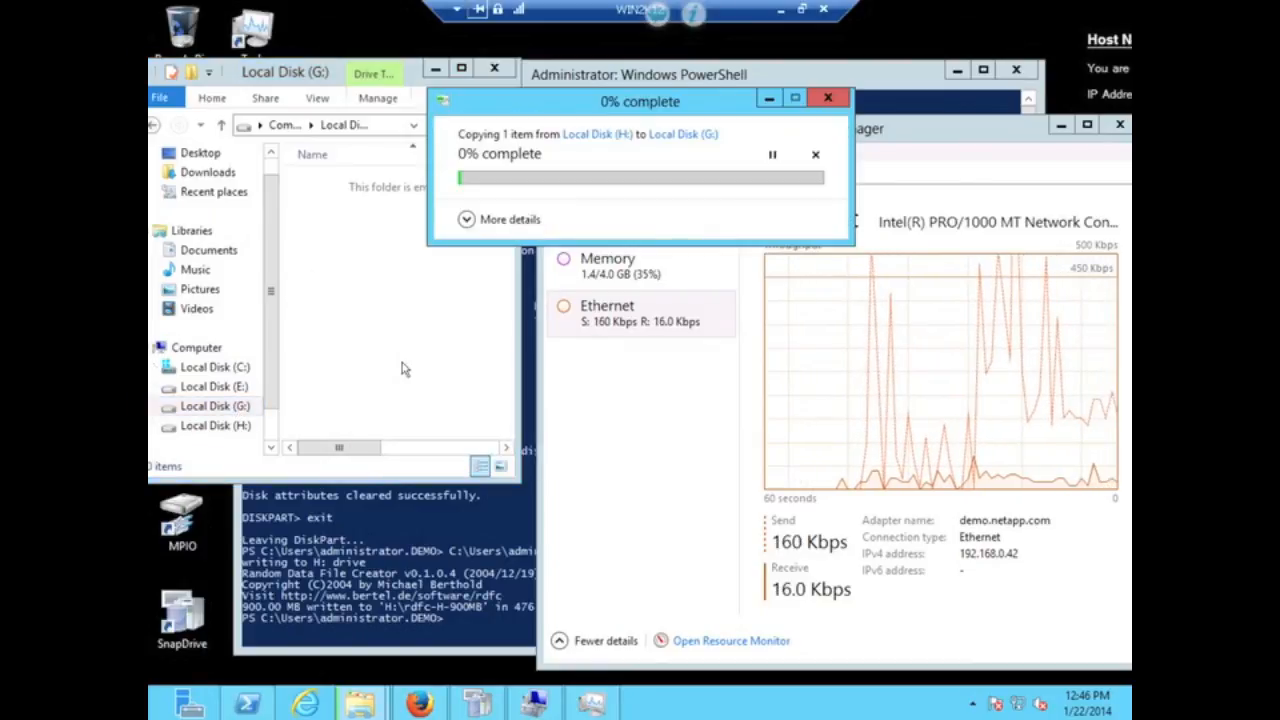